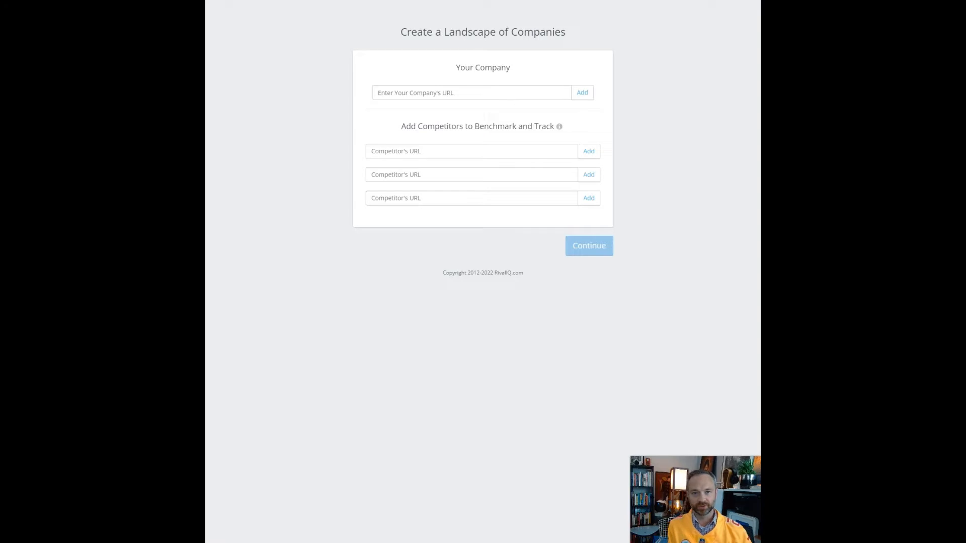
click(464, 92)
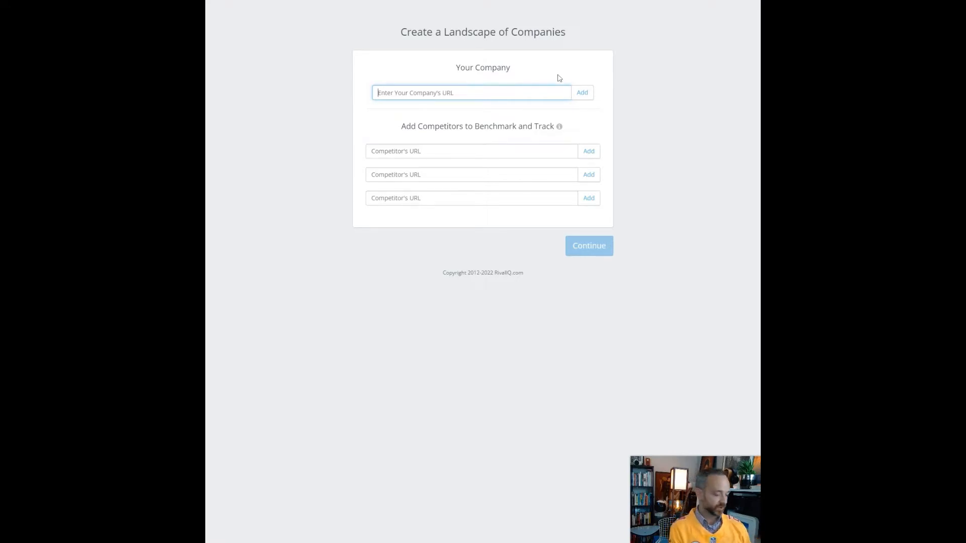
text(chiefs)
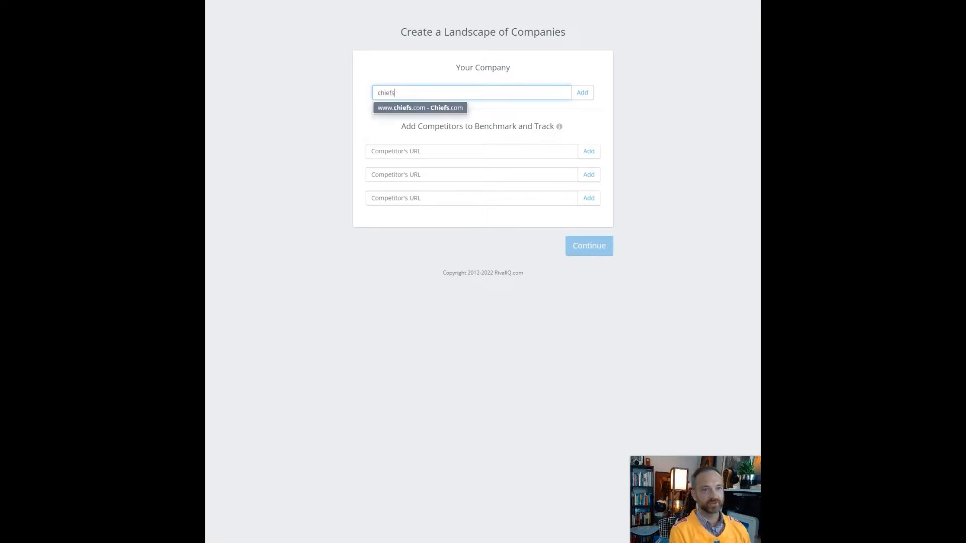
click(413, 109)
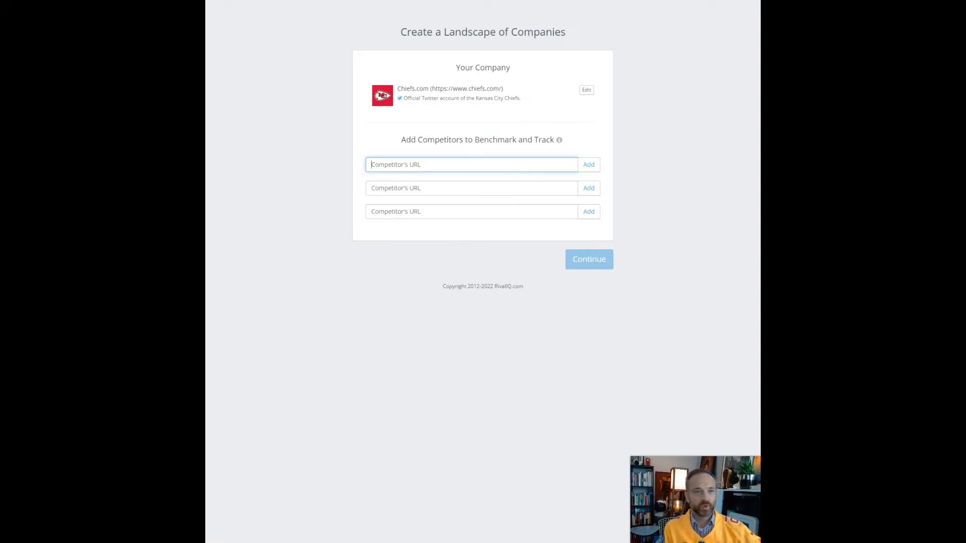
- Add Buffalo Bills, Cincinnati Bengals and Philadelphia Eagles as the three competitors, then continue
text(buffalo)
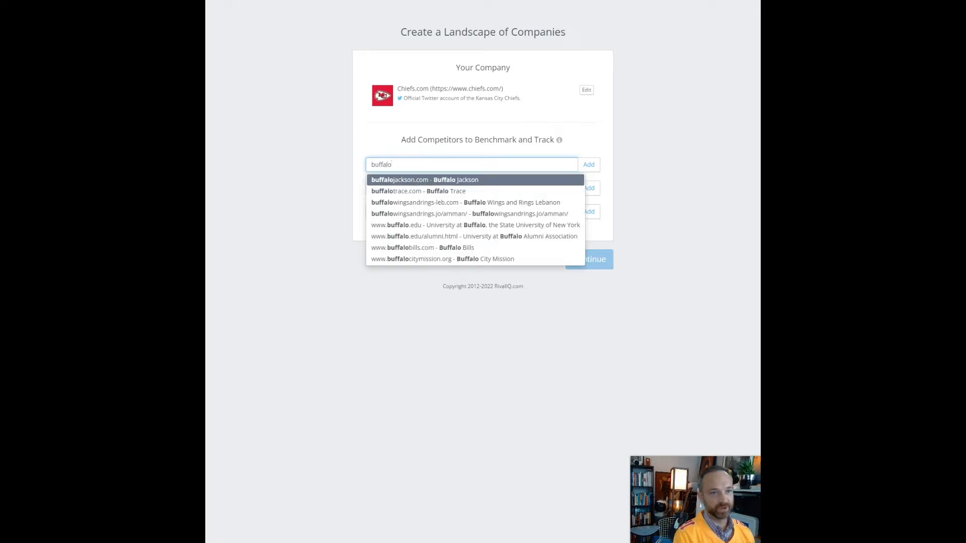
text(bi)
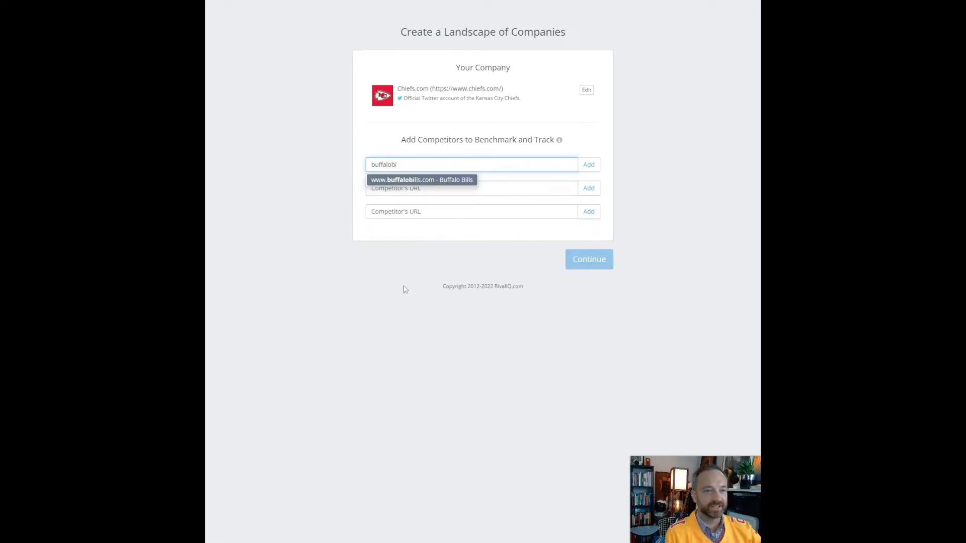
click(446, 179)
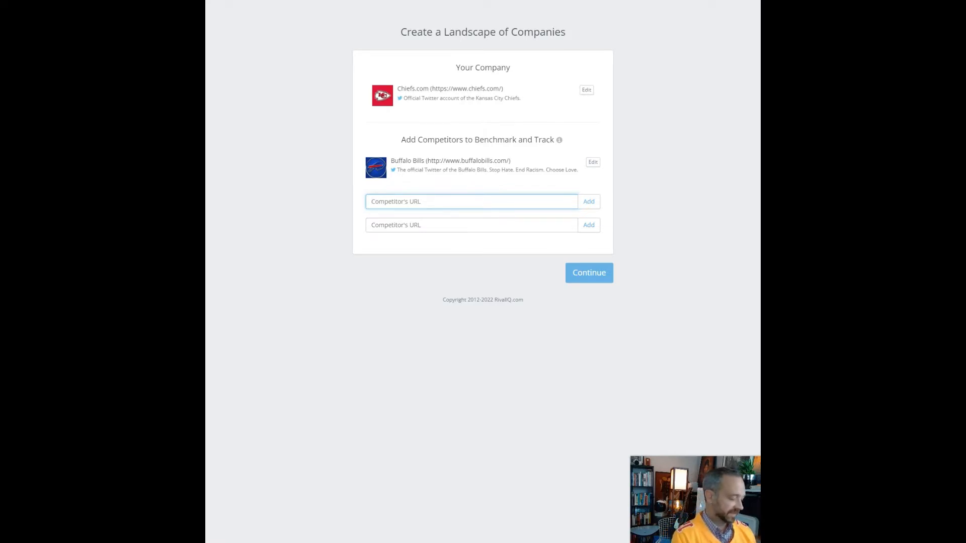
text(c)
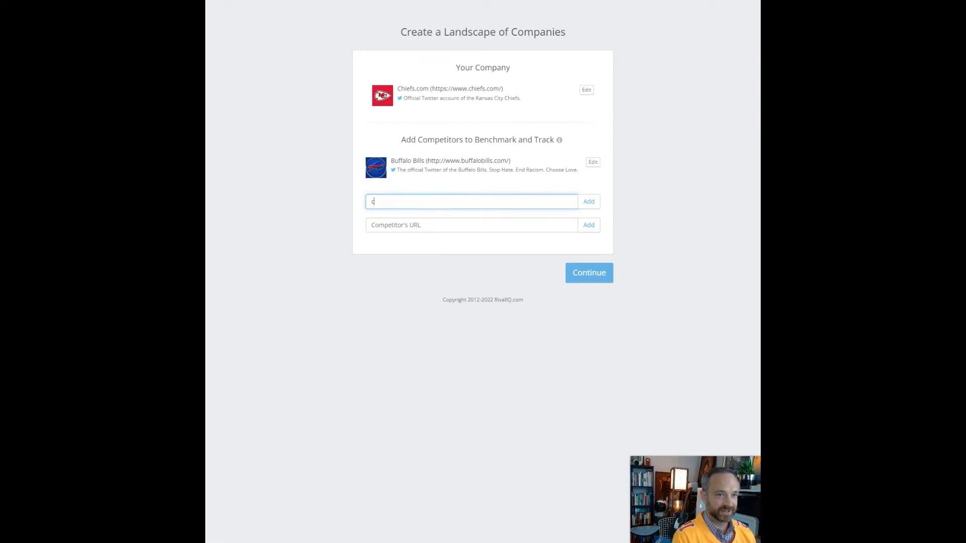
key(BackSpace)
text(bengals)
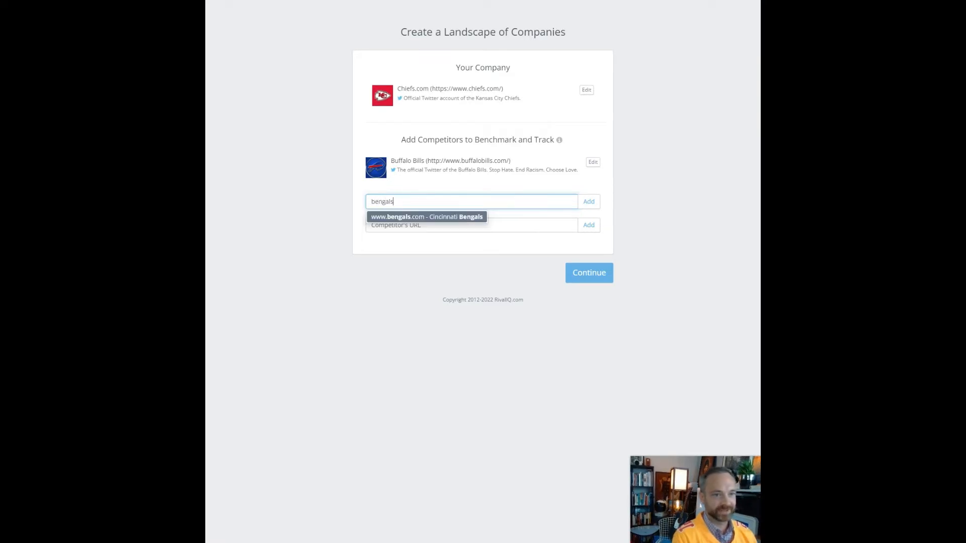
click(459, 219)
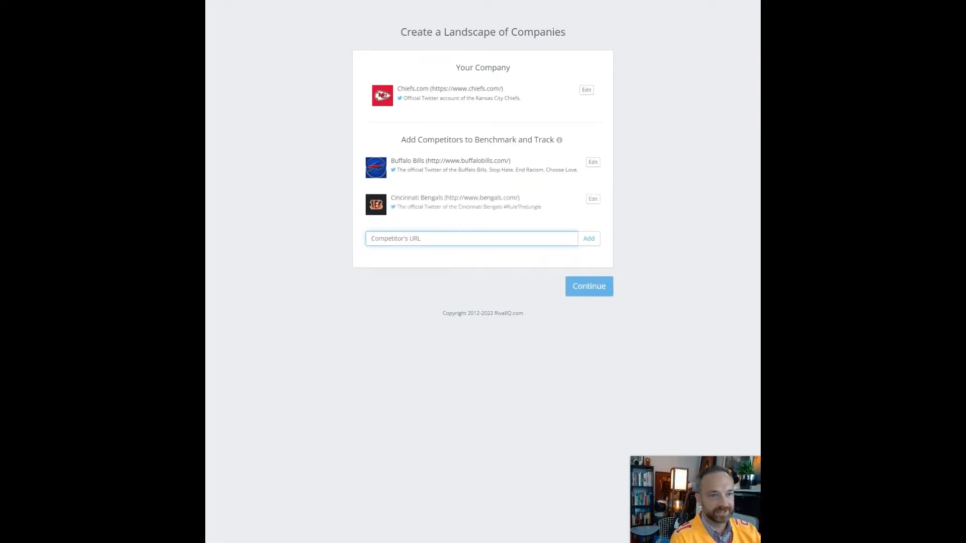
click(460, 237)
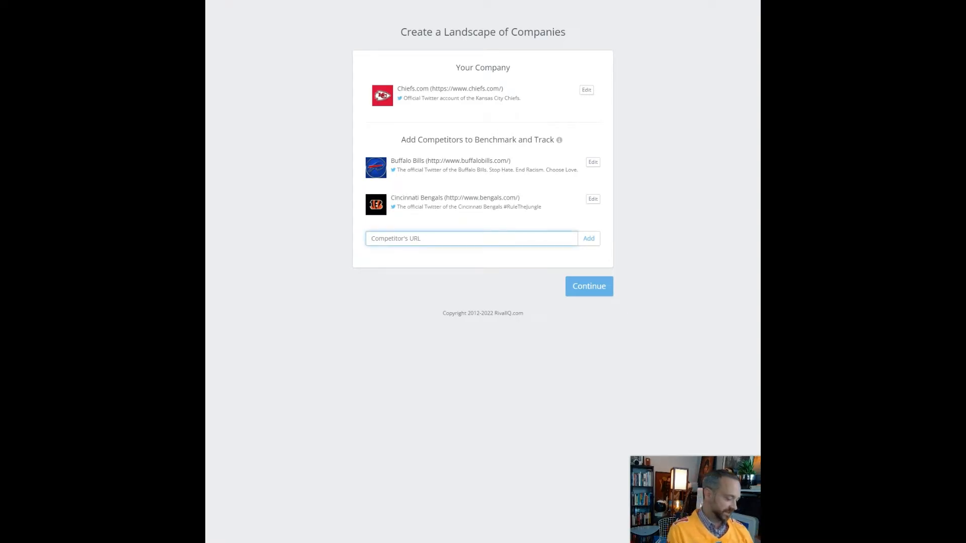
text(phil)
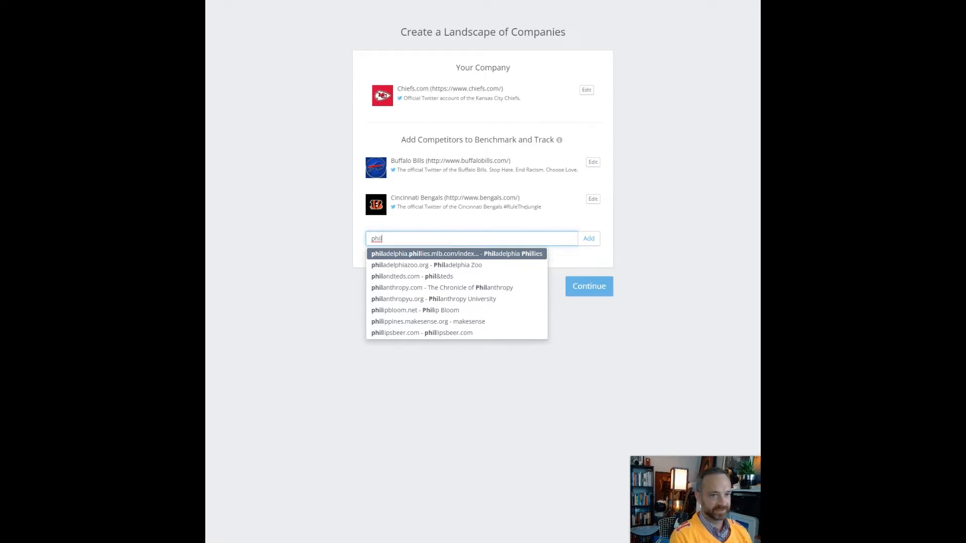
text(adelp)
key(Down)
key(Down)
key(Down)
key(Down)
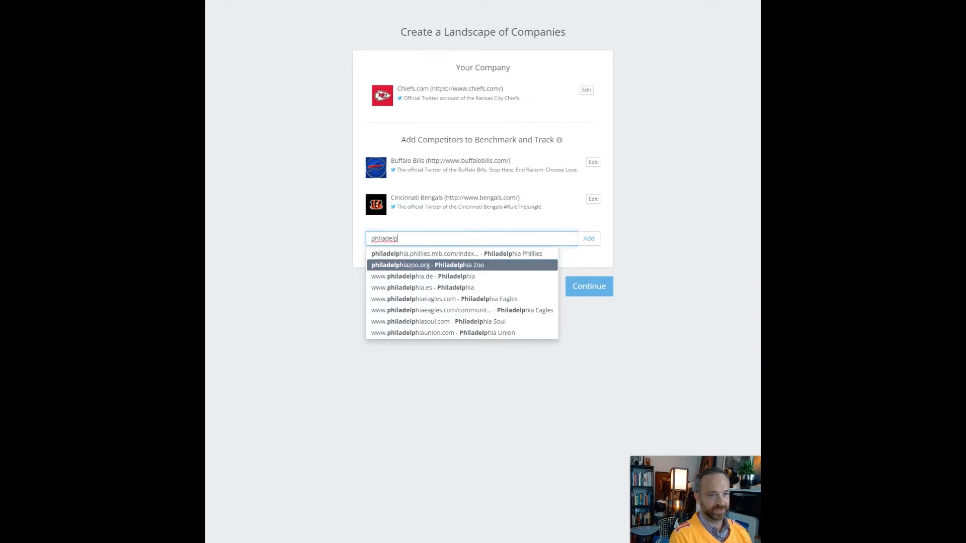
key(Return)
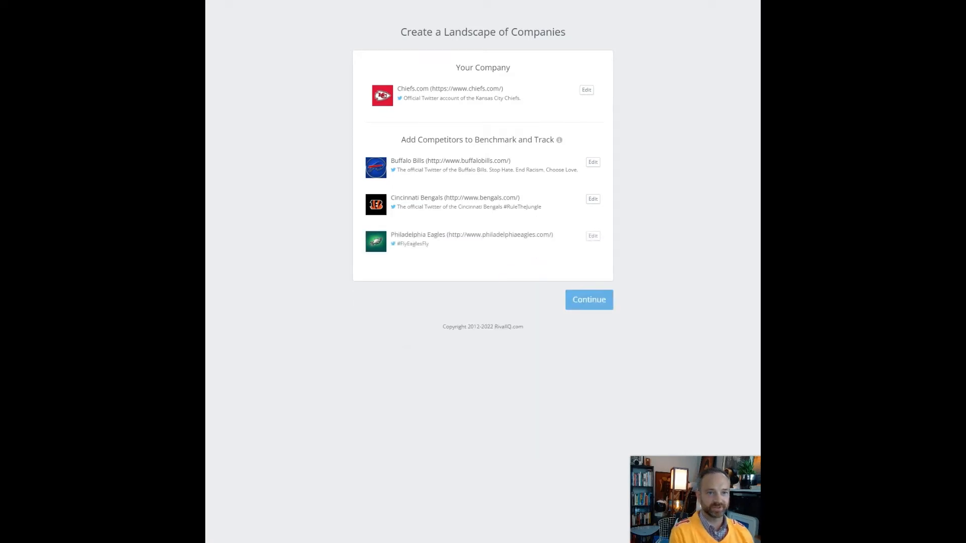
click(606, 301)
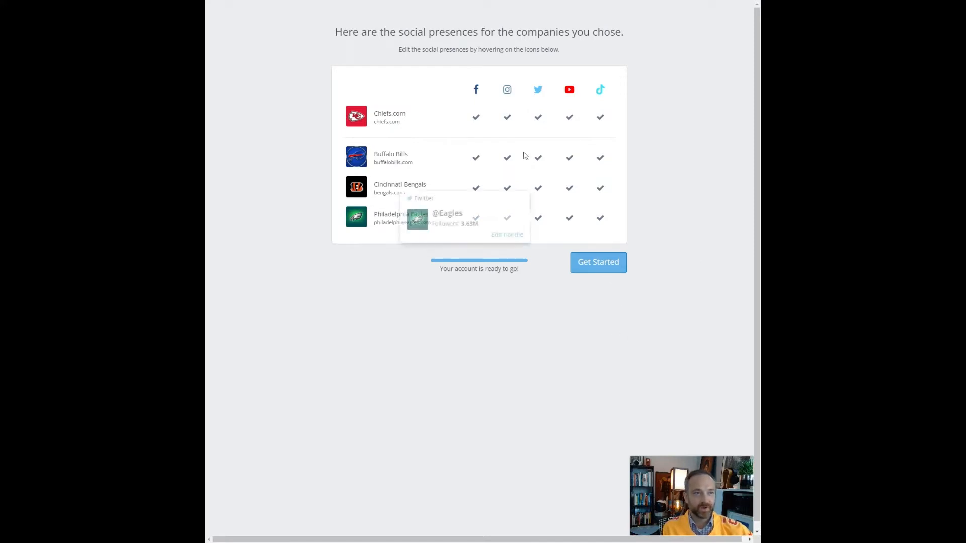
- Choose Get Started to load the Chiefs.com Cross-Channel overview dashboard
click(596, 262)
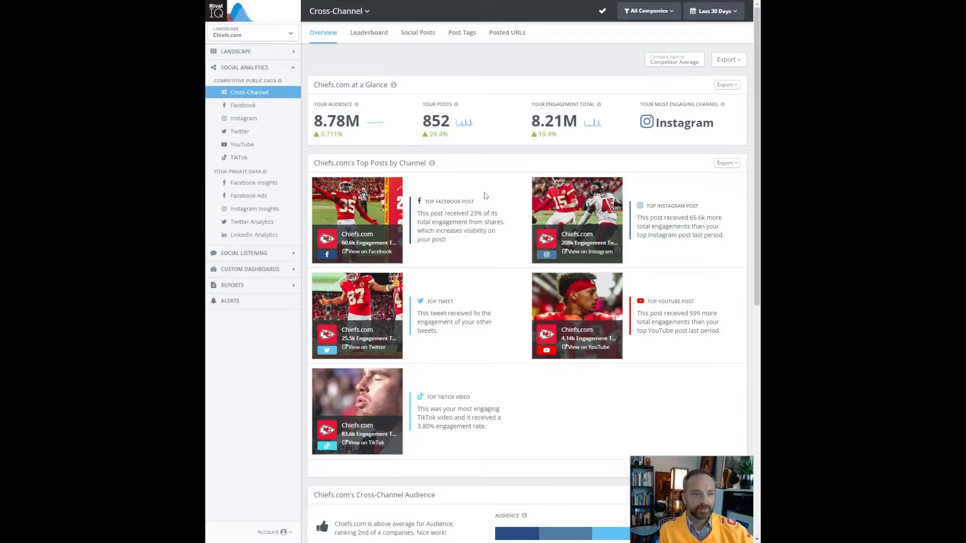
scroll(486, 196, down, 2)
scroll(485, 195, down, 2)
scroll(393, 151, down, 3)
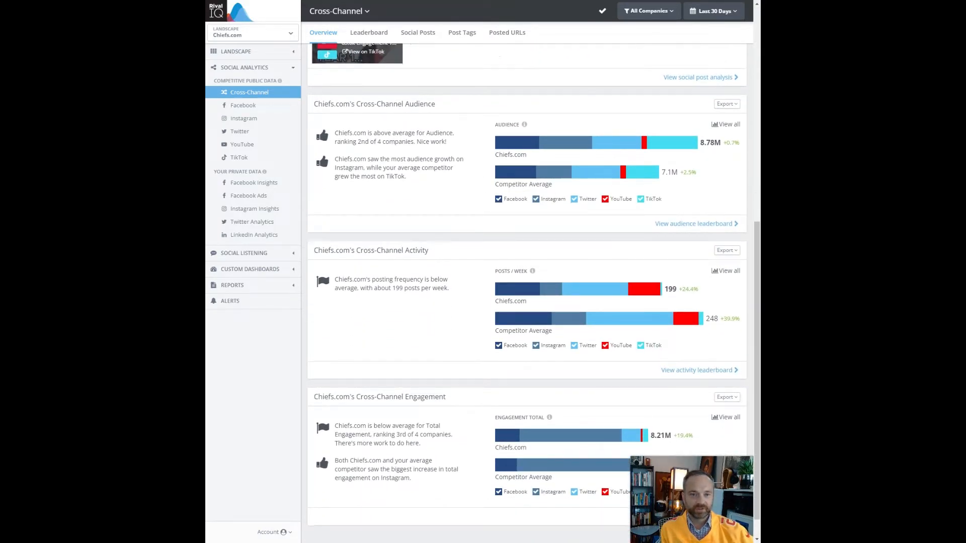
scroll(401, 166, down, 1)
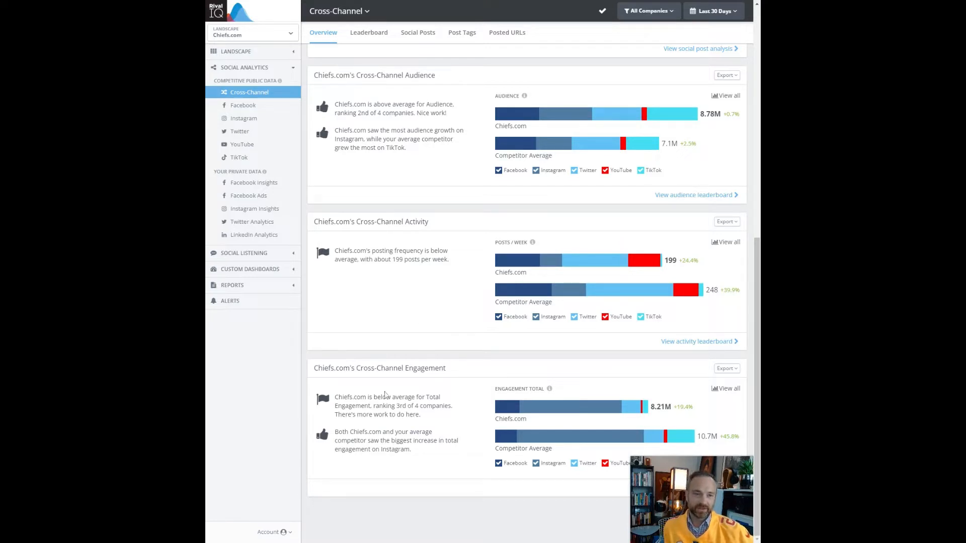
scroll(393, 376, up, 3)
- Open Chiefs.com's Facebook overview and scroll through its fan, post and engagement benchmarks
click(268, 108)
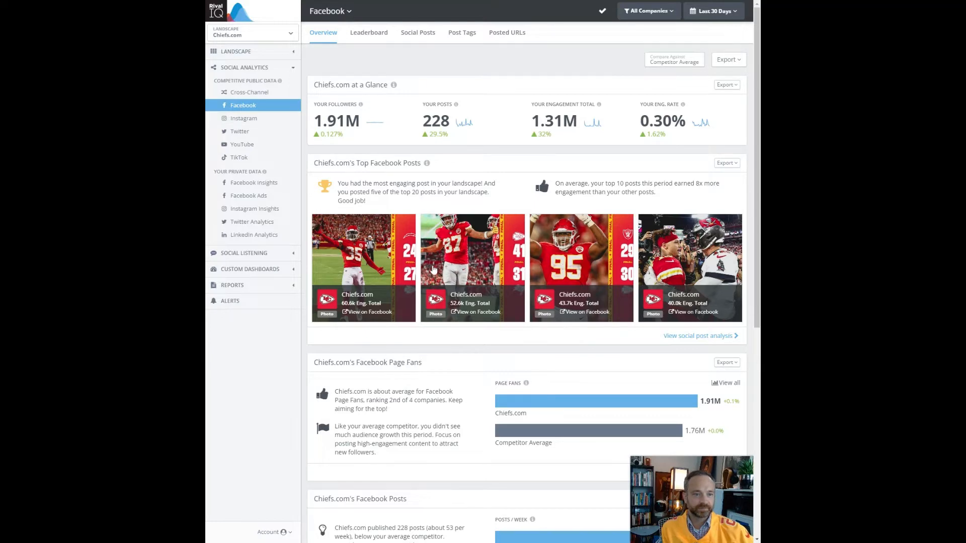
scroll(368, 220, down, 5)
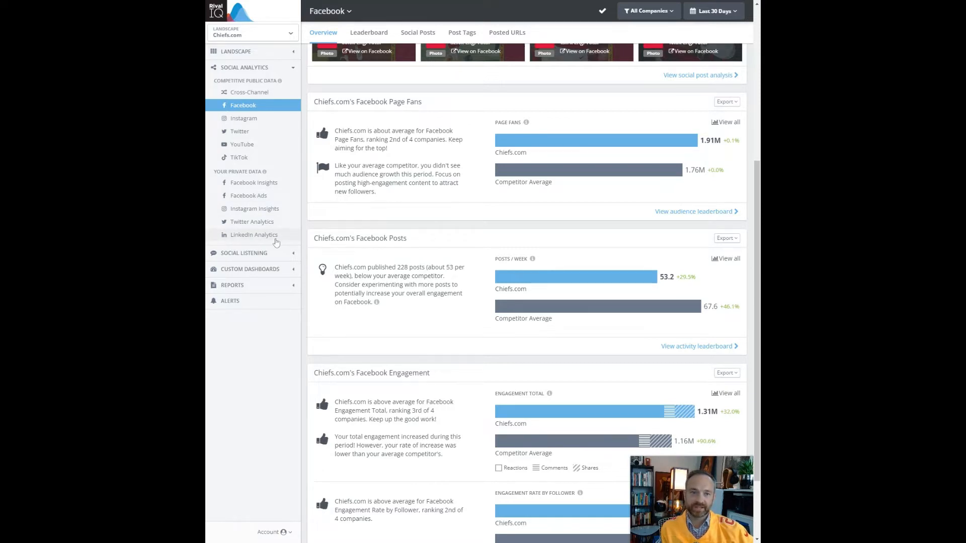
- Open the Facebook Leaderboard and review the four teams' engagement totals, per-post figures and rates
scroll(394, 158, up, 3)
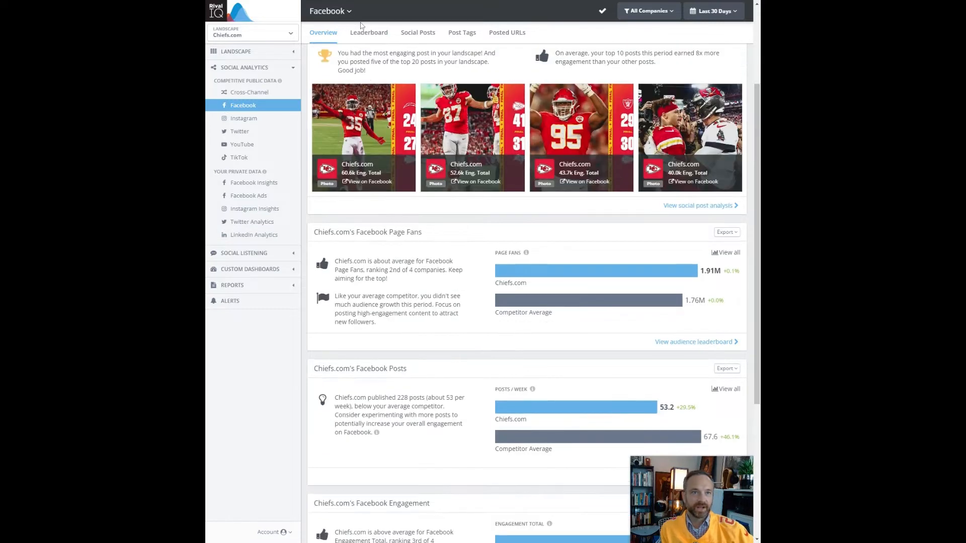
click(366, 32)
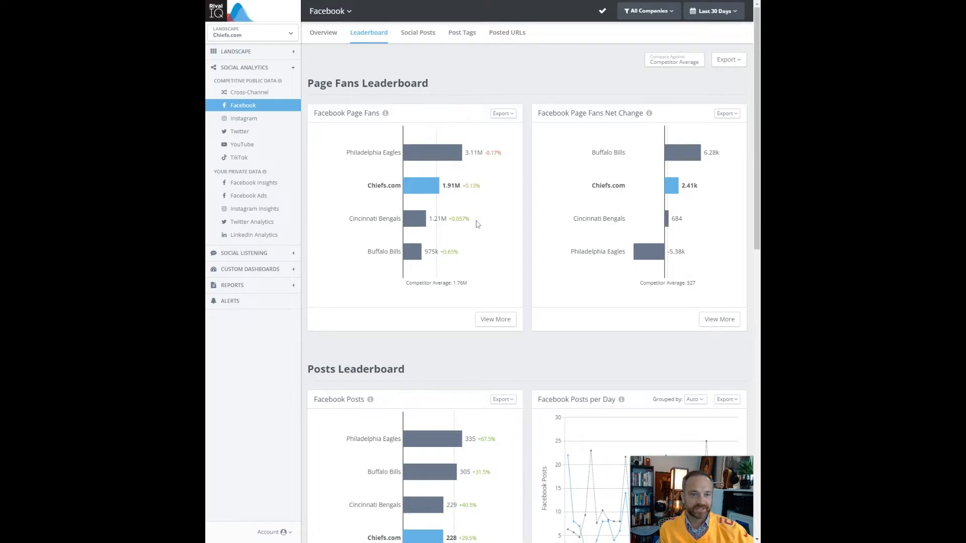
mouse_move(477, 224)
scroll(439, 277, down, 3)
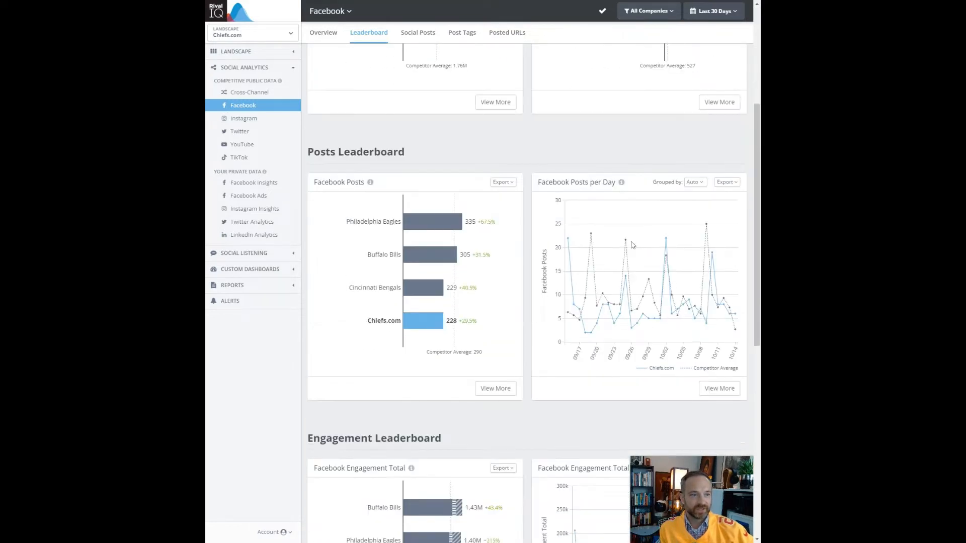
scroll(613, 257, down, 1)
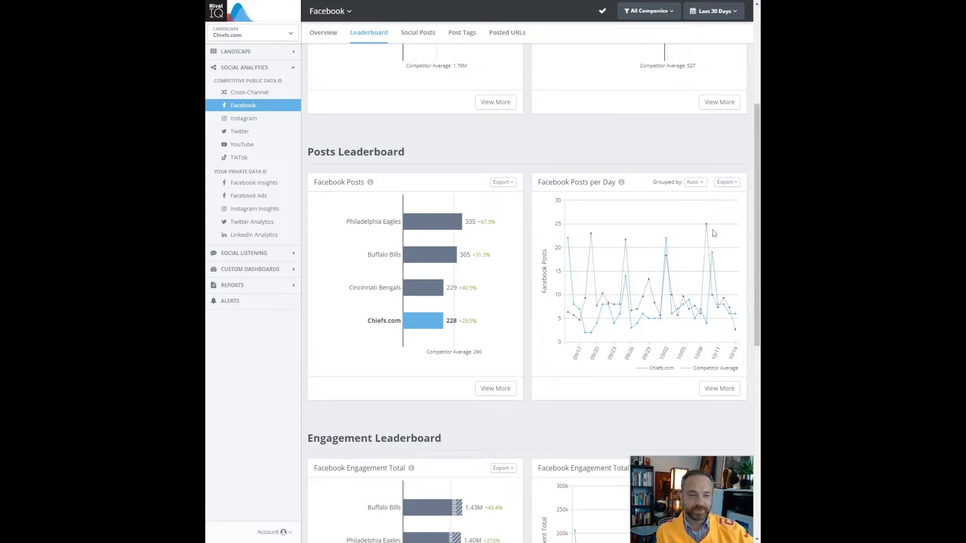
scroll(713, 235, down, 1)
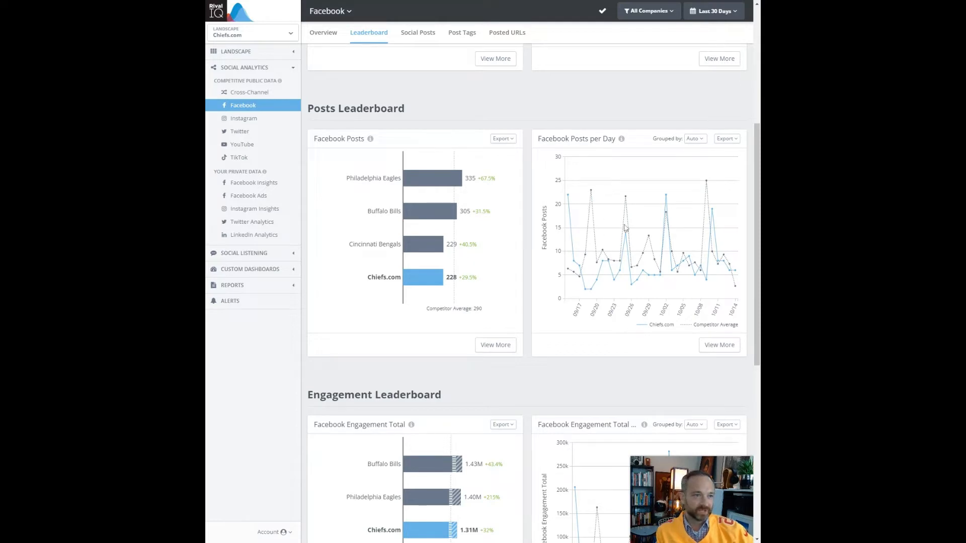
scroll(621, 337, down, 5)
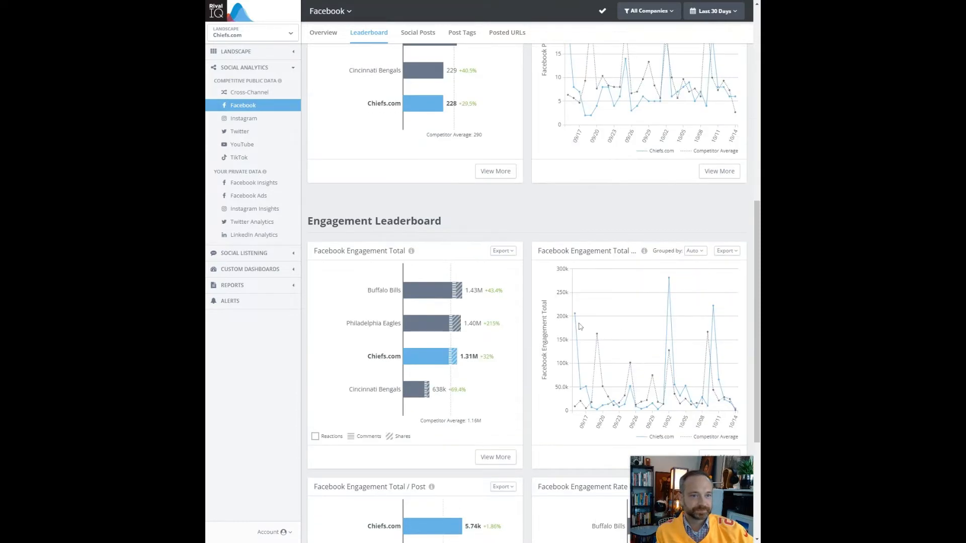
mouse_move(410, 253)
scroll(409, 252, down, 1)
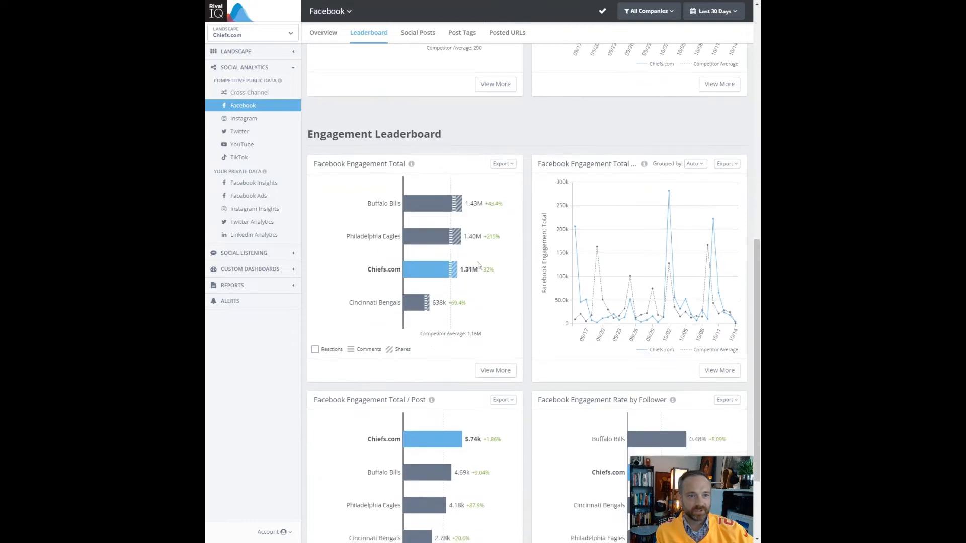
scroll(465, 177, down, 1)
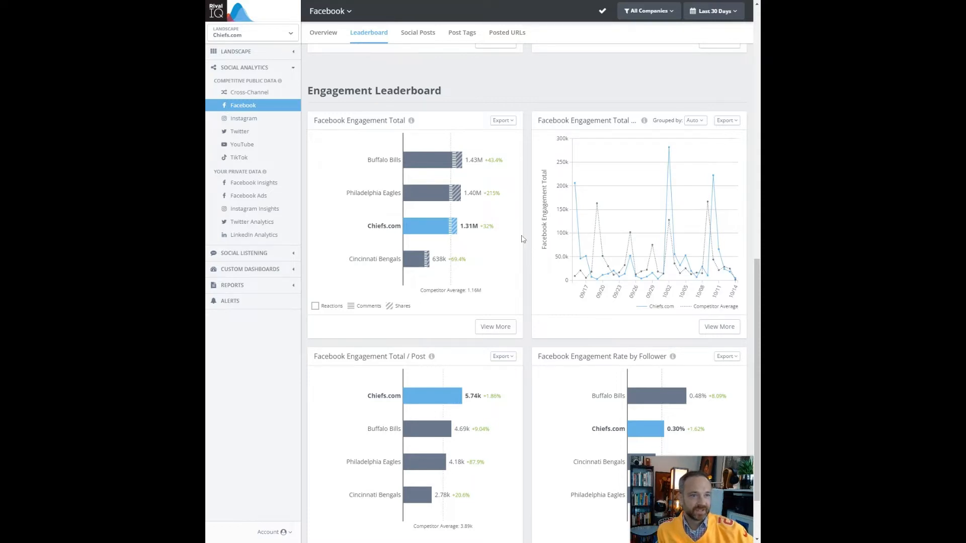
scroll(524, 240, down, 2)
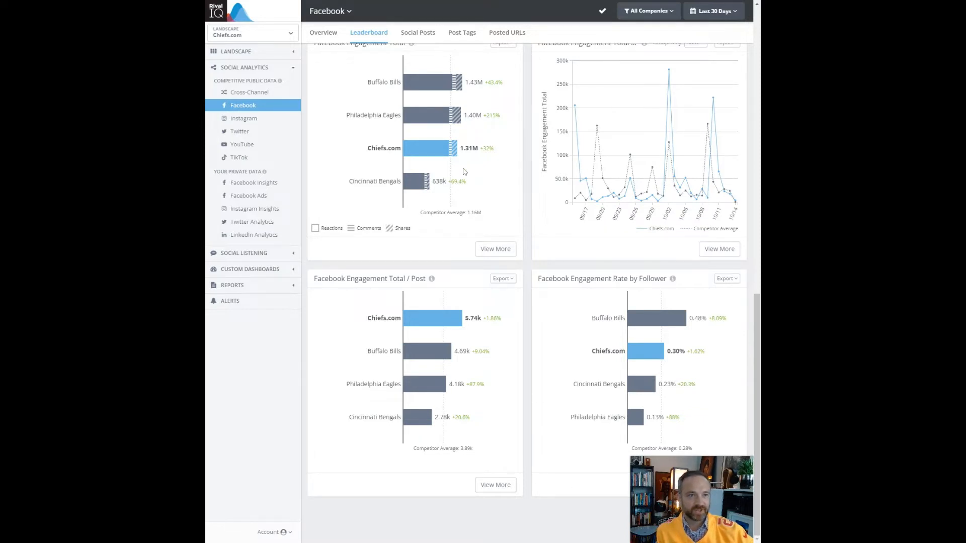
scroll(482, 174, up, 1)
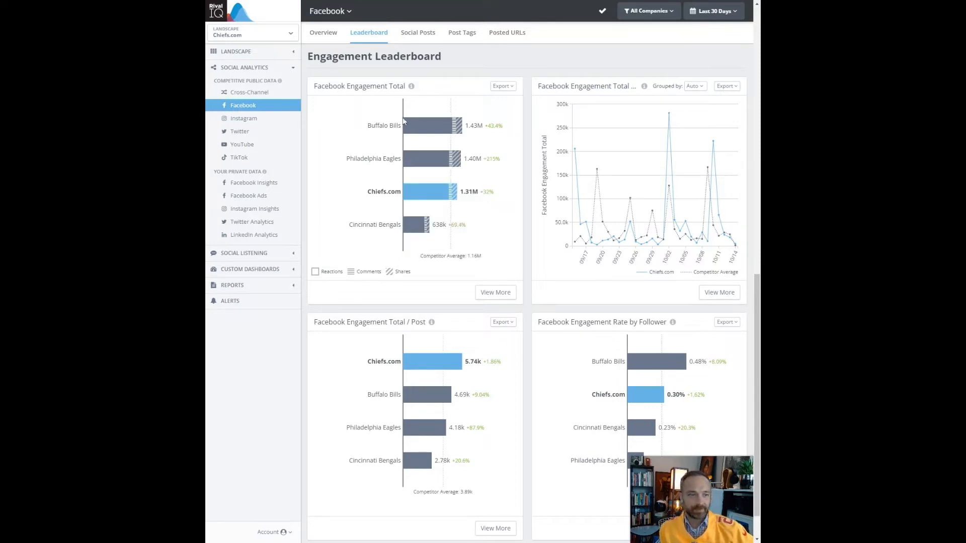
scroll(356, 355, down, 1)
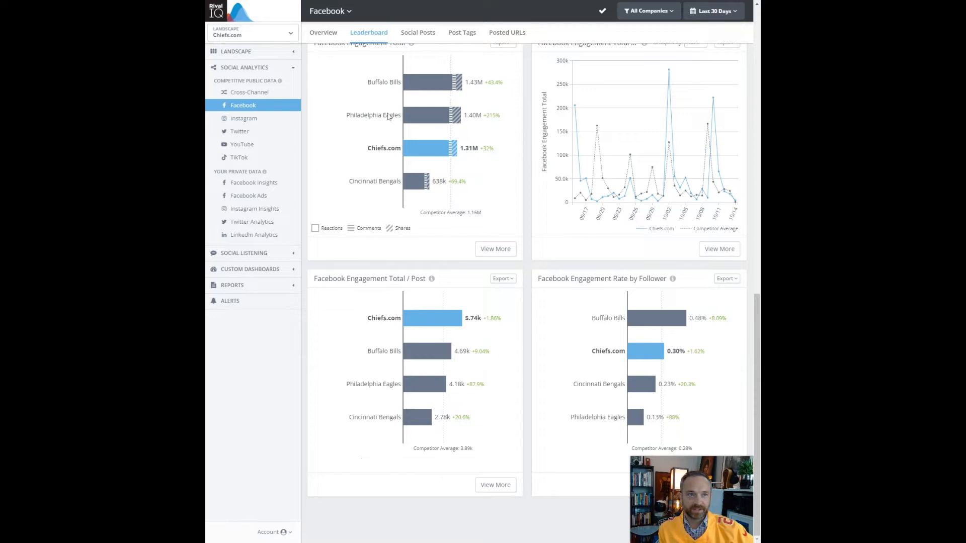
- Switch to Facebook Social Posts and scroll down to Post Times, then back to Activity & Engagement
click(424, 38)
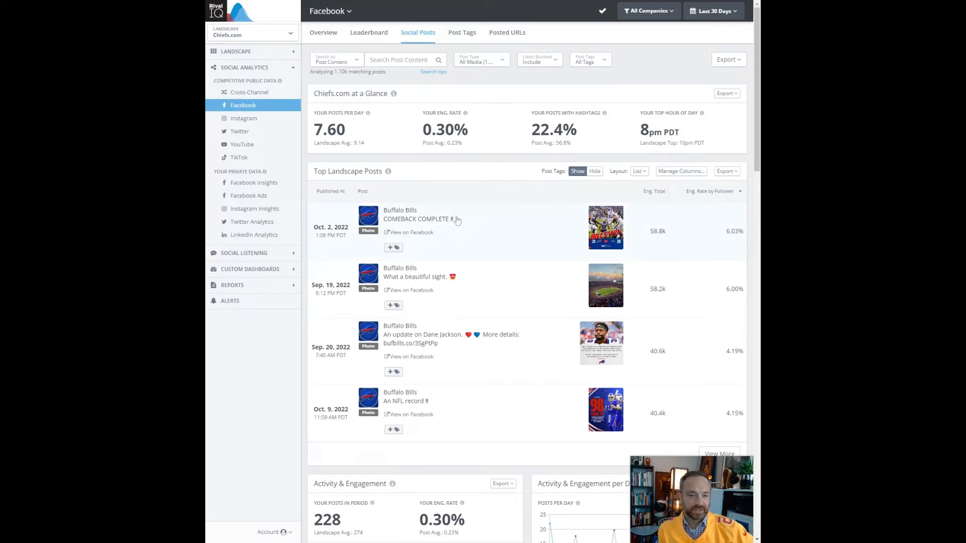
scroll(456, 220, down, 1)
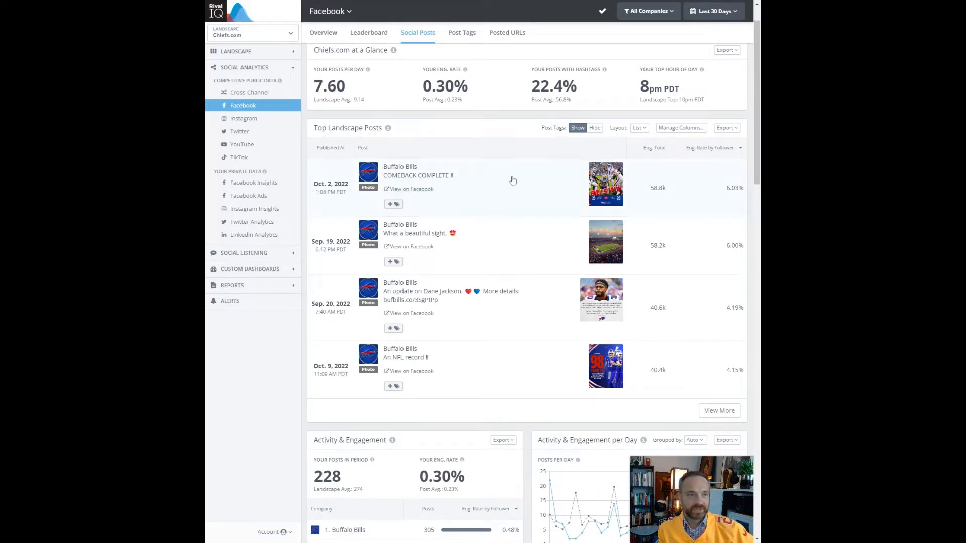
scroll(513, 181, down, 1)
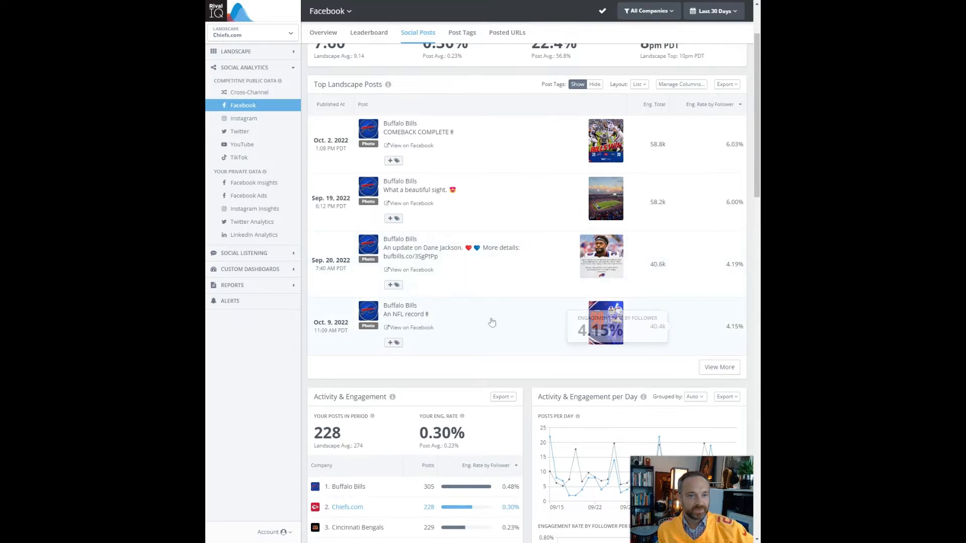
scroll(473, 323, down, 4)
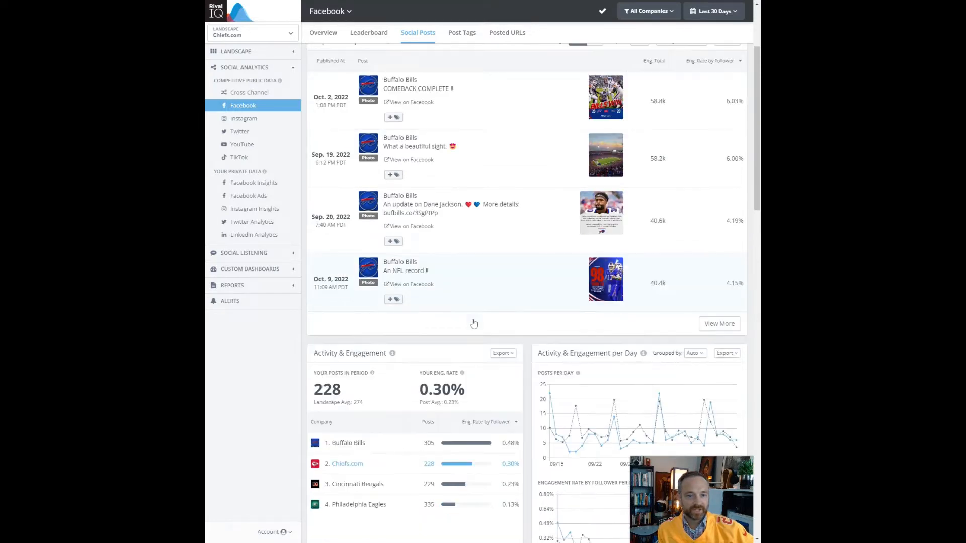
scroll(465, 393, down, 3)
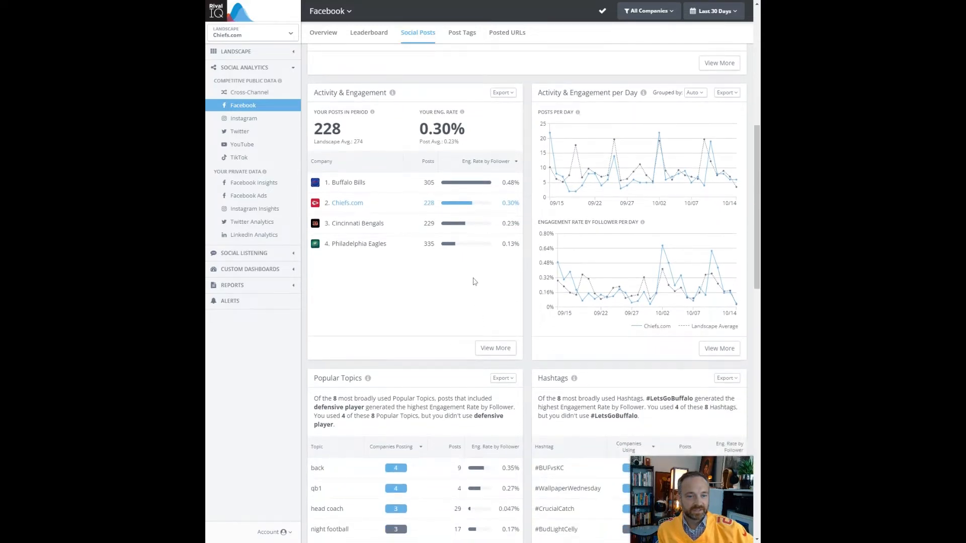
scroll(475, 282, down, 2)
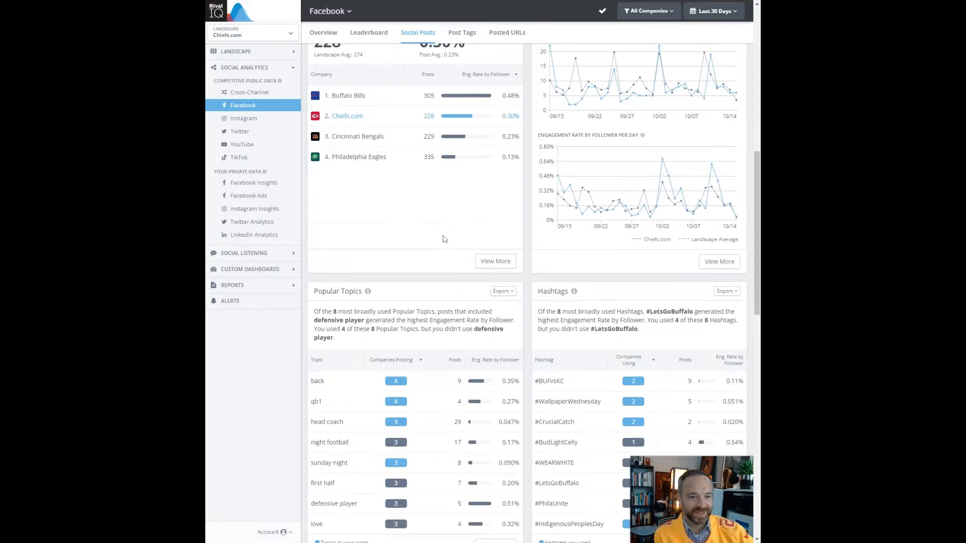
scroll(446, 236, down, 1)
scroll(445, 237, down, 1)
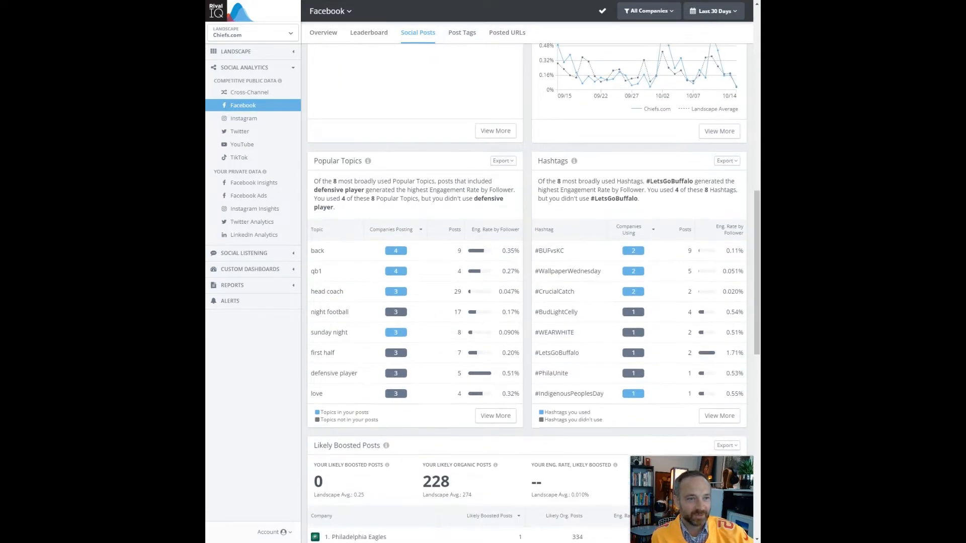
scroll(445, 237, down, 1)
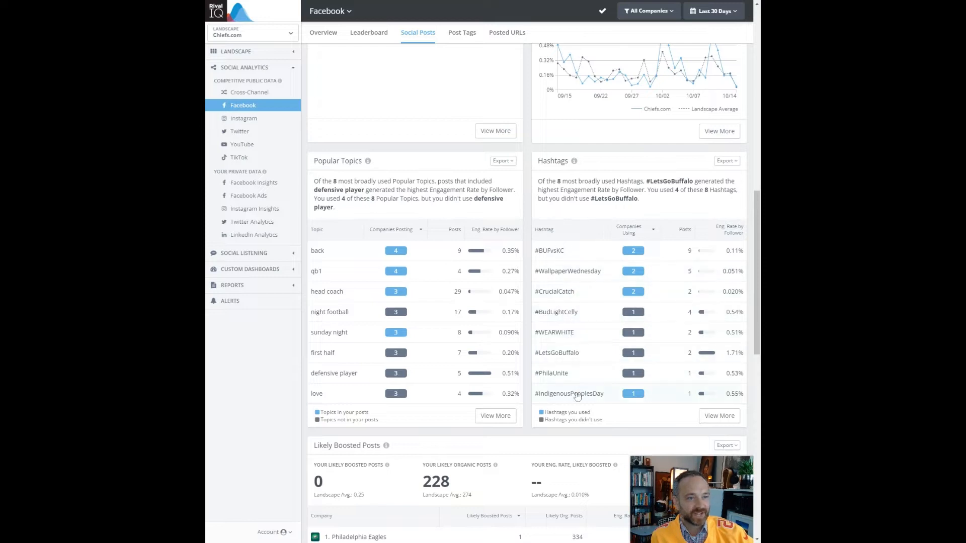
scroll(356, 306, down, 5)
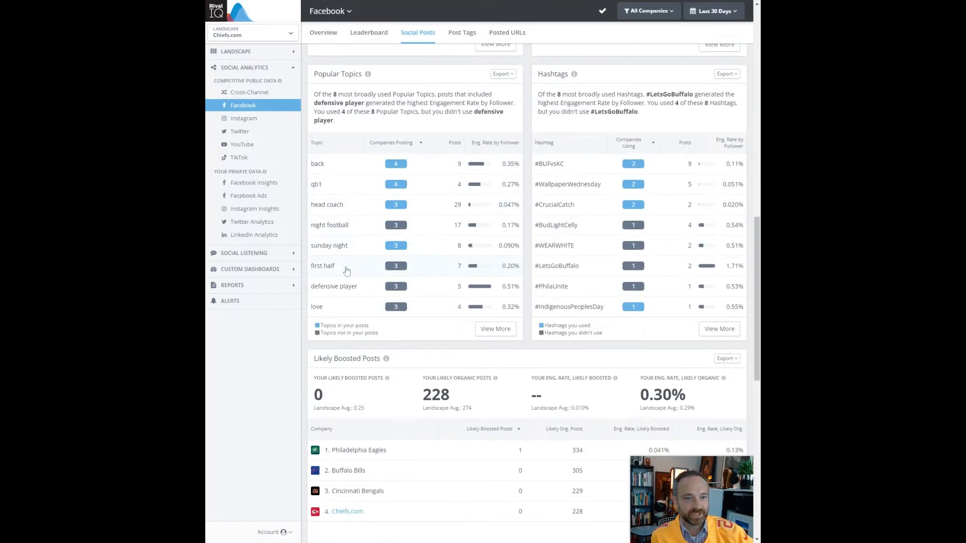
scroll(350, 268, down, 5)
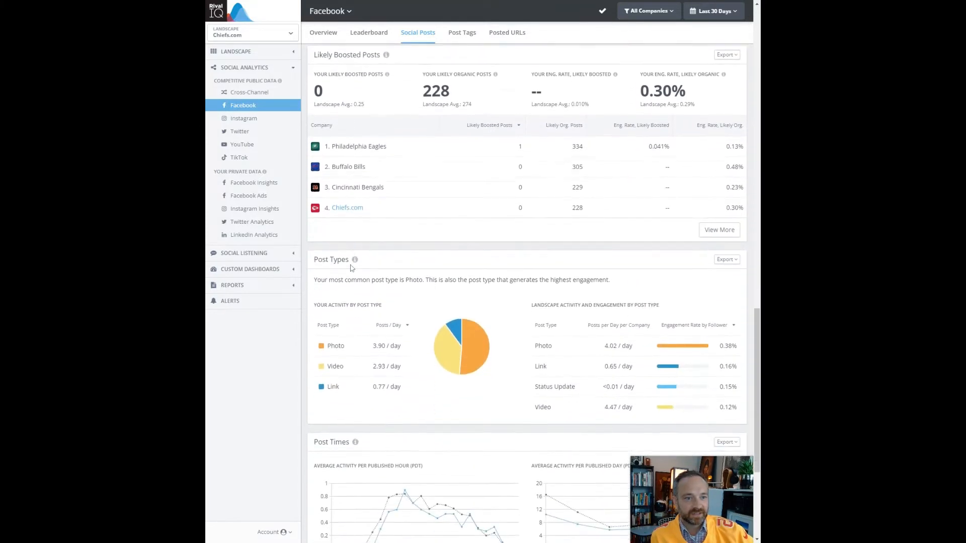
scroll(355, 266, down, 2)
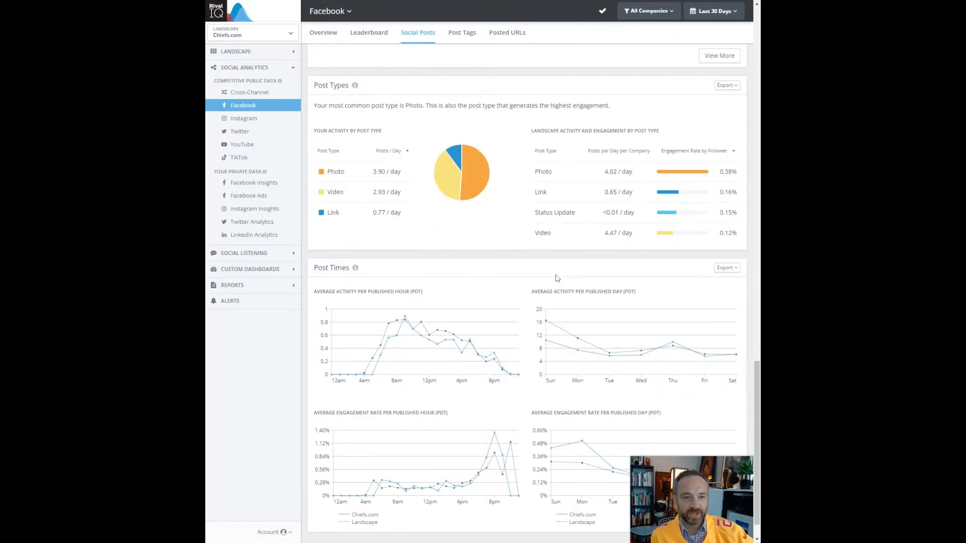
scroll(557, 278, down, 1)
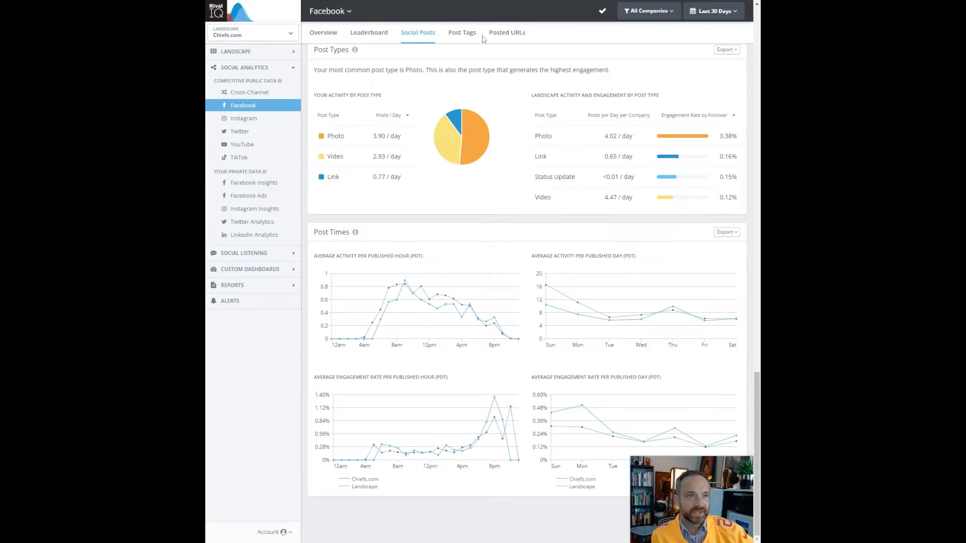
scroll(317, 257, up, 15)
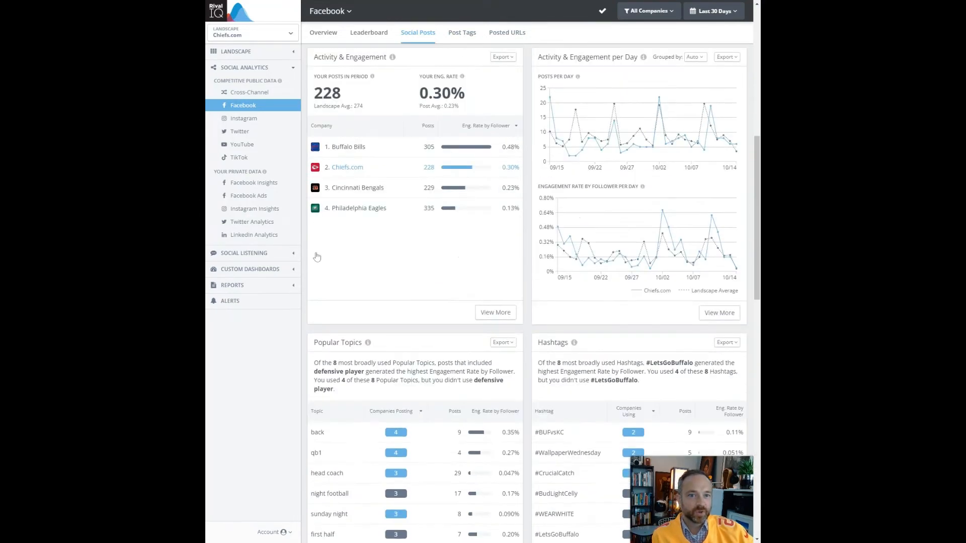
- Open the PPT / CSV Reports page under Reports and scroll through the available reports
click(276, 290)
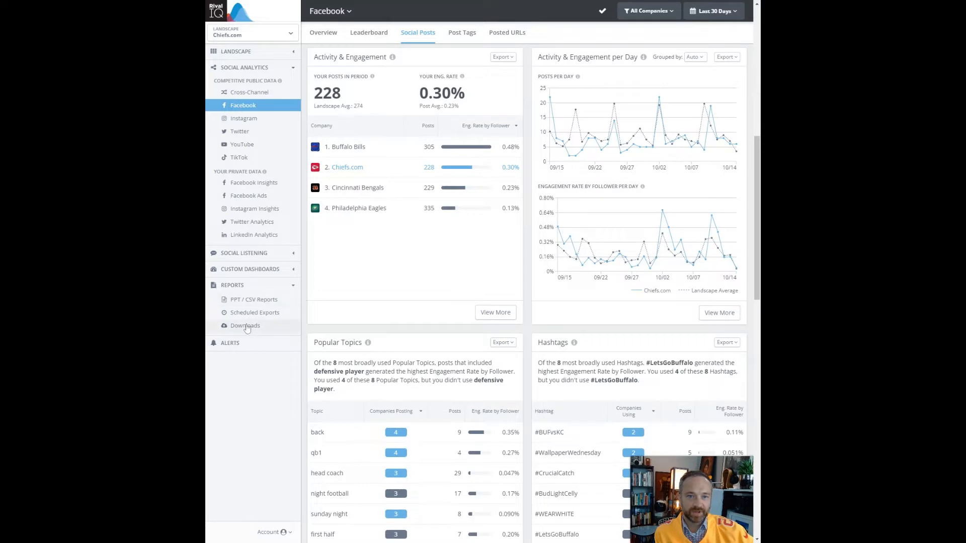
click(253, 304)
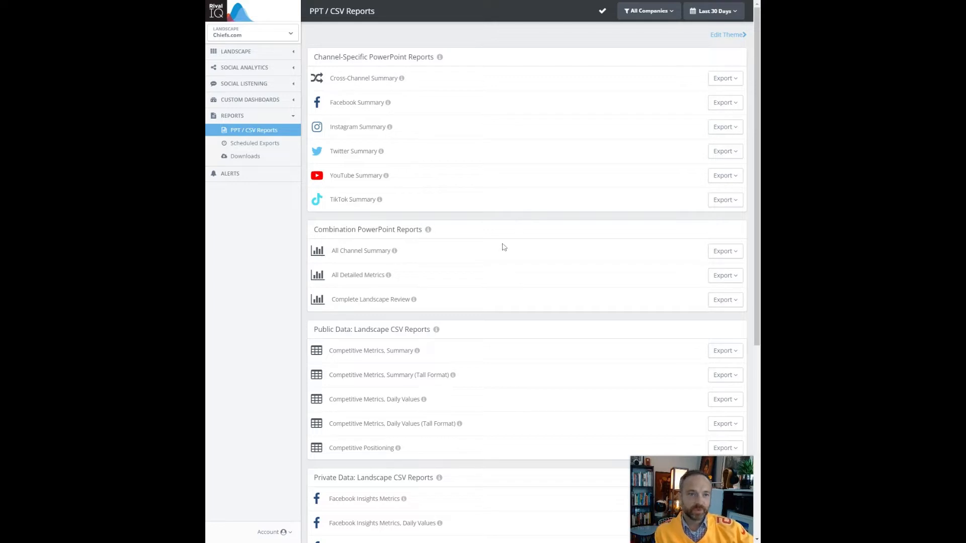
scroll(504, 248, down, 2)
scroll(504, 247, down, 3)
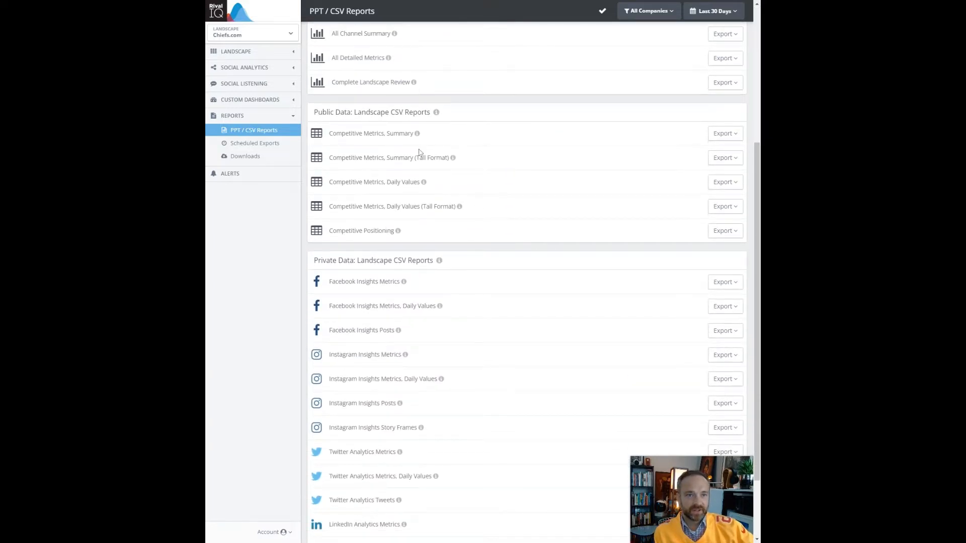
scroll(420, 152, down, 1)
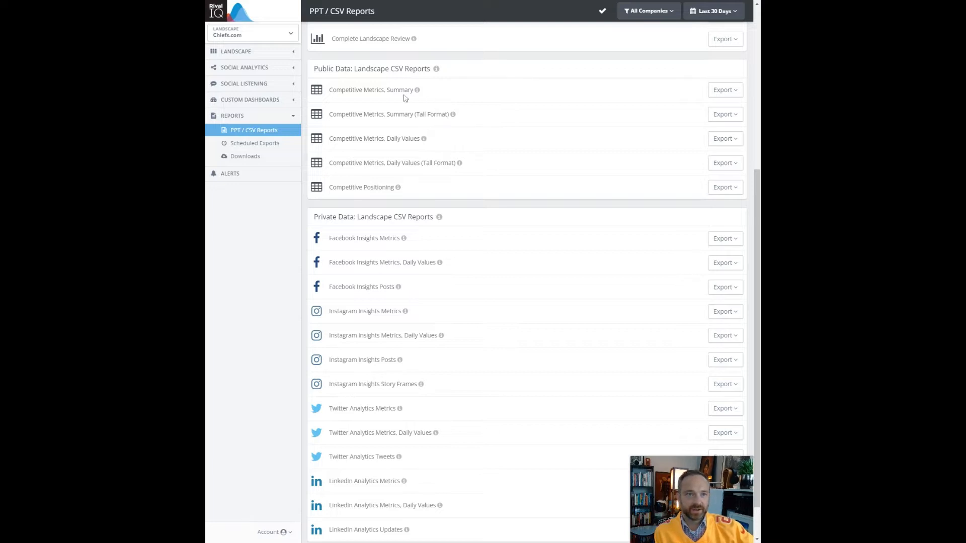
- Download the Competitive Metrics, Daily Values report as a CSV export and dismiss the tip
drag(394, 90, 430, 92)
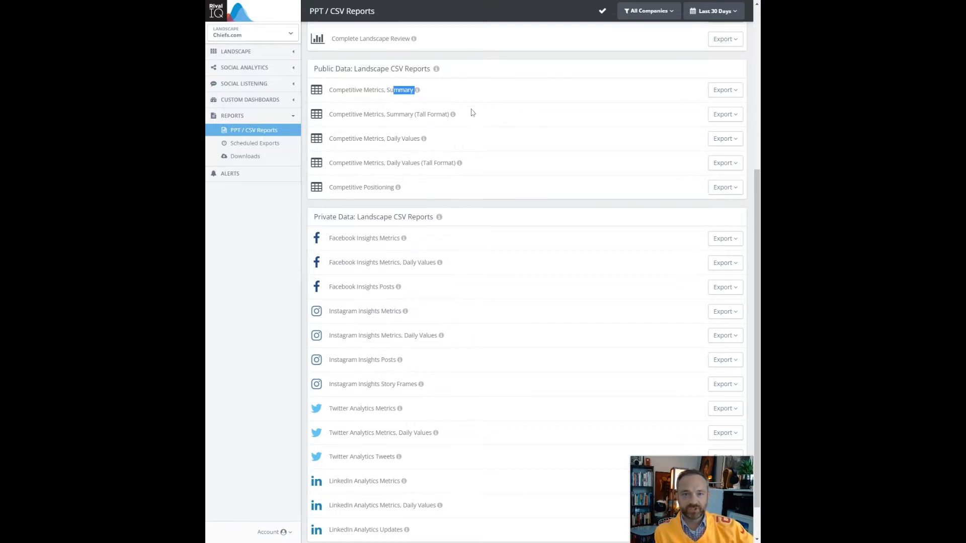
click(458, 141)
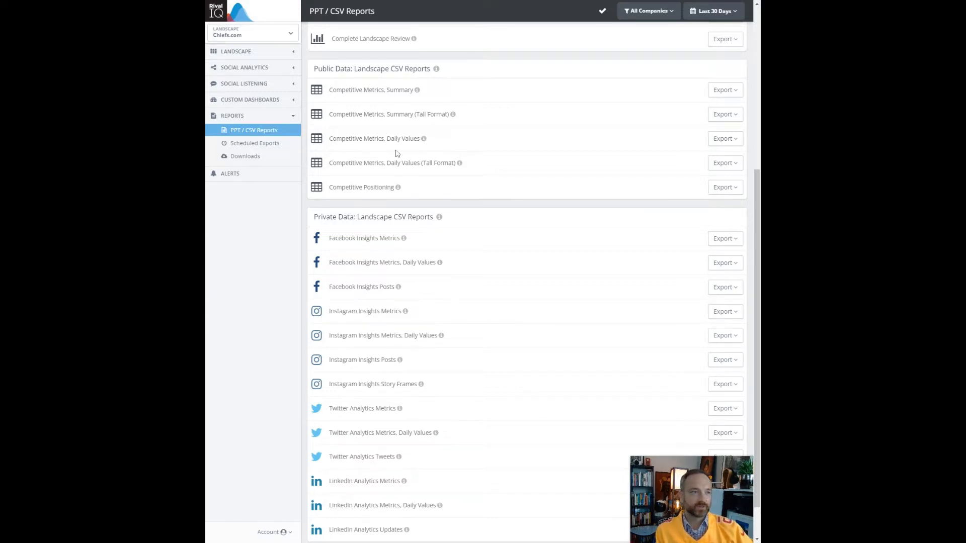
drag(342, 139, 489, 140)
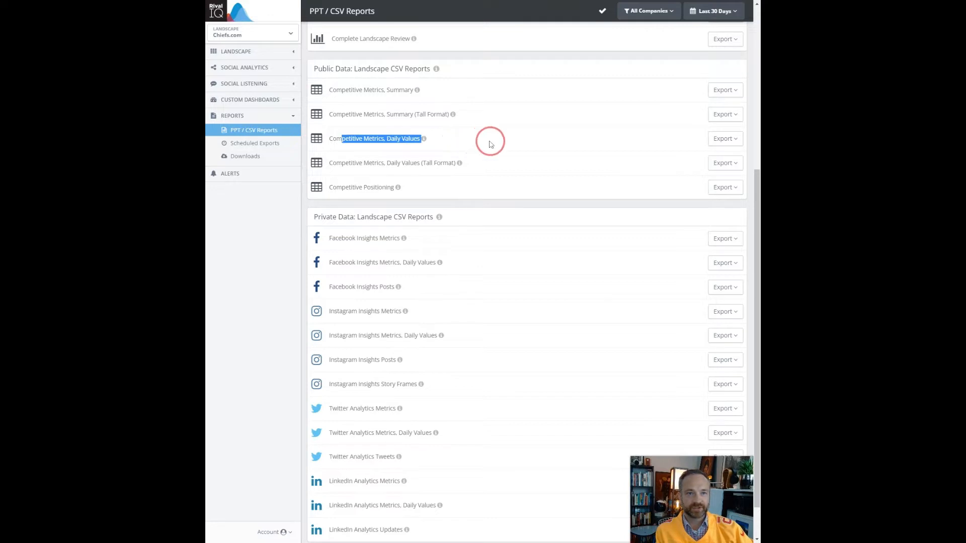
click(728, 139)
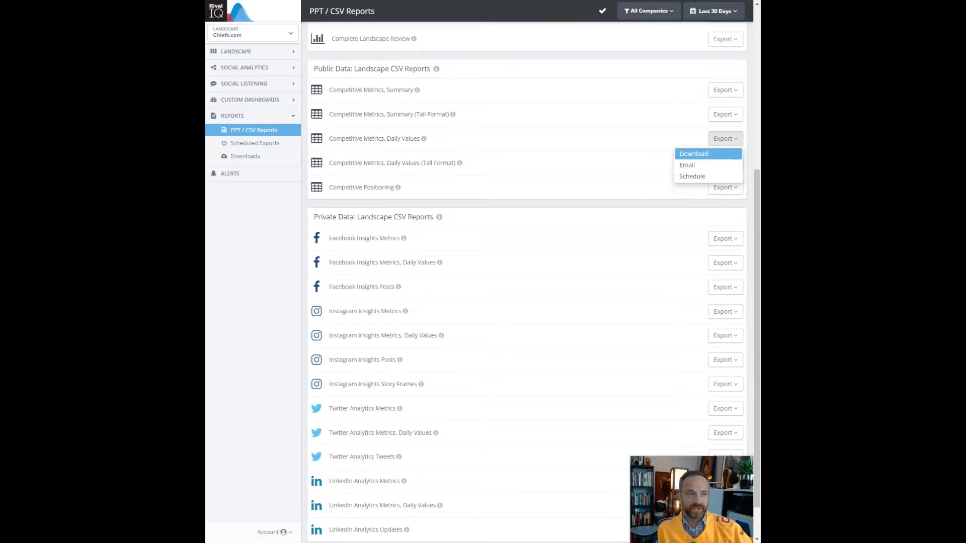
click(714, 153)
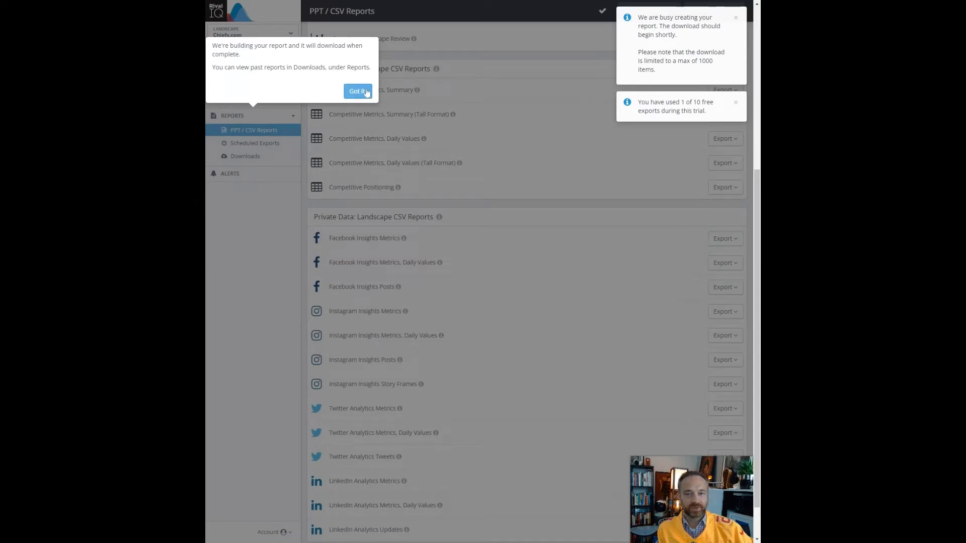
click(367, 92)
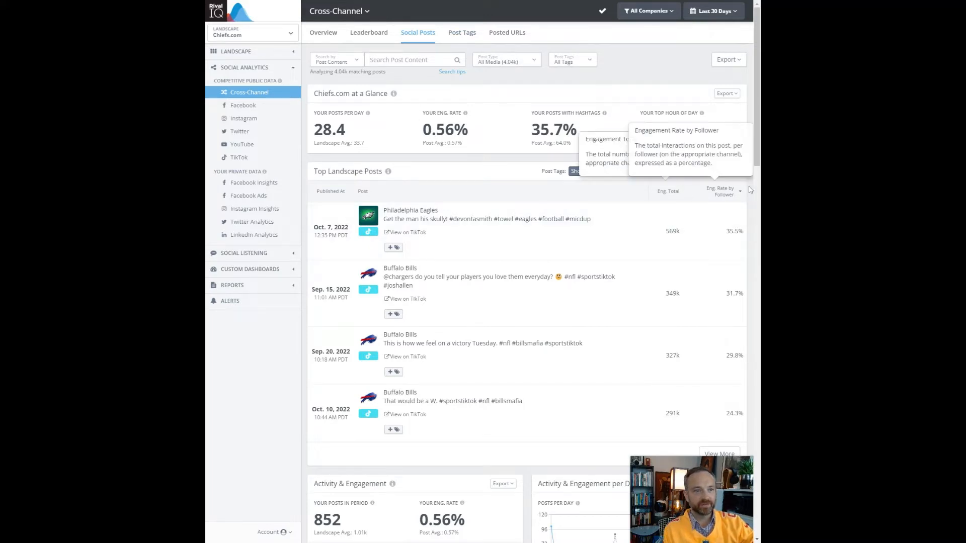
- Export the Cross-Channel Top Landscape Posts from its Export dropdown
click(733, 171)
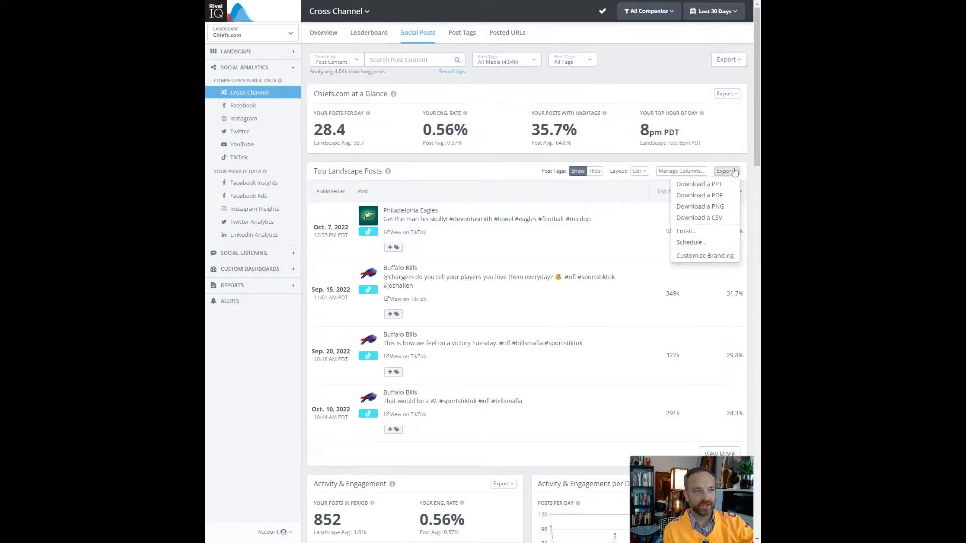
click(710, 218)
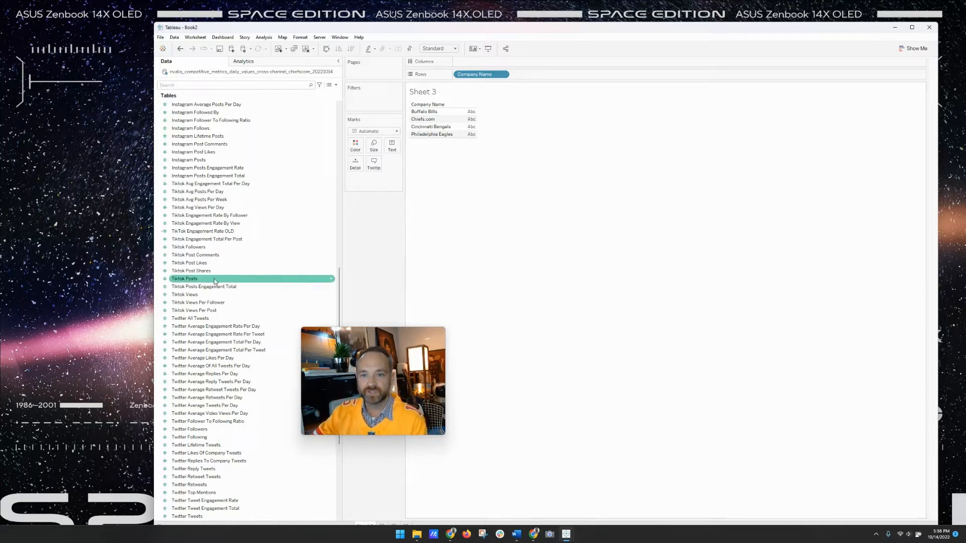
- Show SUM(Tiktok Posts) per team (Bills 19, Chiefs.com 8, Bengals 18, Eagles 36) and enlarge the rows
drag(213, 278, 467, 125)
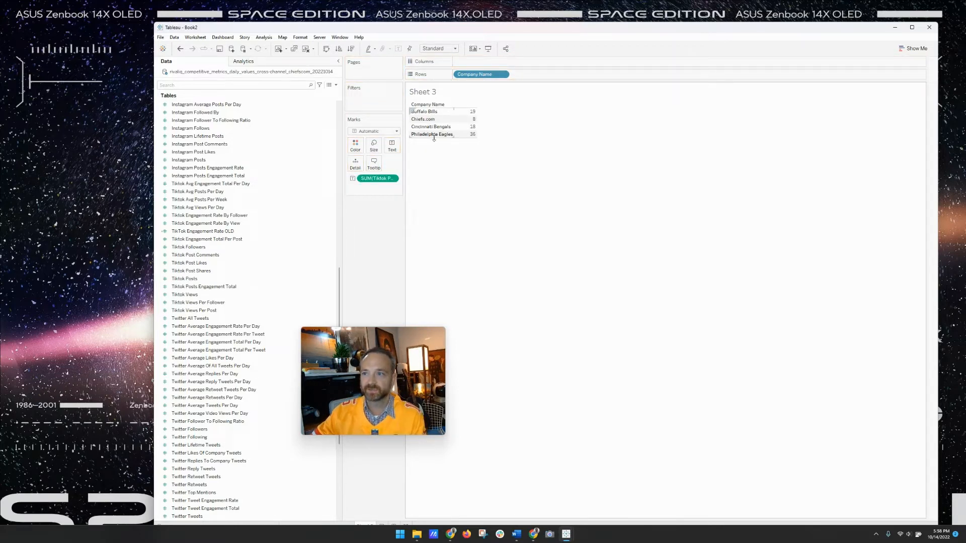
drag(435, 136, 564, 186)
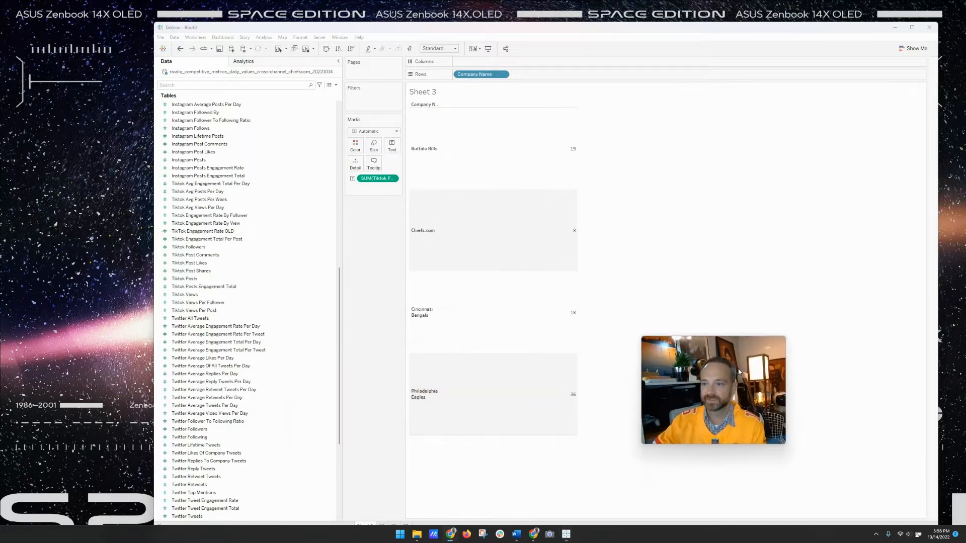
click(213, 390)
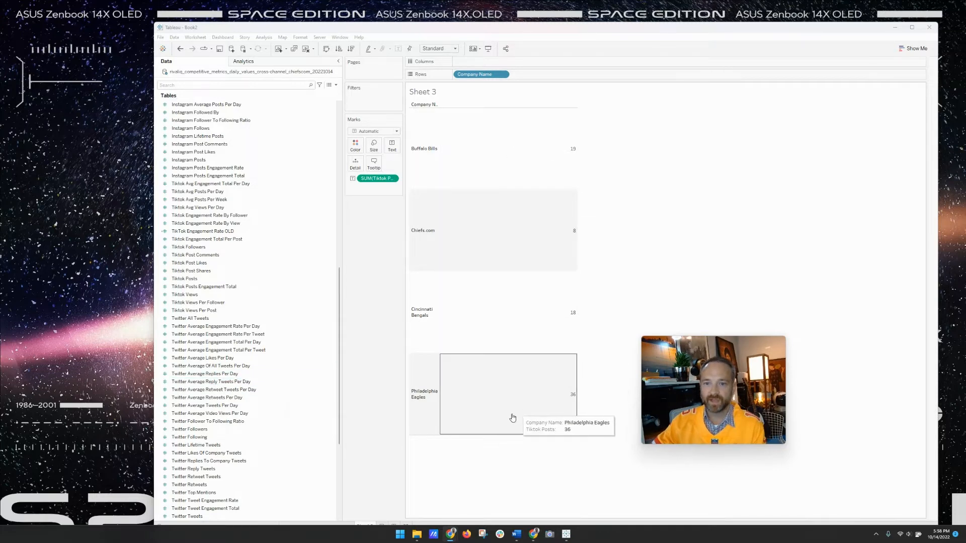
- Create a new calculated field from Tiktok Posts, with the editor moved beside the field list
right_click(211, 281)
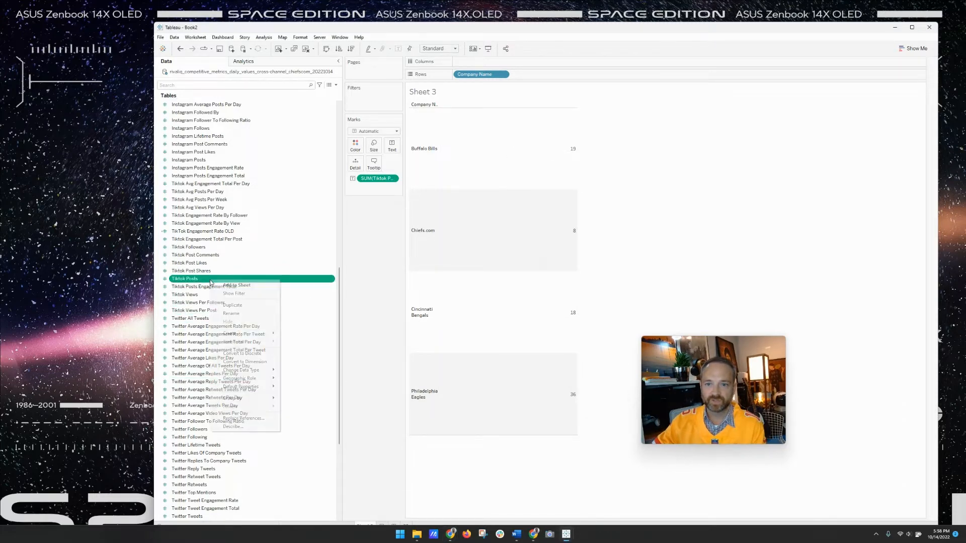
mouse_move(243, 336)
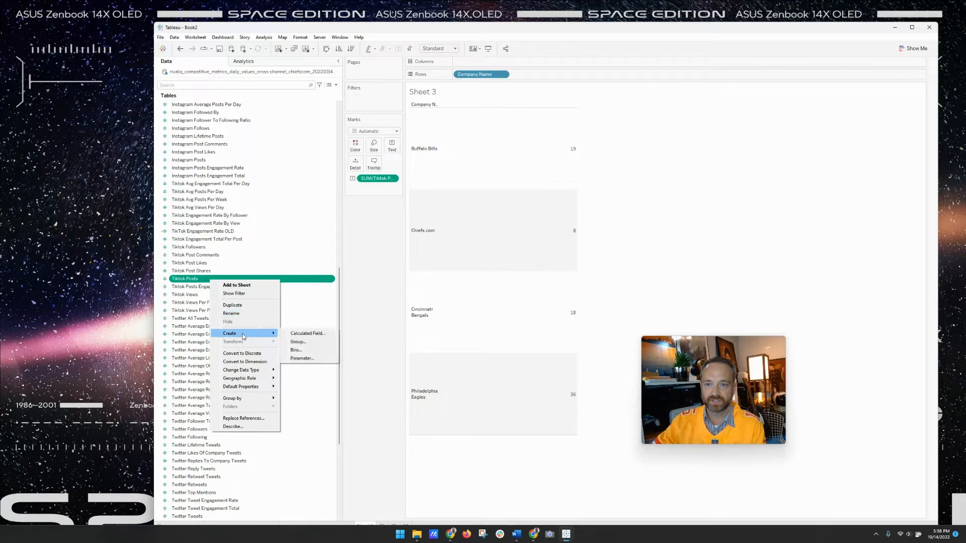
click(308, 334)
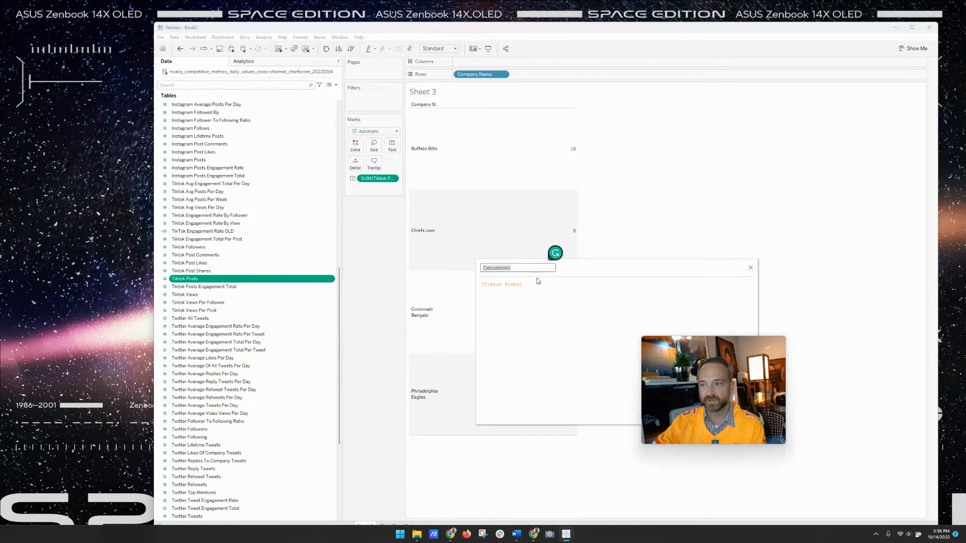
drag(578, 267, 381, 280)
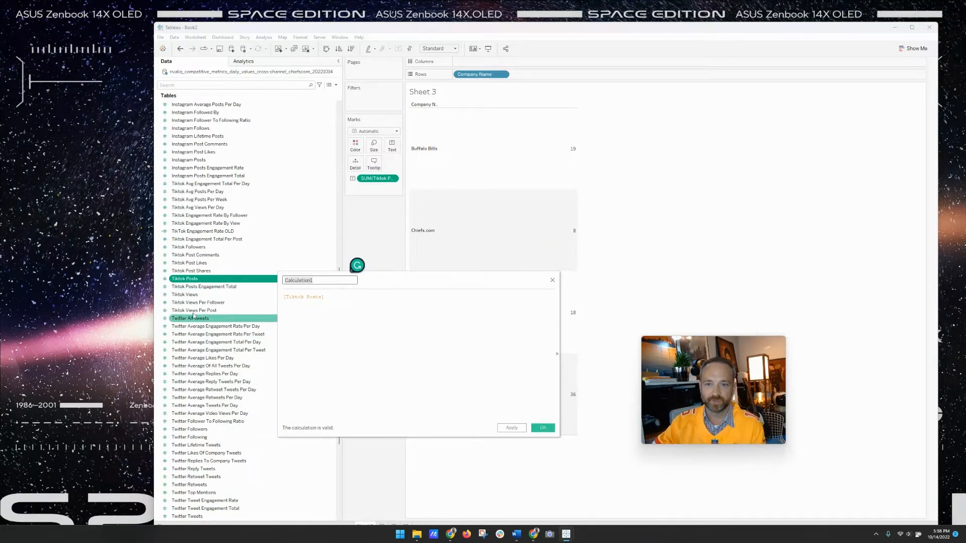
click(317, 303)
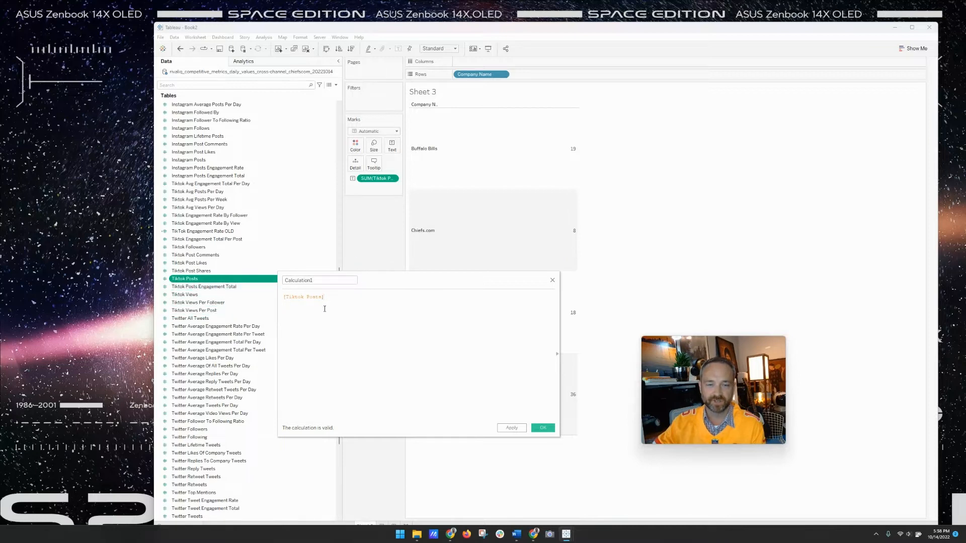
- Rename the calculation from Calculation1 to 'TikTok engagement rate'
click(320, 280)
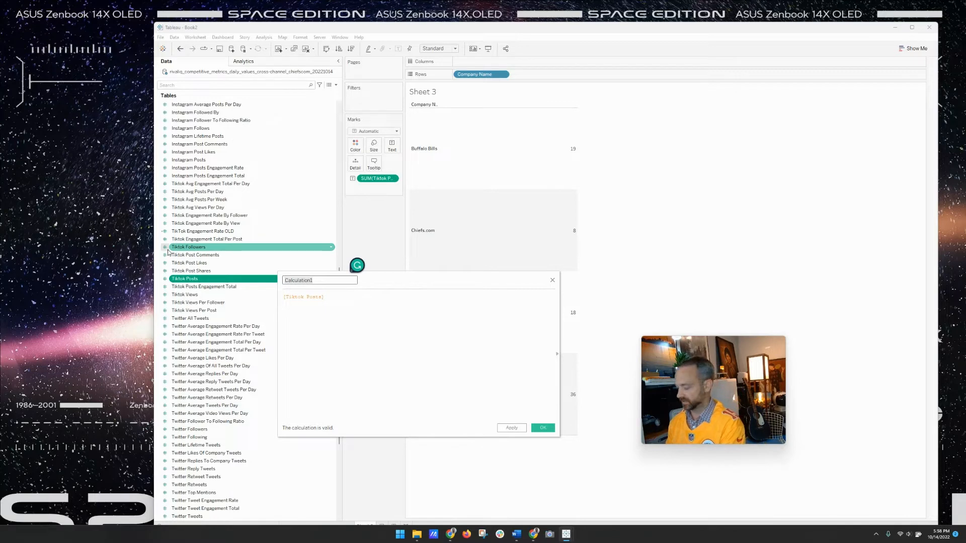
text(tik)
key(BackSpace)
key(BackSpace)
key(BackSpace)
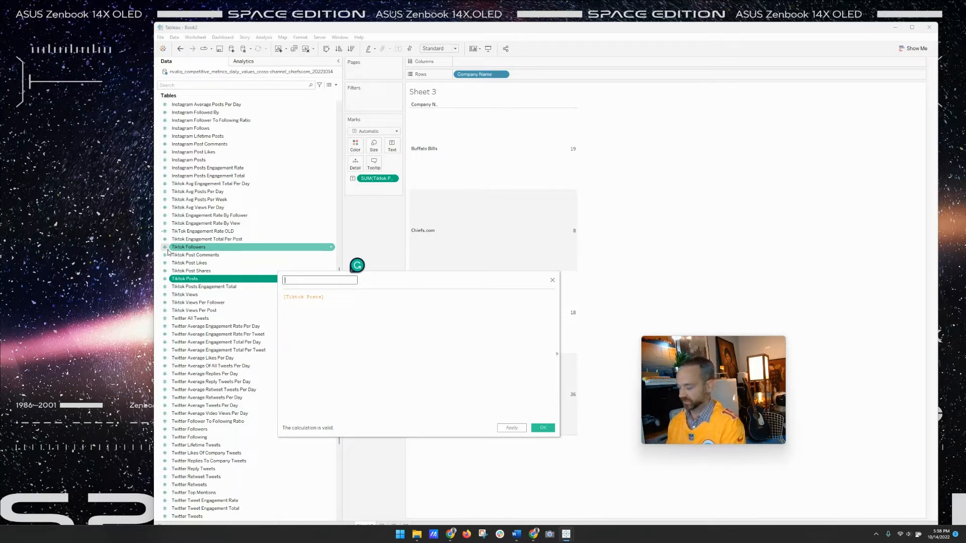
text(TikT)
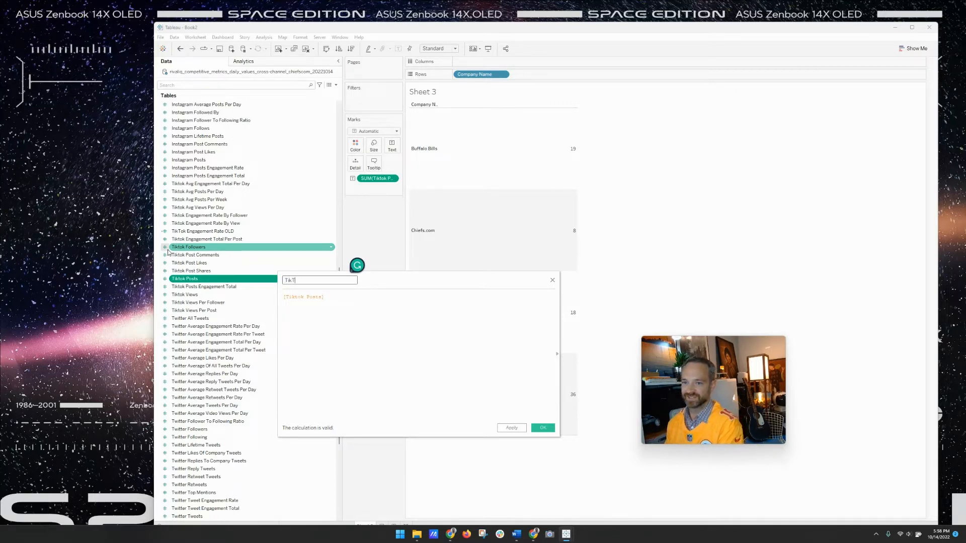
text(ok en ga)
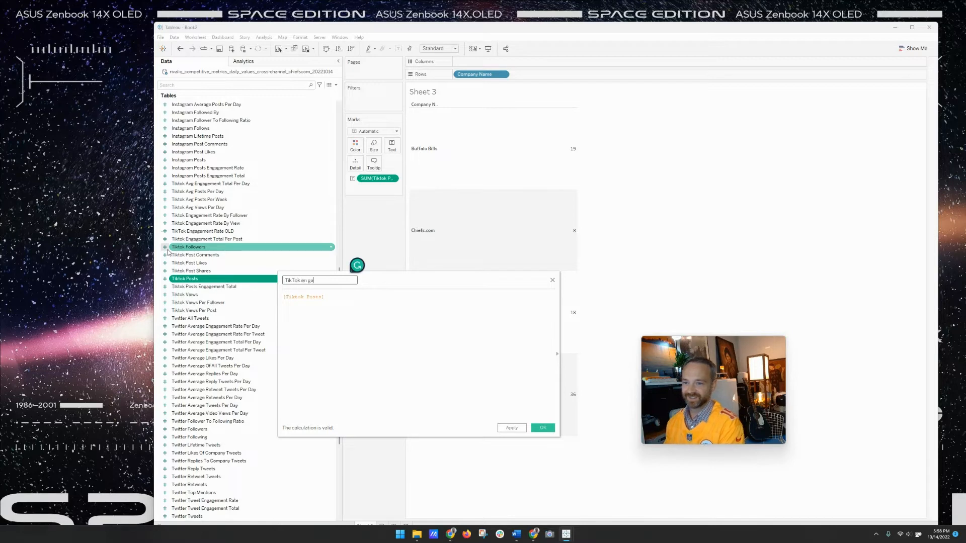
key(BackSpace)
key(BackSpace)
text(gage)
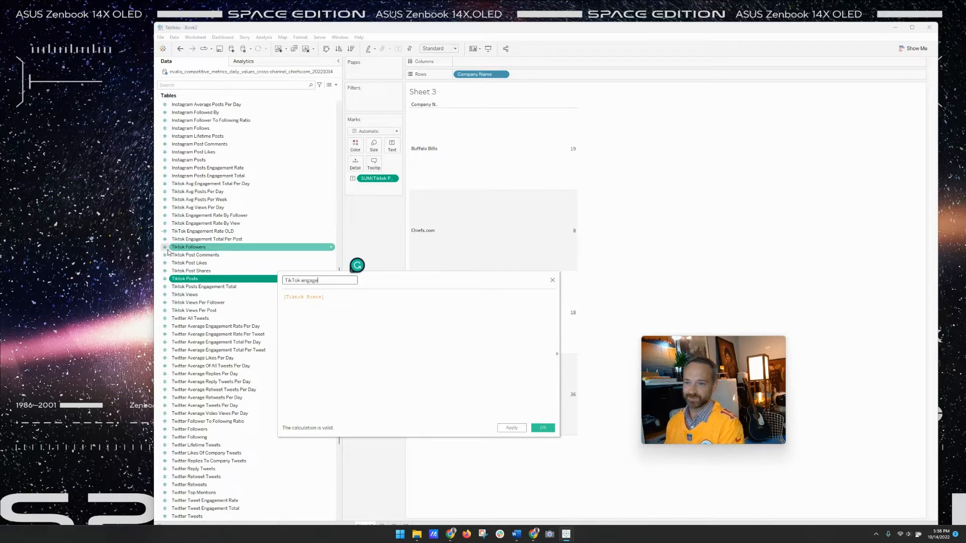
text(ment rate)
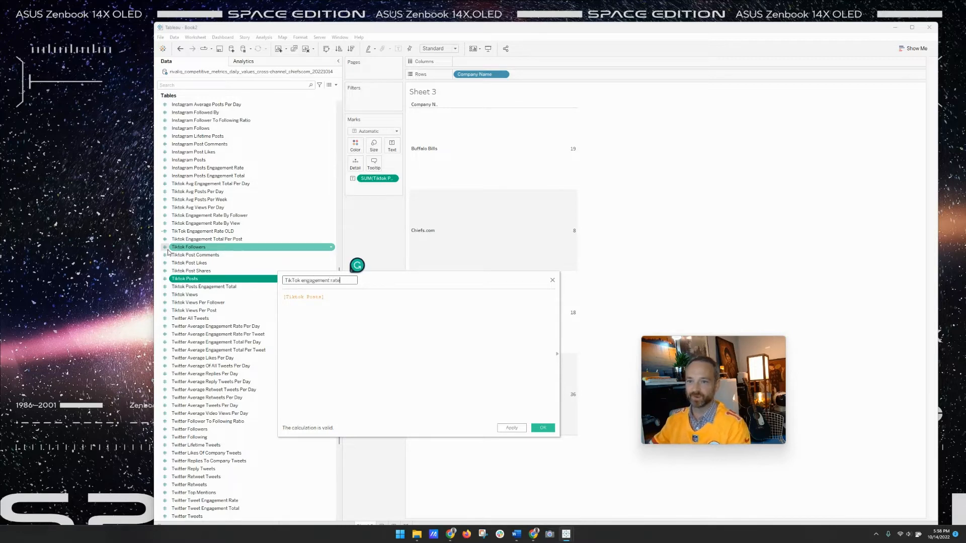
- Wrap the [Tiktok Posts] reference in SUM() on its own line below a new empty line
click(284, 297)
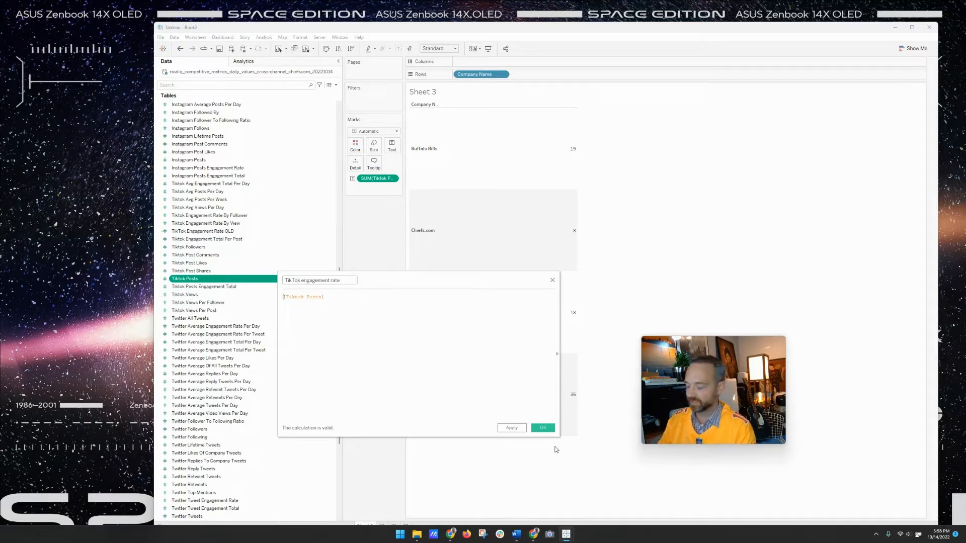
key(Return)
key(Up)
text(sum)
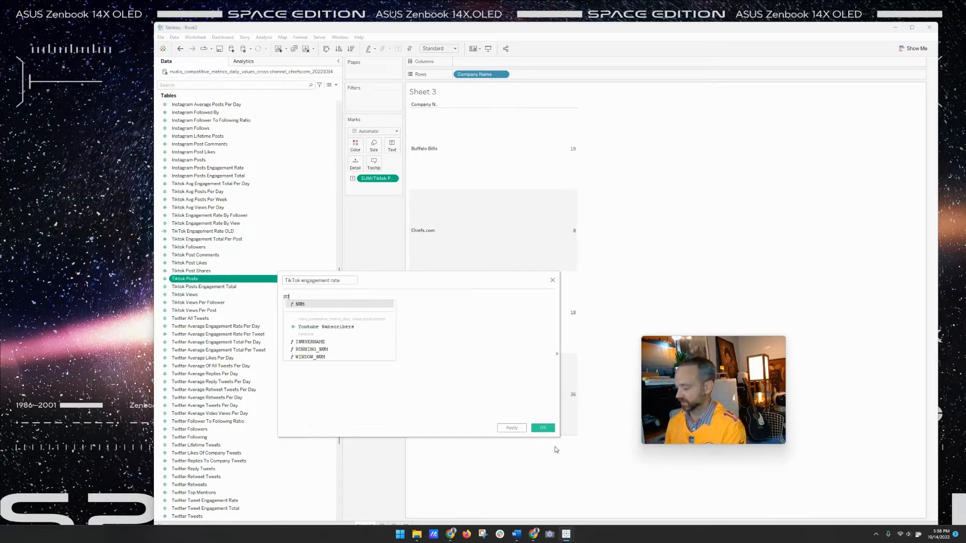
key(BackSpace)
key(BackSpace)
key(BackSpace)
key(Down)
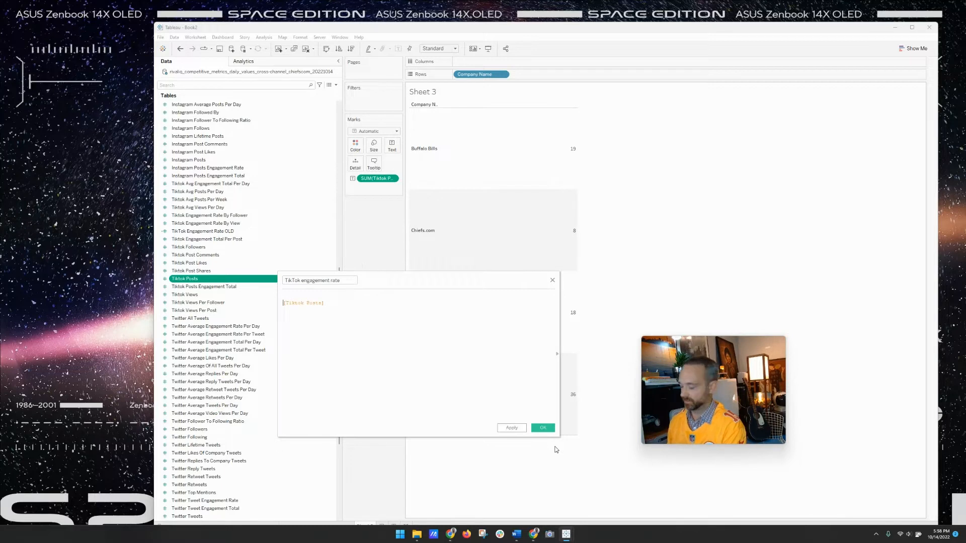
text(sum)
key(BackSpace)
key(BackSpace)
key(BackSpace)
text(S)
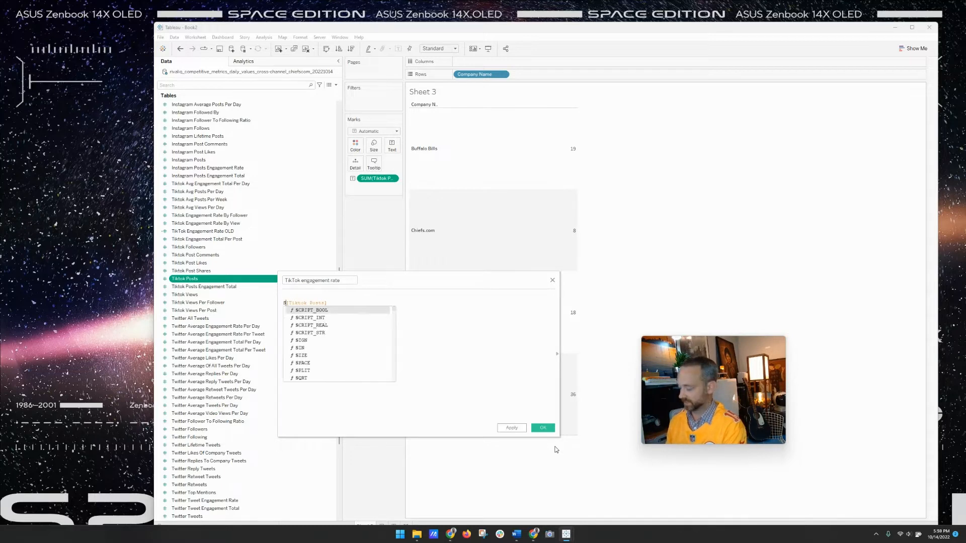
text(UM()
key(Right)
key(Right)
key(Right)
key(Right)
key(Right)
key(Right)
key(Right)
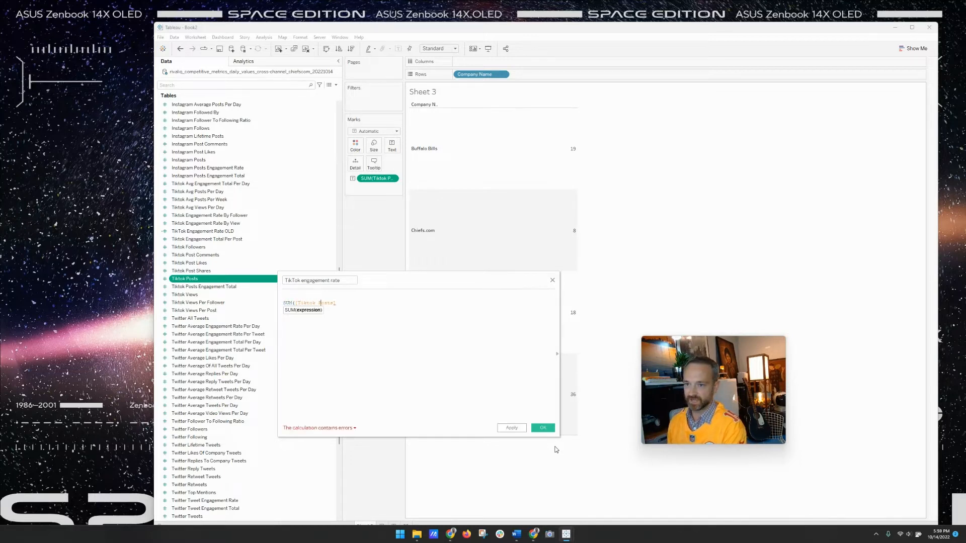
text())
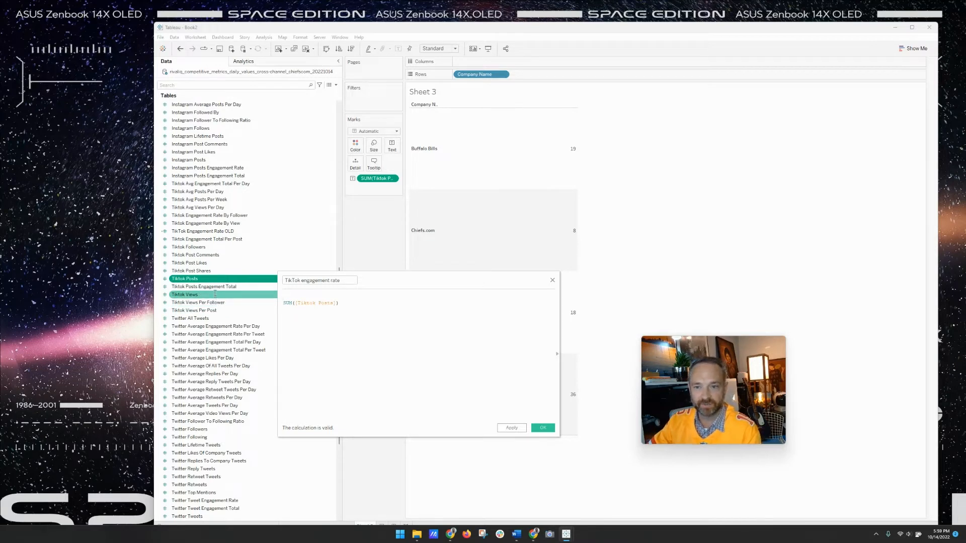
- Add SUM([Tiktok Post Comments]) and SUM([Tiktok Post Likes]) to the formula's first line
drag(201, 254, 339, 301)
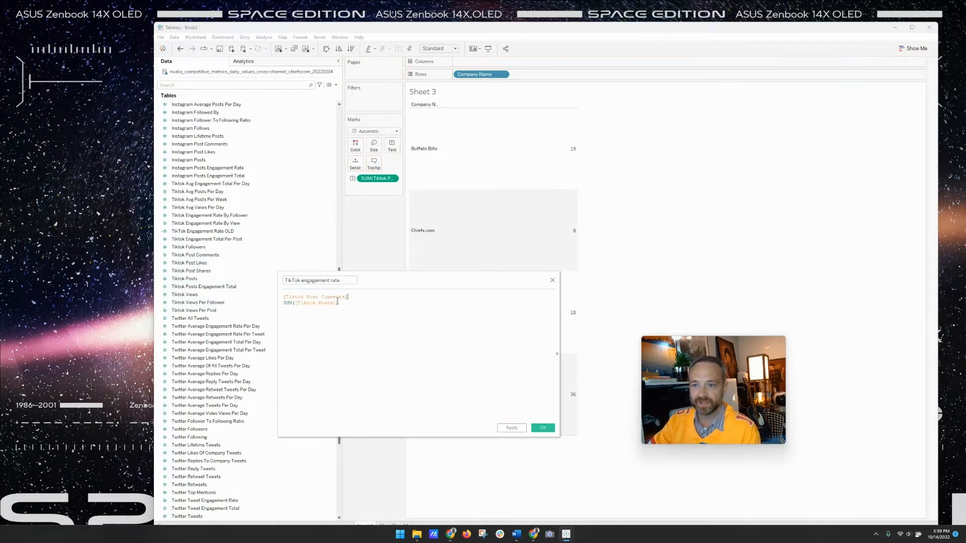
click(284, 297)
text(SUM()
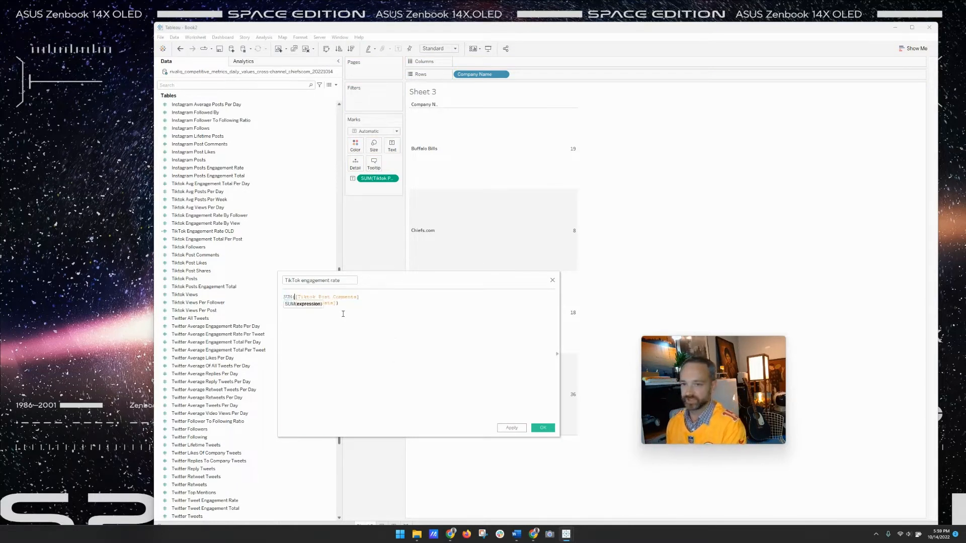
key(Right)
key(Right)
key(Right)
key(Right)
key(Right)
key(Right)
key(Right)
key(Right)
key(Right)
key(Right)
key(Right)
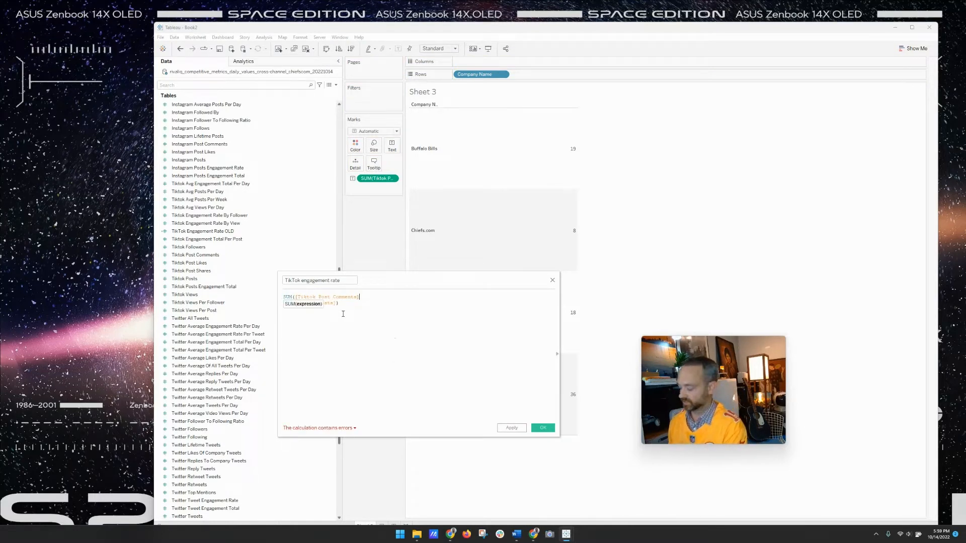
text()/)
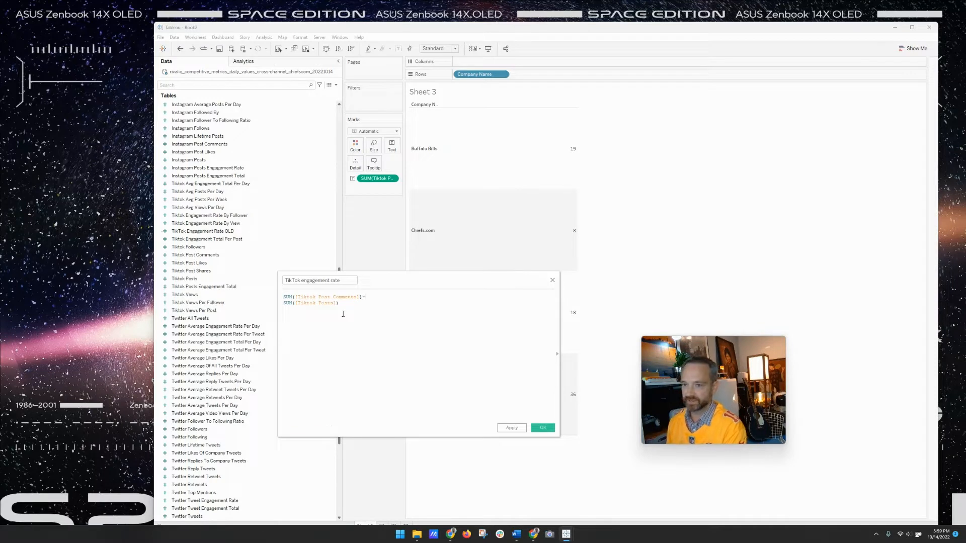
drag(192, 262, 450, 306)
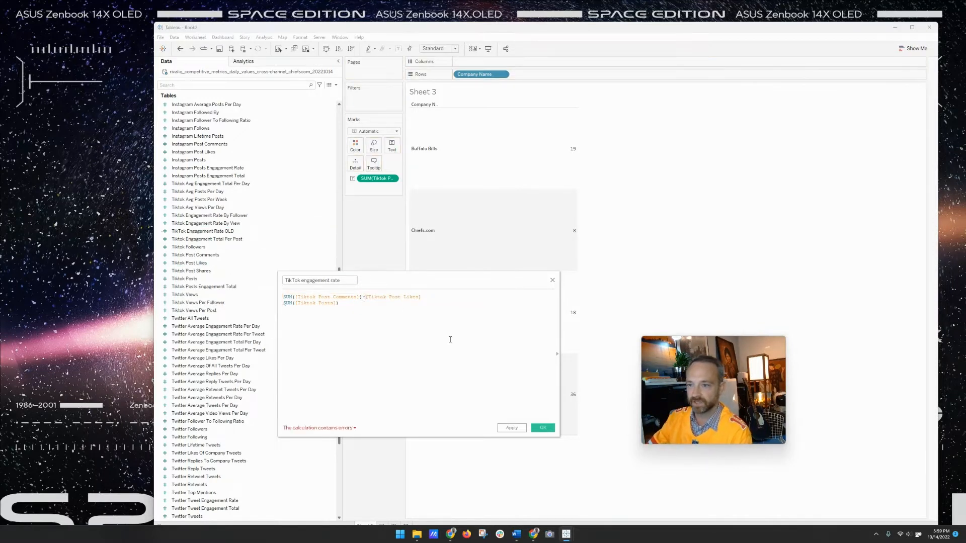
text(SUM()
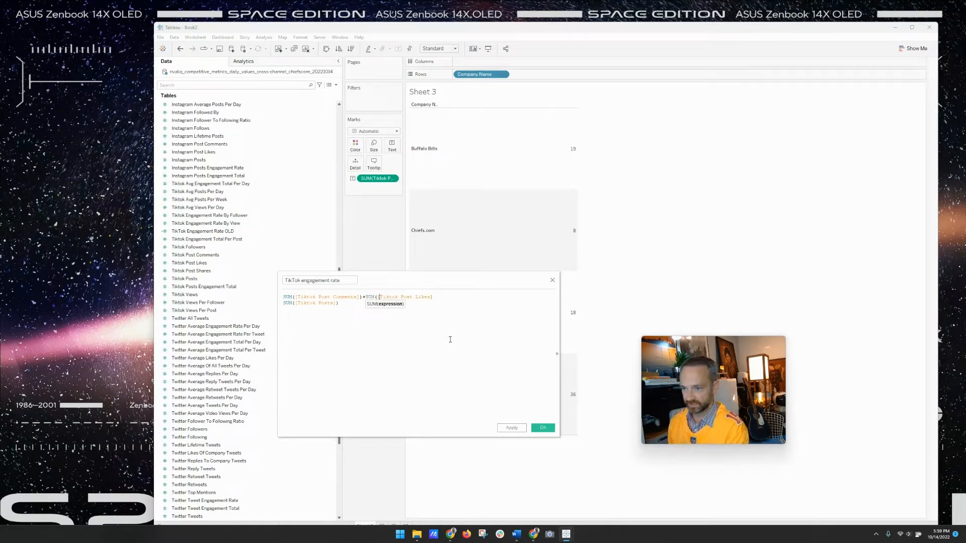
key(Right)
key(Right)
key(Right)
key(Right)
key(Right)
key(Right)
key(Right)
key(Right)
key(Right)
key(Right)
key(Right)
key(Right)
key(Right)
key(Right)
key(Right)
text())
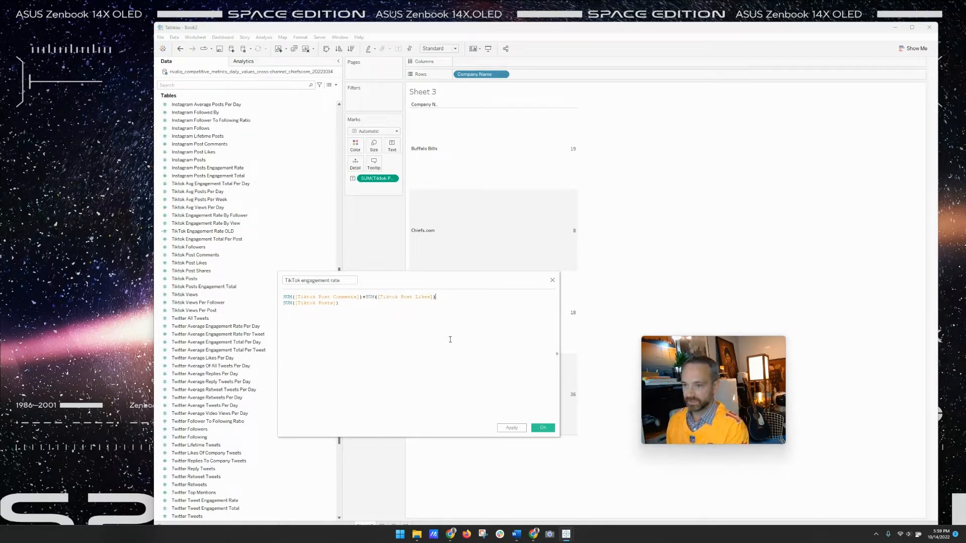
text(+)
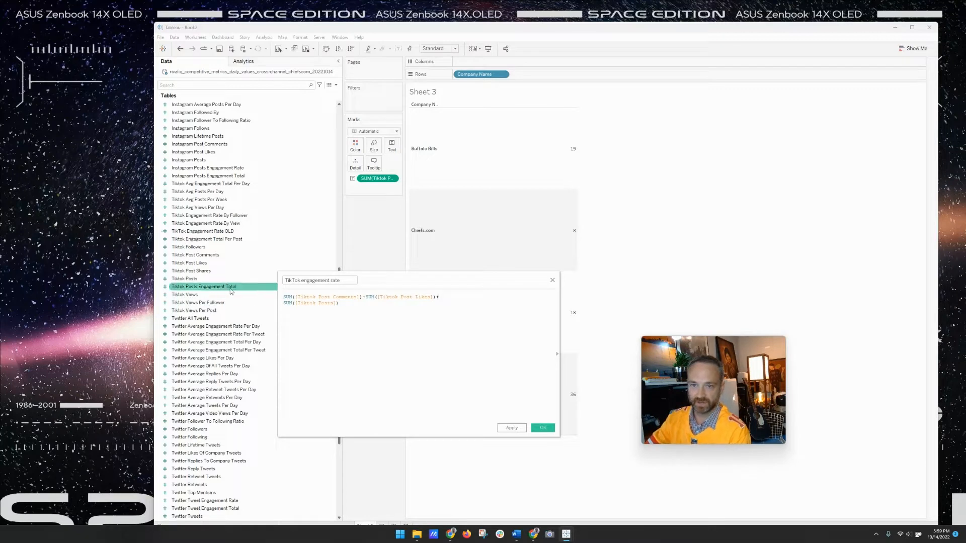
- Add SUM([Tiktok Post Shares]) and bracket the three sums over SUM([Tiktok Posts])
drag(190, 270, 503, 312)
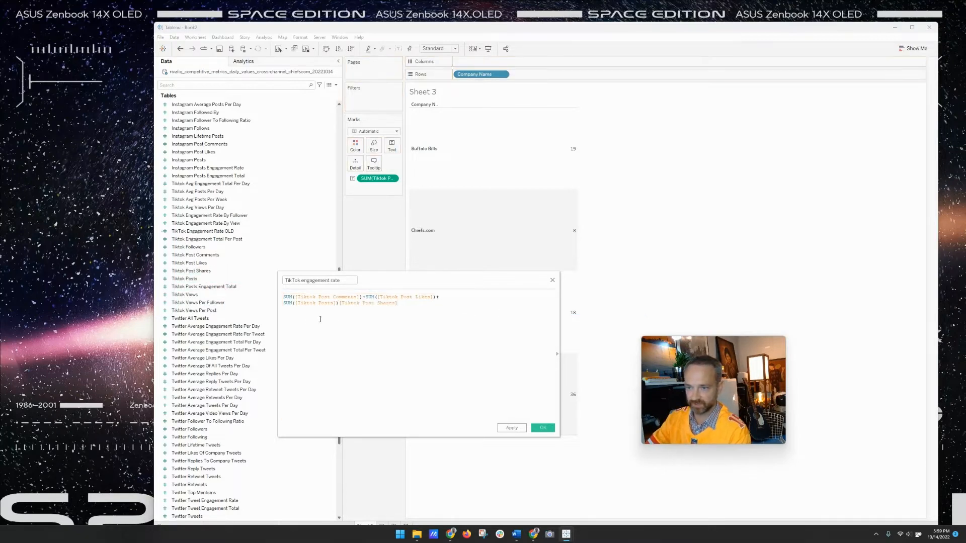
key(ctrl+z)
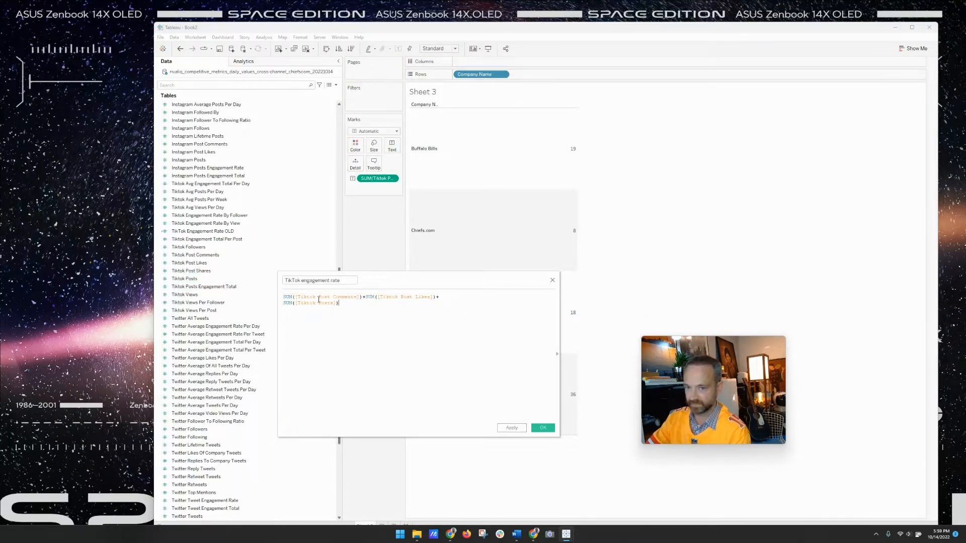
drag(190, 270, 452, 298)
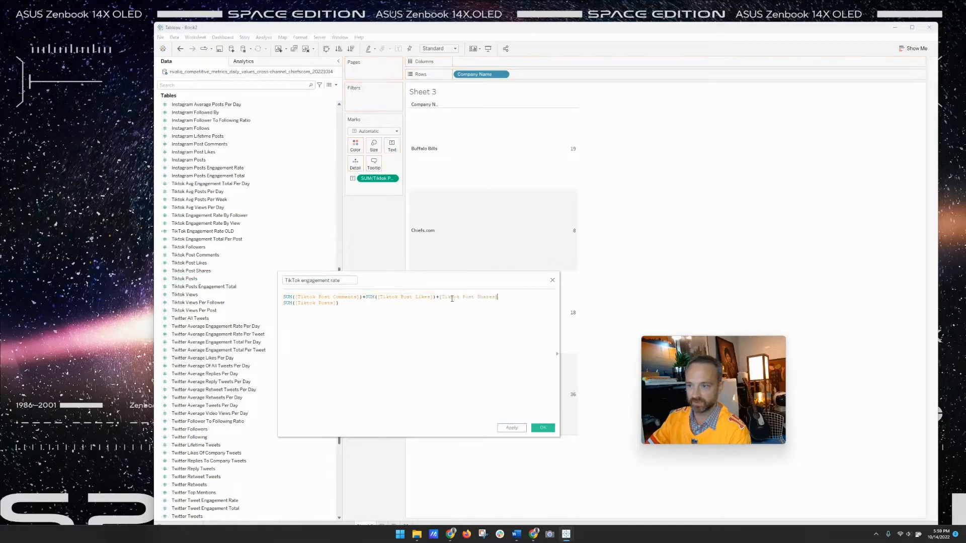
text(SUM()
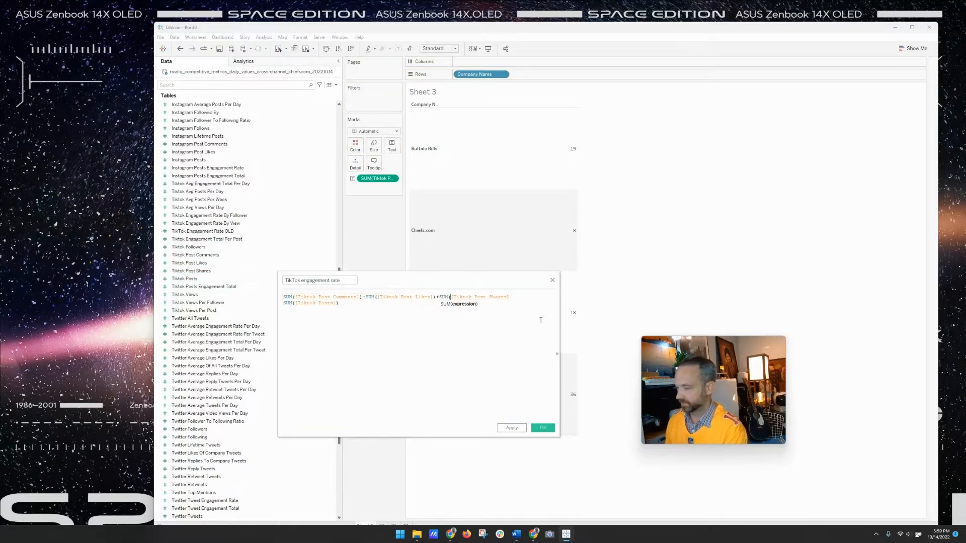
click(543, 301)
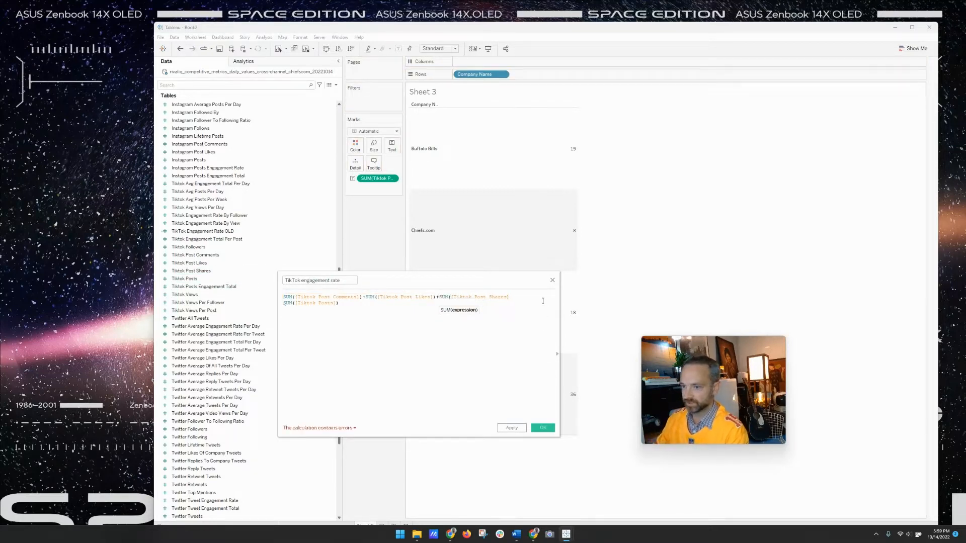
click(510, 297)
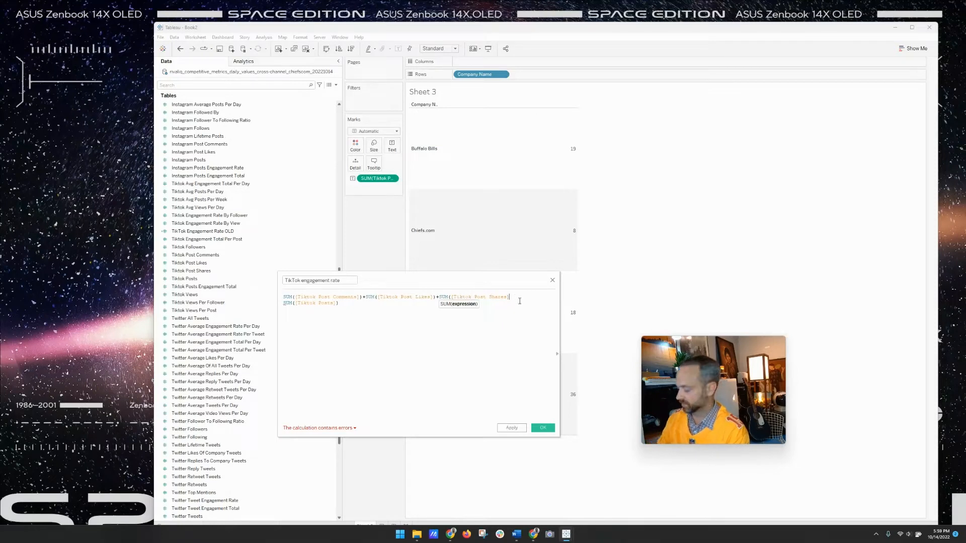
text()))
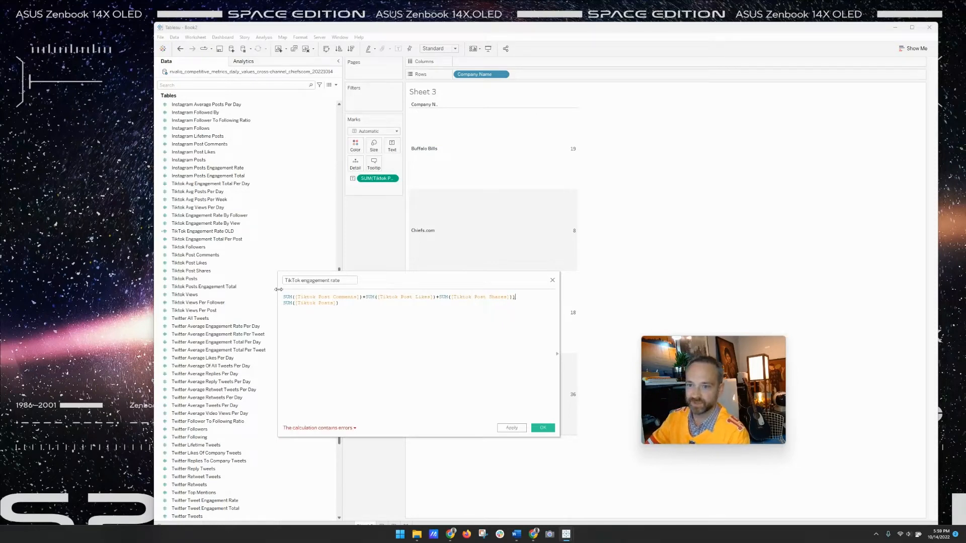
triple_click(287, 298)
key(Left)
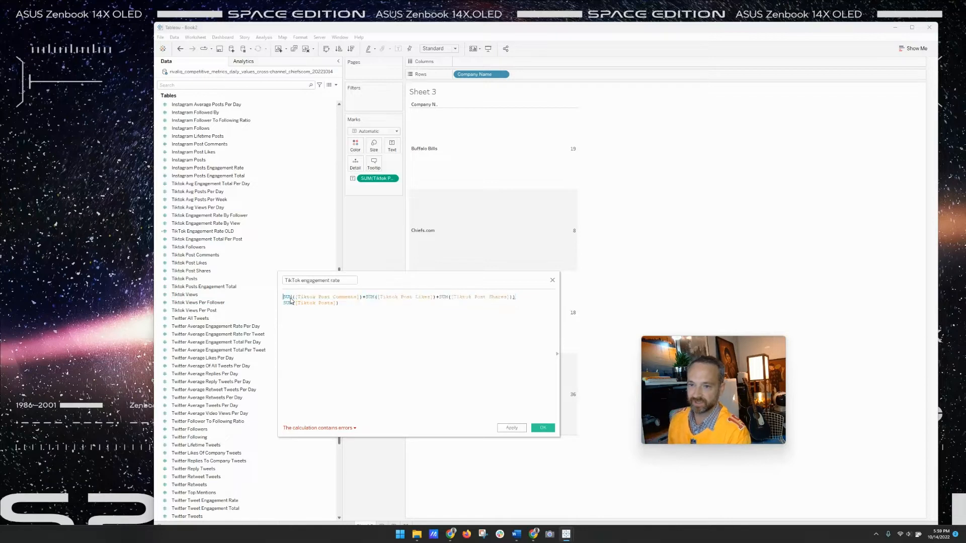
text(()
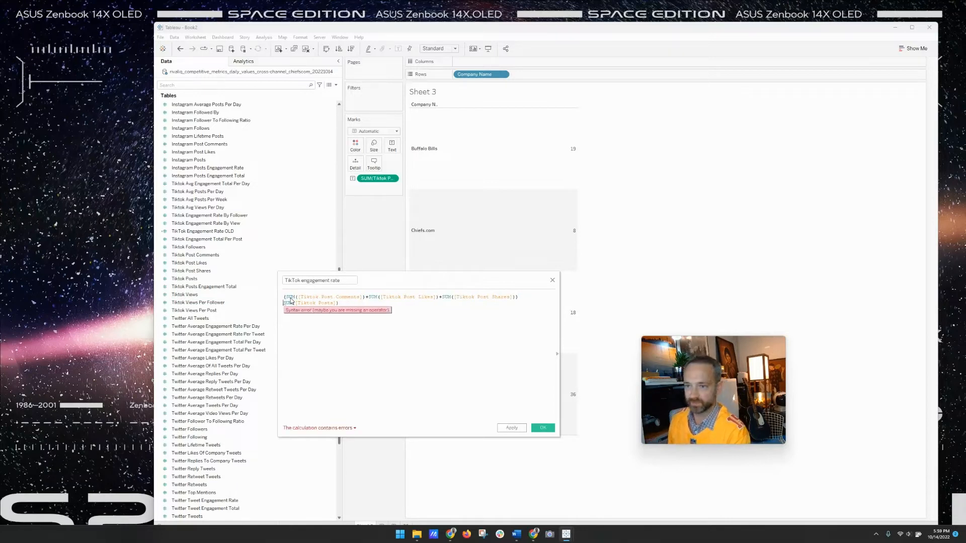
text(/)
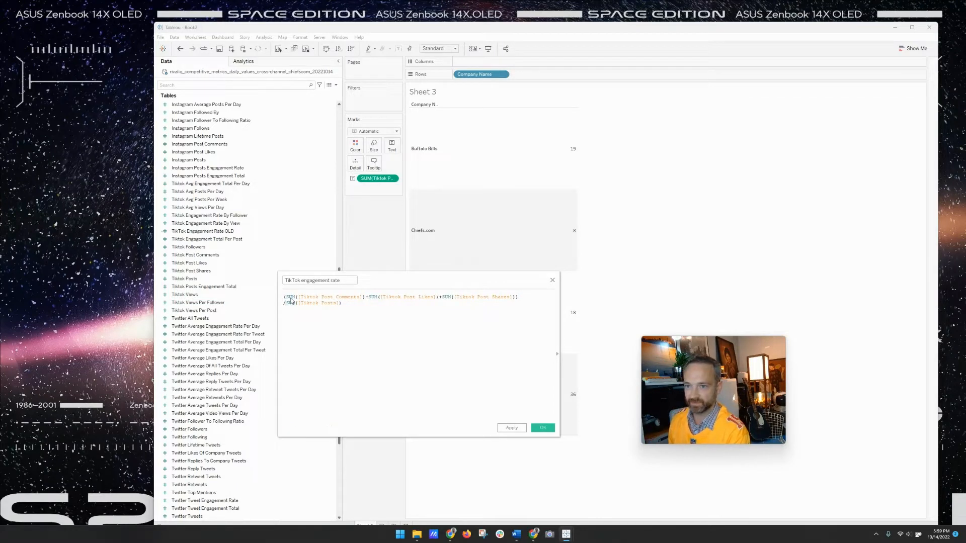
text( ()
click(346, 303)
text())
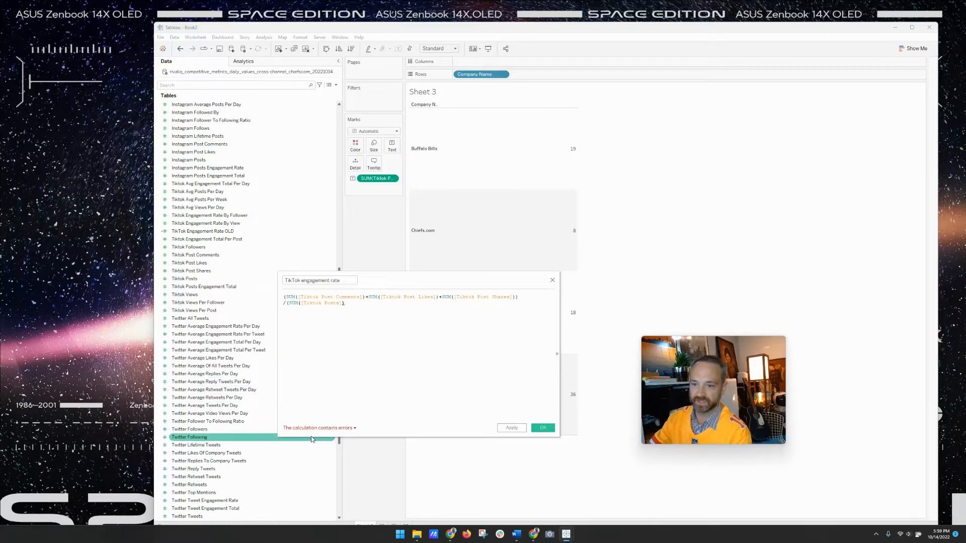
text())
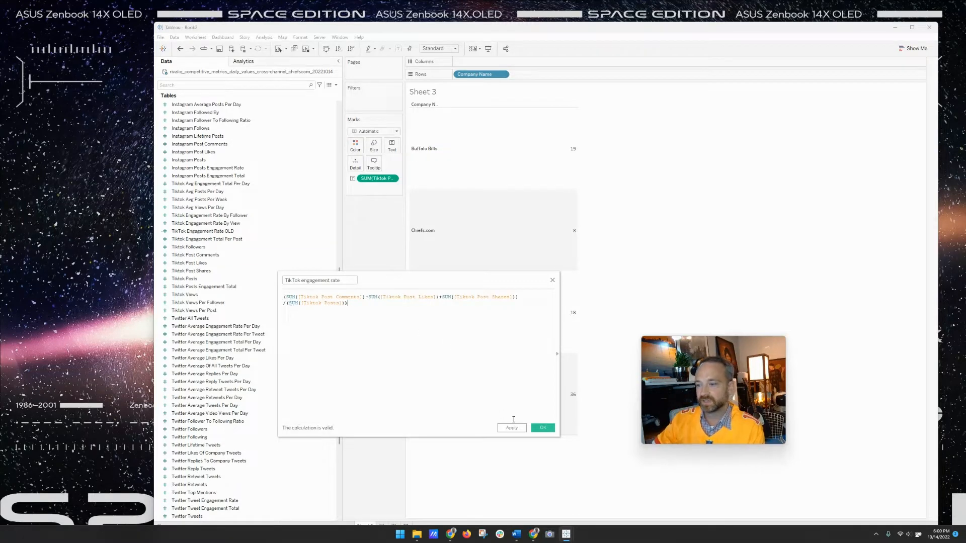
- Save the TikTok engagement rate field and recheck its formula without changes
click(539, 428)
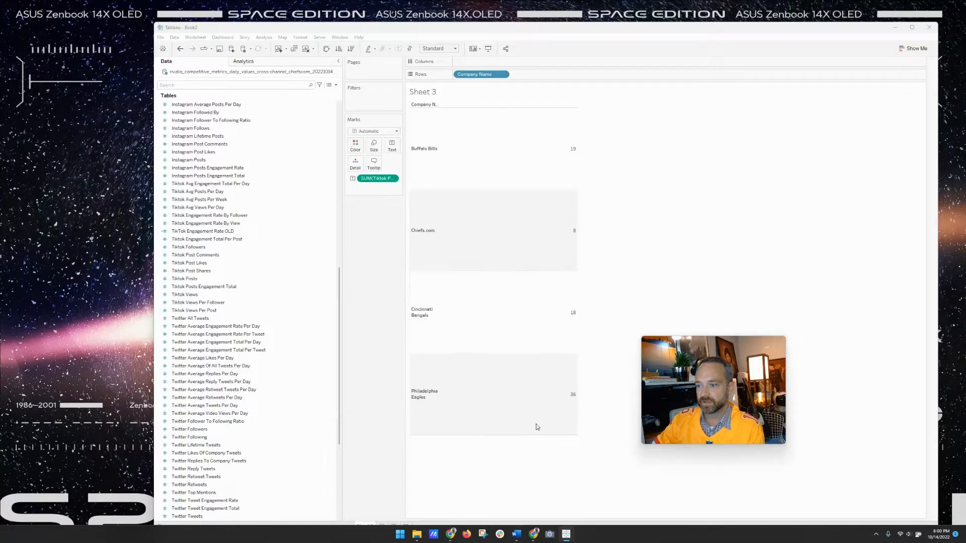
right_click(197, 220)
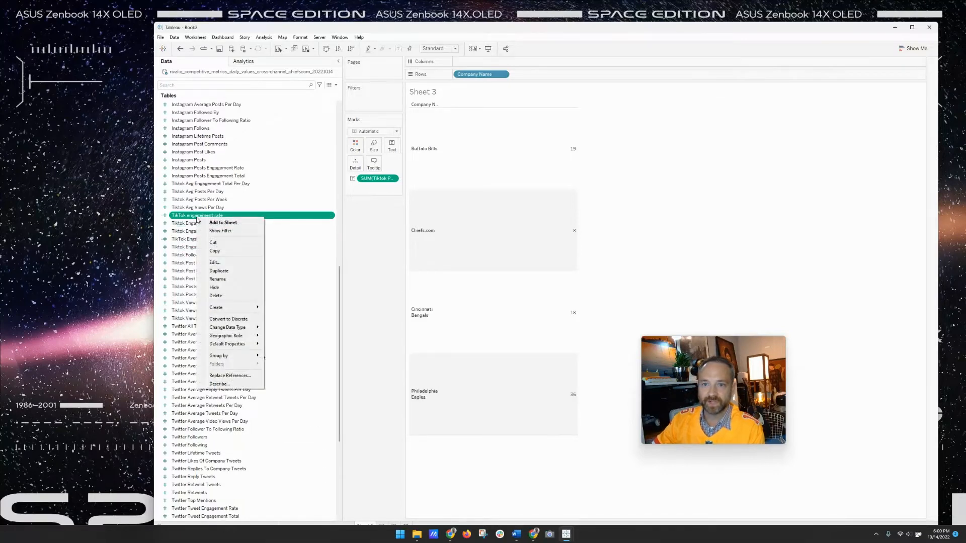
click(223, 264)
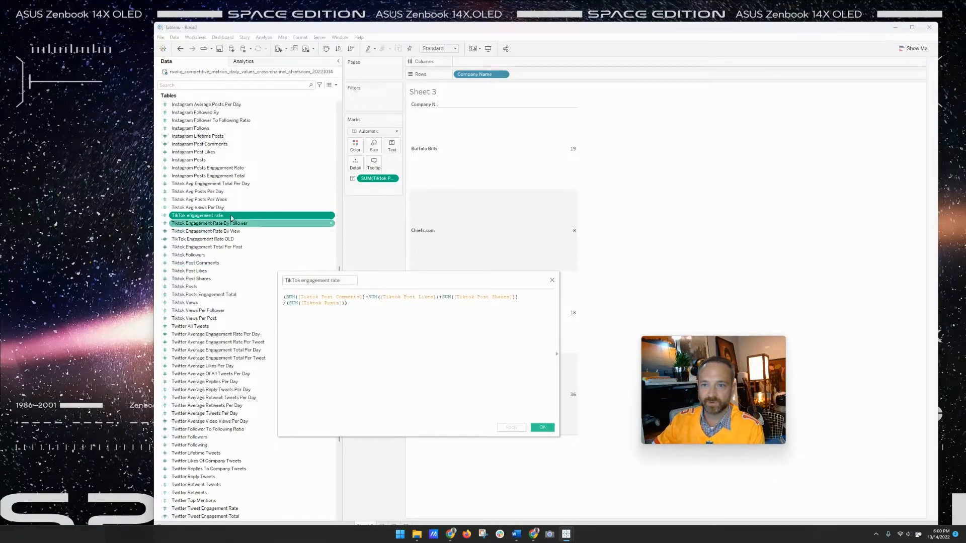
click(552, 280)
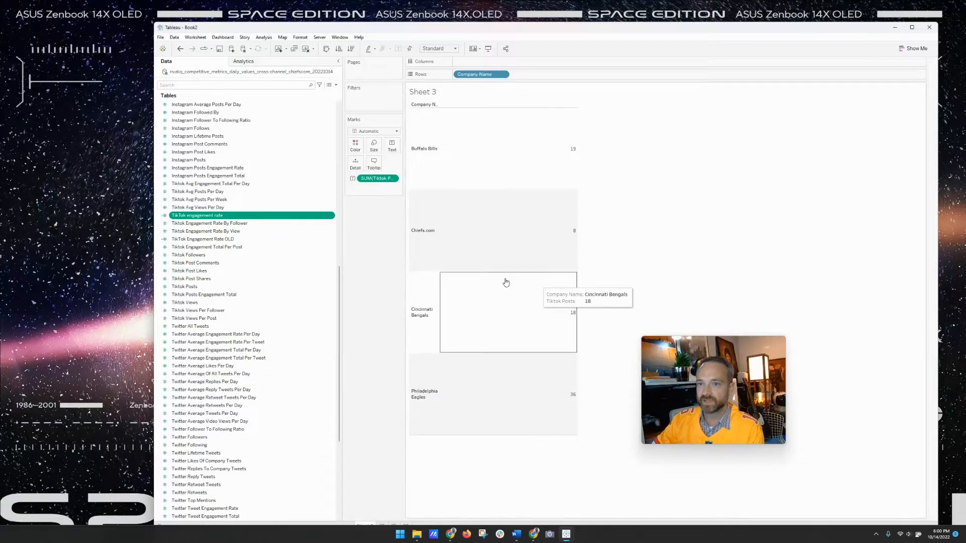
- Chart TikTok engagement rate per team as bars coloured by Company Name
drag(247, 218, 597, 79)
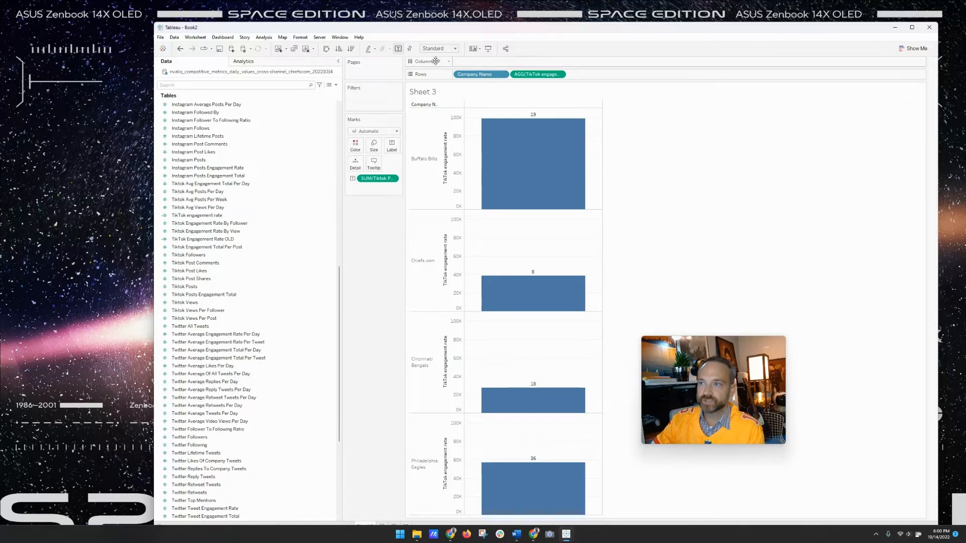
drag(470, 74, 354, 149)
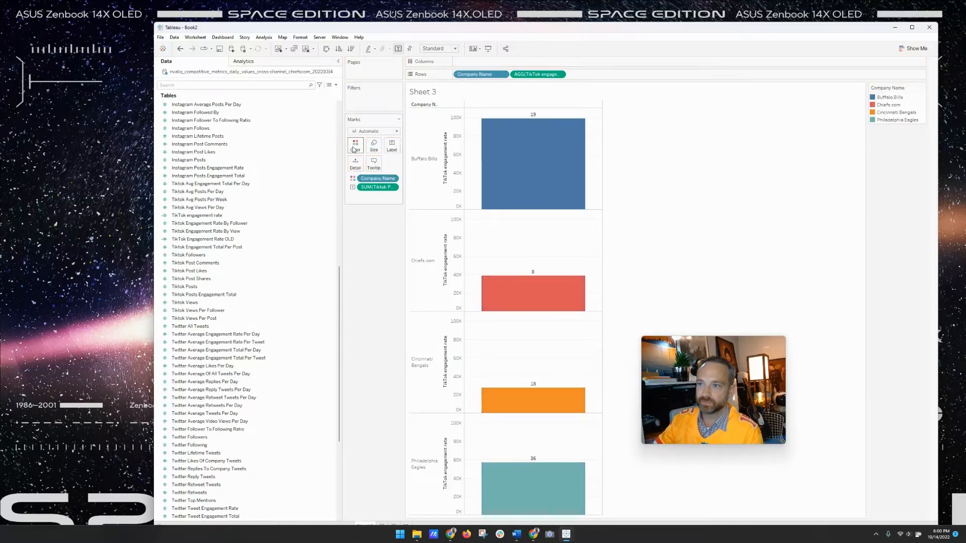
scroll(228, 128, up, 15)
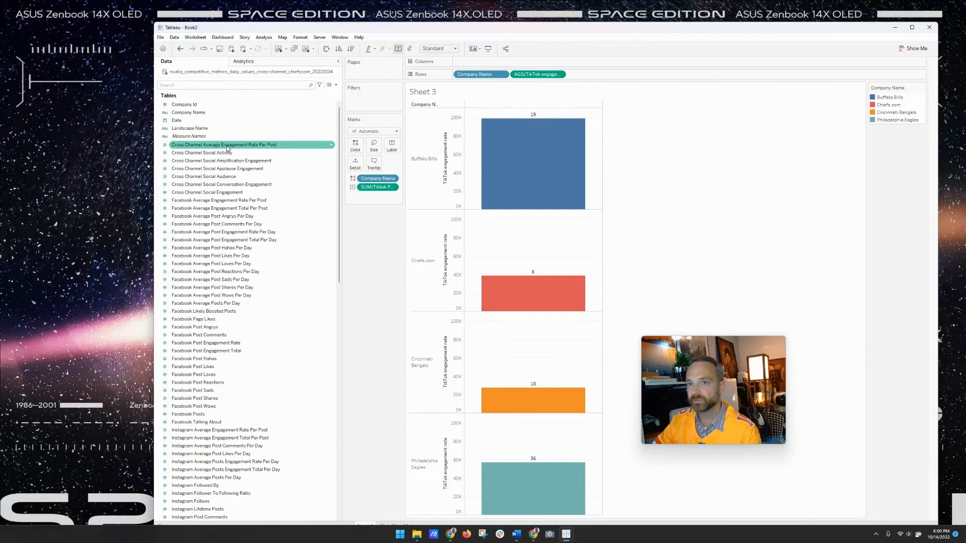
- Spread each team's engagement rate across exact daily dates for Sep–Oct 2022
drag(227, 120, 483, 61)
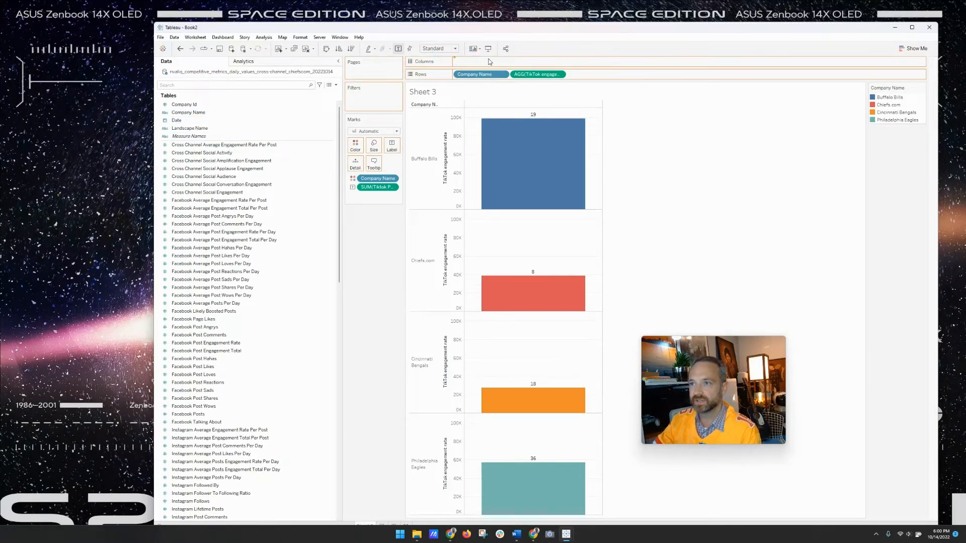
right_click(488, 61)
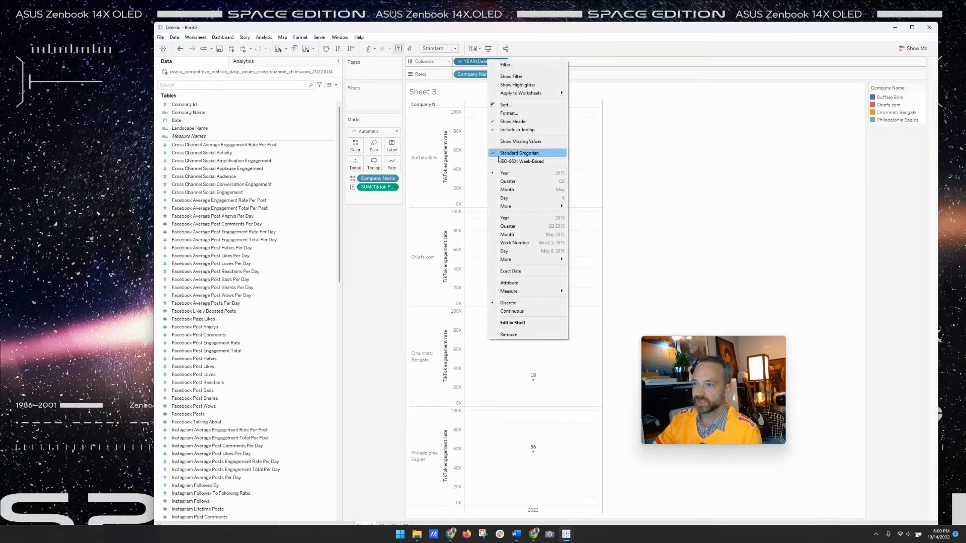
click(528, 272)
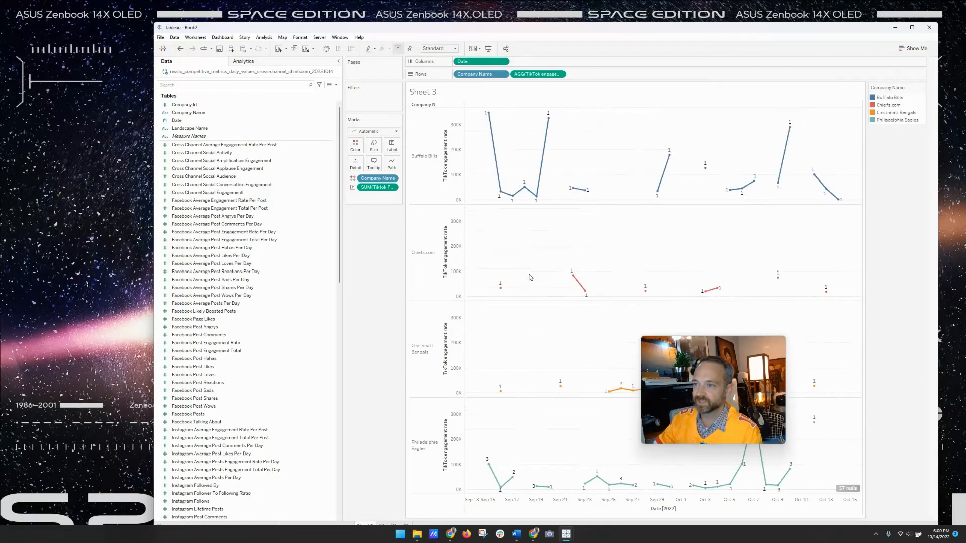
drag(728, 394, 416, 329)
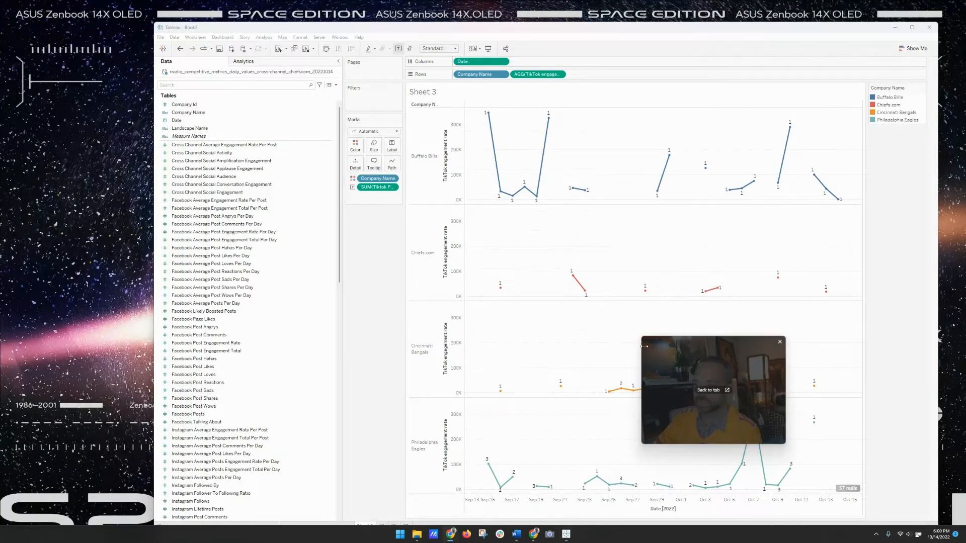
drag(644, 346, 230, 252)
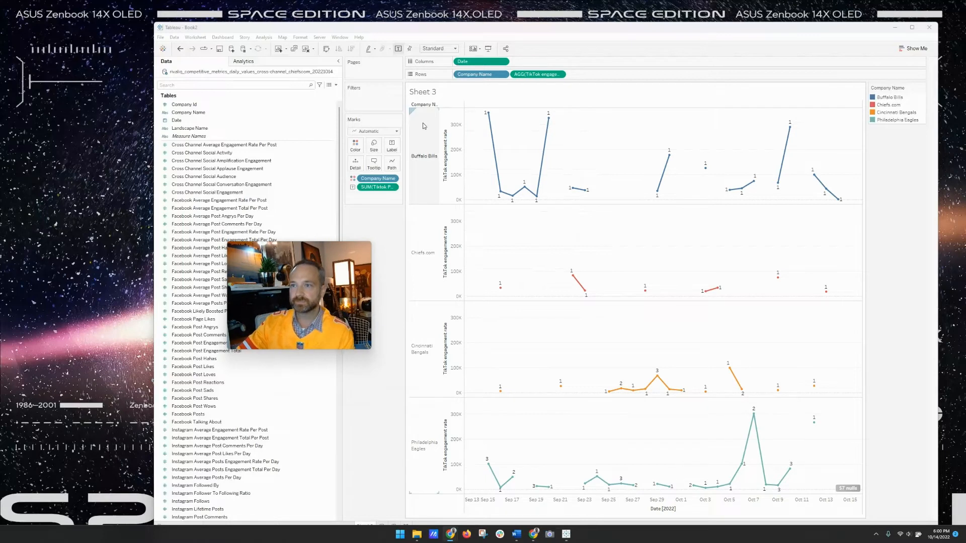
- Hide the rows field label and the engagement rate axes, and widen the team-name column
right_click(425, 106)
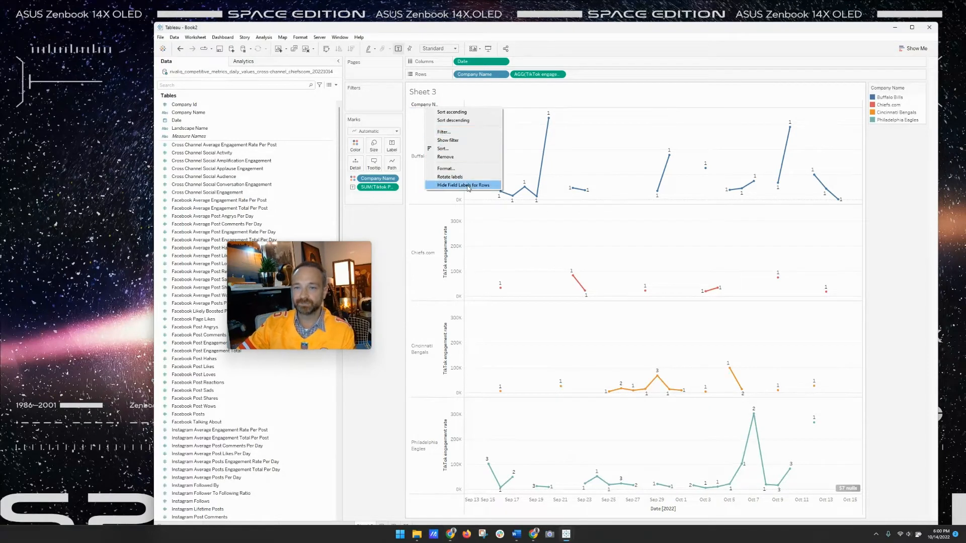
click(468, 186)
click(457, 154)
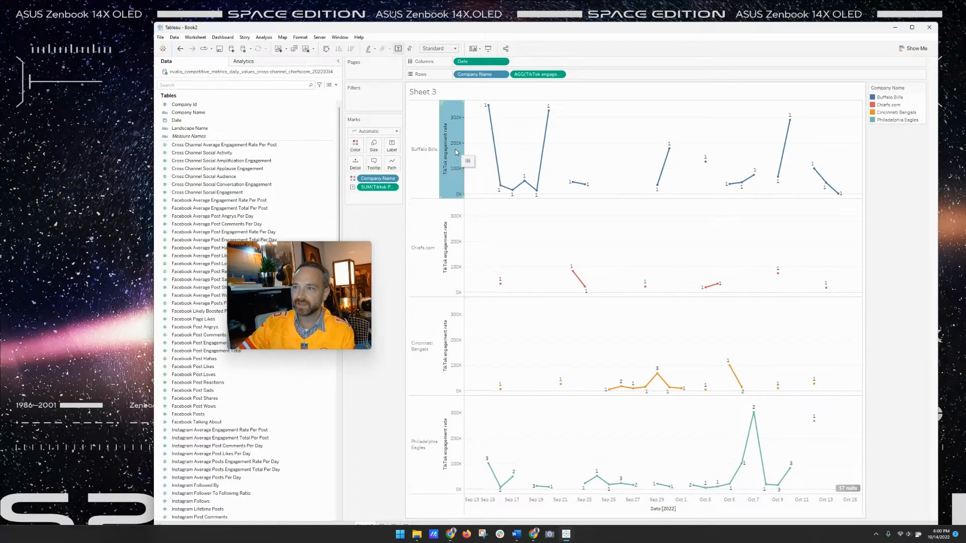
right_click(457, 154)
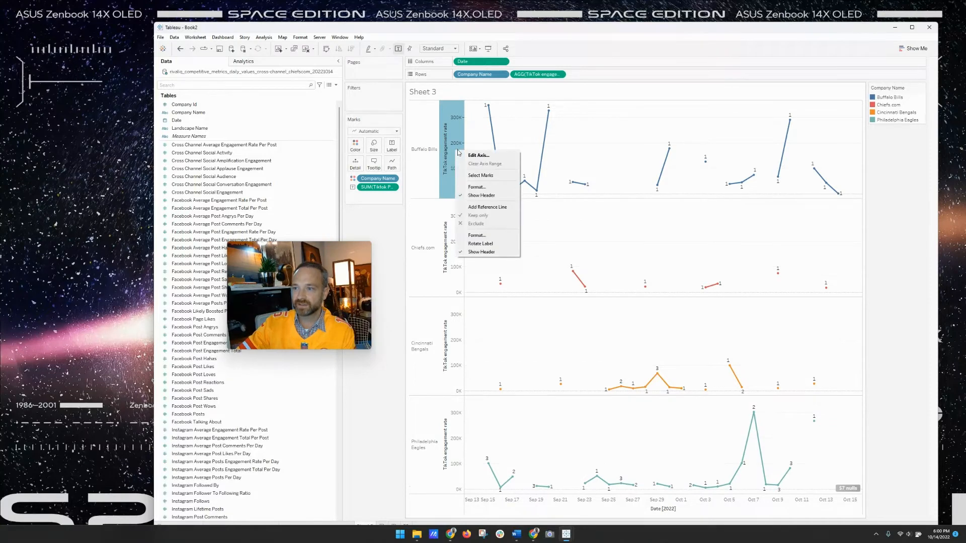
click(487, 251)
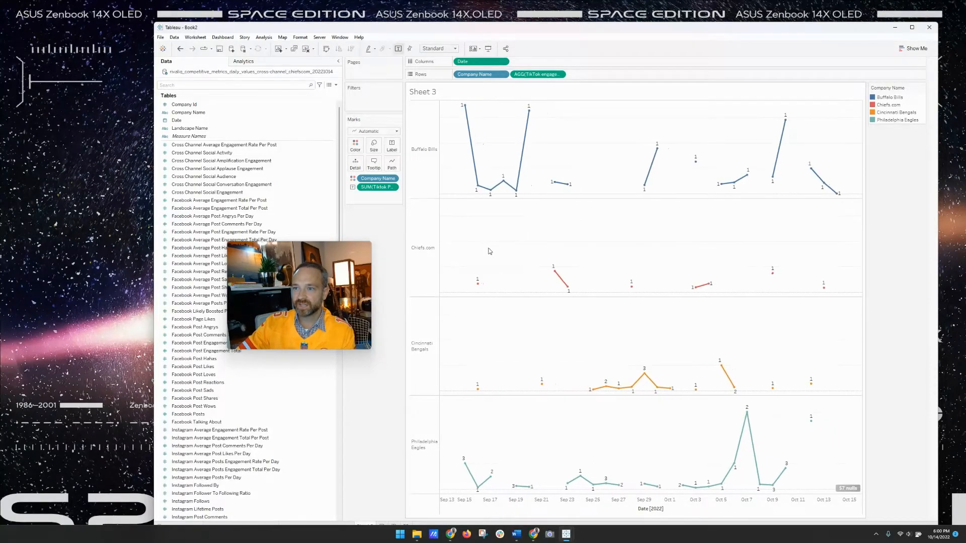
drag(438, 219, 493, 221)
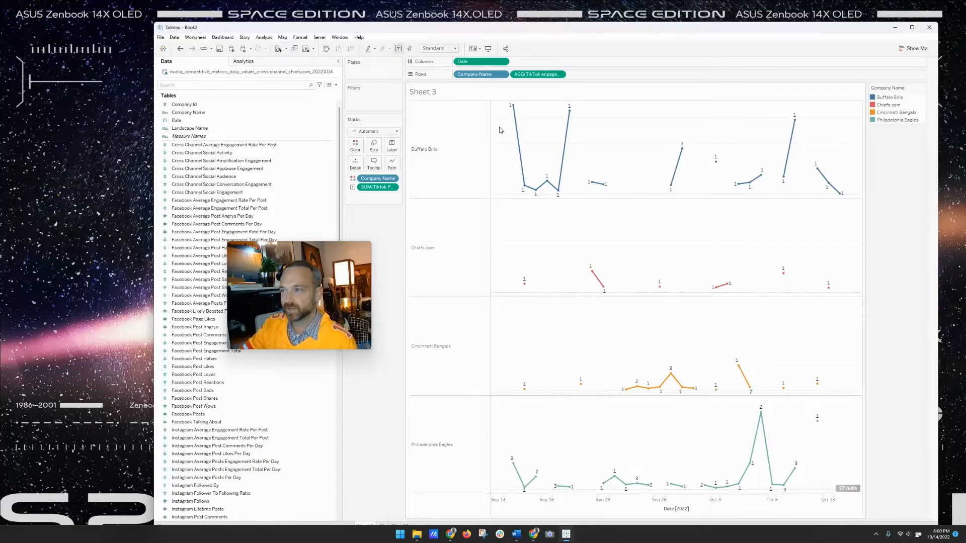
- Set the mark labels to show only the minimum and maximum values
click(391, 145)
click(410, 235)
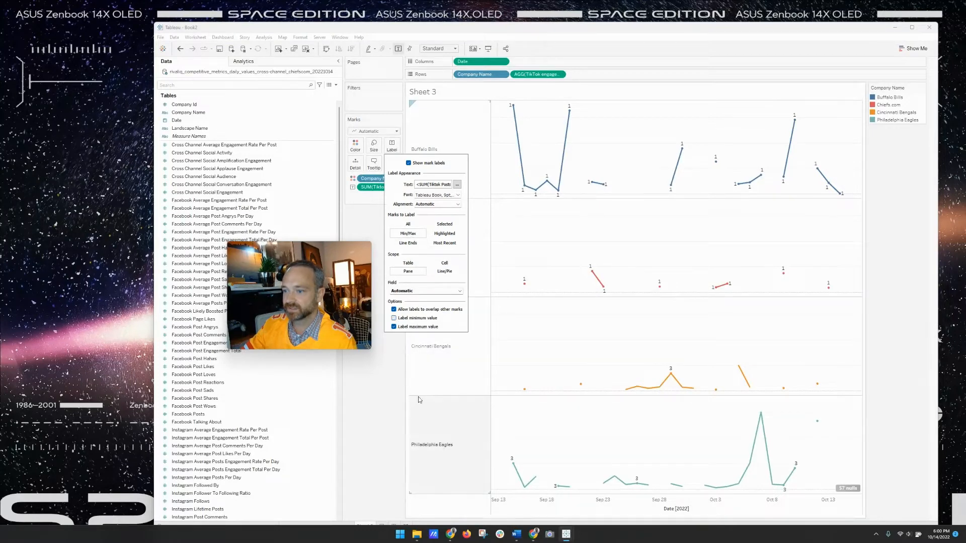
click(388, 416)
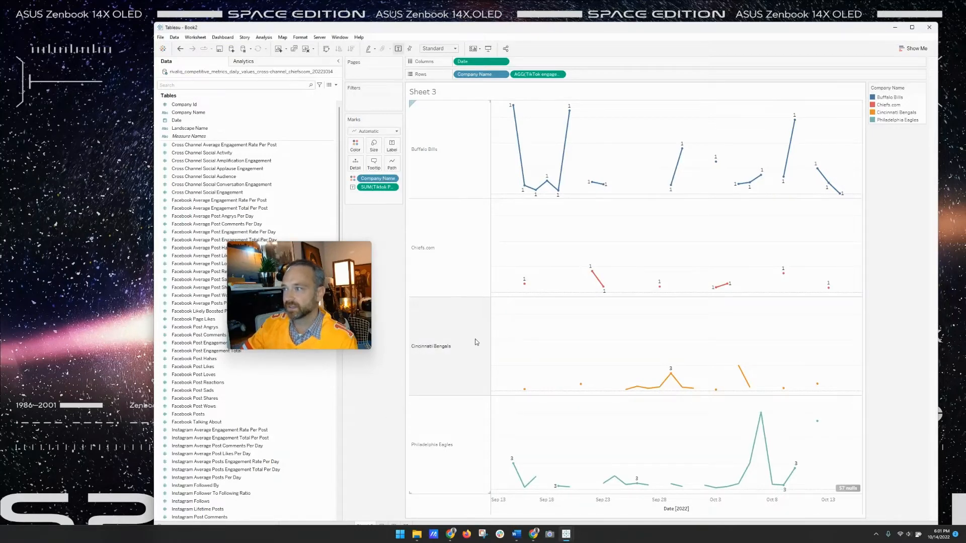
- Remove the engagement rate measure from the Marks card, keeping Company Name on Color
mouse_move(517, 110)
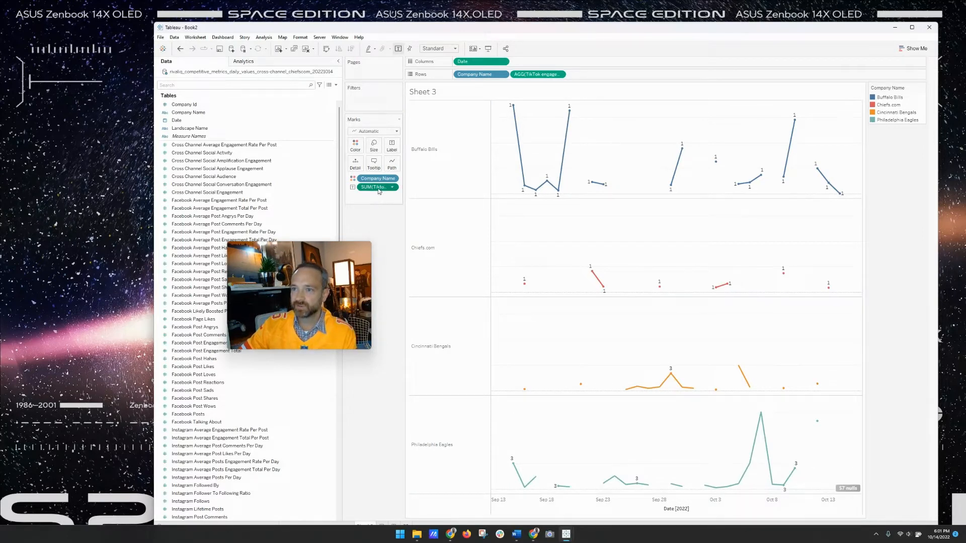
drag(378, 190, 397, 146)
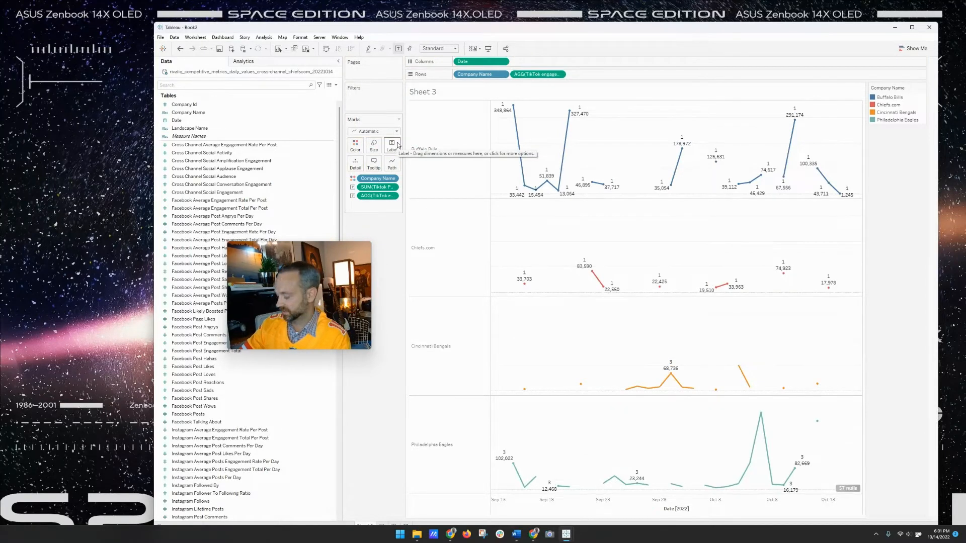
mouse_move(377, 195)
mouse_down()
mouse_move(428, 120)
mouse_move(529, 78)
mouse_move(354, 145)
mouse_up()
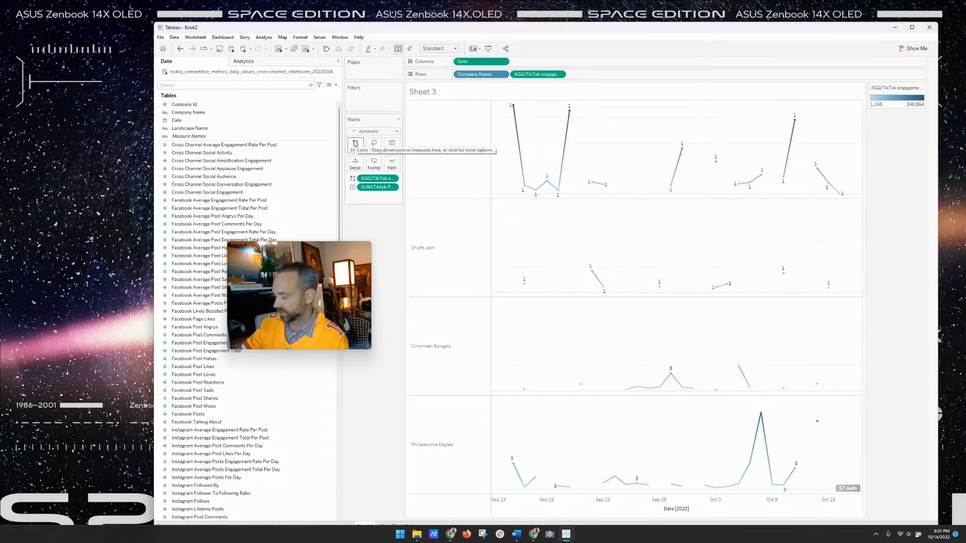
key(ctrl+z)
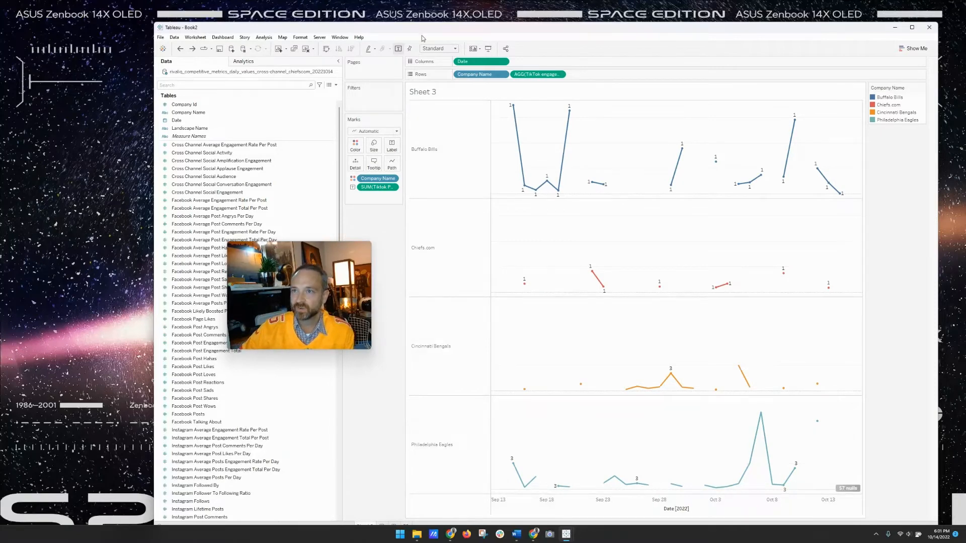
drag(422, 27, 423, 6)
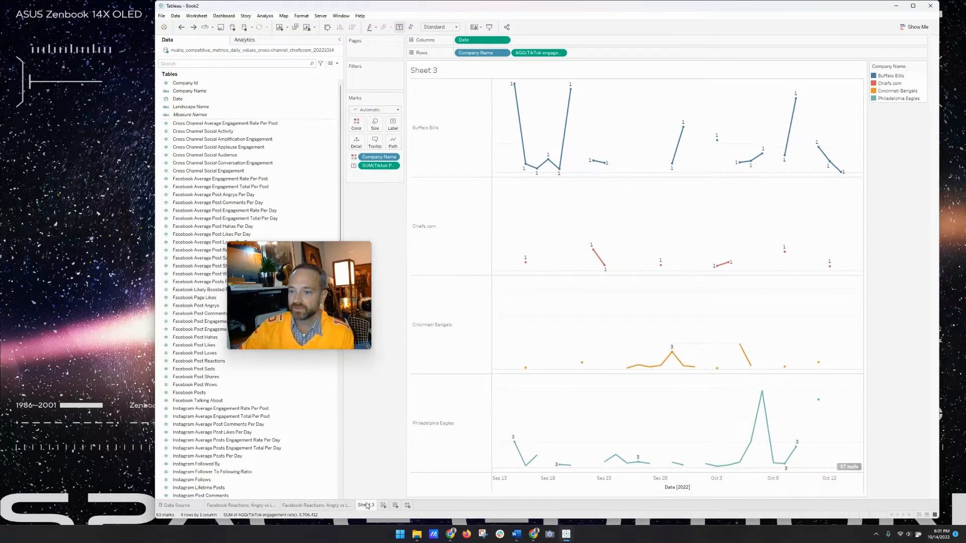
- Rename Sheet 3 to 'TikTok Engagement Rate'
click(366, 501)
text(TikTok )
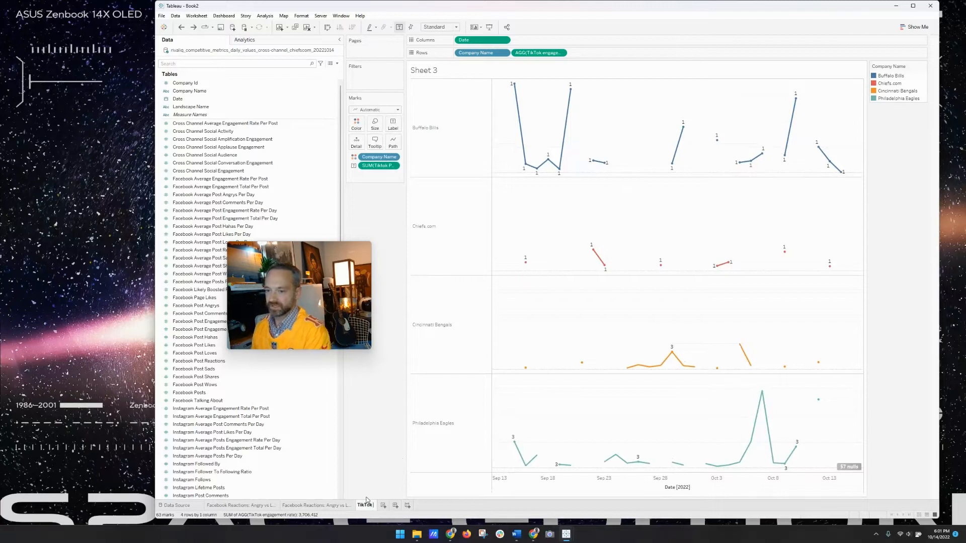
text(Engagement Rate)
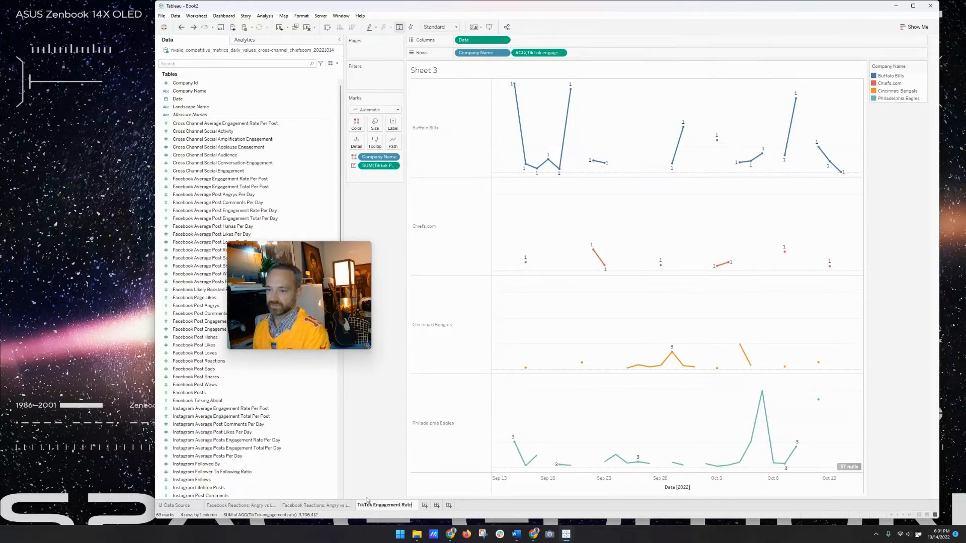
key(Return)
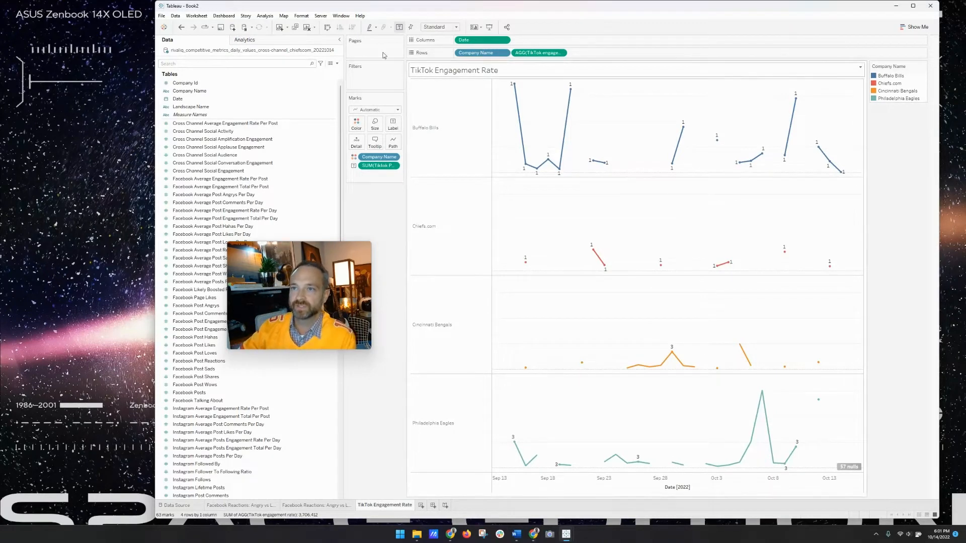
- Swap rows and columns and back, then clear the 'Date [2022]' axis title
click(328, 27)
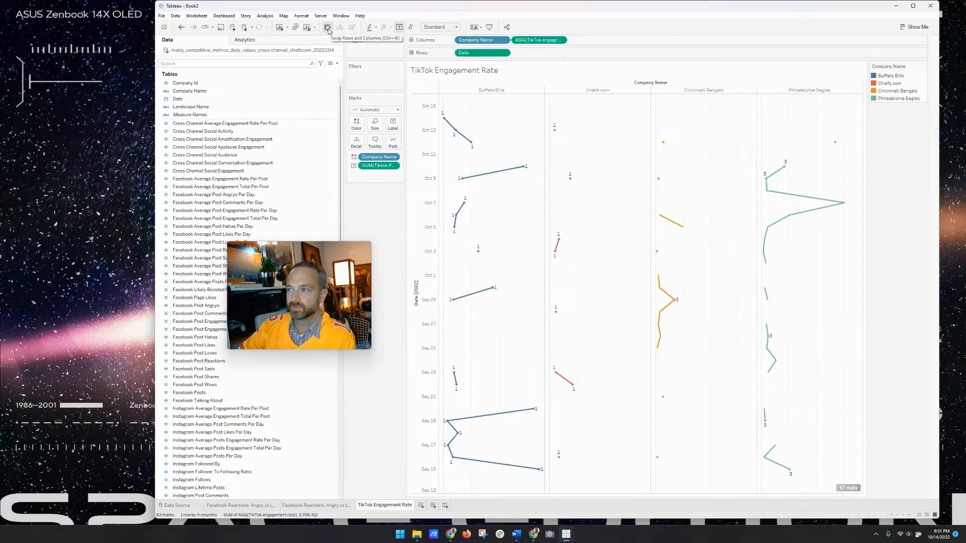
click(327, 28)
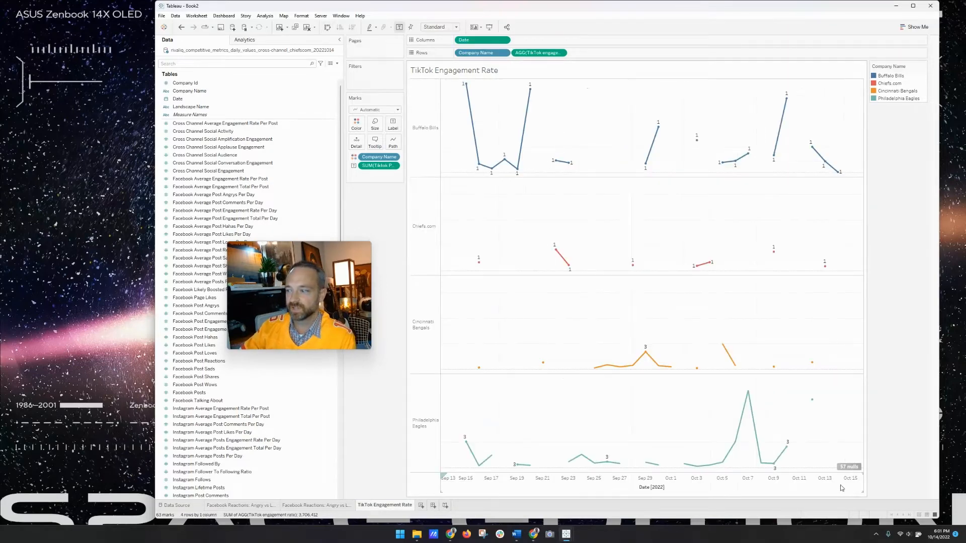
double_click(668, 489)
double_click(518, 312)
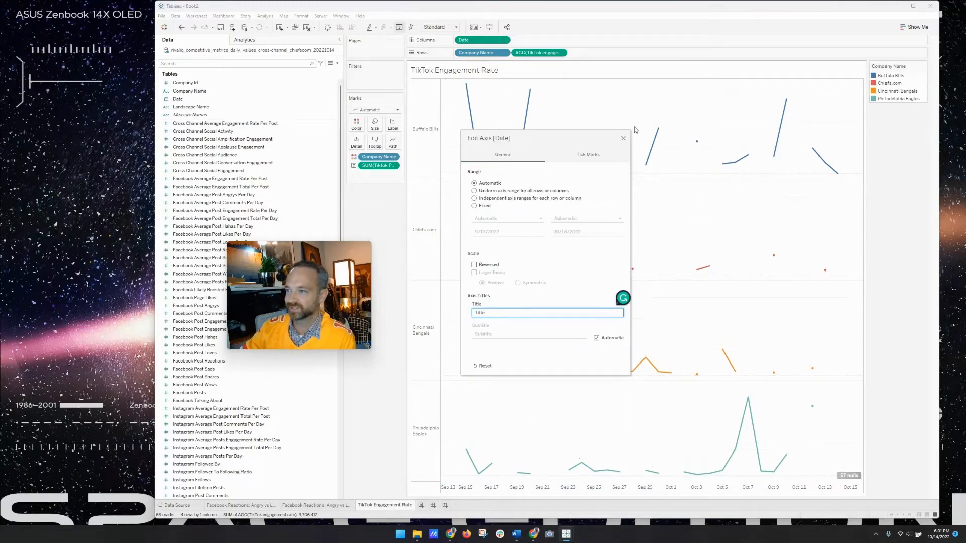
click(623, 138)
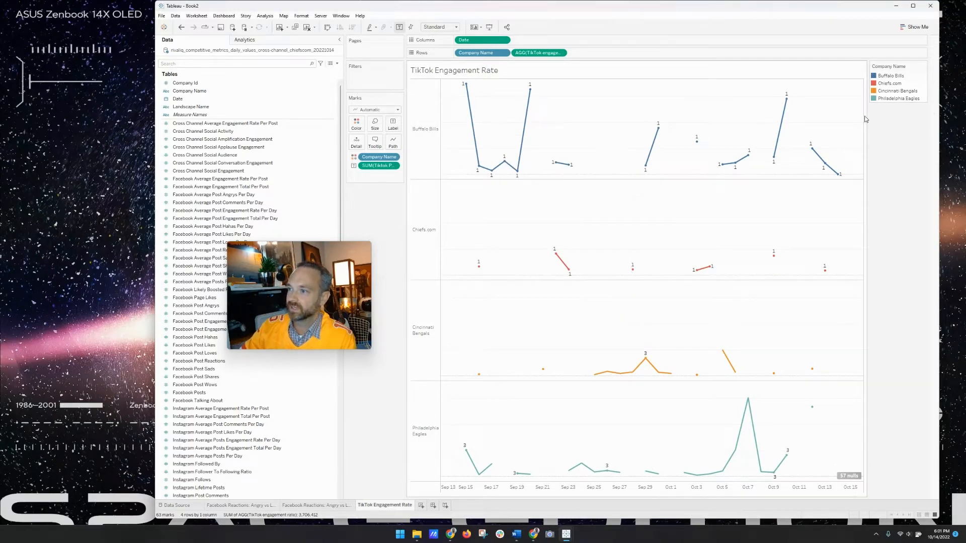
- Switch the marks to Shape using filled circles from the Filled shape palette
click(375, 110)
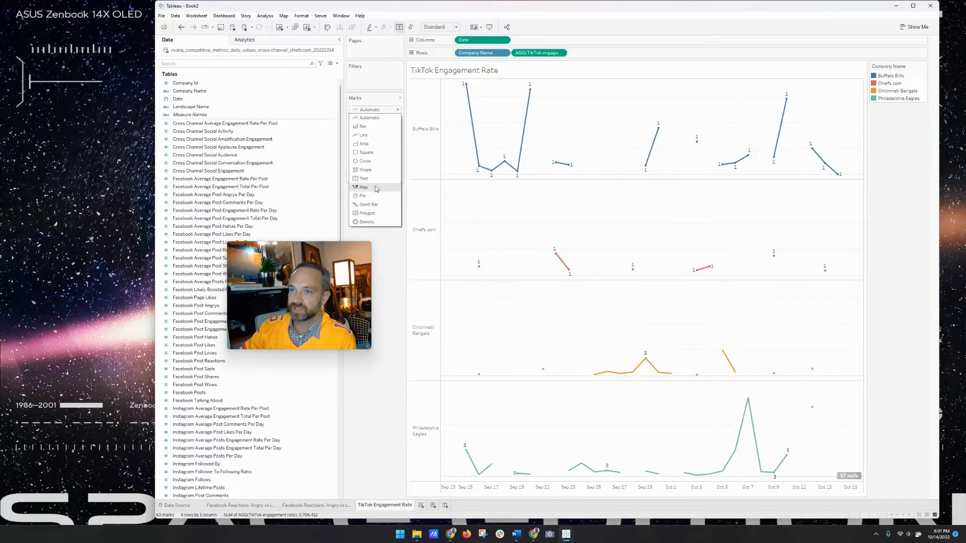
click(372, 162)
click(375, 110)
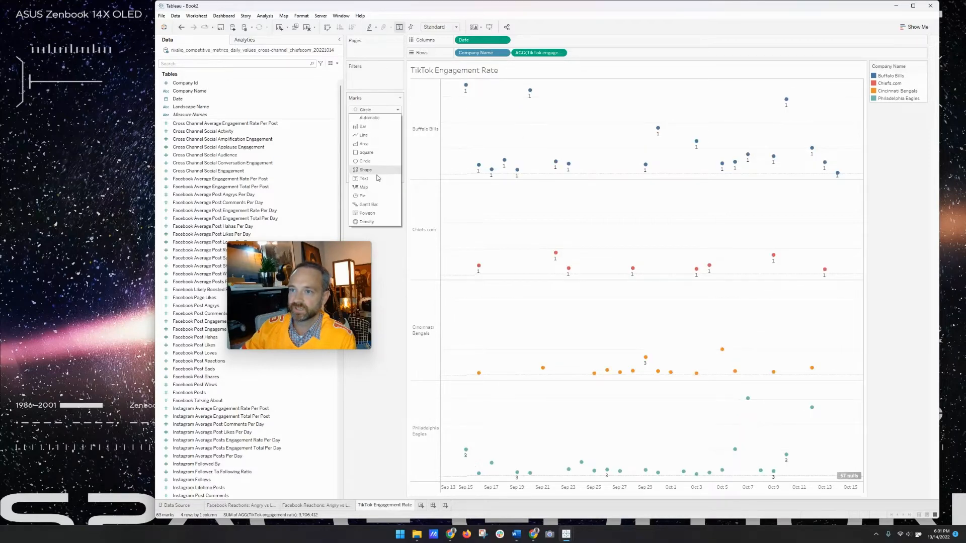
click(370, 170)
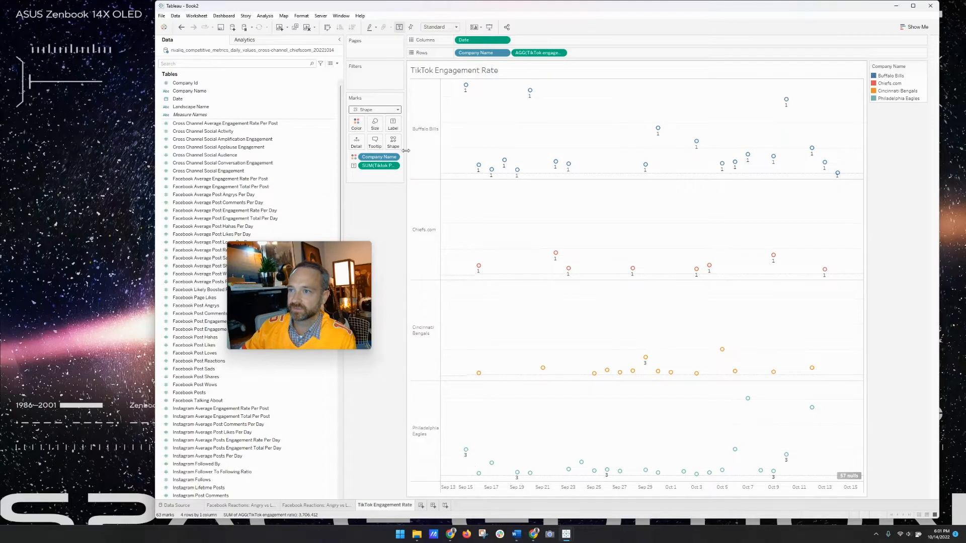
click(393, 141)
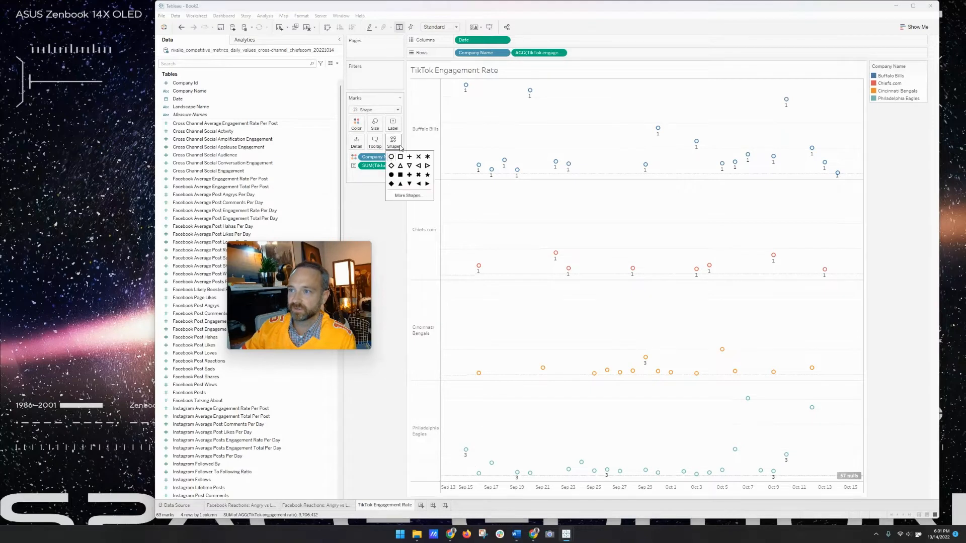
click(390, 175)
click(407, 195)
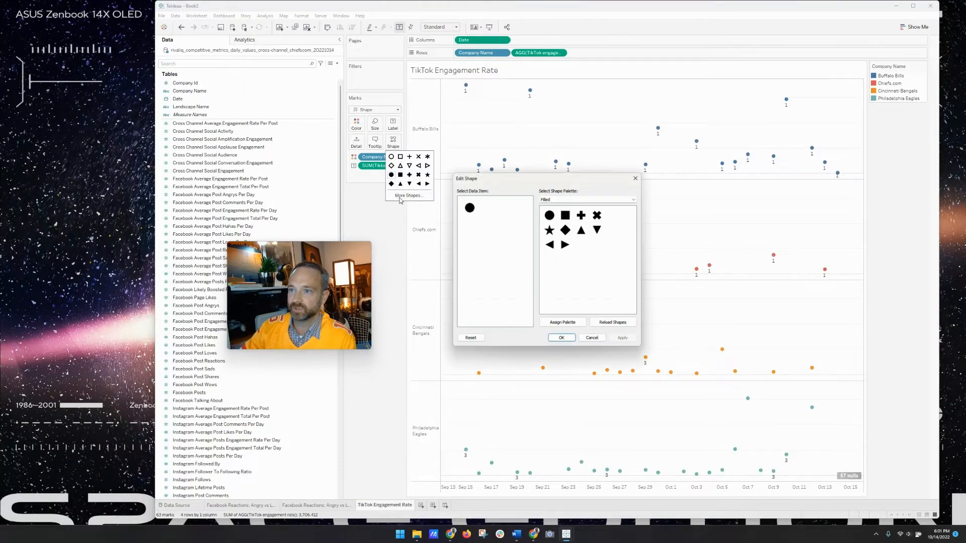
click(568, 199)
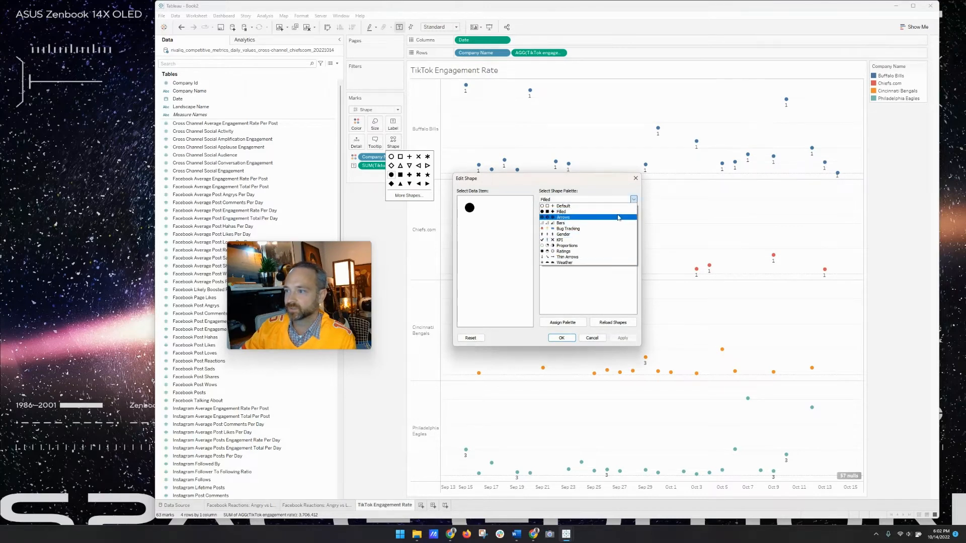
click(635, 187)
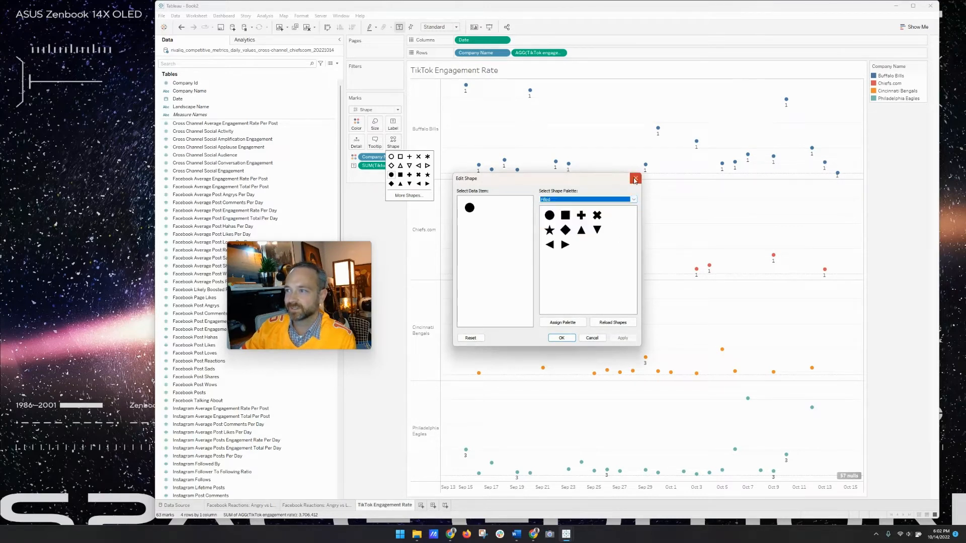
click(636, 182)
click(369, 202)
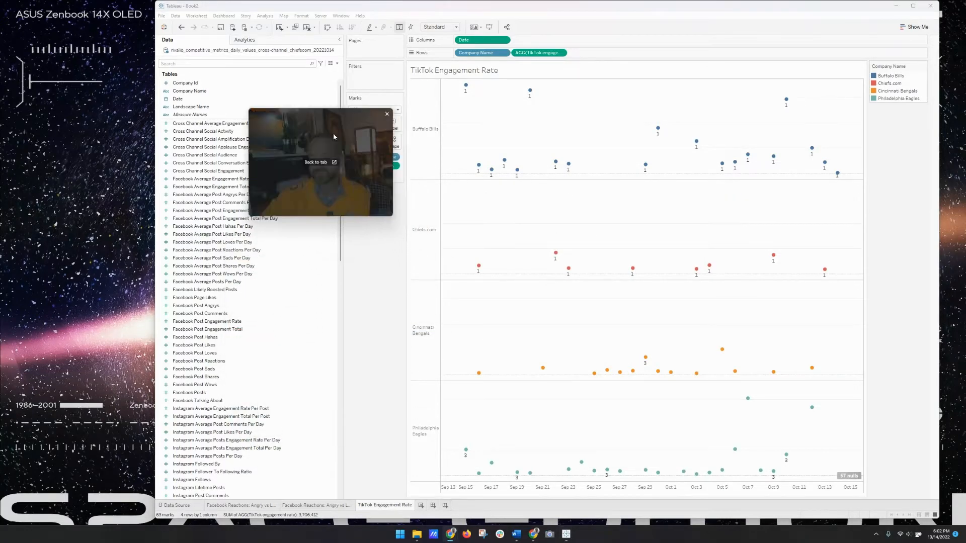
- Shade the TikTok Engagement Rate worksheet background yellow and add a blank Sheet 4
click(432, 259)
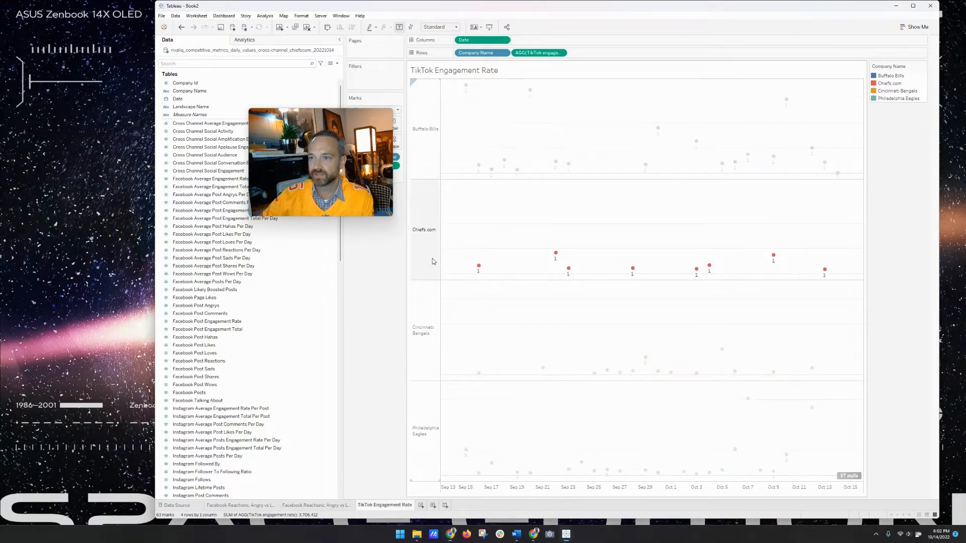
right_click(432, 259)
click(455, 293)
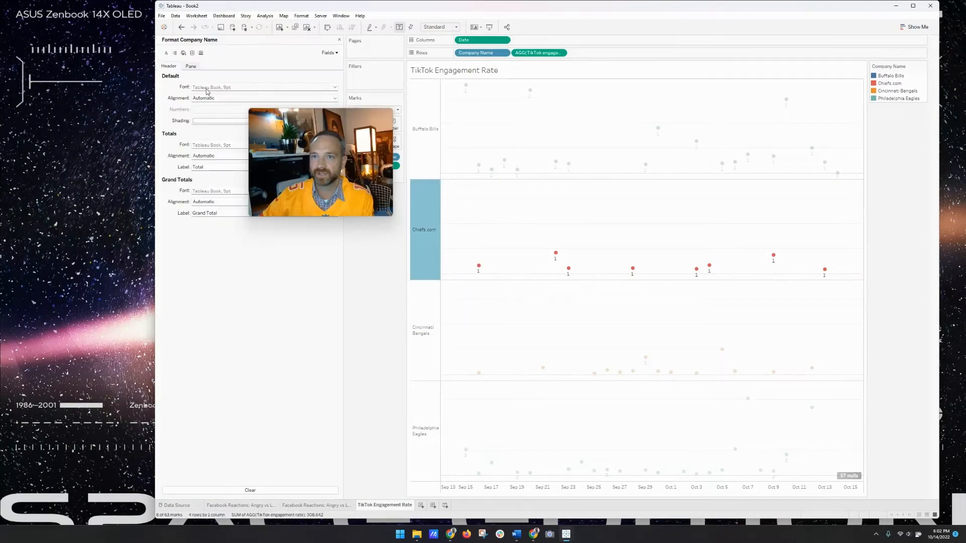
click(183, 53)
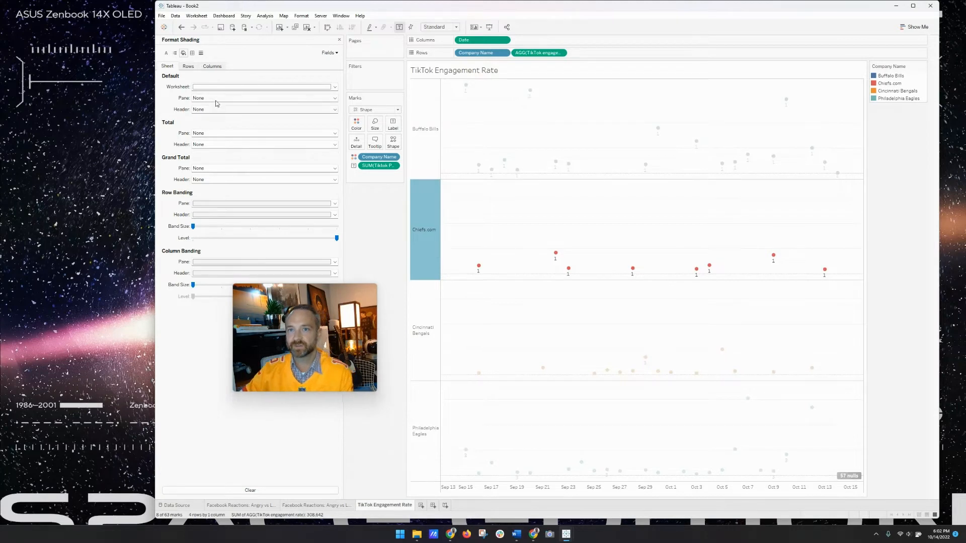
click(224, 87)
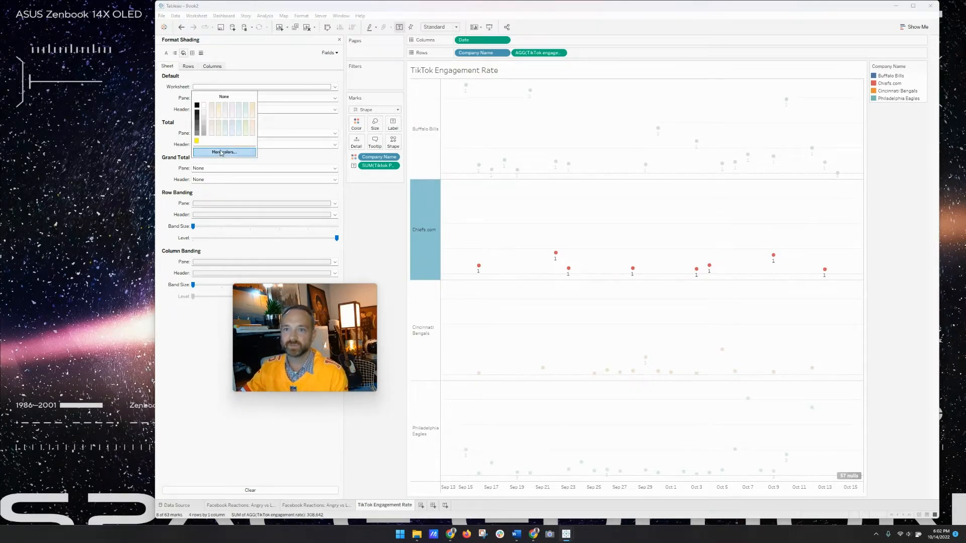
click(196, 141)
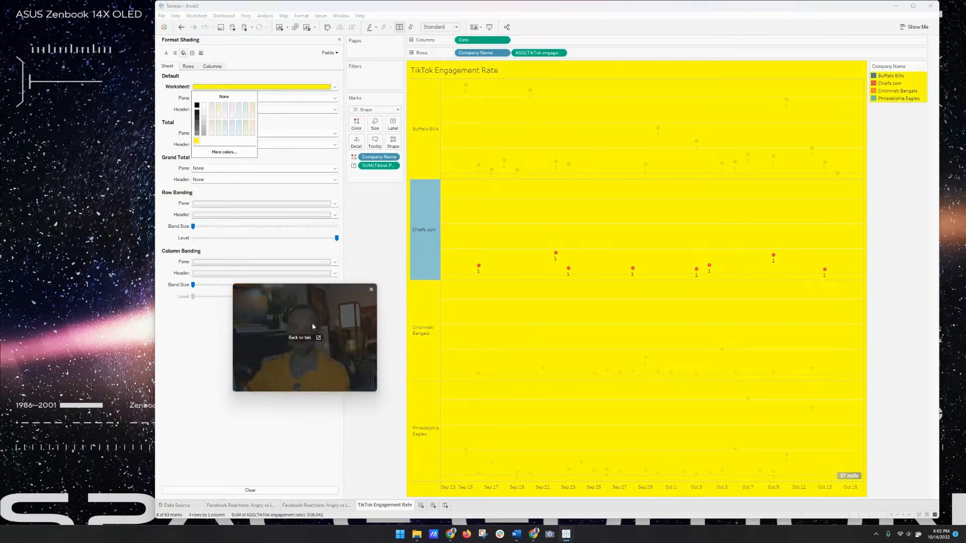
click(295, 437)
drag(320, 319, 308, 371)
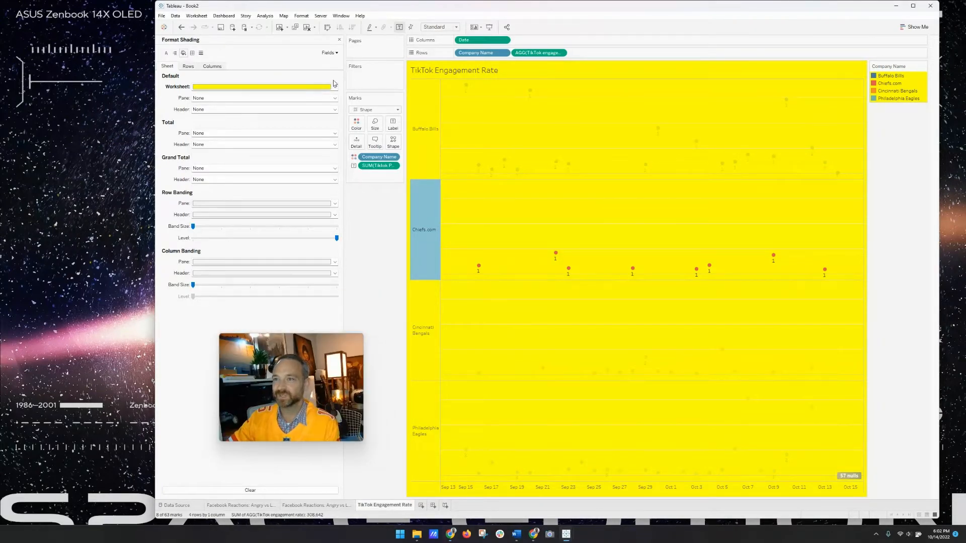
click(421, 505)
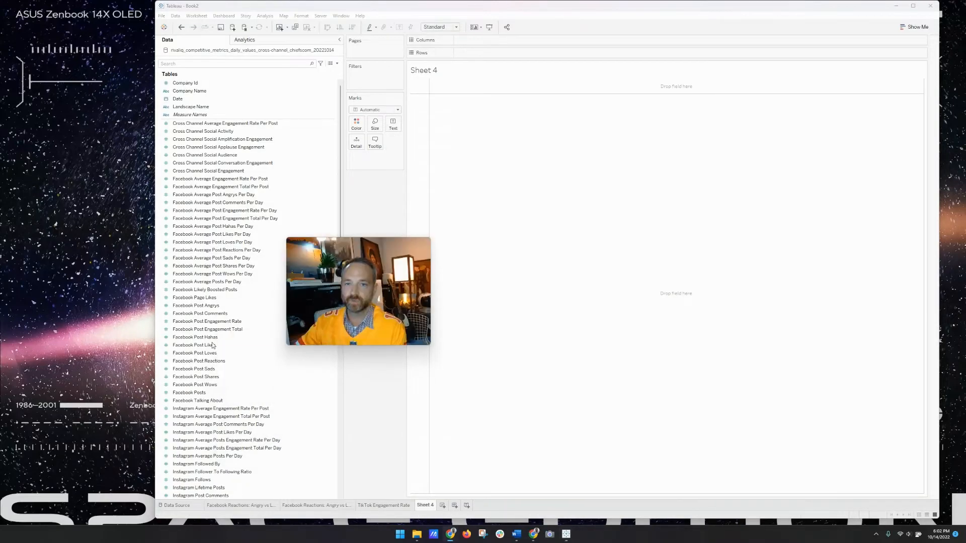
- Create a new calculated field starting from Facebook Post Likes
click(198, 385)
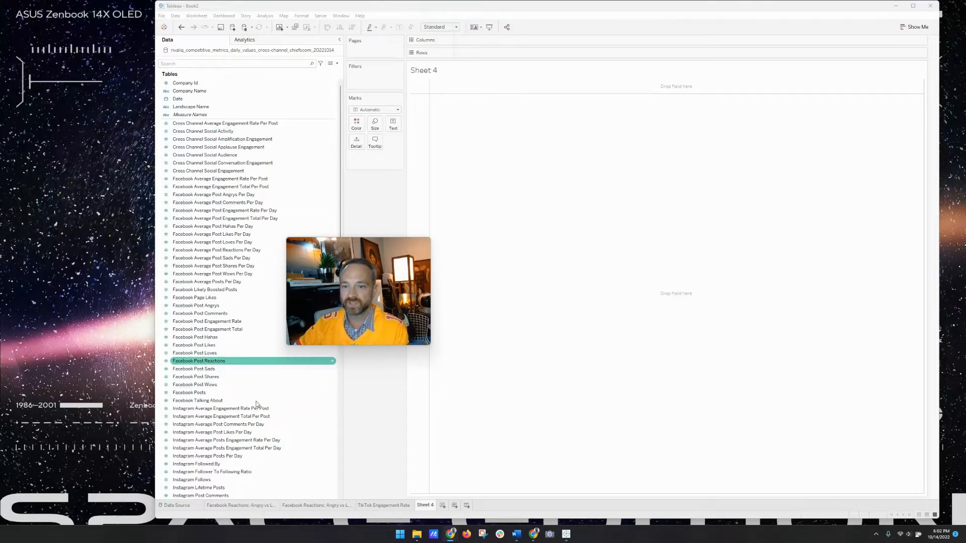
right_click(240, 345)
mouse_move(282, 427)
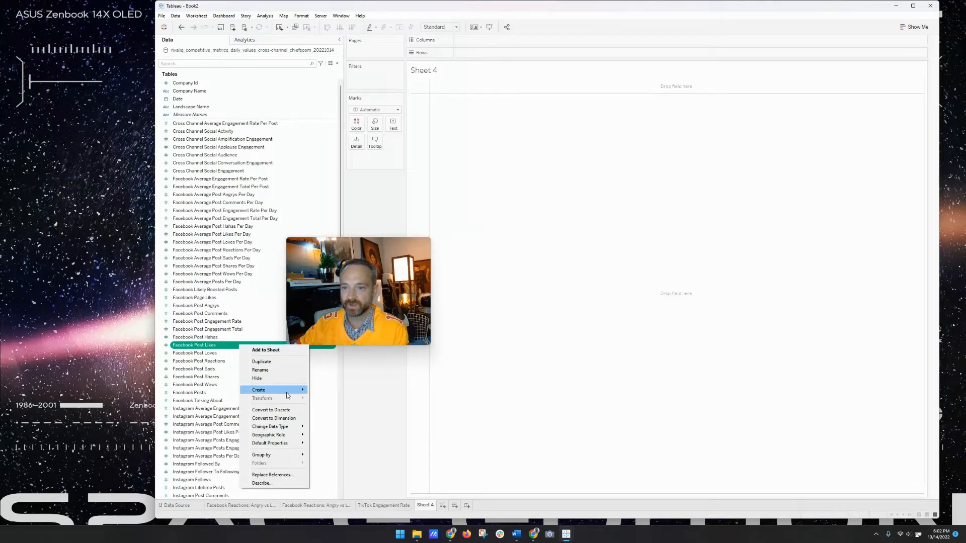
mouse_move(287, 395)
click(338, 391)
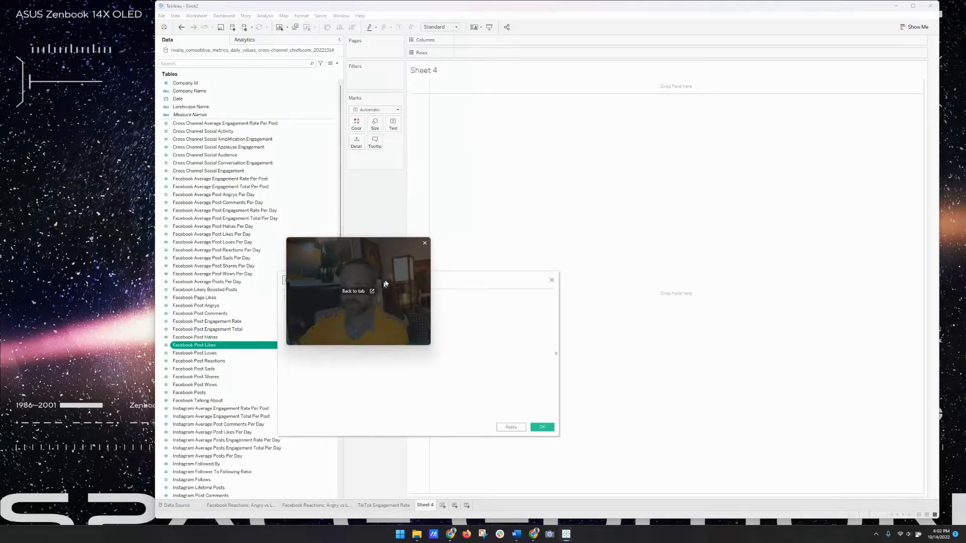
drag(385, 284, 395, 187)
drag(417, 280, 463, 324)
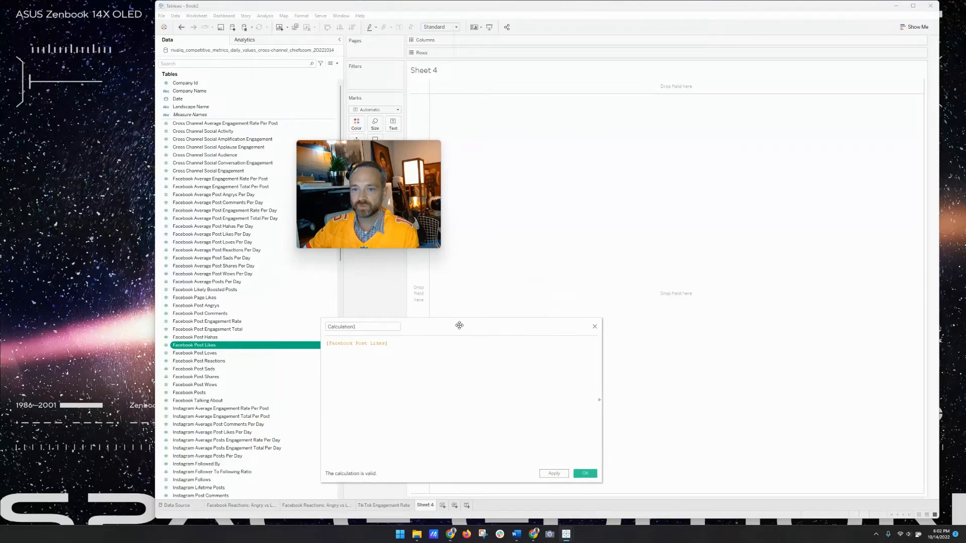
scroll(233, 405, down, 9)
scroll(233, 404, down, 6)
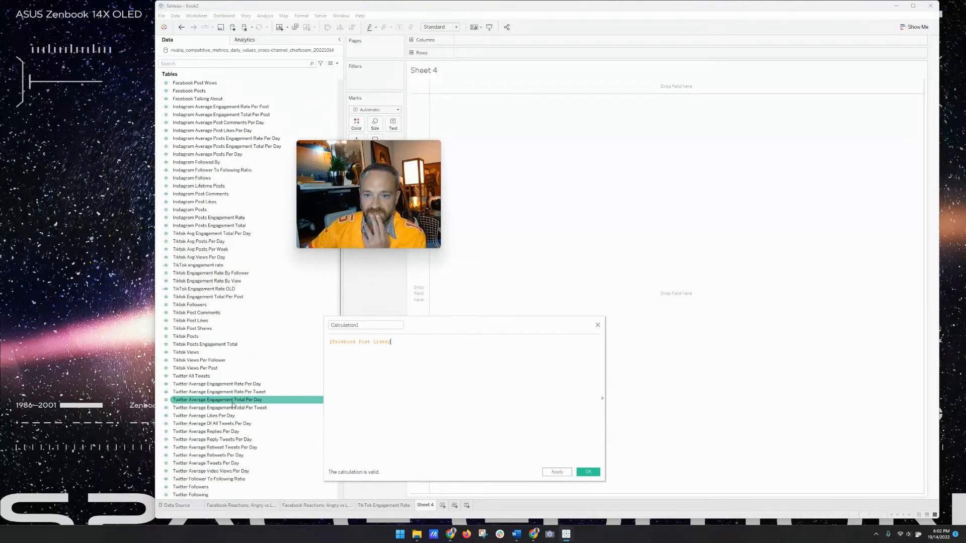
scroll(233, 405, down, 1)
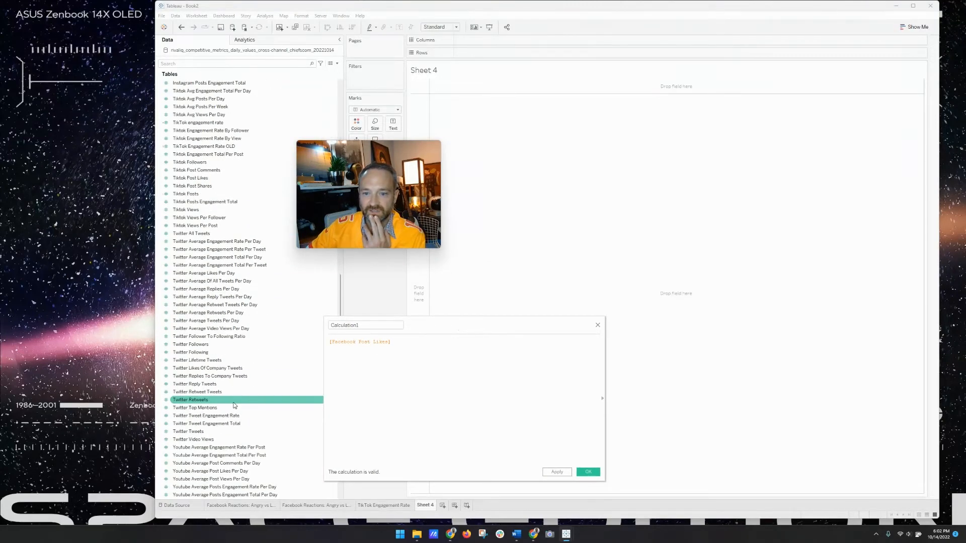
scroll(234, 405, up, 2)
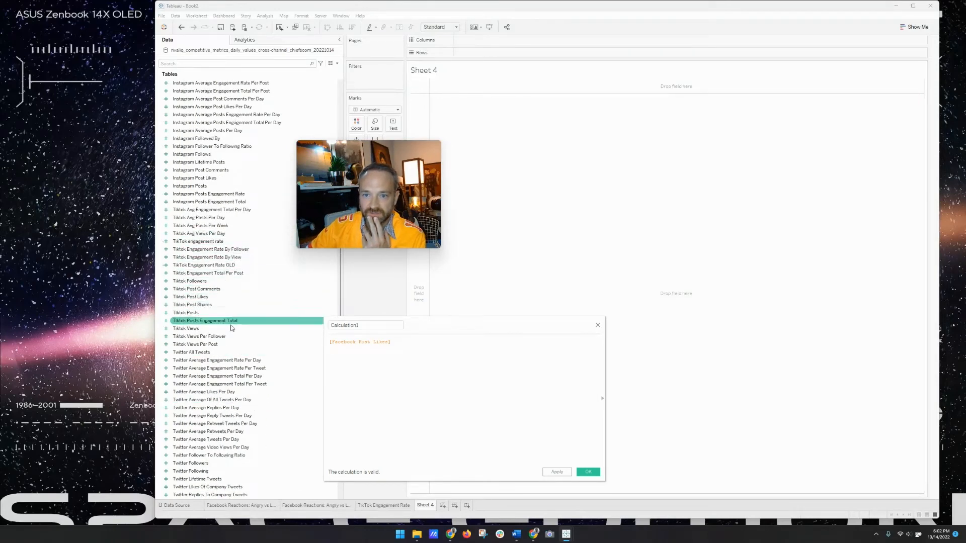
- Replace [Facebook Post Likes] with [Tiktok Views] followed by [Youtube Post Views]
drag(231, 327, 428, 371)
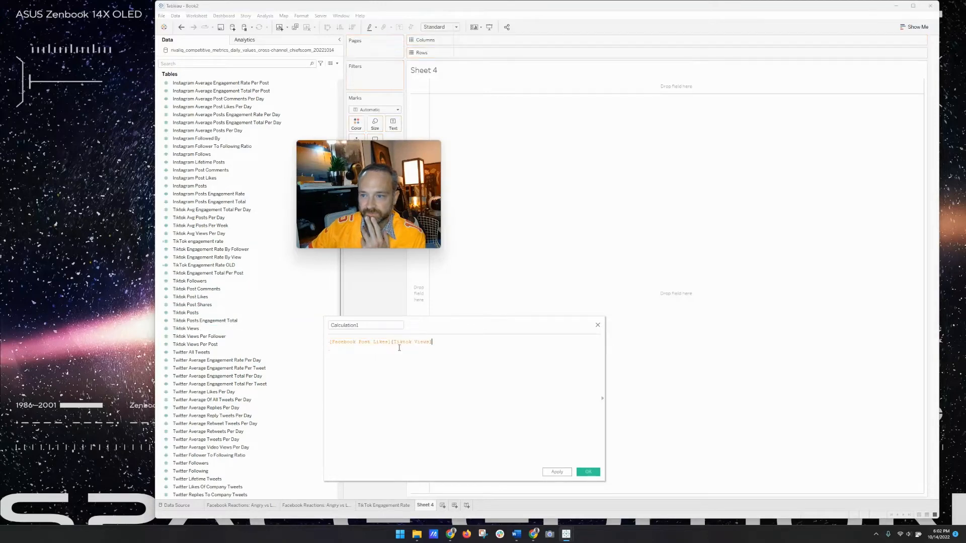
drag(392, 343, 311, 308)
key(BackSpace)
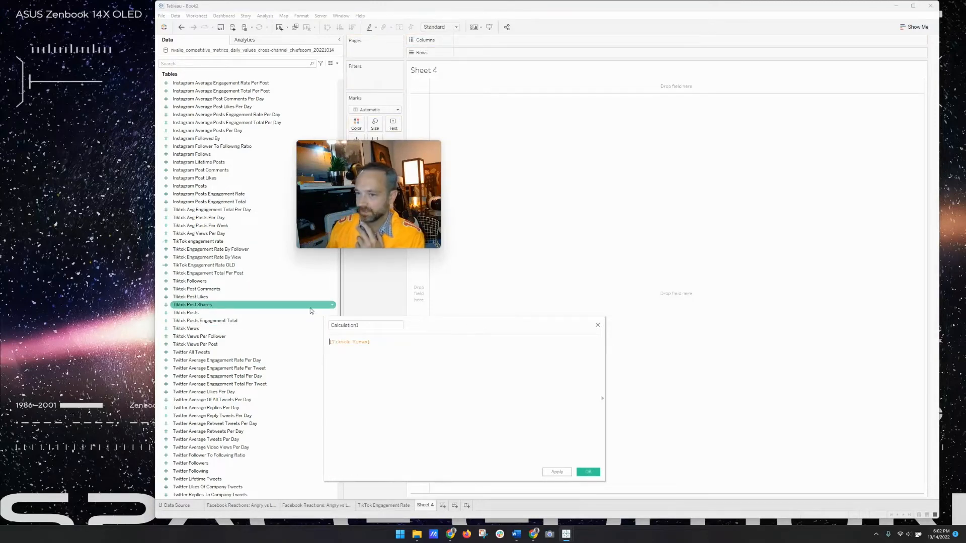
scroll(286, 436, down, 9)
scroll(286, 436, down, 1)
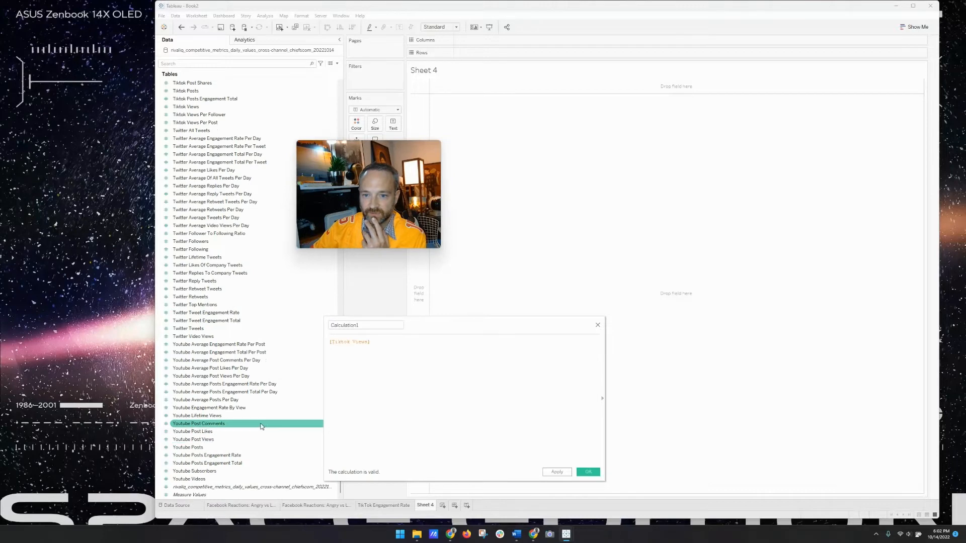
drag(258, 442, 393, 348)
- Join the two fields with + and name the calculation 'Leading Platform Views'
click(371, 344)
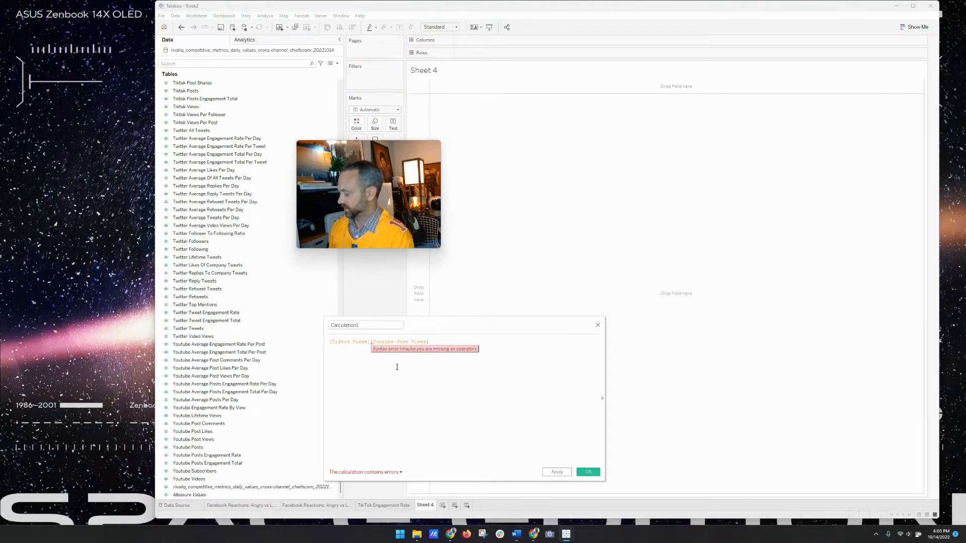
text(+)
click(332, 326)
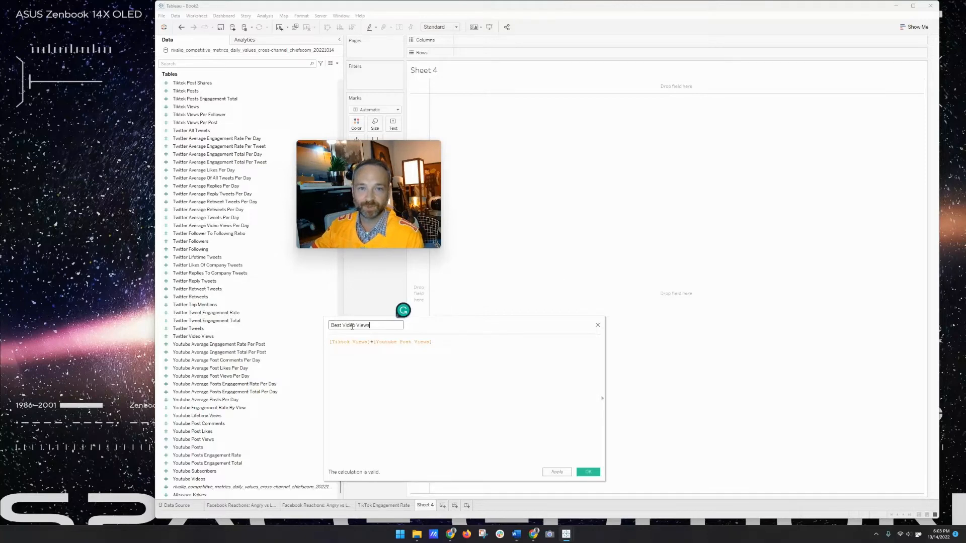
click(455, 351)
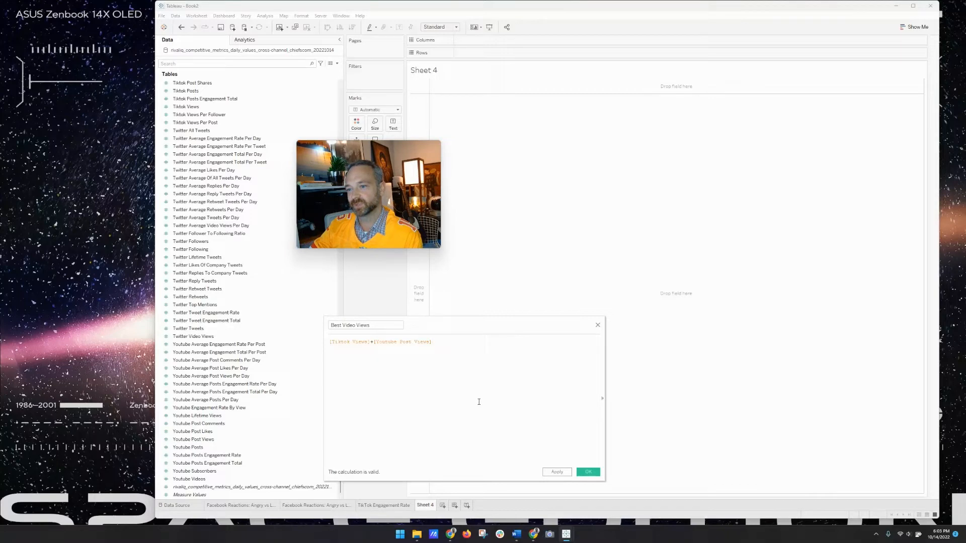
click(378, 326)
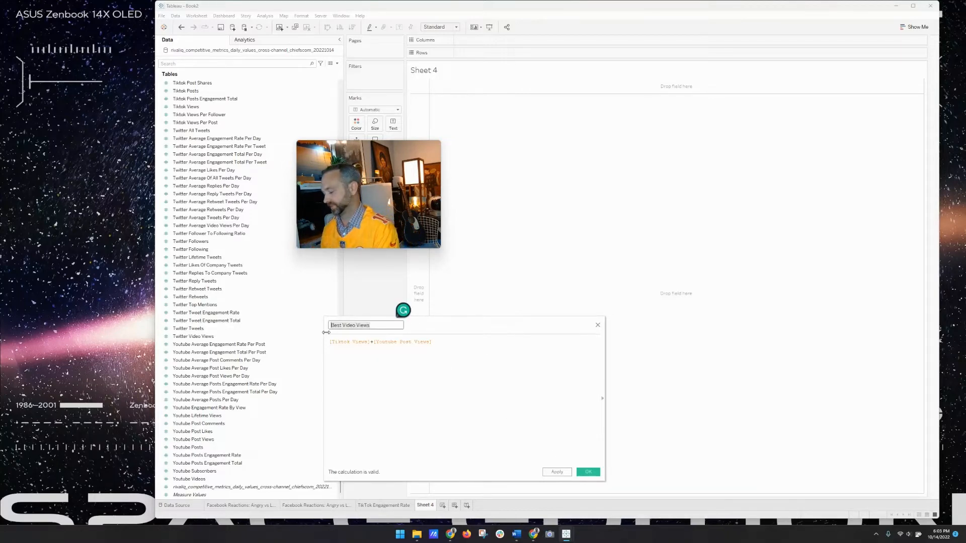
text(Leading Platform Vie)
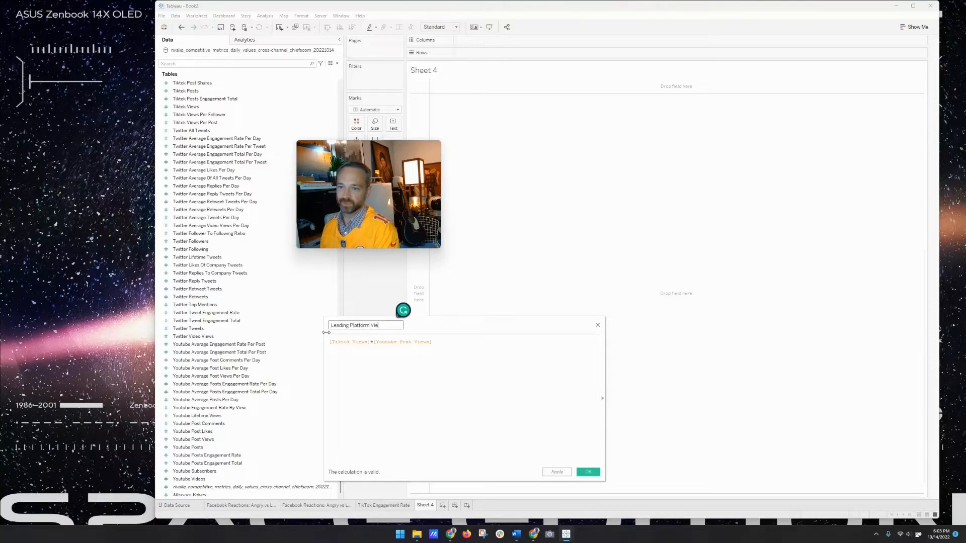
text(ws)
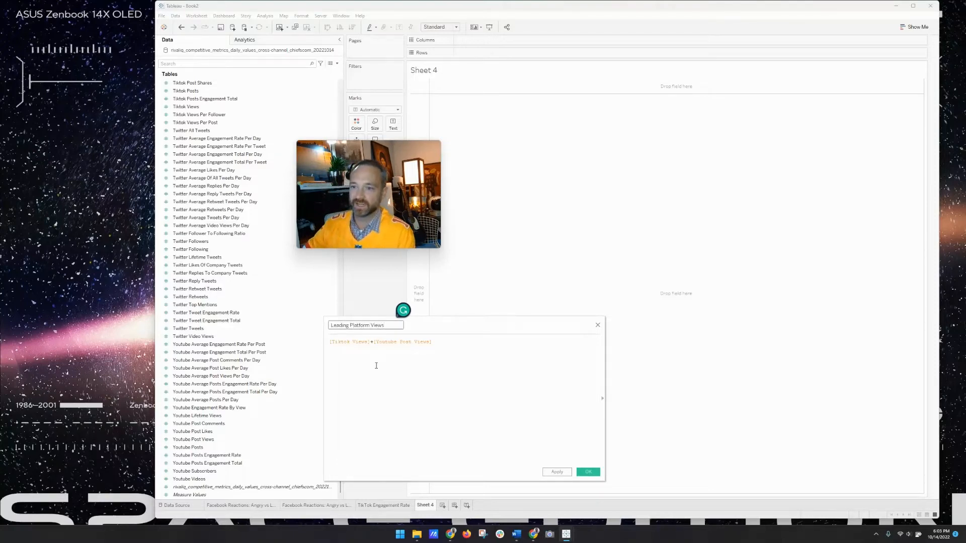
click(333, 342)
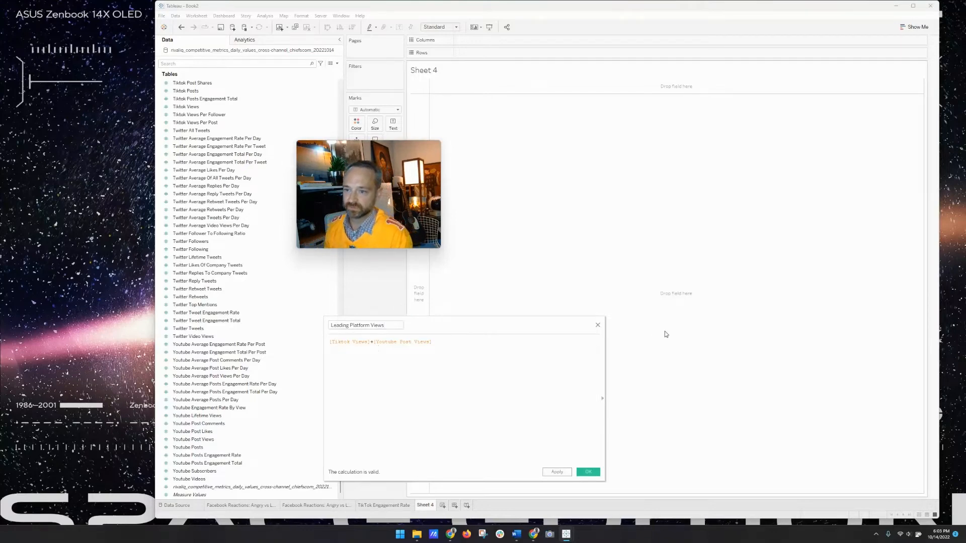
- Wrap [Tiktok Views] and [Youtube Post Views] each in SUM()
text(SUM()
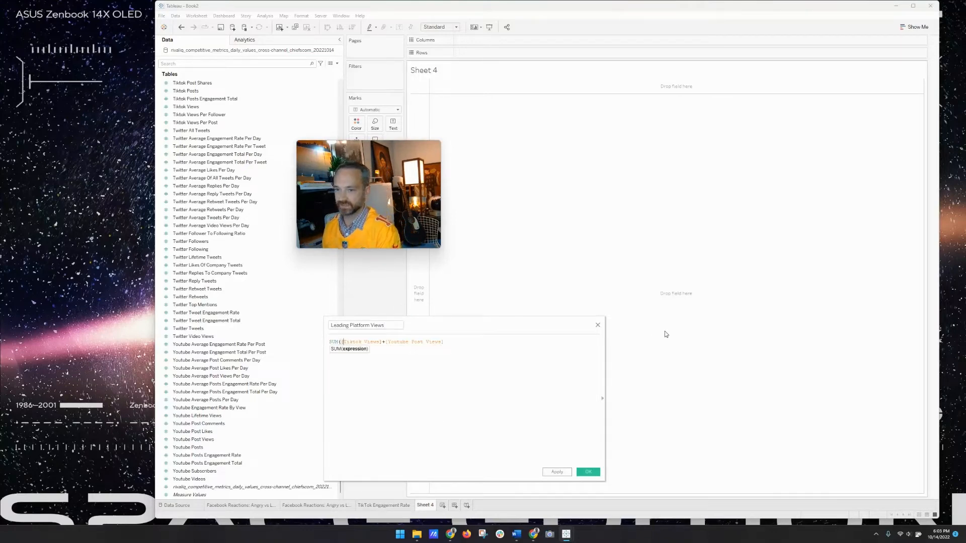
key(Right)
key(Right)
key(Right)
key(Right)
key(Right)
key(Right)
key(Right)
key(Right)
key(Right)
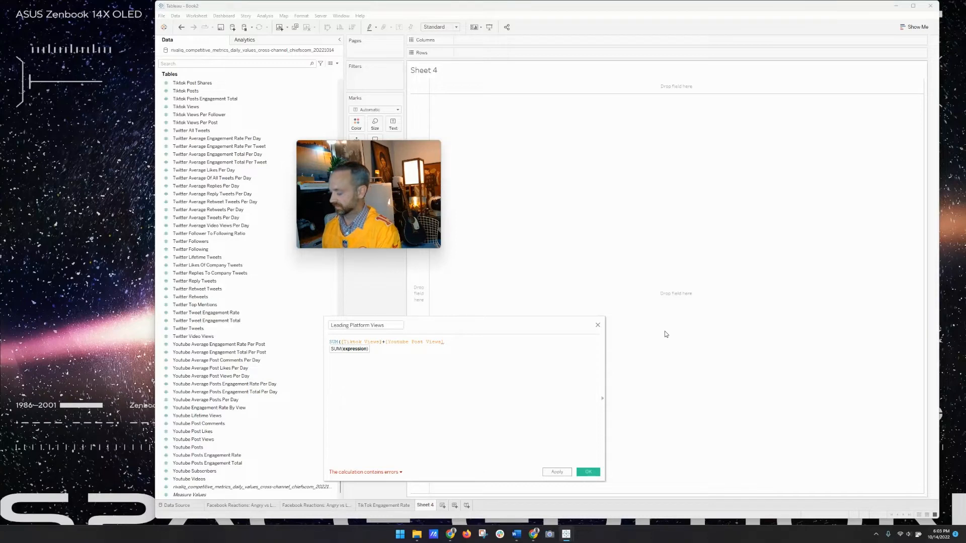
key(Right)
key(Right)
text())
key(Right)
text(S)
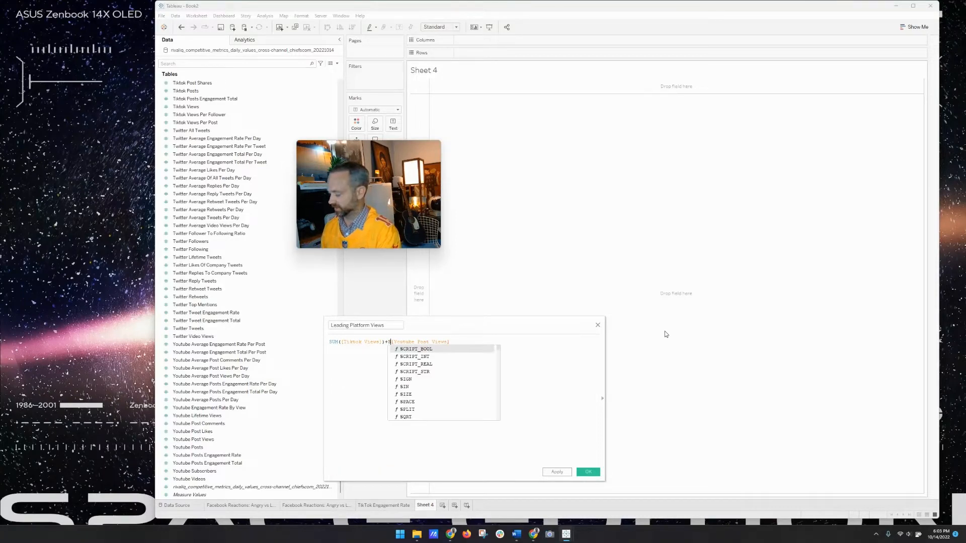
text(UM()
key(Right)
key(Right)
key(Right)
key(Right)
key(Right)
key(Right)
key(Right)
key(Right)
key(Right)
key(Right)
key(Right)
key(Right)
key(Right)
key(Right)
key(Right)
key(Right)
key(Right)
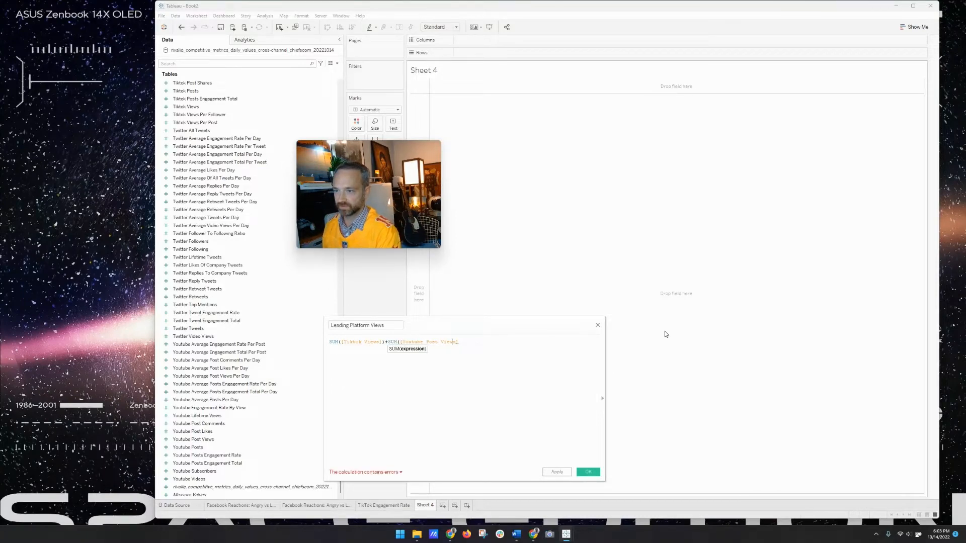
key(Right)
key(Right)
key(Right)
- Finish the SUM wrapper, save Leading Platform Views and place it on Rows
text())
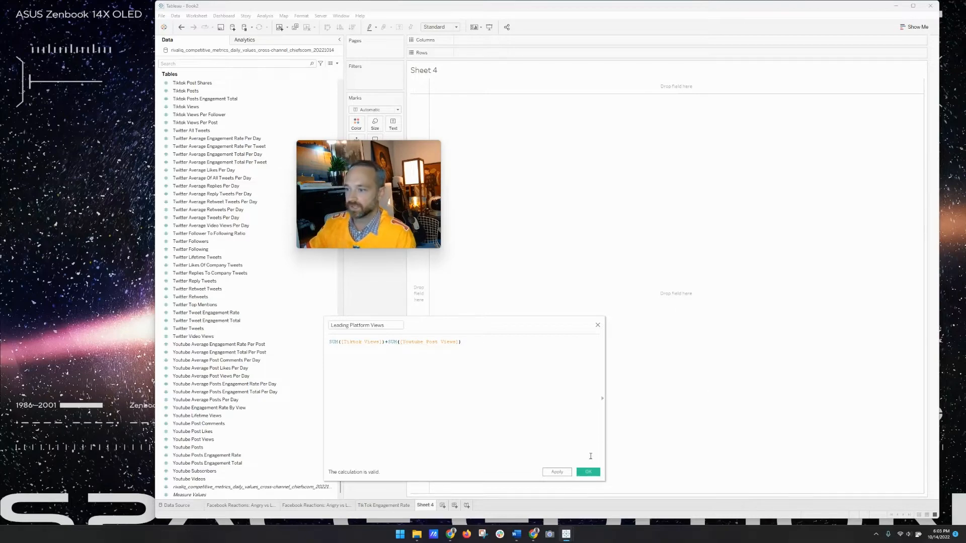
click(588, 472)
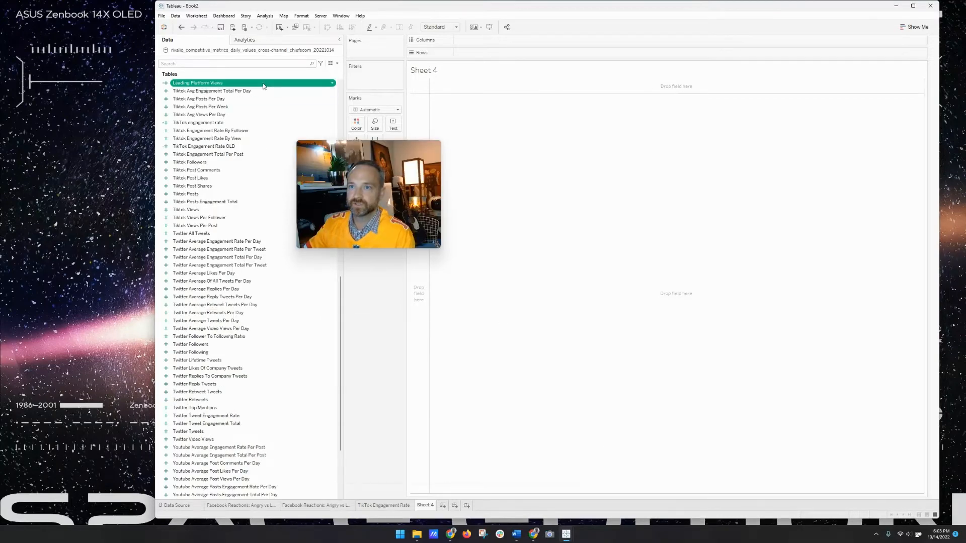
drag(263, 85, 513, 54)
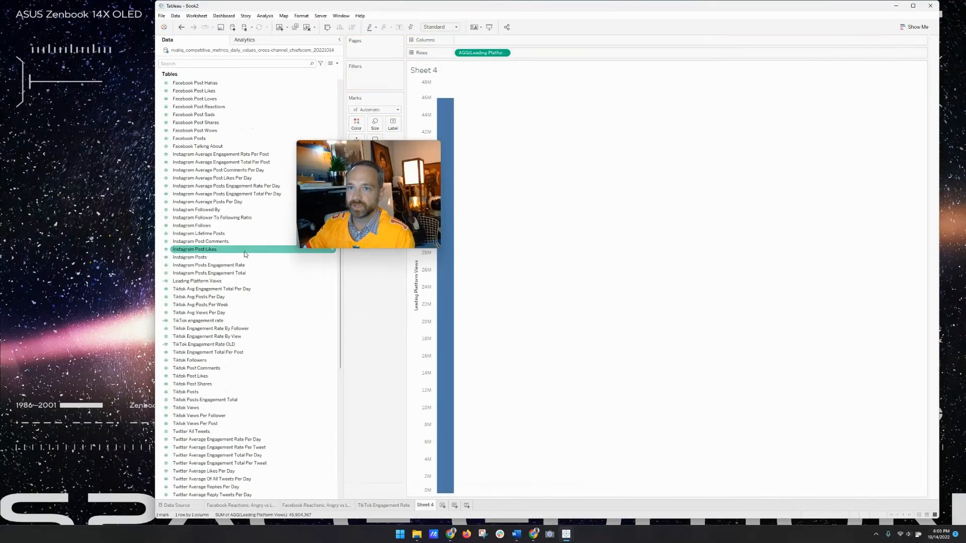
- Split the bars by Company Name, make them horizontal and colour each company differently
scroll(245, 254, up, 3)
click(218, 64)
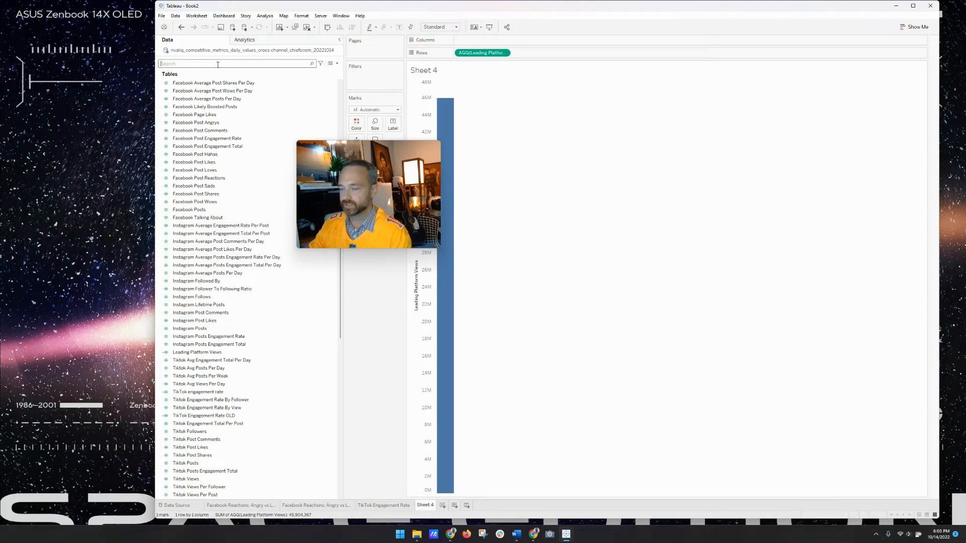
text(com)
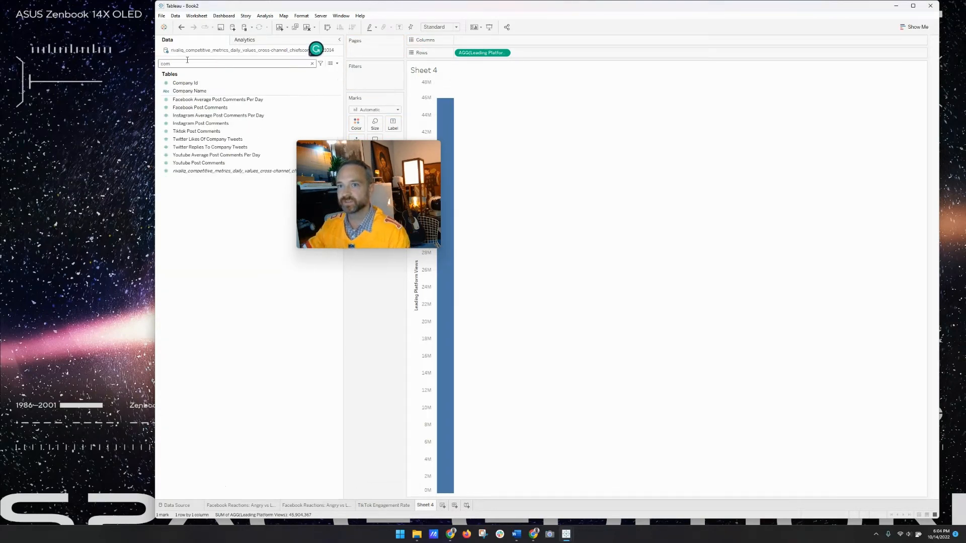
drag(199, 92, 475, 48)
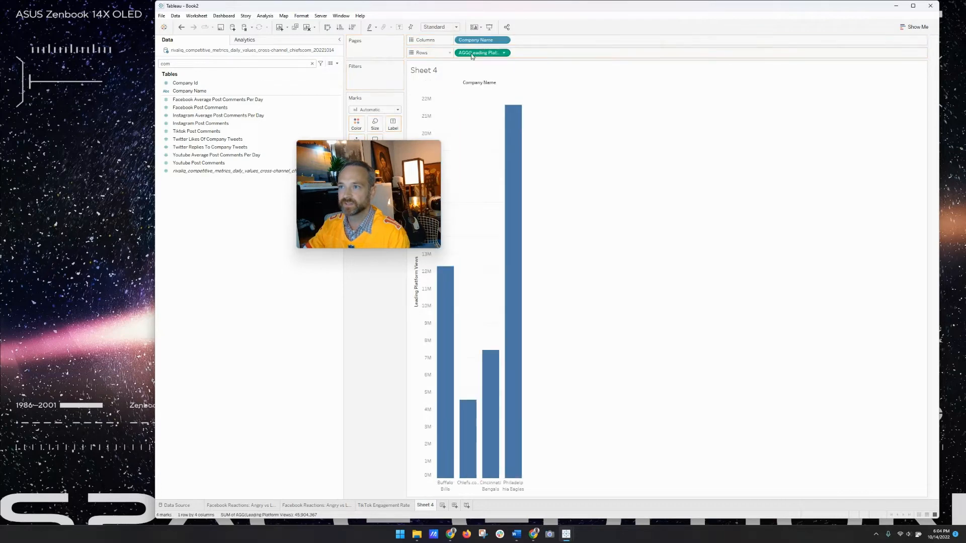
click(322, 27)
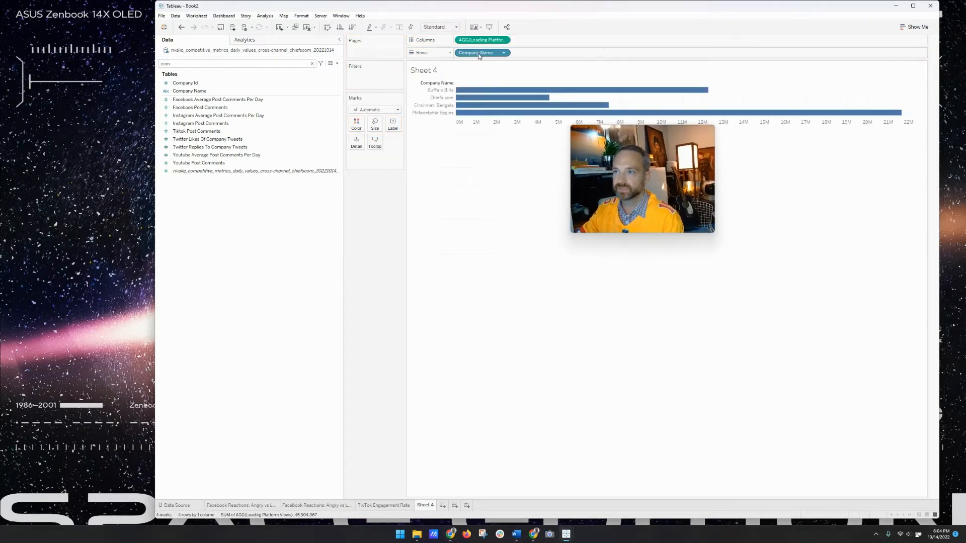
drag(478, 54, 356, 129)
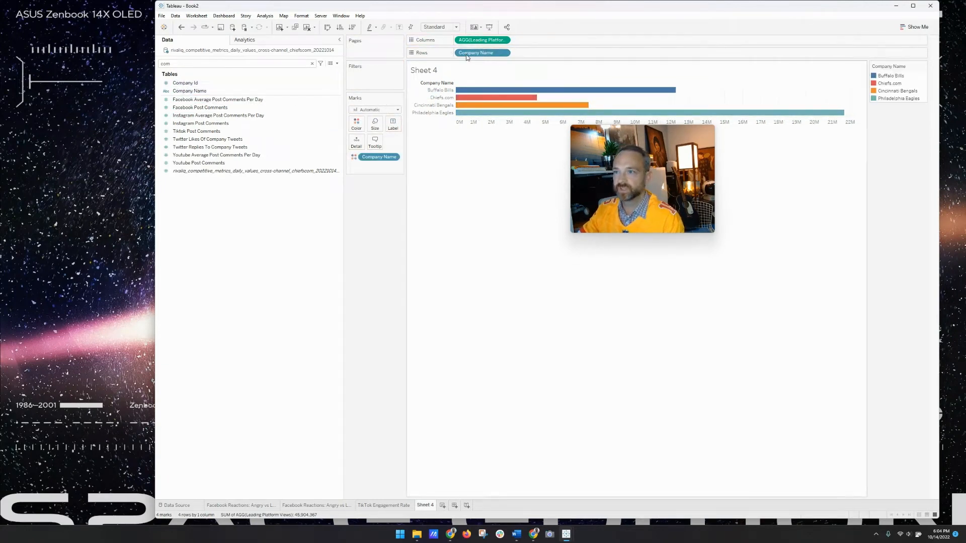
- Rename Sheet 4 to 'Leading Platform Video Views' and duplicate it
double_click(420, 504)
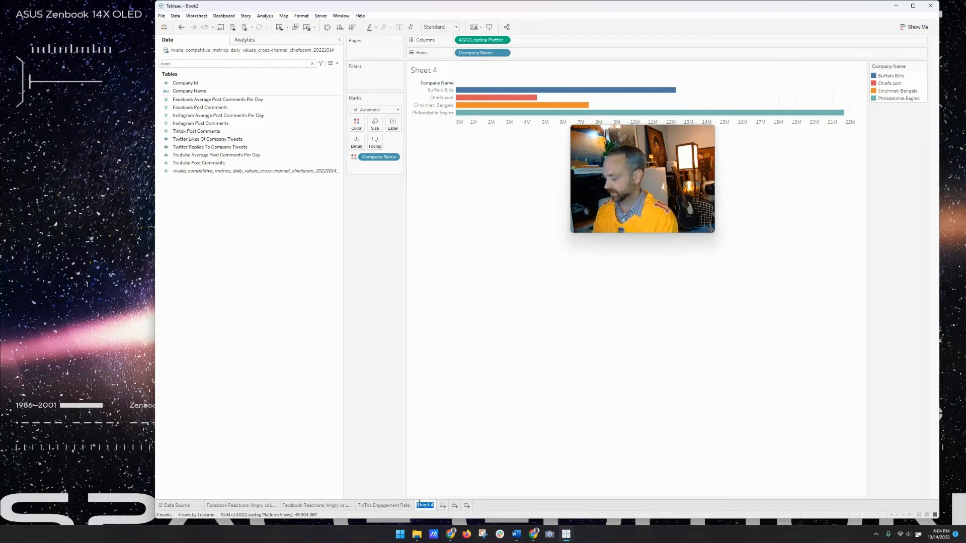
text(Leading Plat)
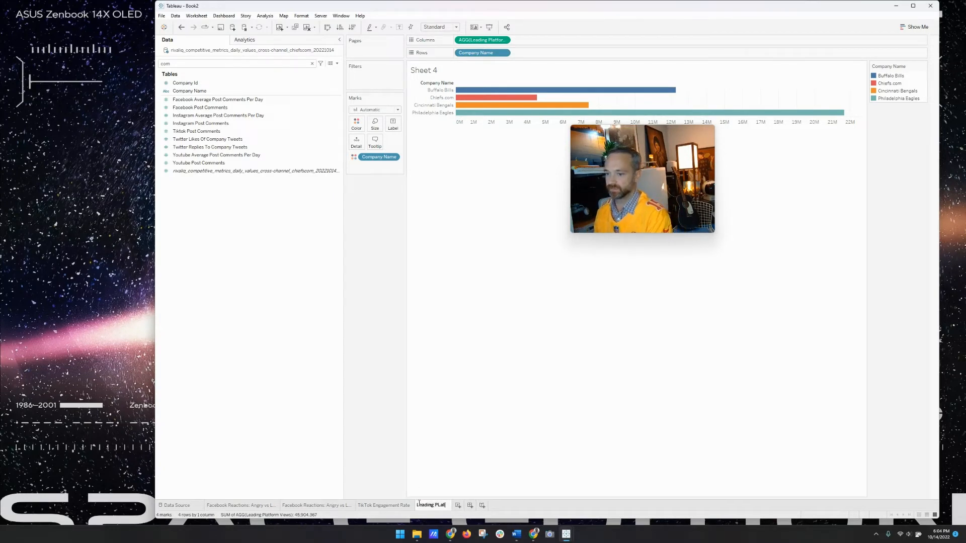
text(form View)
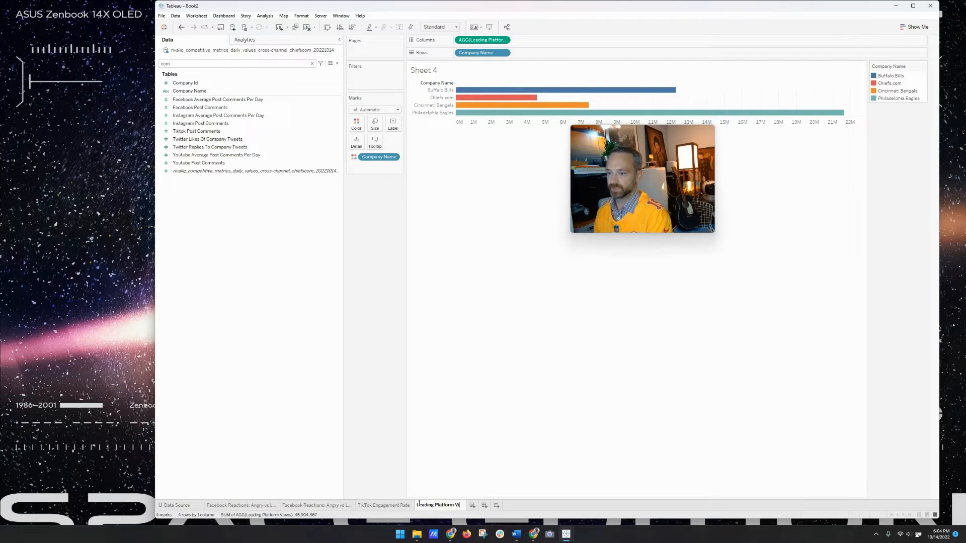
key(BackSpace)
key(BackSpace)
text(deo Views)
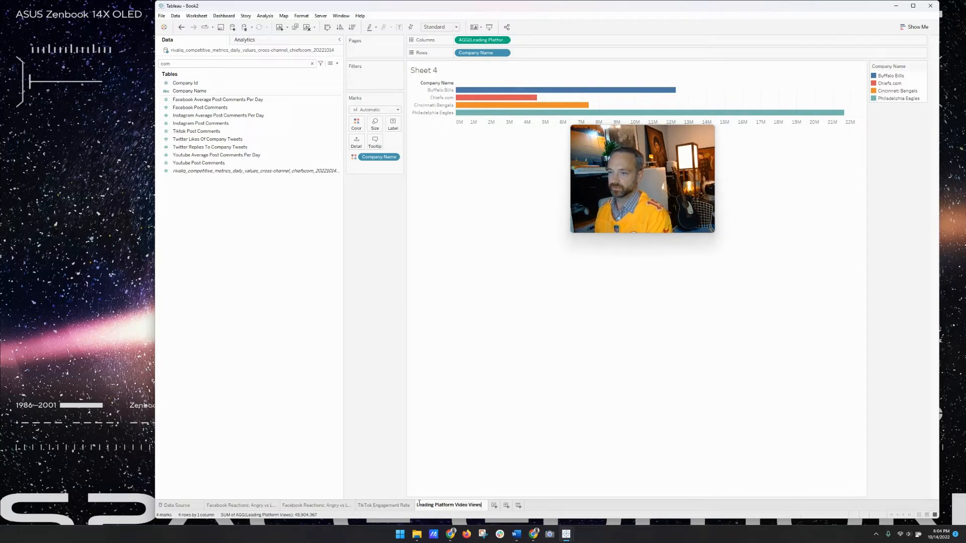
key(Return)
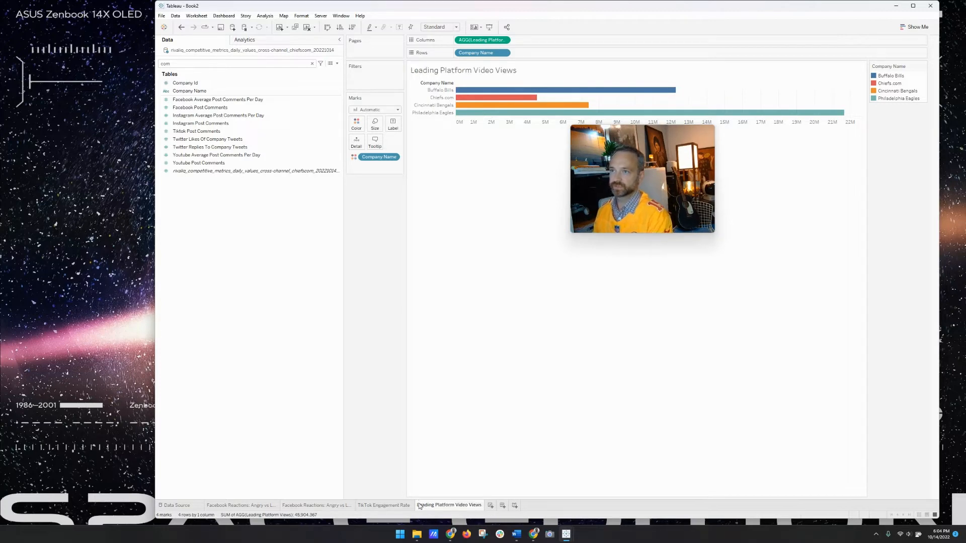
right_click(480, 506)
click(510, 468)
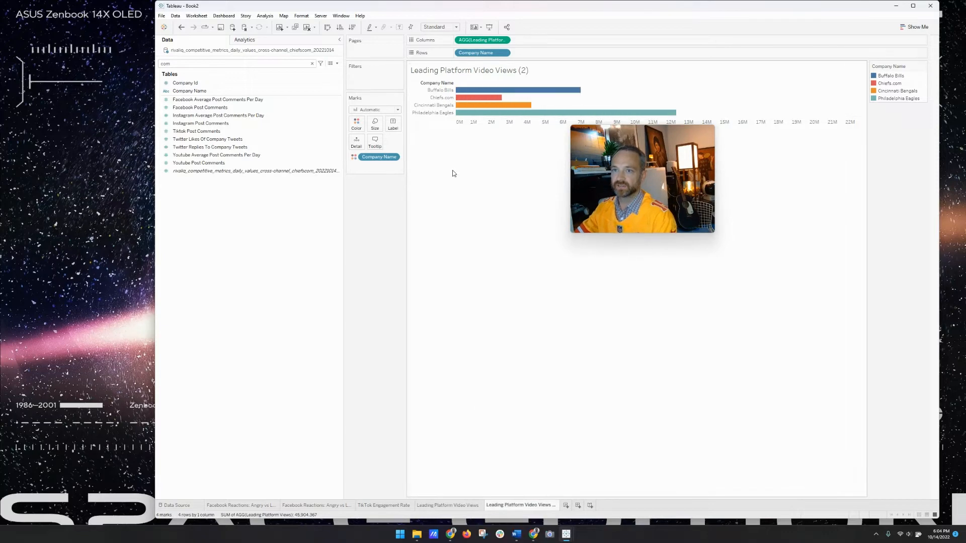
- Replace Company Name on Rows with exact Date and swap axes so dates run horizontally
drag(476, 53, 239, 92)
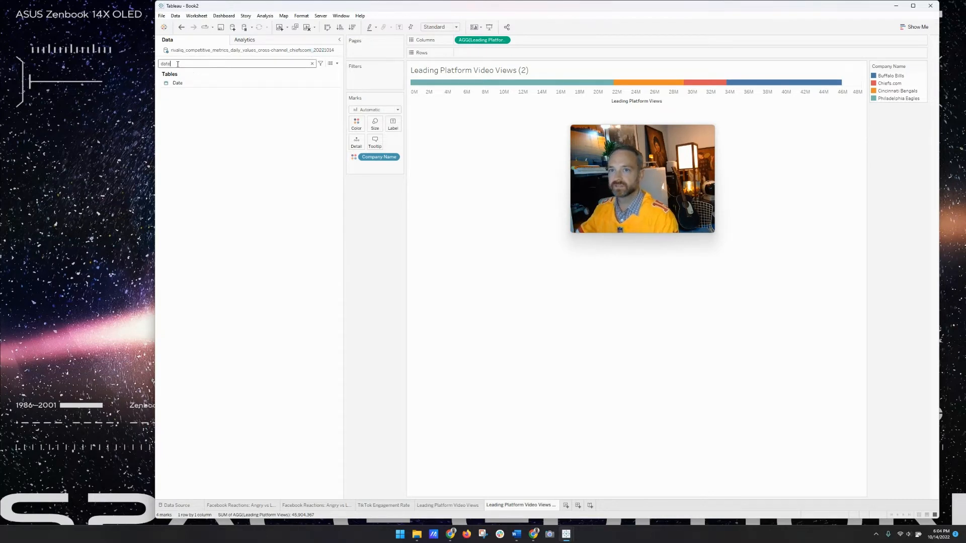
drag(177, 83, 460, 54)
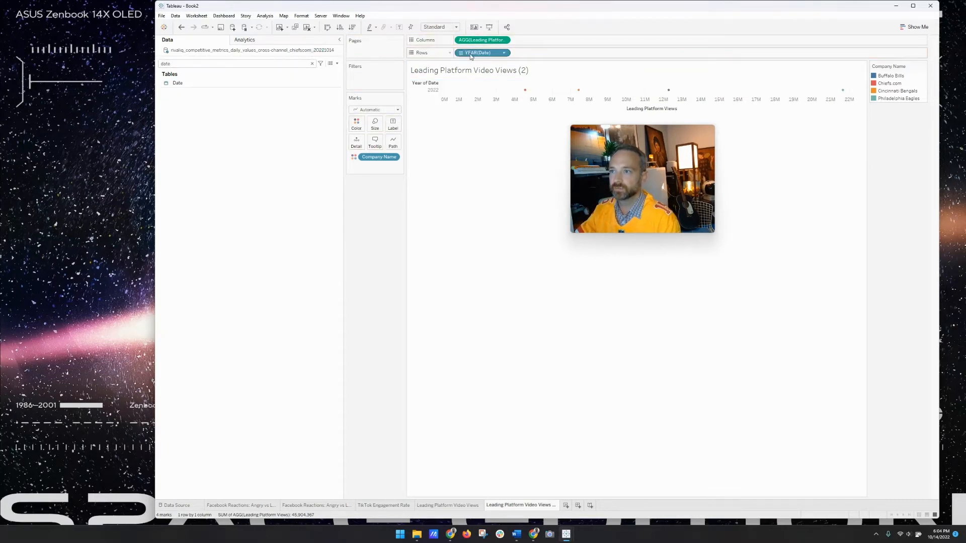
right_click(472, 55)
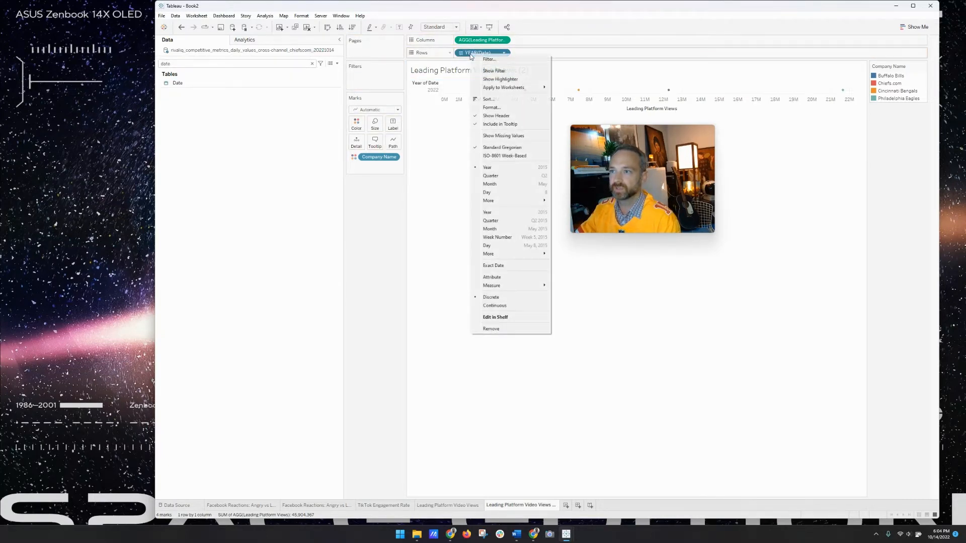
click(508, 266)
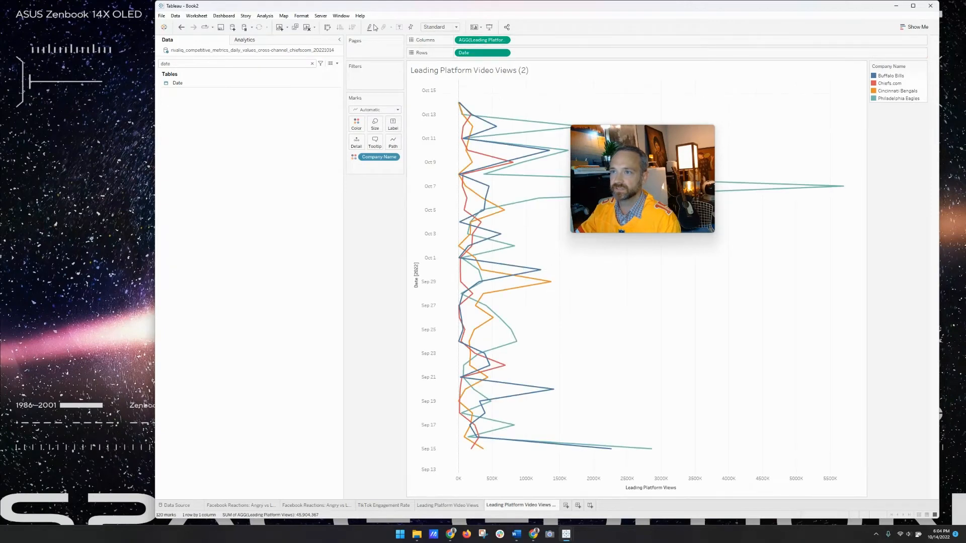
click(327, 28)
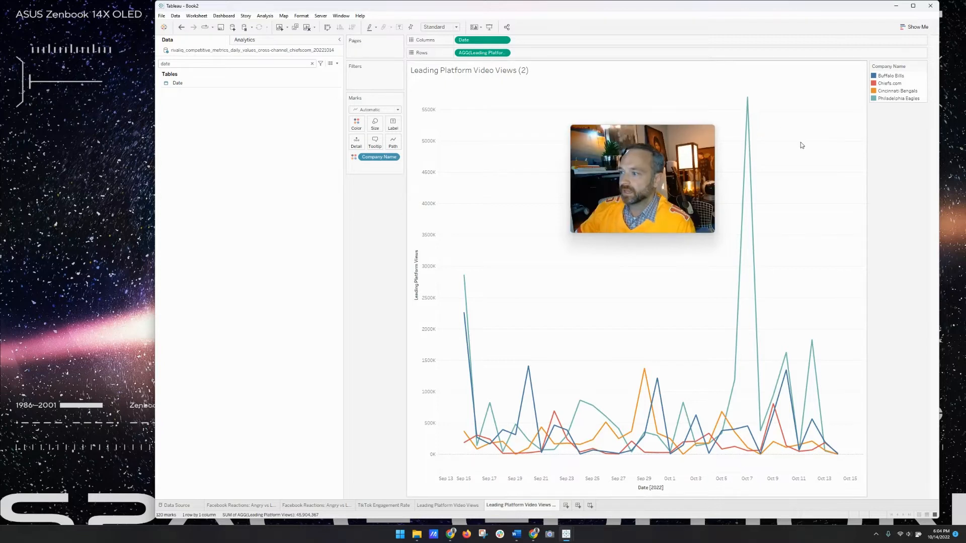
- Highlight the Chiefs.com line from the color legend
mouse_move(750, 235)
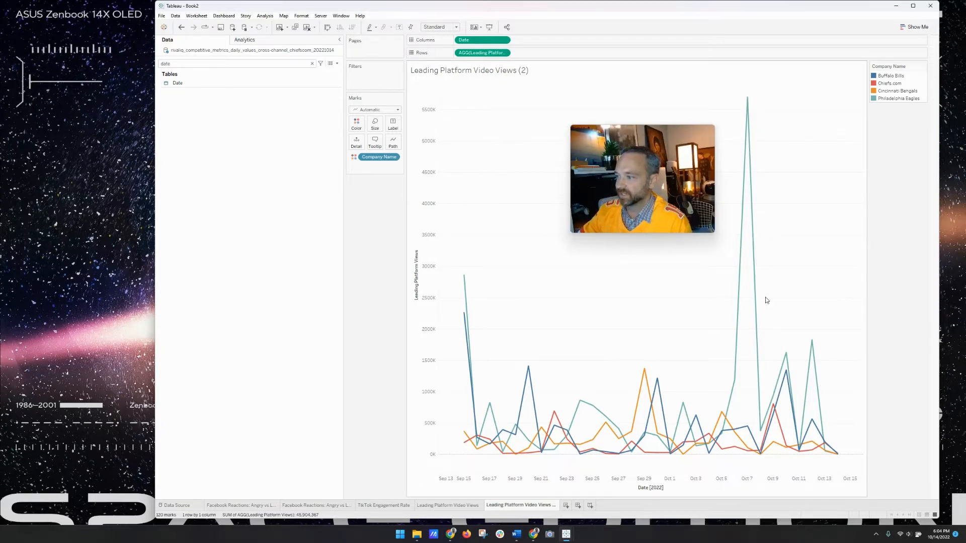
mouse_move(751, 430)
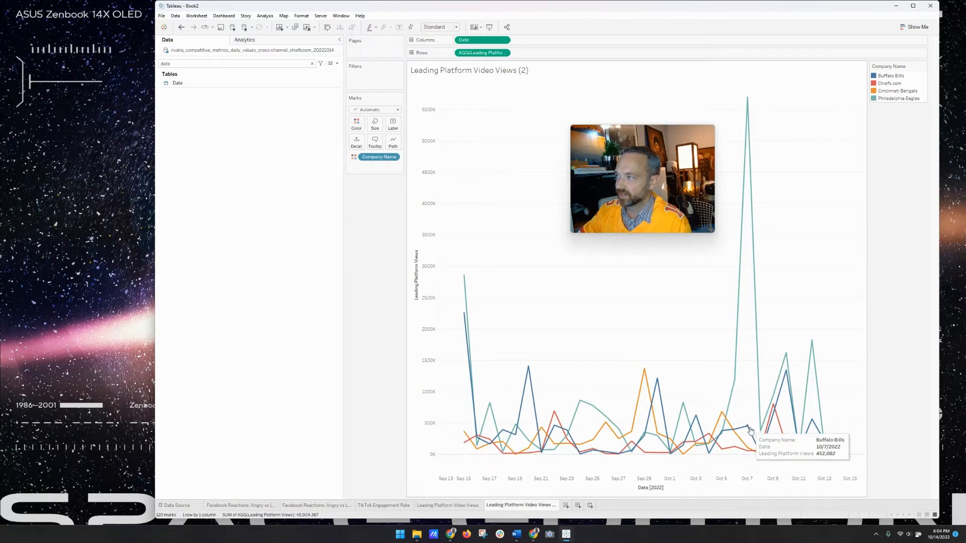
click(897, 83)
- Select Buffalo Bills, Chiefs.com and Cincinnati Bengals in the color legend and group them
click(897, 76)
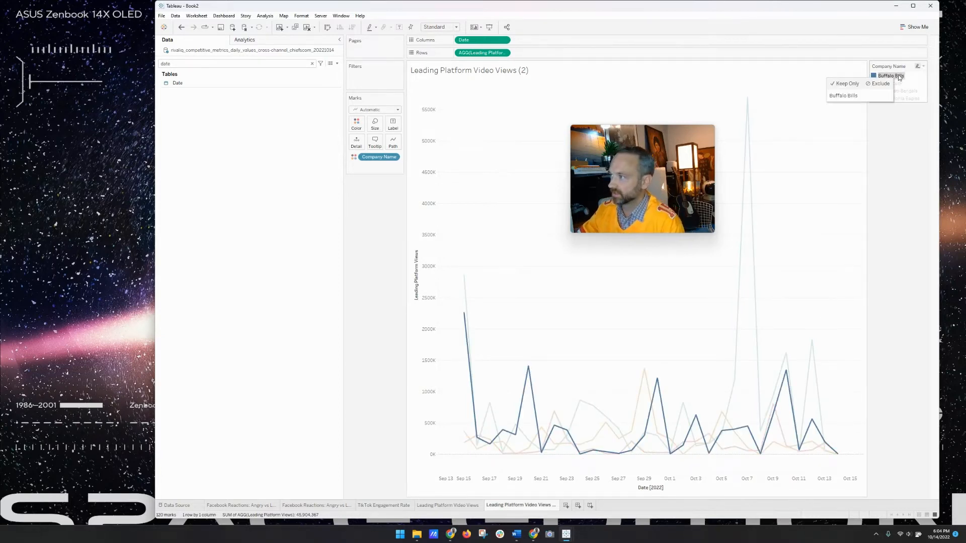
ctrl+click(903, 84)
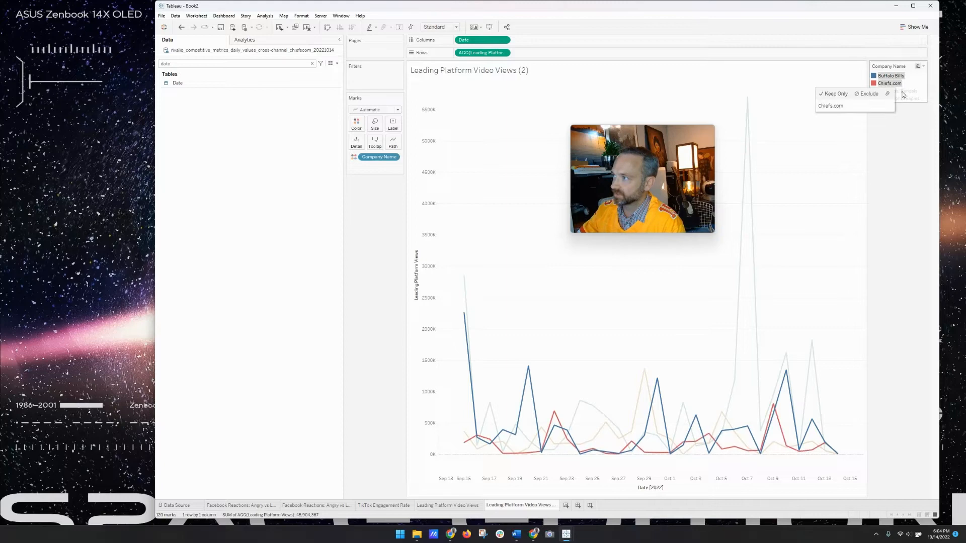
ctrl+click(904, 91)
right_click(903, 92)
click(908, 187)
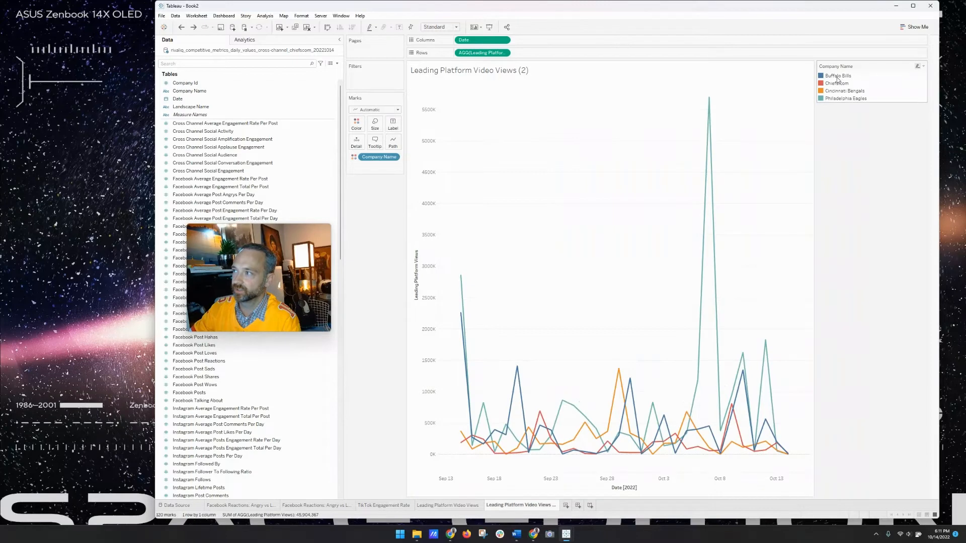
- Reselect the three teams, combine them into one group, and select that group
click(838, 76)
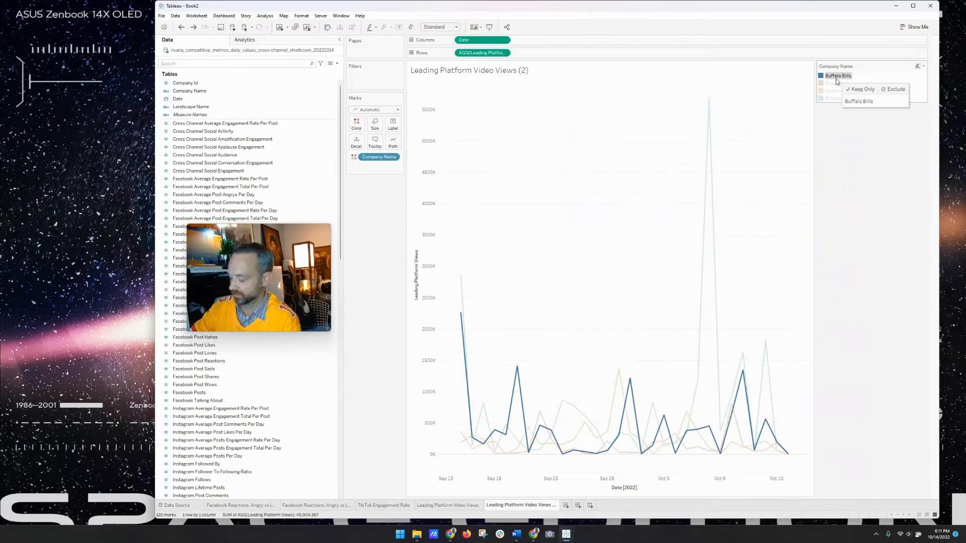
ctrl+click(835, 83)
ctrl+click(832, 91)
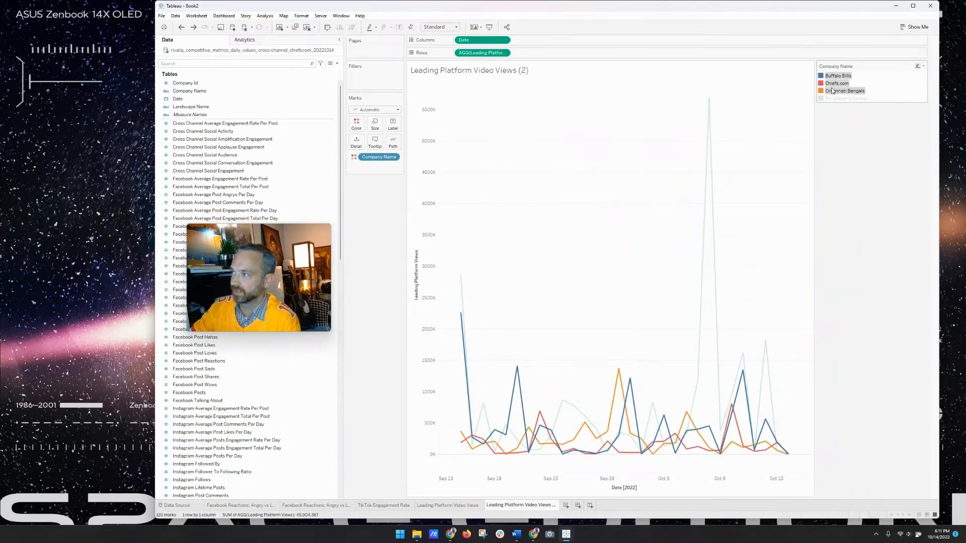
right_click(832, 90)
click(858, 181)
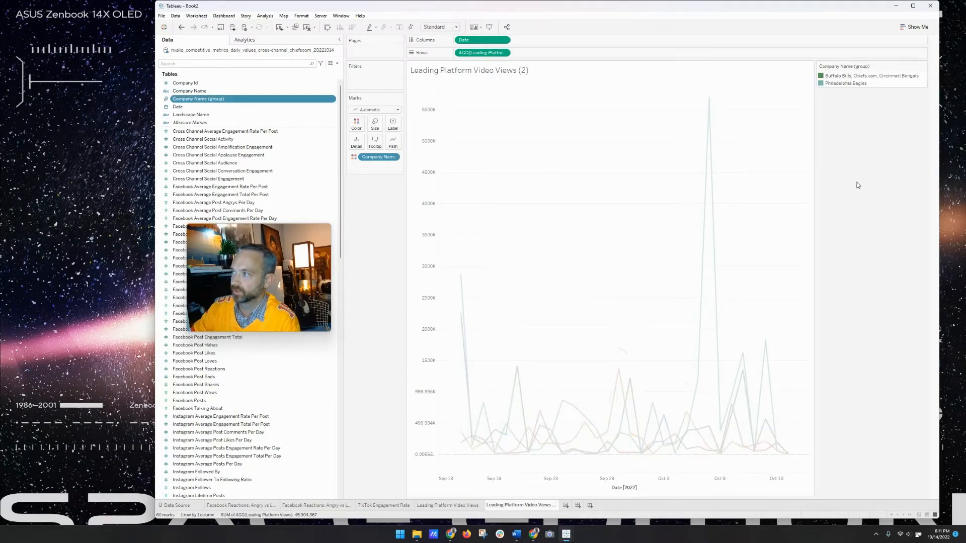
click(874, 75)
right_click(874, 76)
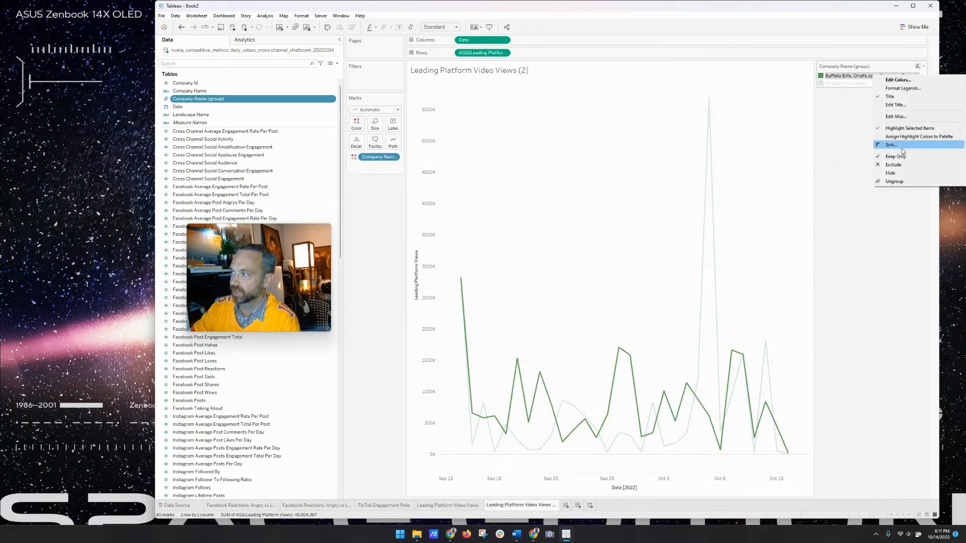
- Give the combined team group the alias 'All 3 Other Teams'
click(900, 116)
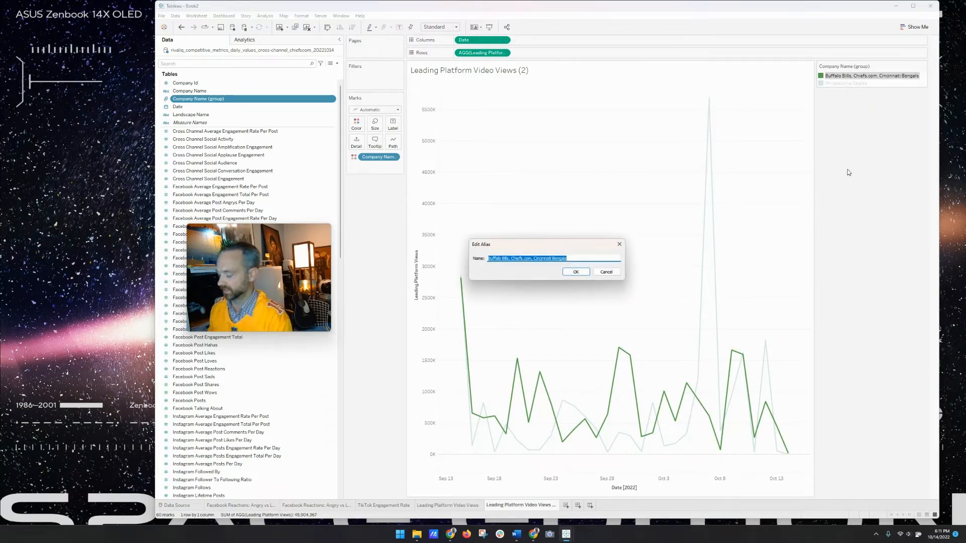
text(All 3 Other)
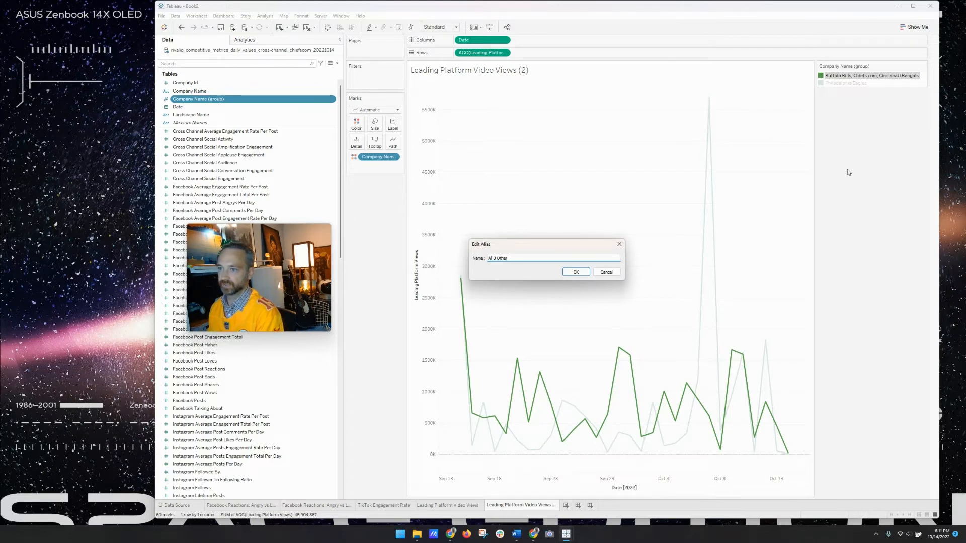
text( Teams)
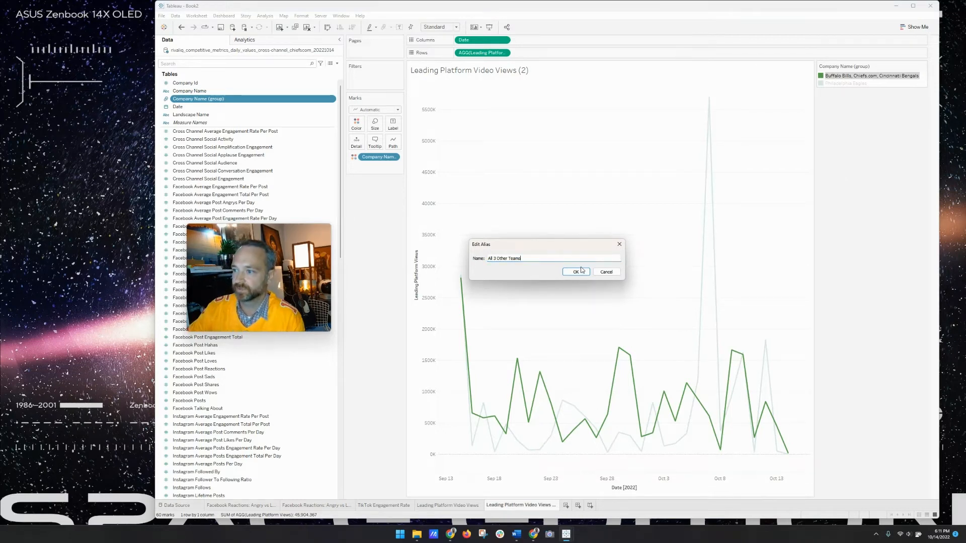
click(576, 272)
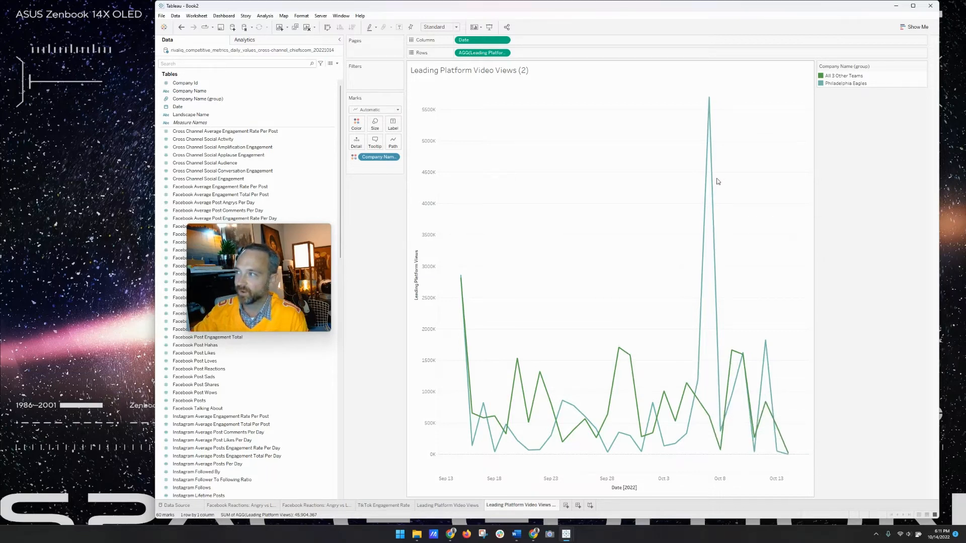
mouse_move(710, 100)
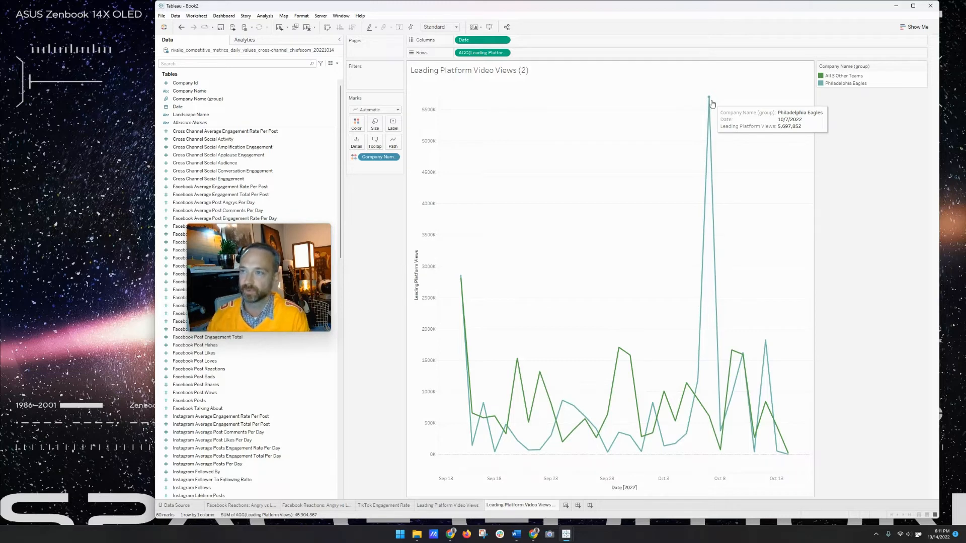
- Append 'Sept-Oct' to the sheet name, making it Leading Platform Video Views Sept-Oct
double_click(503, 71)
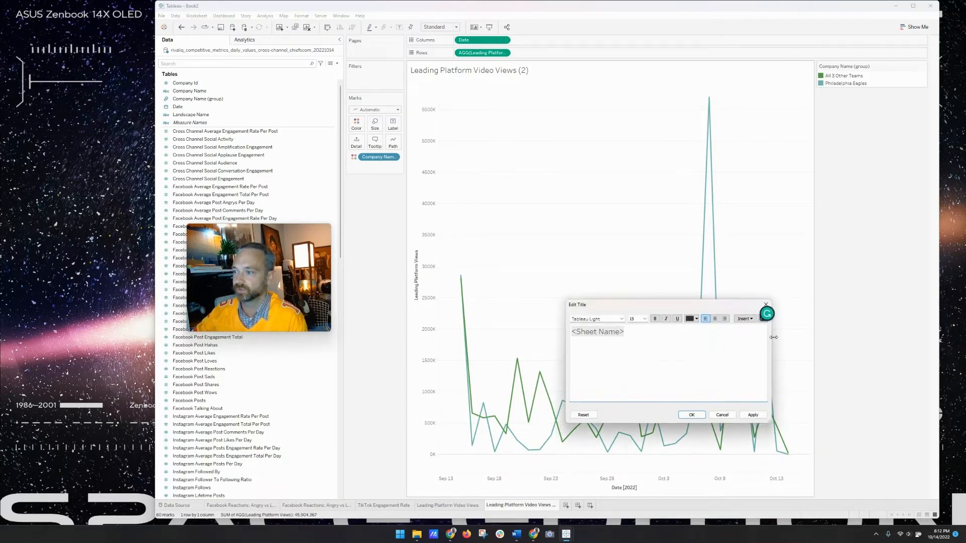
click(765, 304)
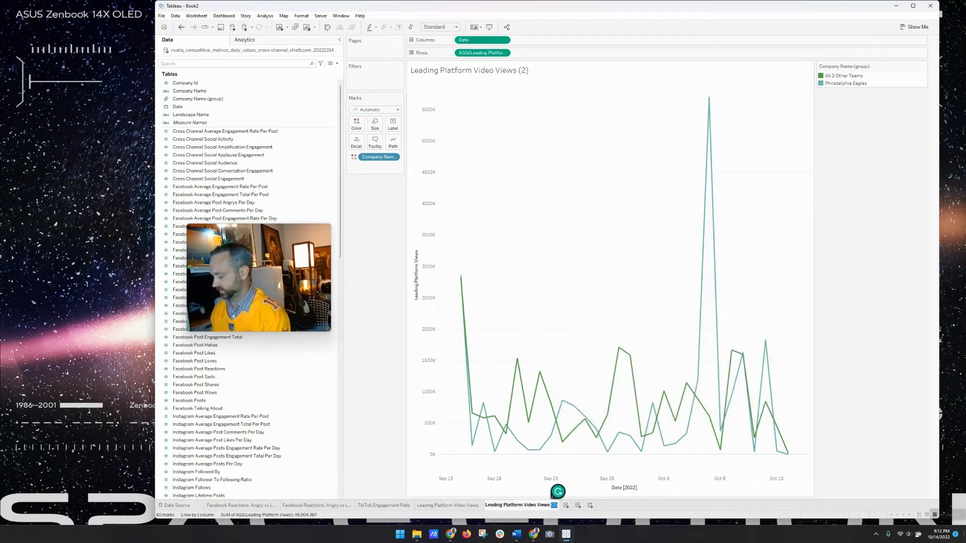
text(Sept-Oct)
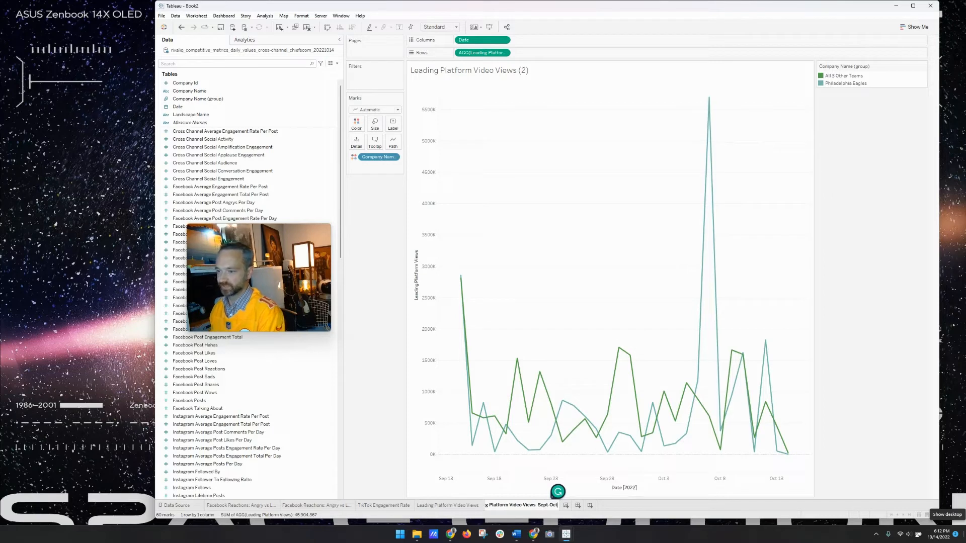
key(Return)
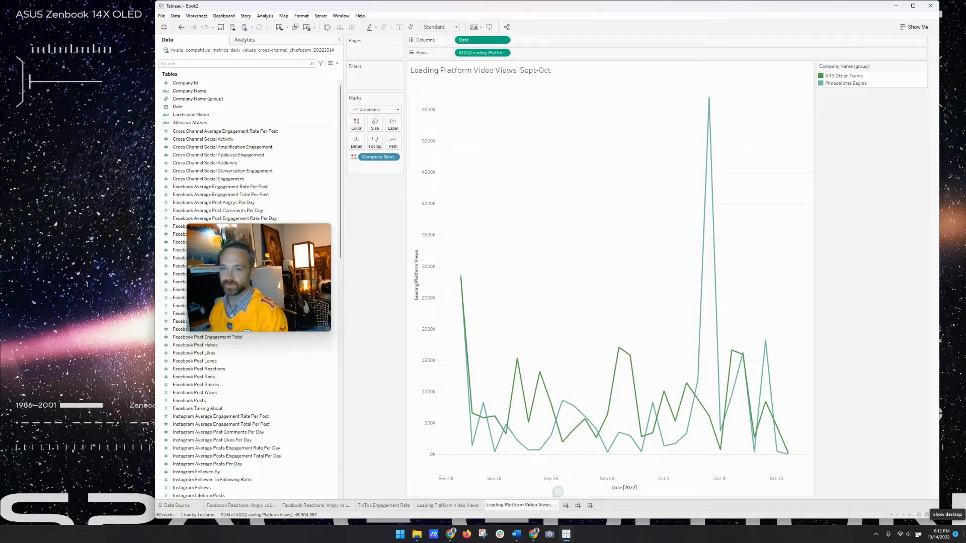
- Add a 'TikTok + YouTube' subtitle line at size 12 under the chart title
double_click(545, 70)
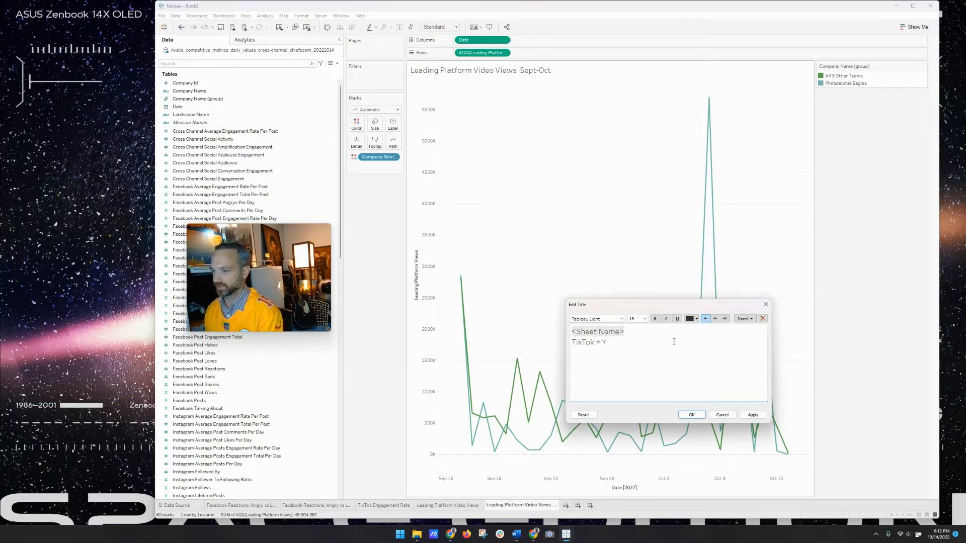
triple_click(572, 342)
click(635, 318)
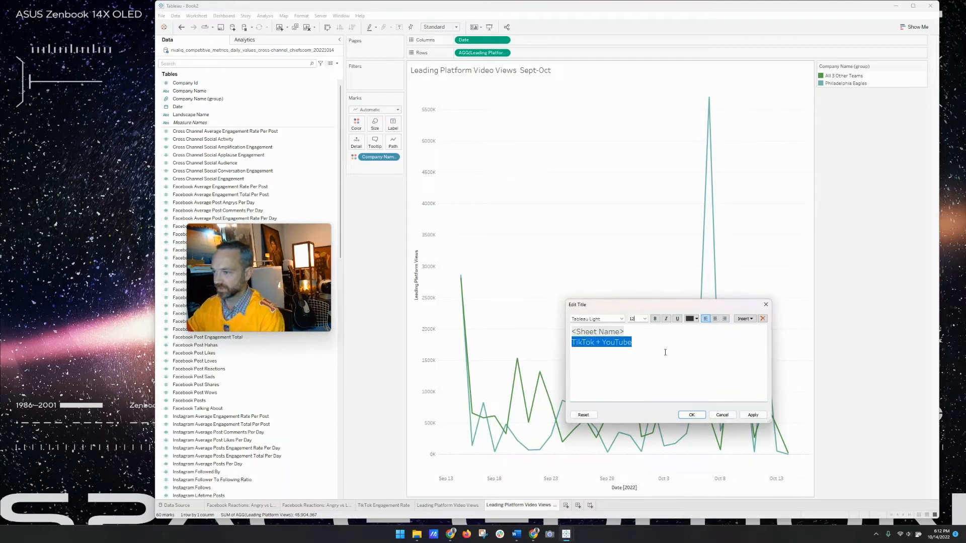
click(709, 380)
click(752, 415)
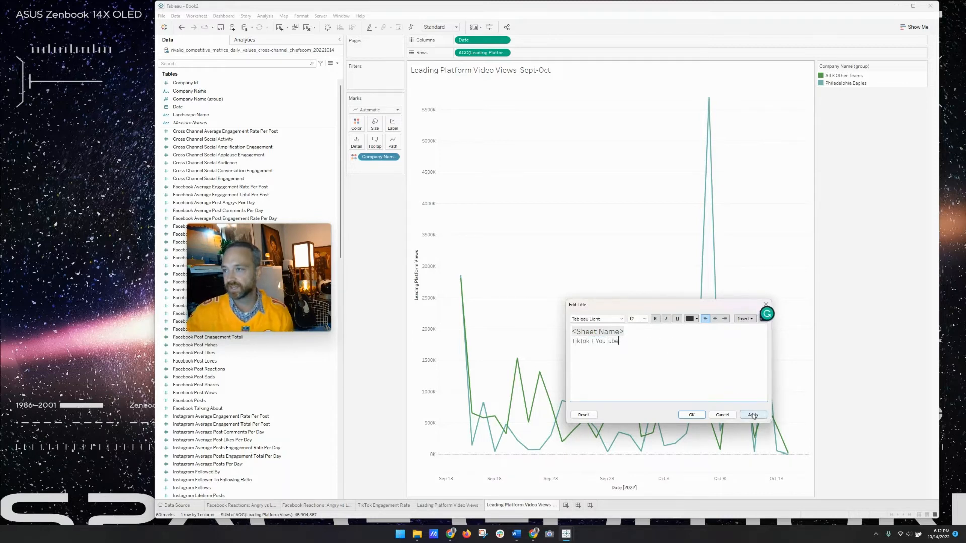
click(691, 415)
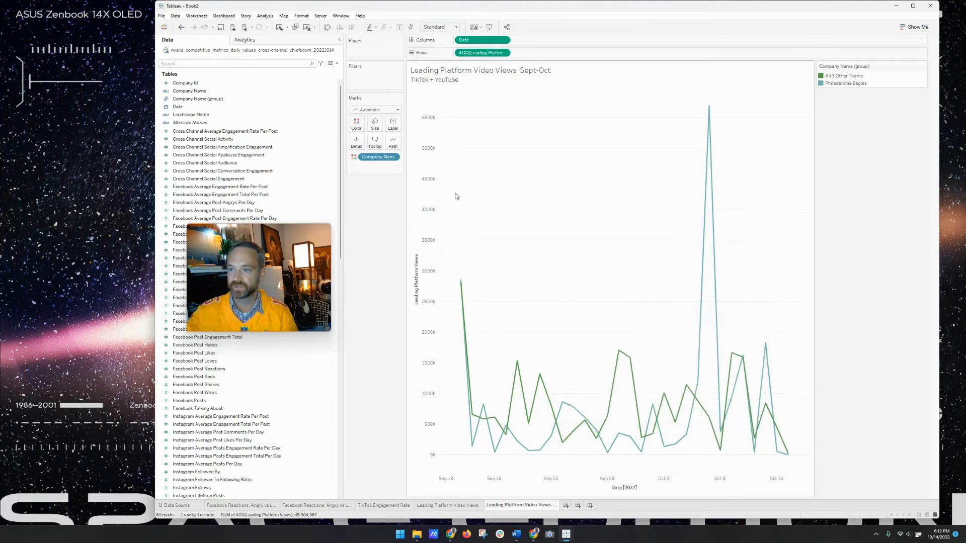
- Remove the Leading Platform Views title from the vertical axis
double_click(422, 286)
triple_click(552, 313)
key(BackSpace)
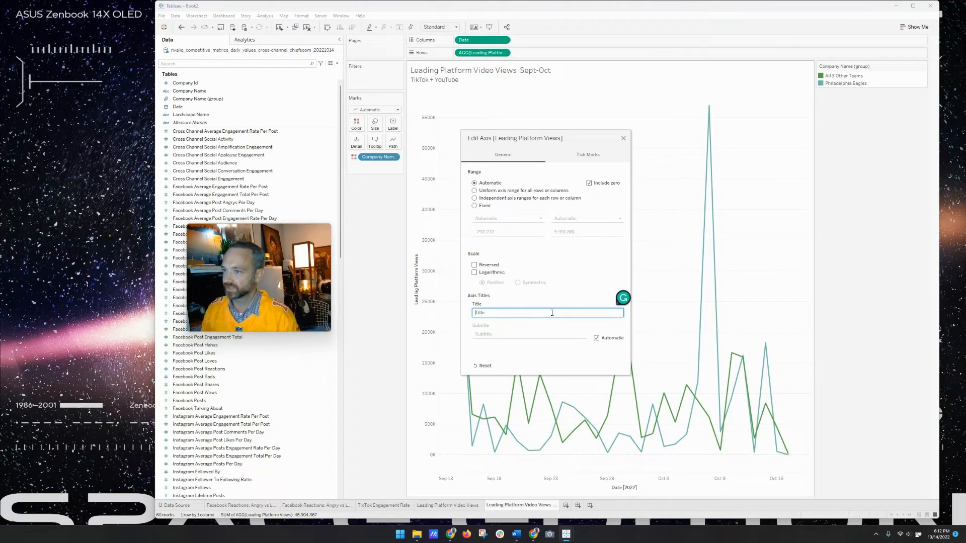
key(Return)
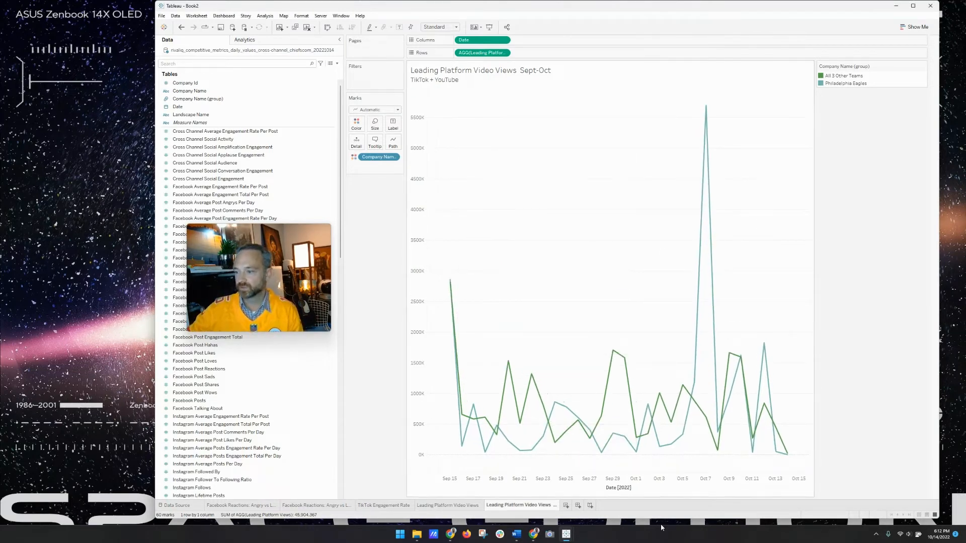
- Remove the Date [2022] title from the horizontal axis
double_click(657, 457)
double_click(567, 313)
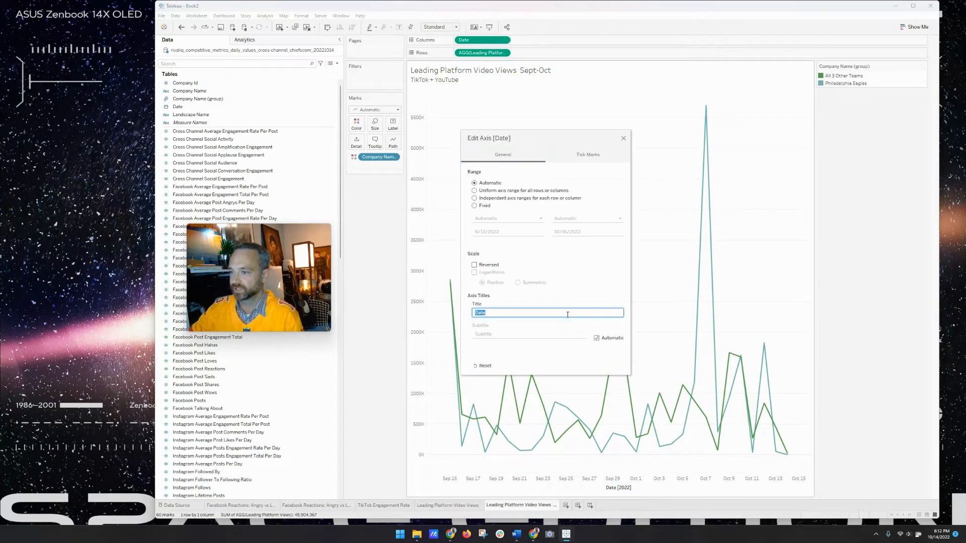
click(623, 138)
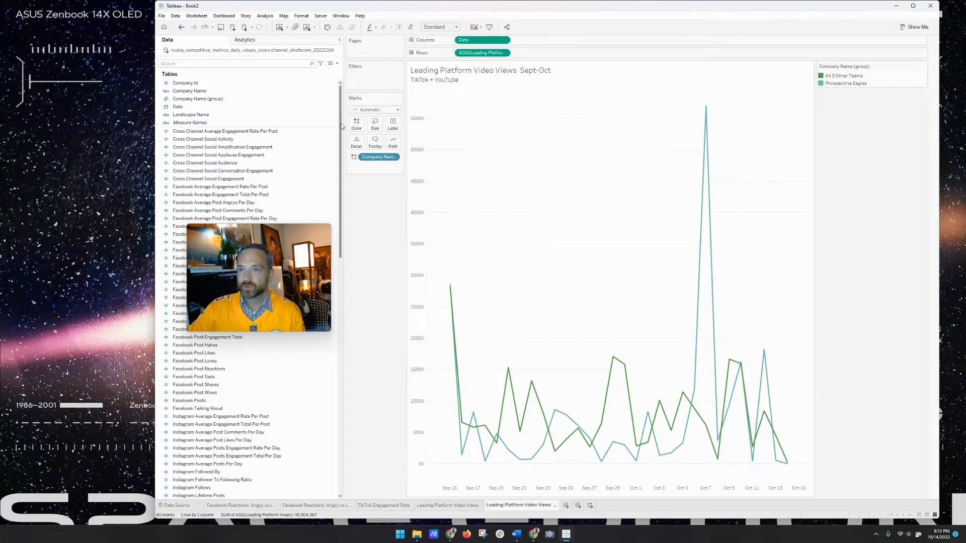
click(375, 110)
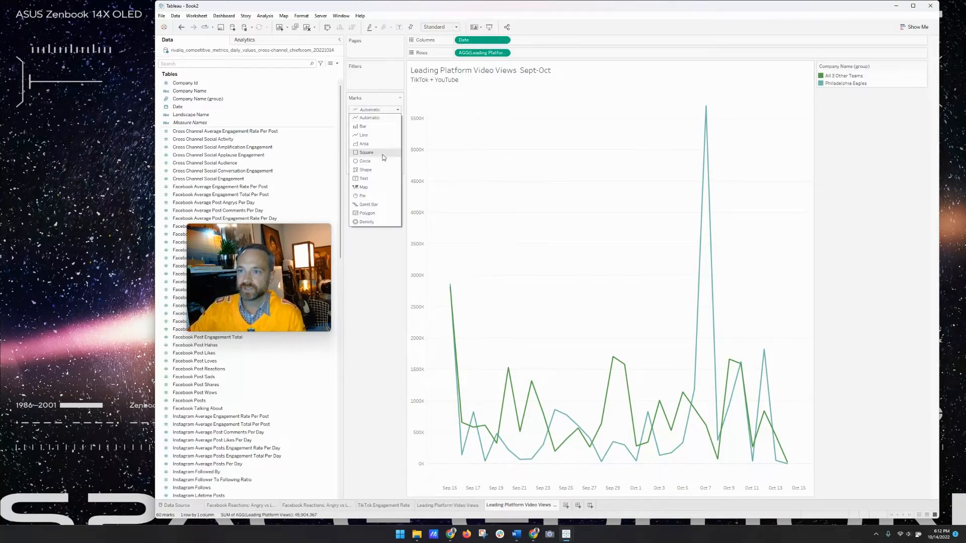
- Try the Area mark type, then switch the chart back to Line
click(372, 144)
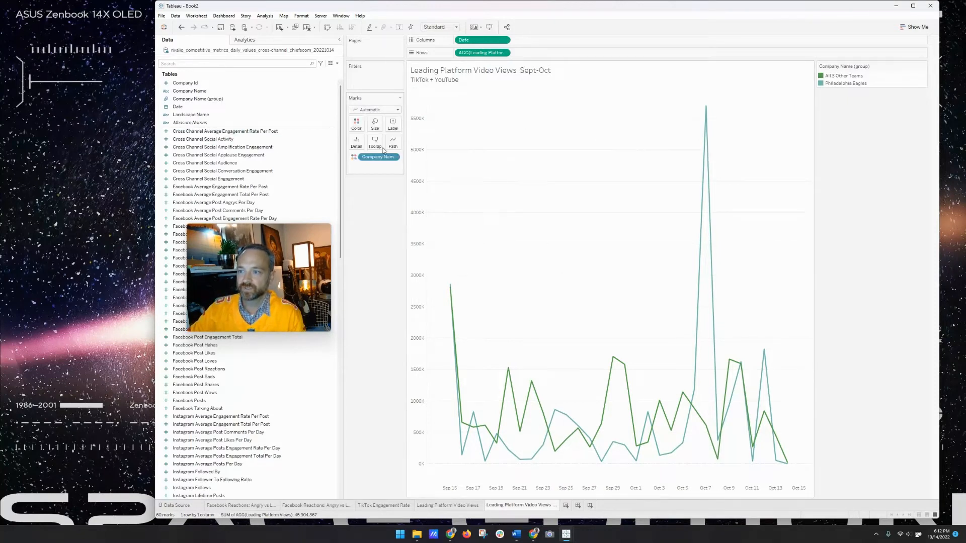
click(383, 110)
click(375, 135)
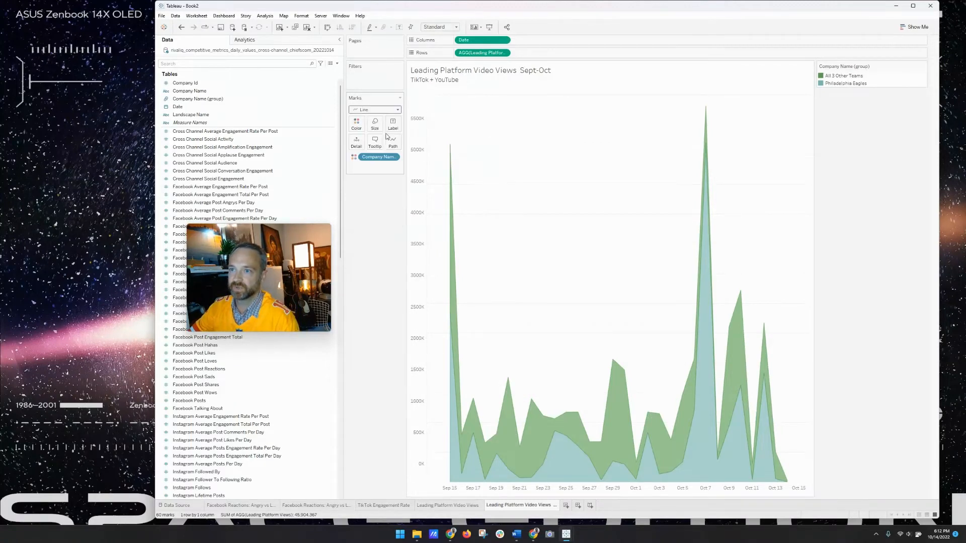
- Thicken the lines with the Size slider, trying step and jump styles before keeping straight lines
click(374, 123)
drag(389, 142, 410, 143)
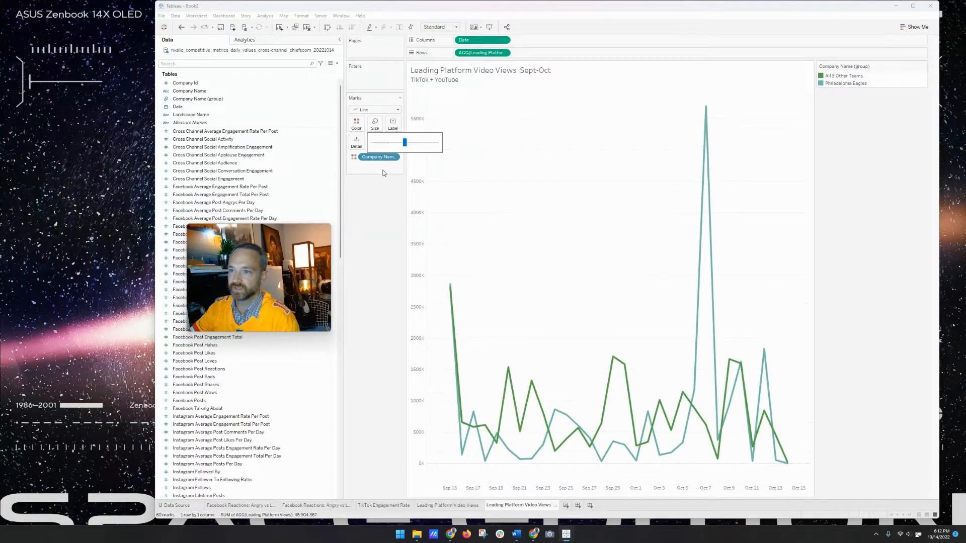
click(393, 143)
click(407, 166)
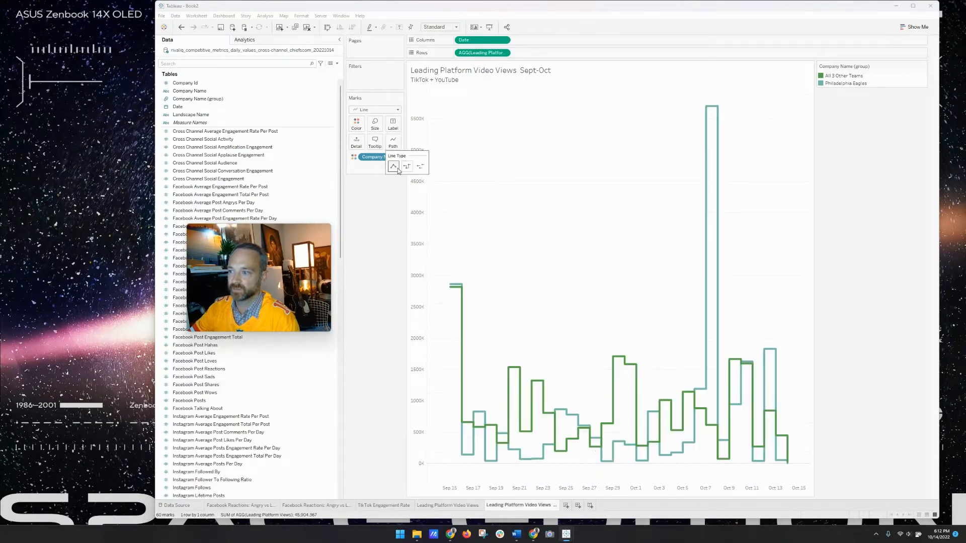
click(394, 166)
click(420, 167)
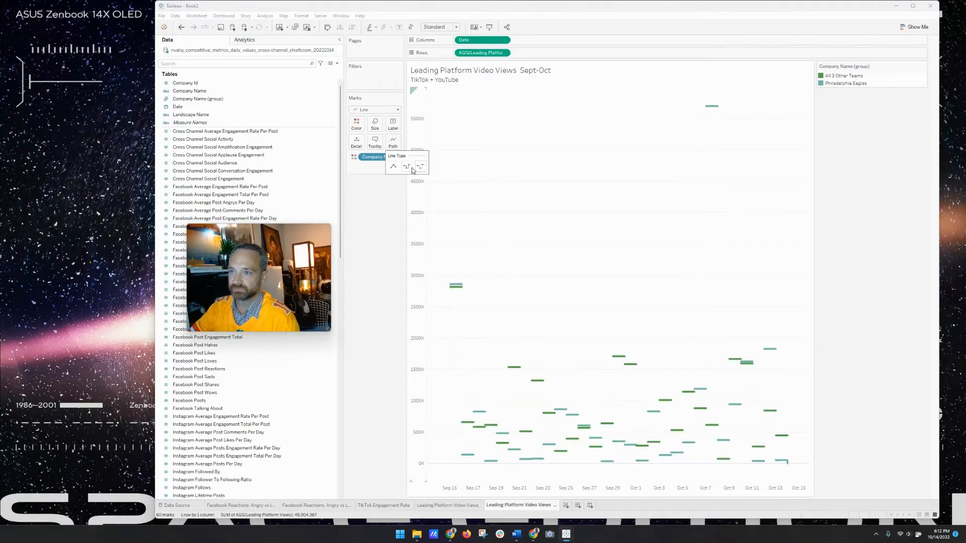
click(394, 167)
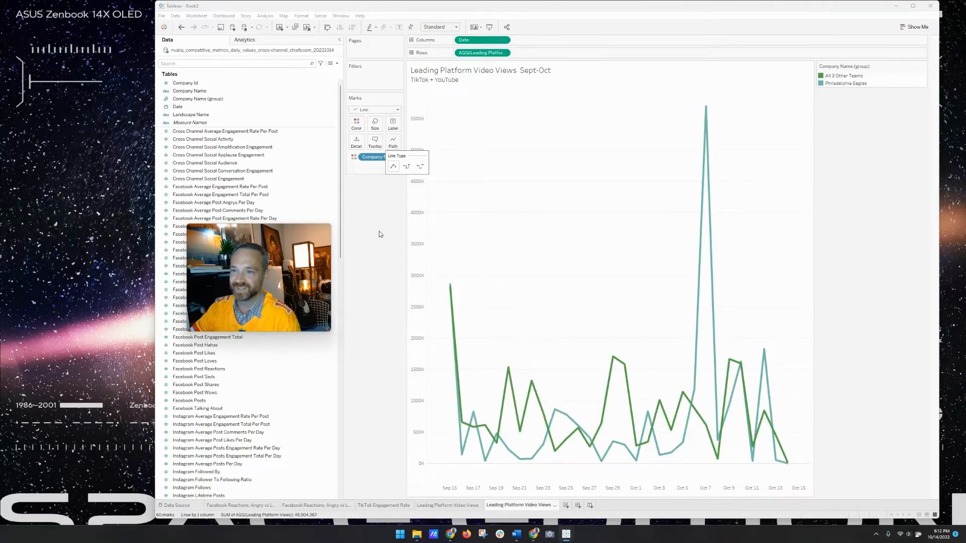
click(379, 232)
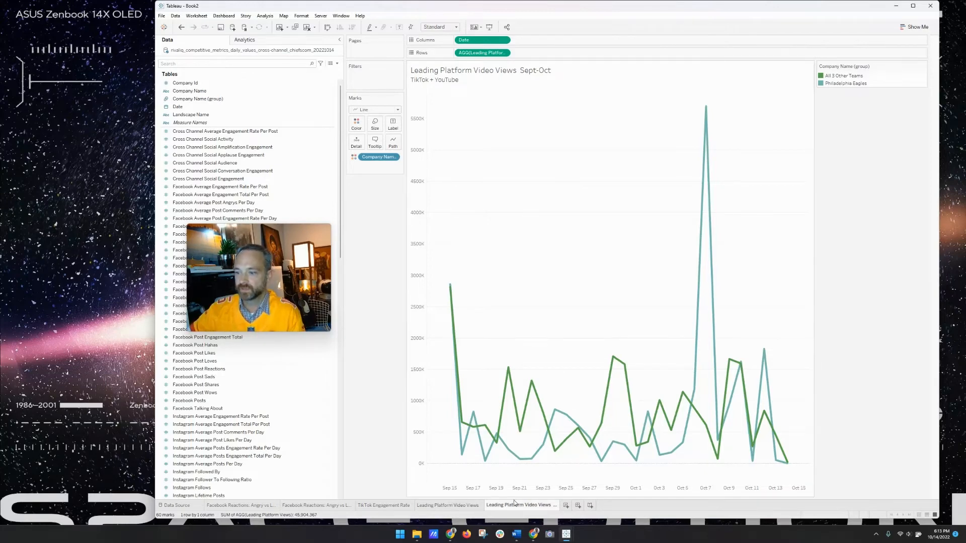
- Add a new blank worksheet, Sheet 6, to the workbook
drag(294, 298, 390, 356)
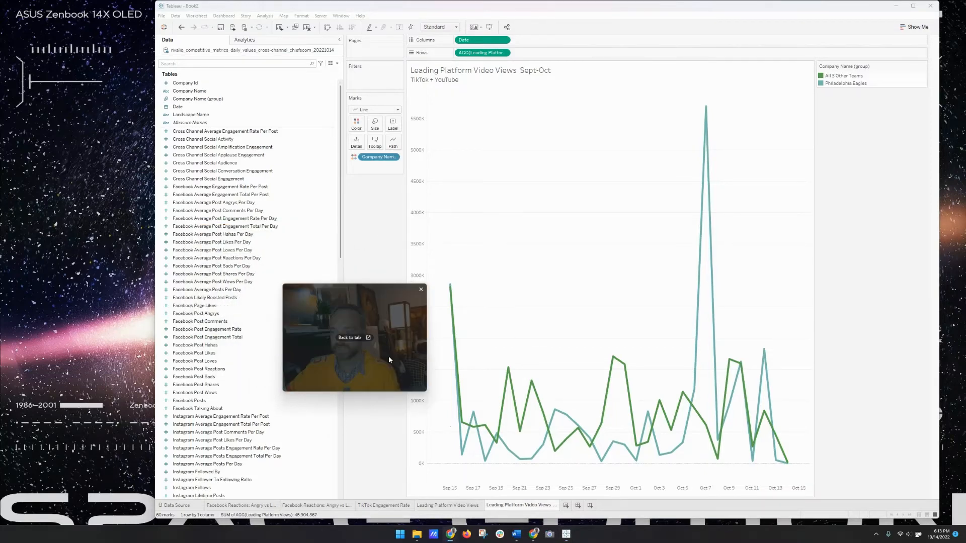
click(565, 506)
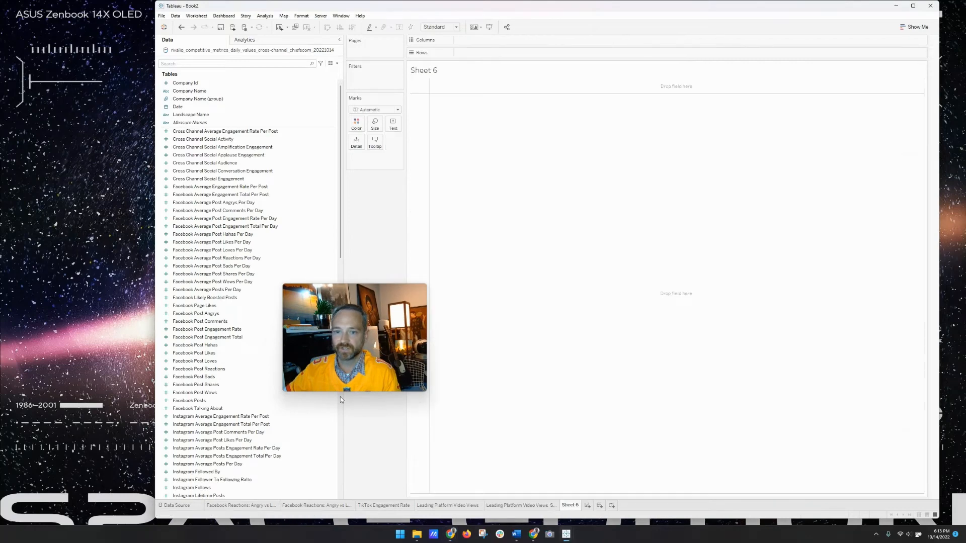
scroll(234, 284, down, 20)
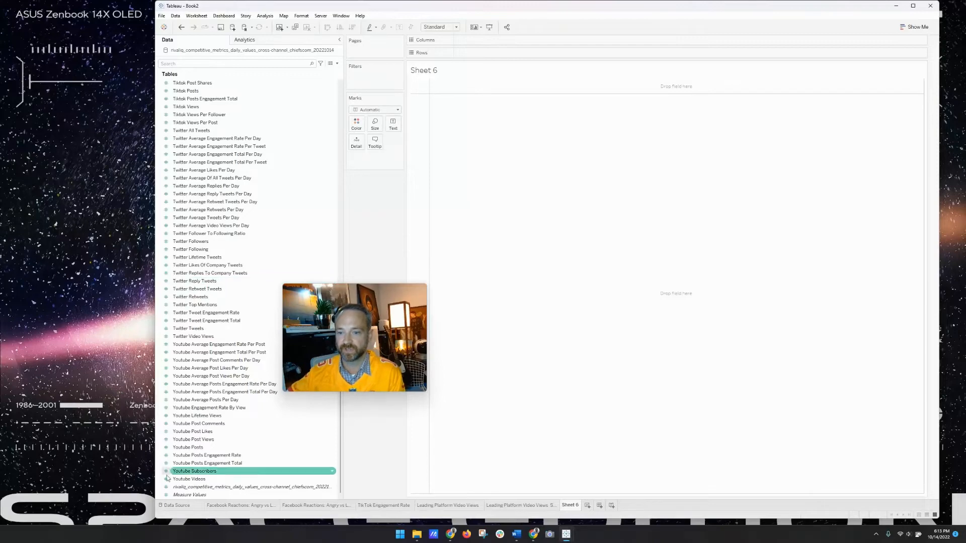
- Review the Facebook Reactions, TikTok Engagement Rate and video views sheets, ending on the Sept-Oct line chart
click(253, 506)
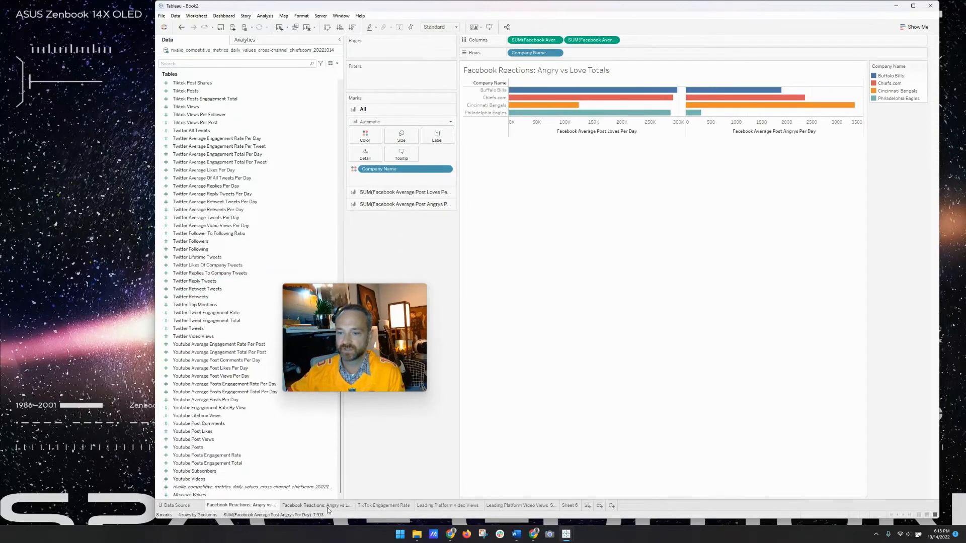
click(327, 509)
click(388, 507)
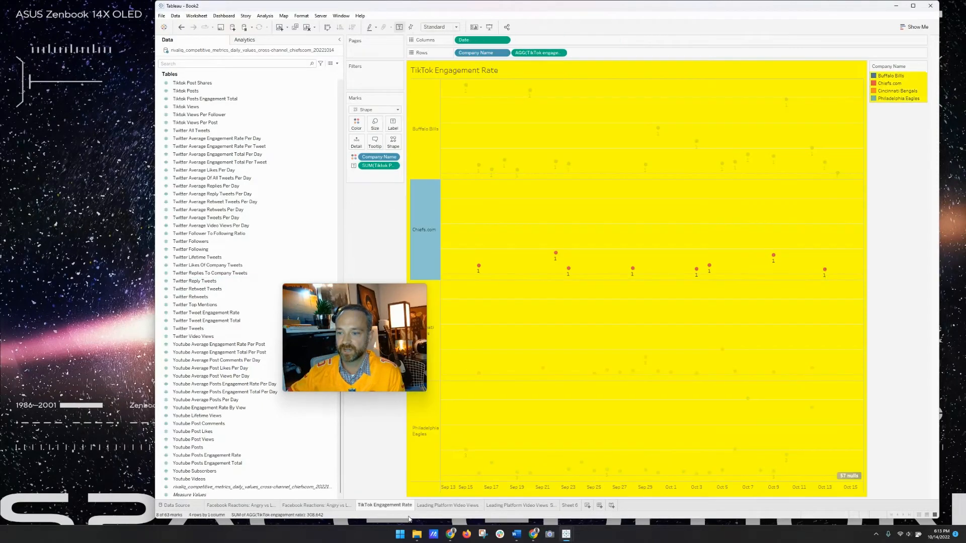
click(445, 506)
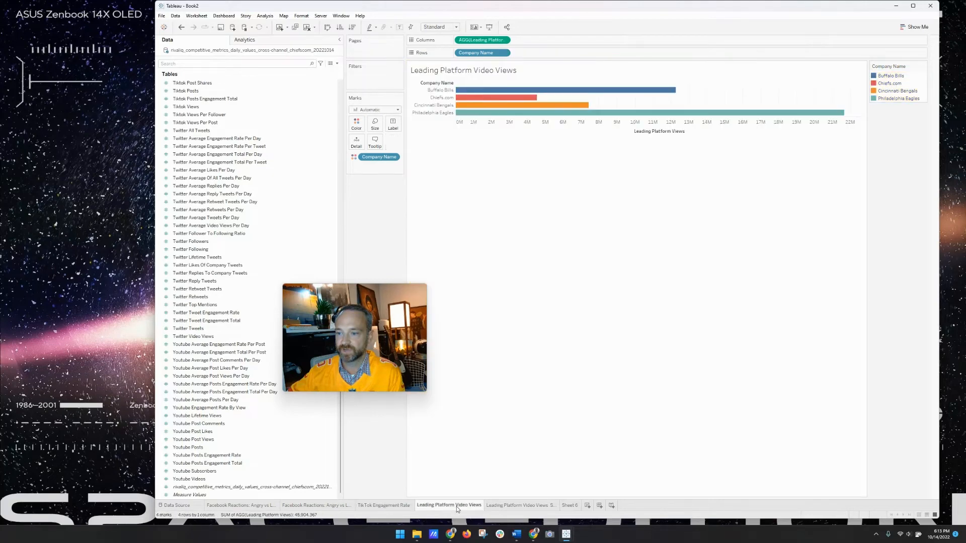
click(509, 506)
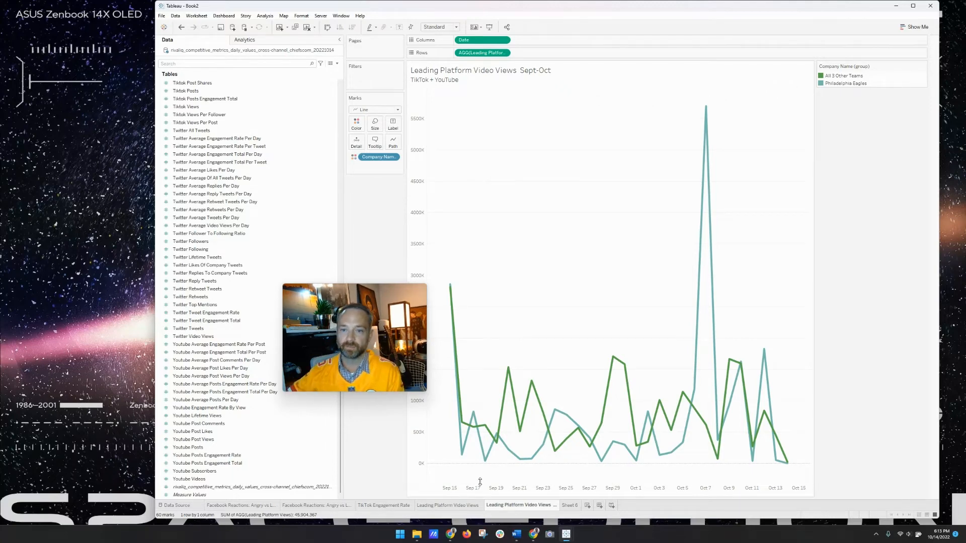
scroll(244, 227, up, 13)
scroll(244, 226, up, 10)
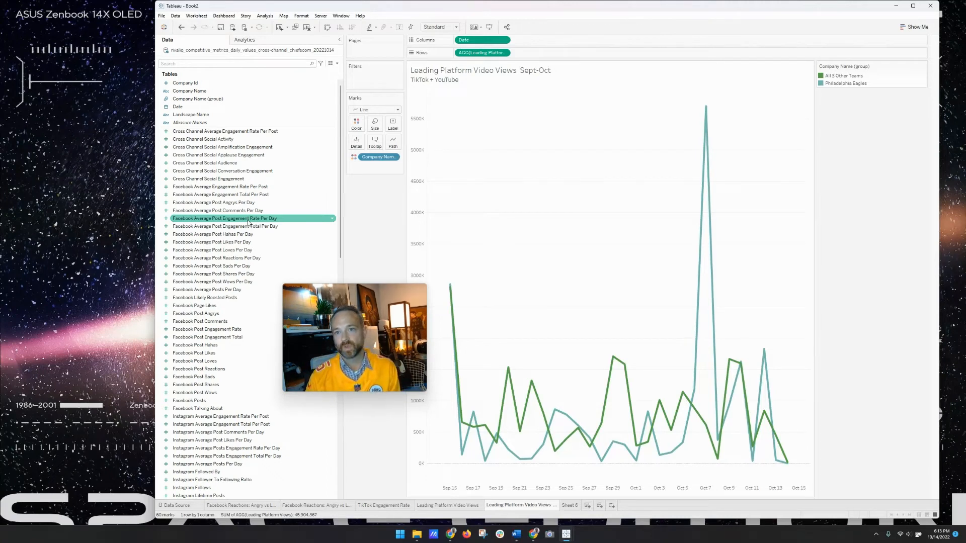
mouse_move(487, 358)
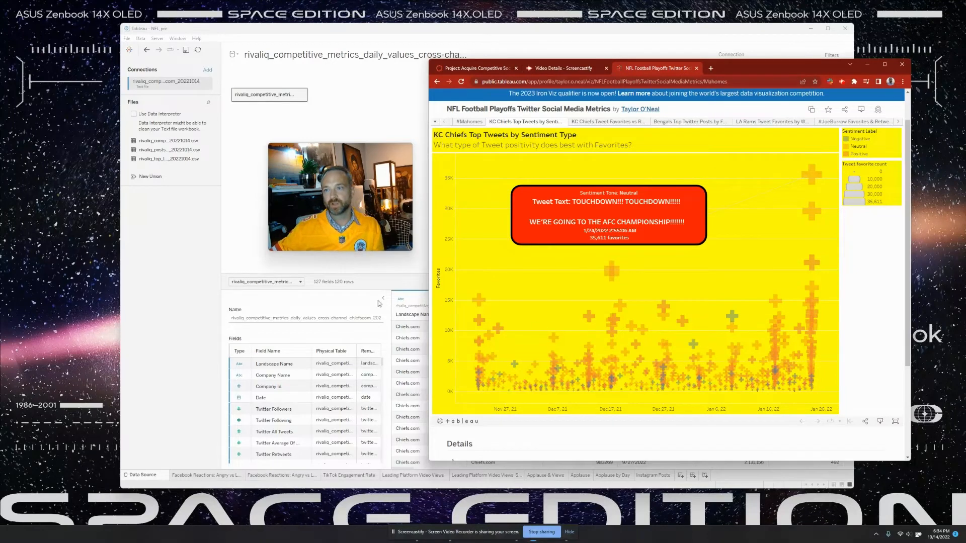
- Bring Tableau's Data Source page back in front of the browser
click(201, 243)
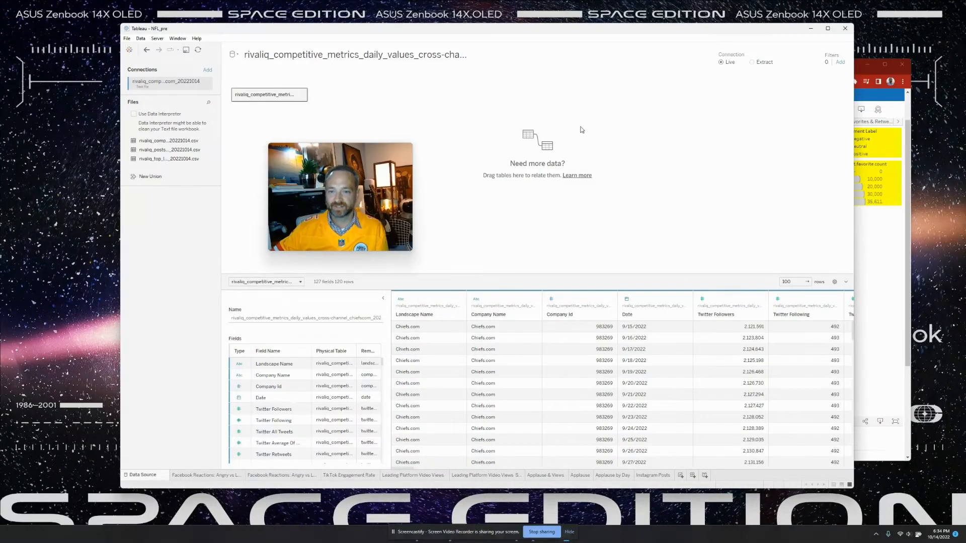
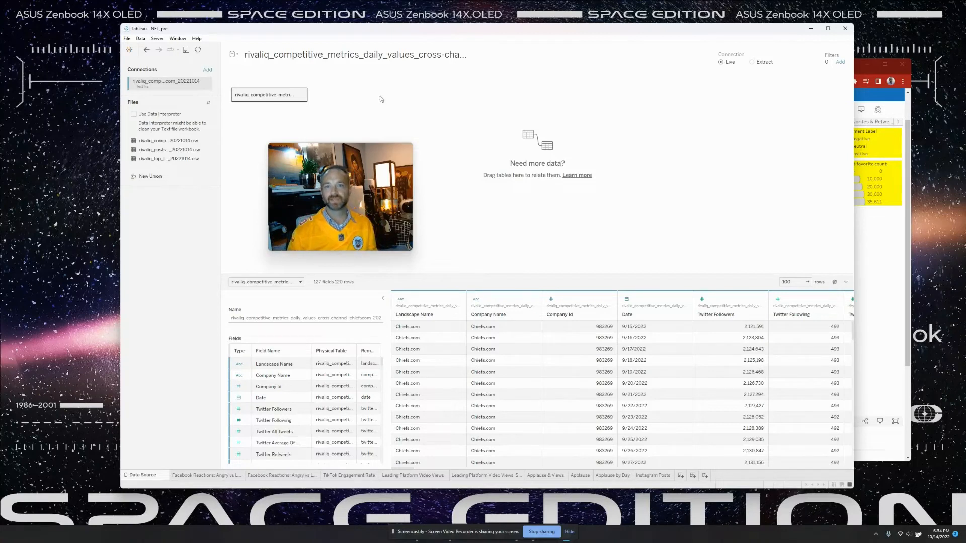
- Connect to the top landscape rivaliq_posts CSV and drop it onto the canvas beside the metrics table
click(206, 70)
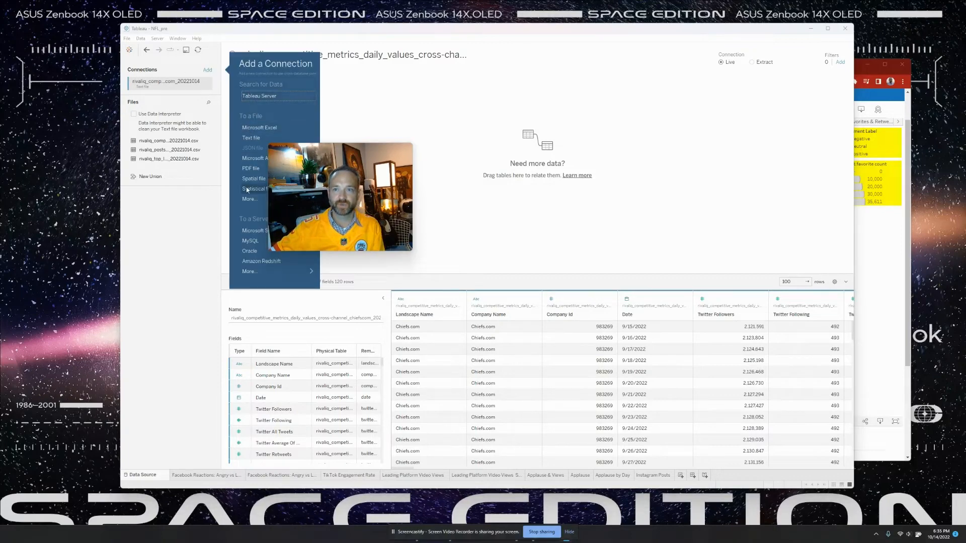
click(248, 199)
drag(350, 165, 560, 168)
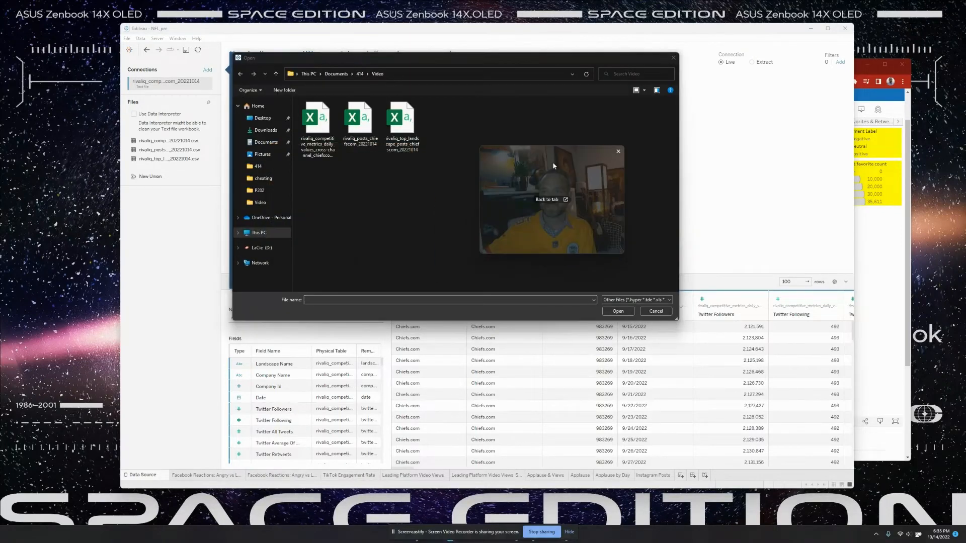
click(395, 133)
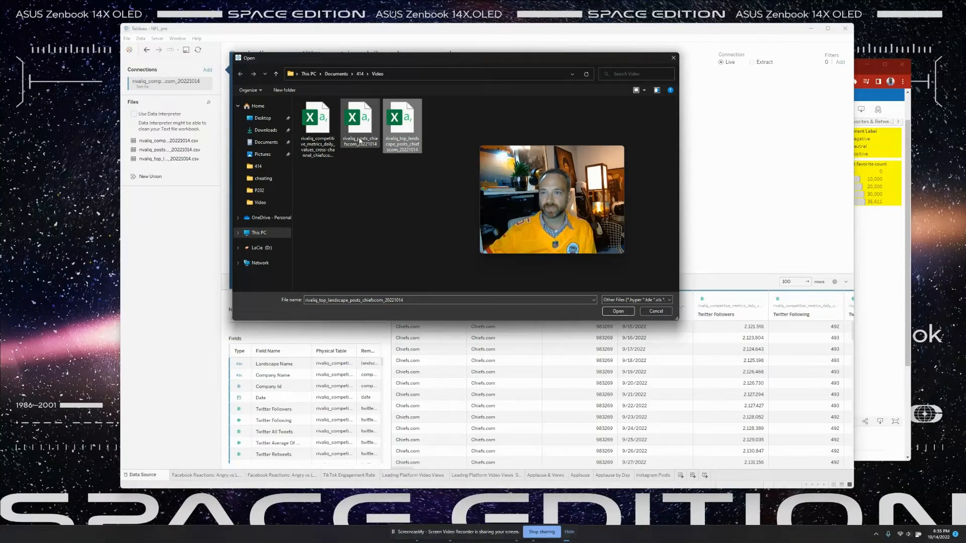
double_click(410, 129)
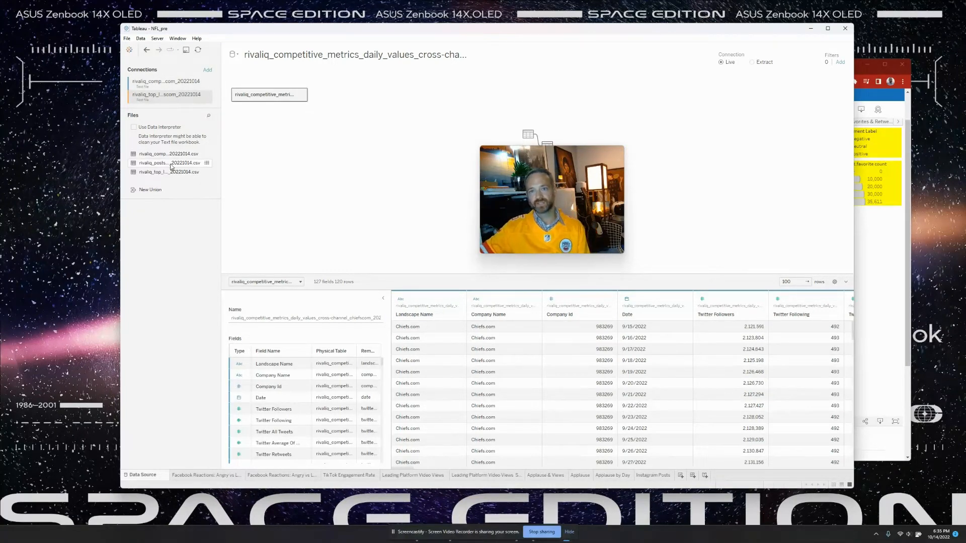
drag(170, 166, 349, 95)
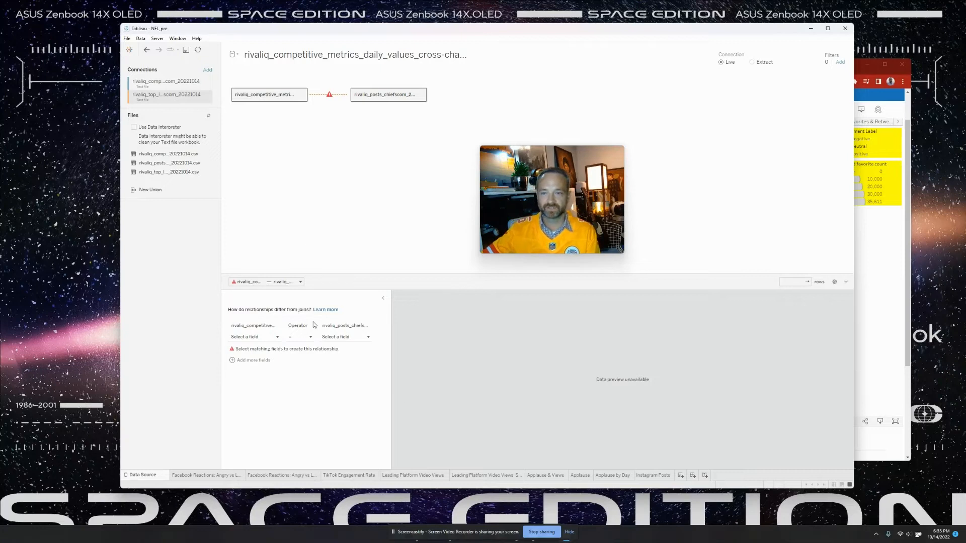
- Relate the tables on Company Name (metrics) = Company (posts)
click(255, 338)
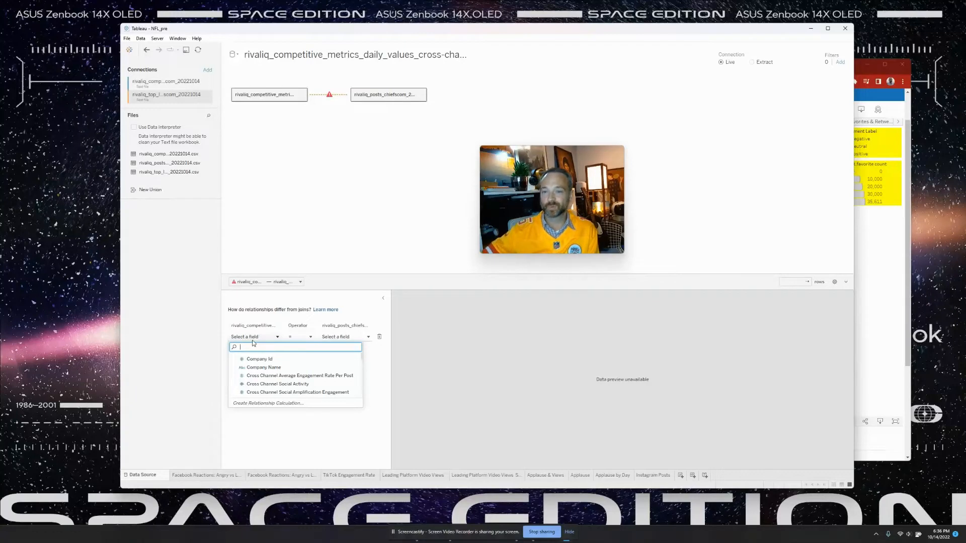
click(345, 336)
click(345, 337)
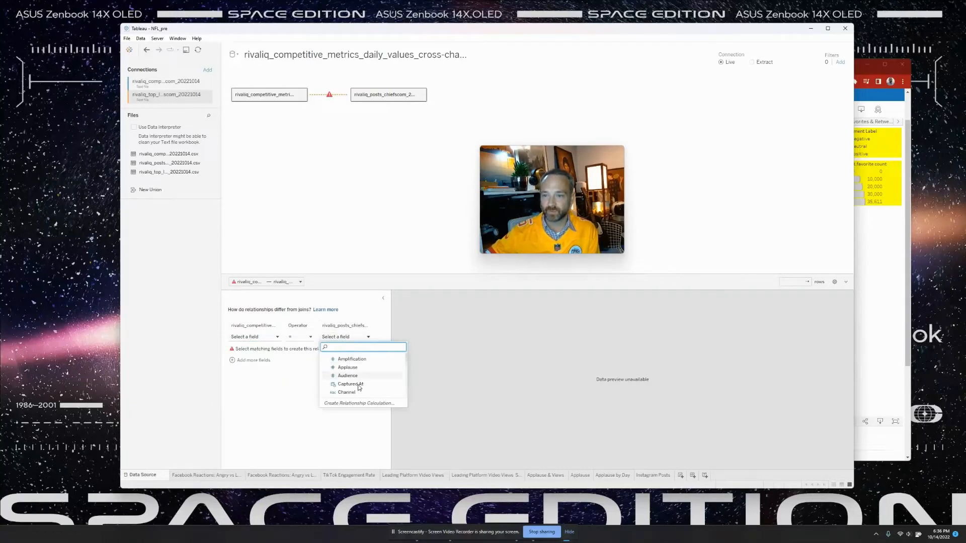
click(254, 336)
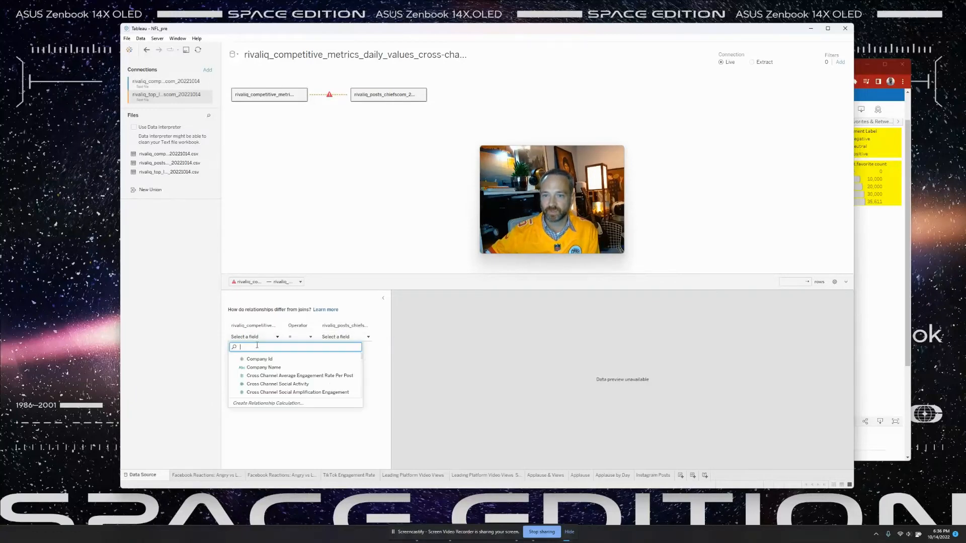
click(263, 368)
click(350, 337)
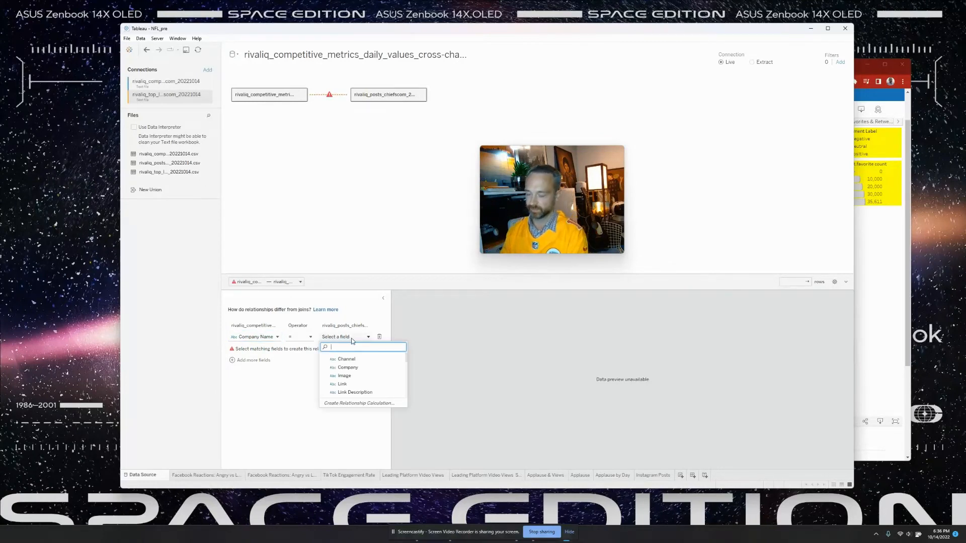
text(co)
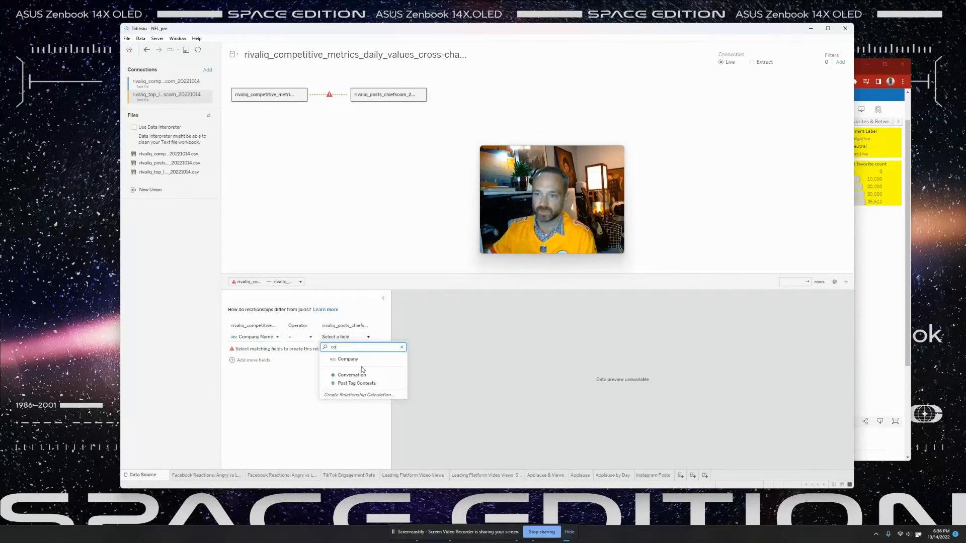
click(347, 359)
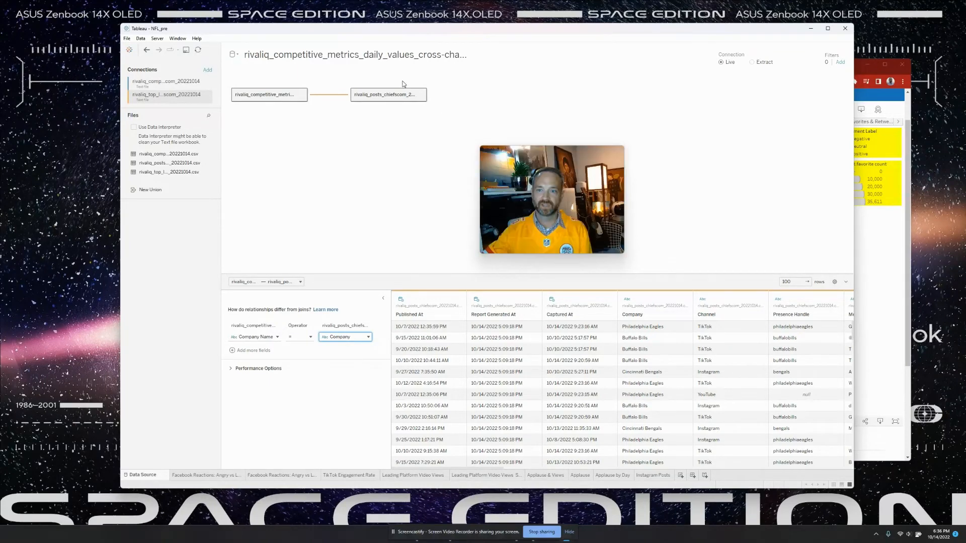
- Inspect the posts table, undo and redo the change, and add a blank Sheet 10
double_click(360, 100)
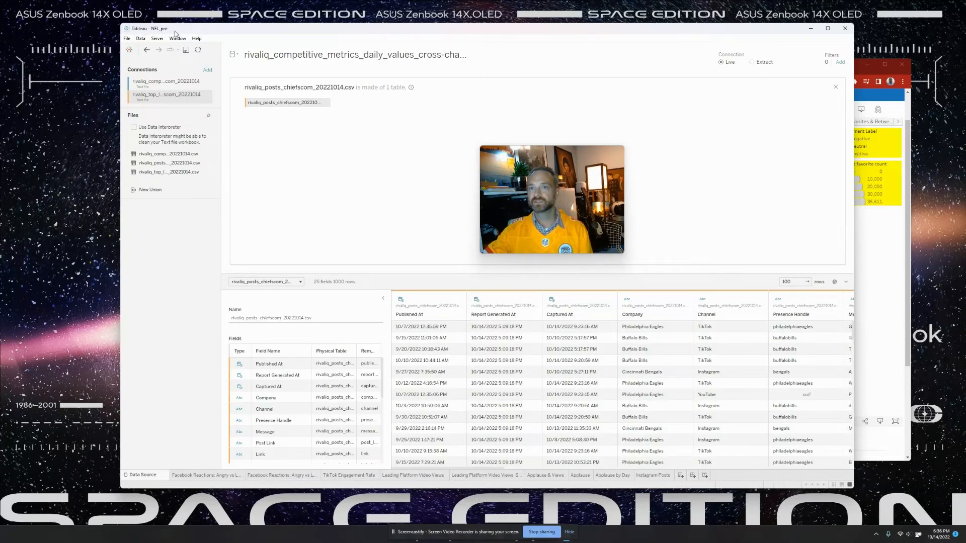
click(146, 50)
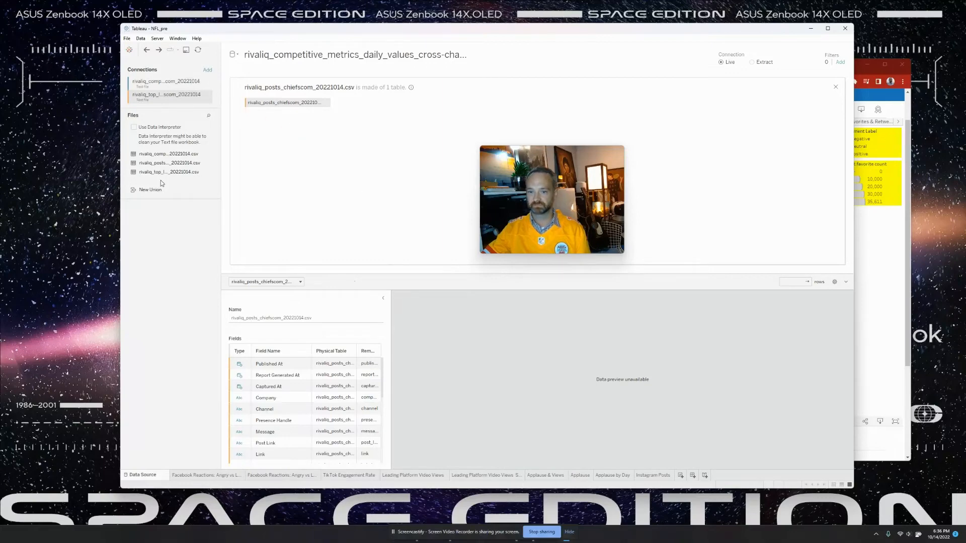
click(159, 50)
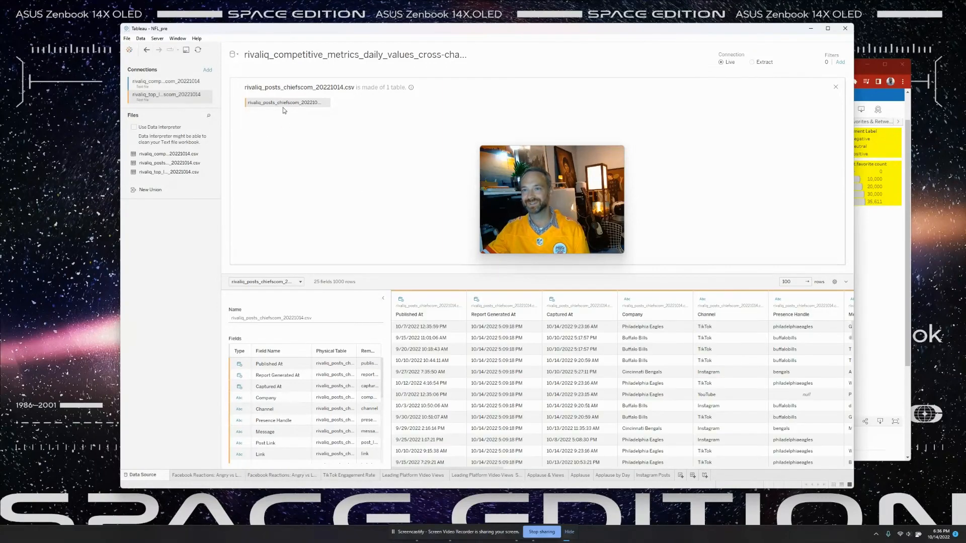
click(680, 475)
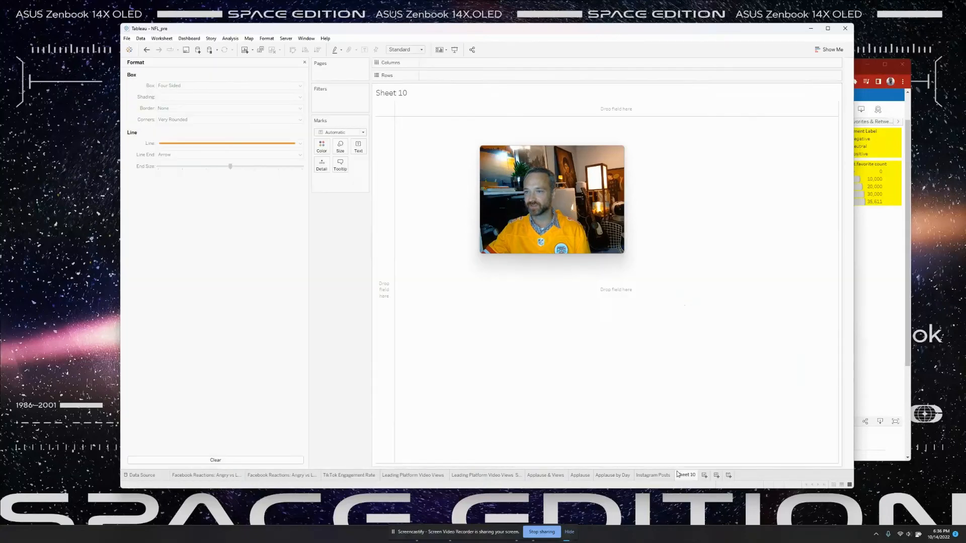
- Close the Format pane, then widen the Tableau window and move it to the right
click(305, 63)
drag(321, 30, 353, 30)
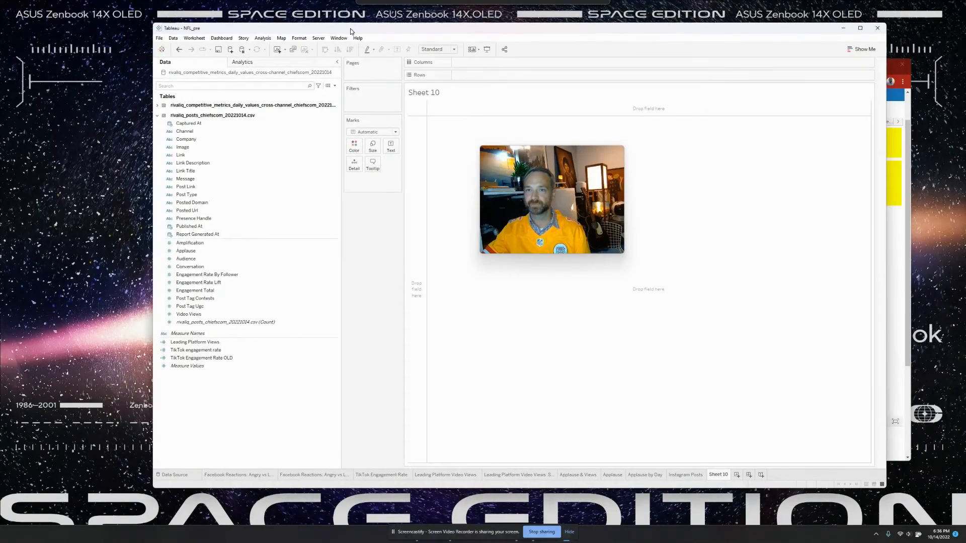
drag(153, 276, 127, 274)
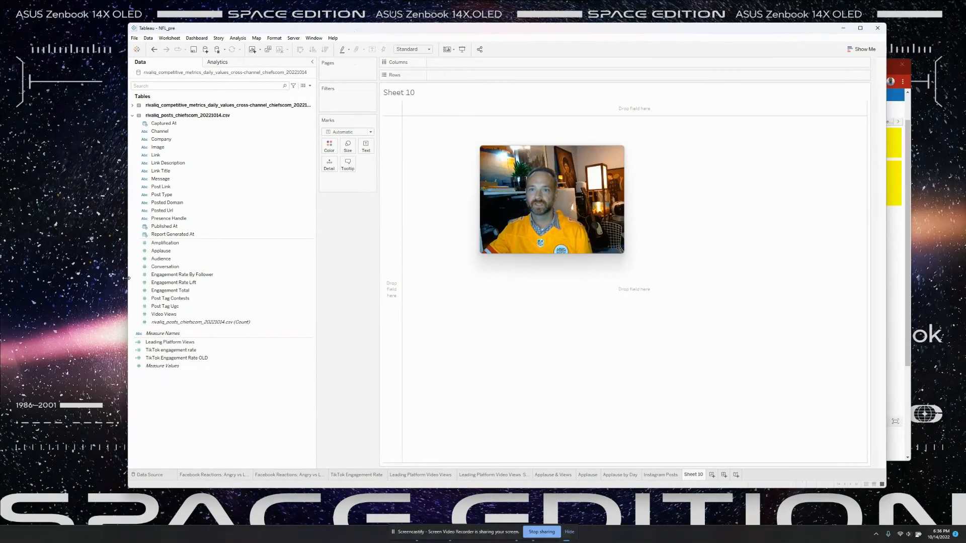
drag(270, 31, 310, 34)
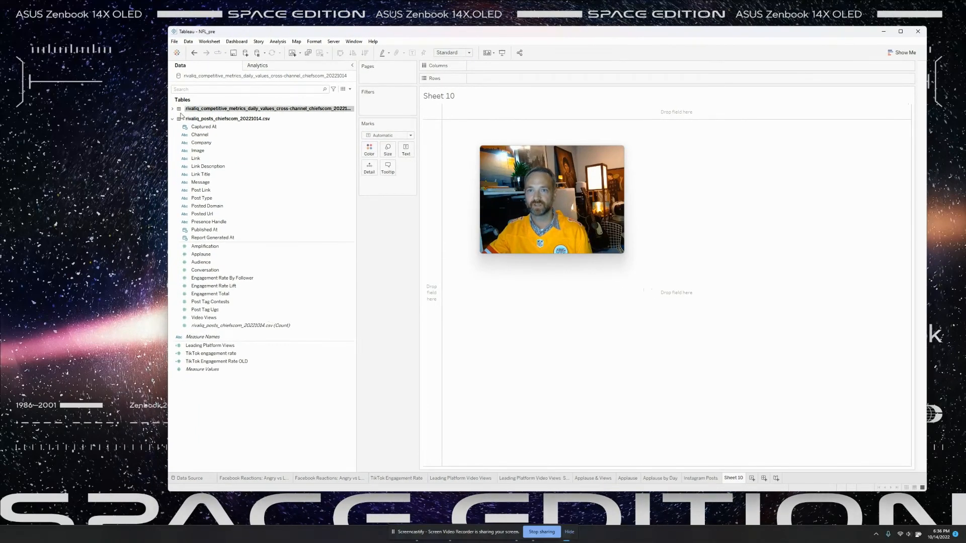
- Collapse the metrics table and expand the rivaliq_posts table in the Data pane
click(173, 111)
click(173, 110)
click(173, 120)
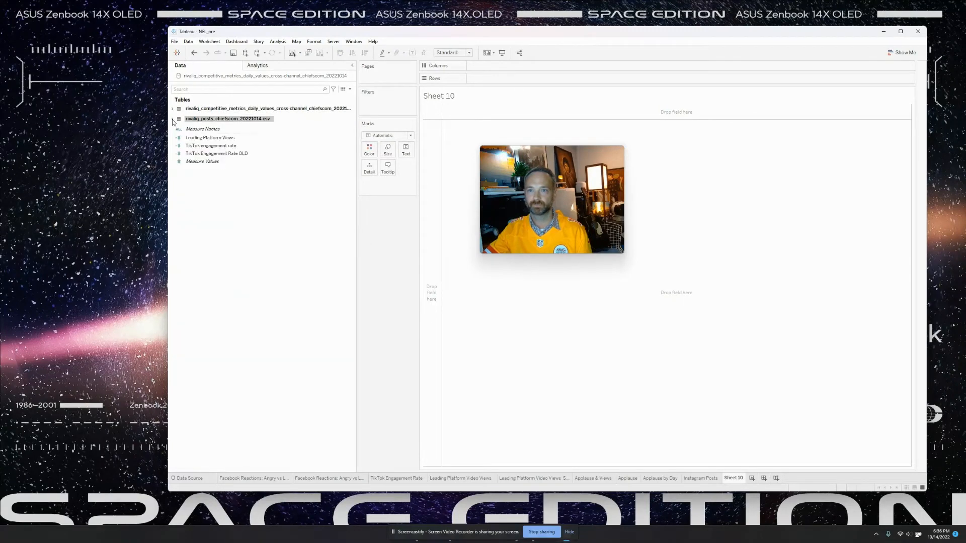
click(172, 120)
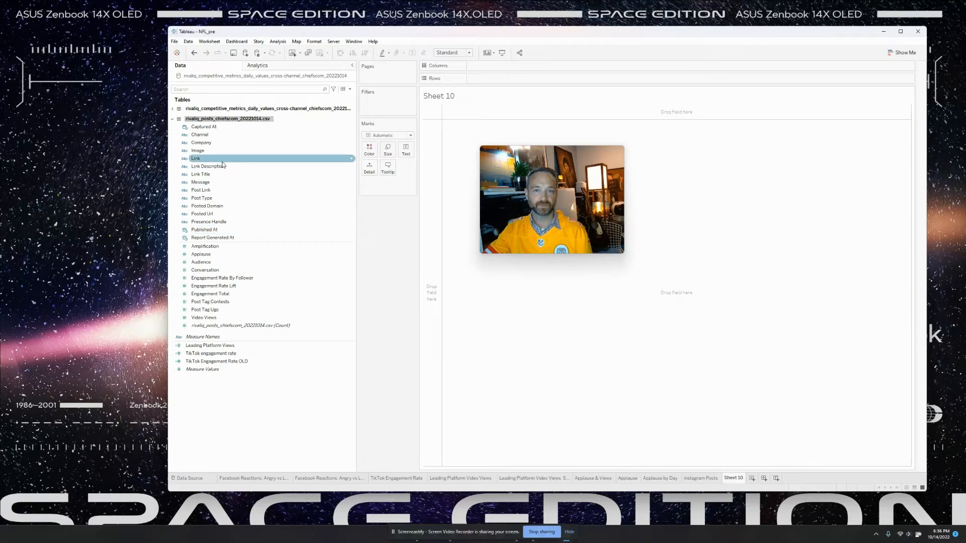
- Browse the posts fields: Link Title, Presence Handle, Image, Link, Message, Post Type, Channel
click(235, 174)
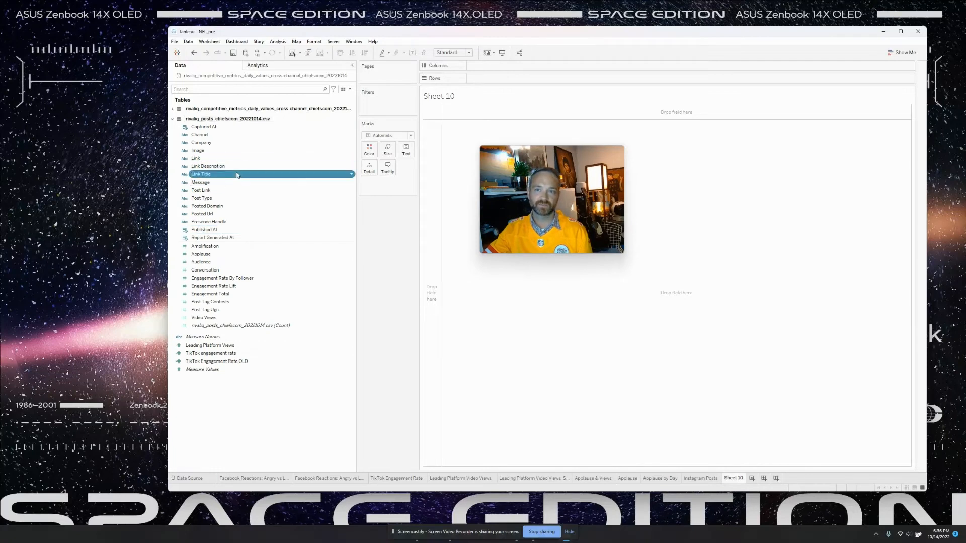
click(221, 222)
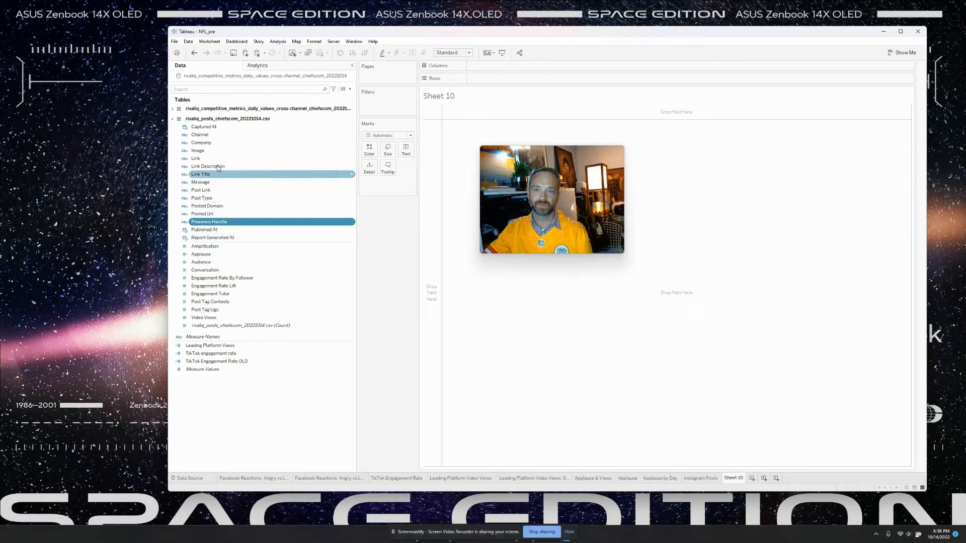
click(225, 151)
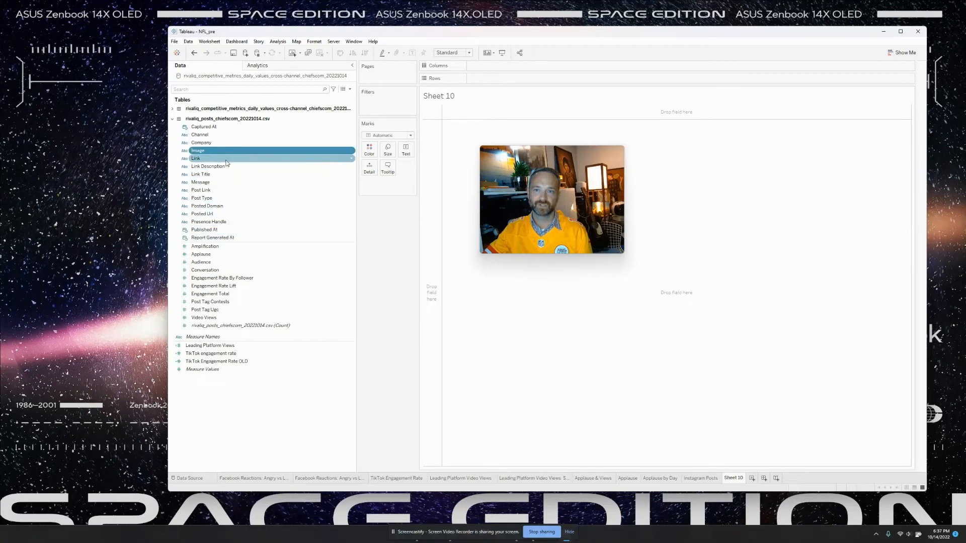
click(226, 159)
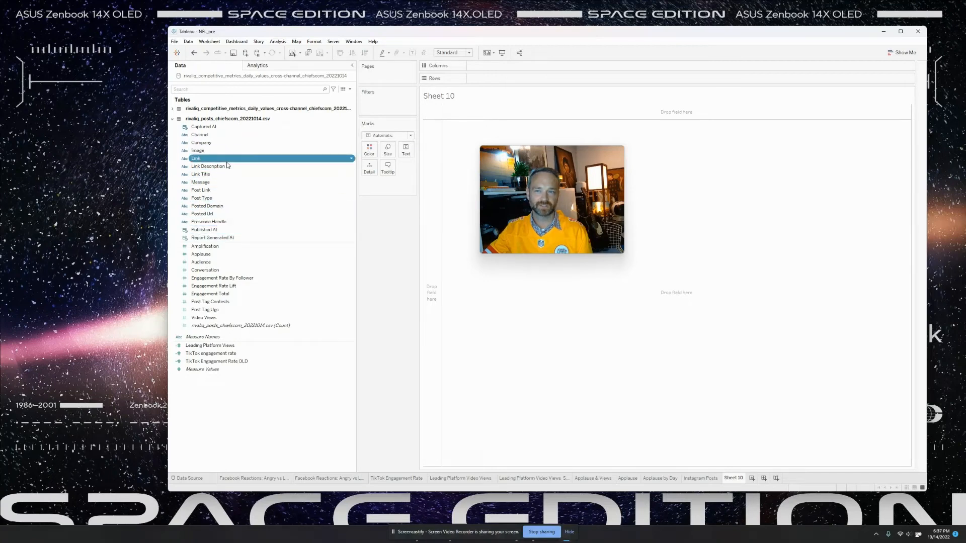
click(226, 166)
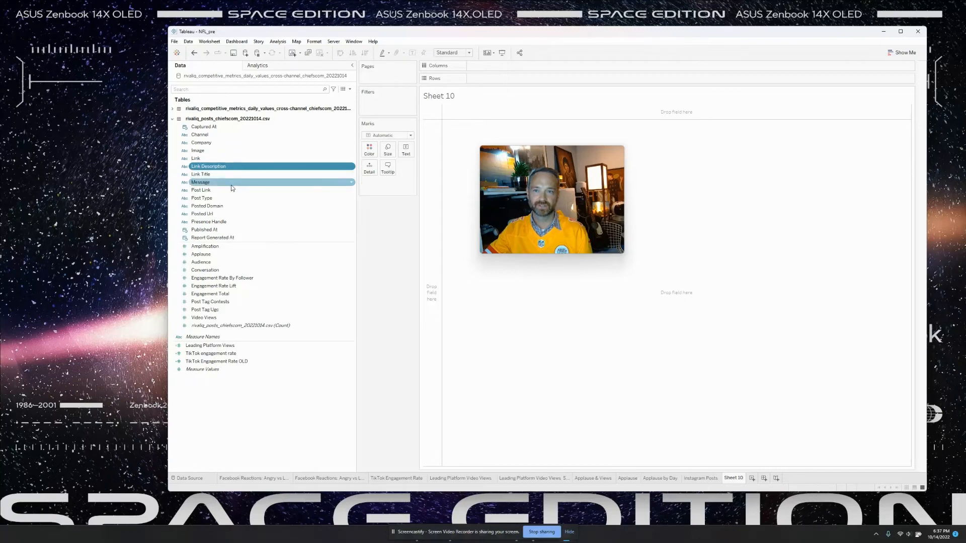
click(231, 183)
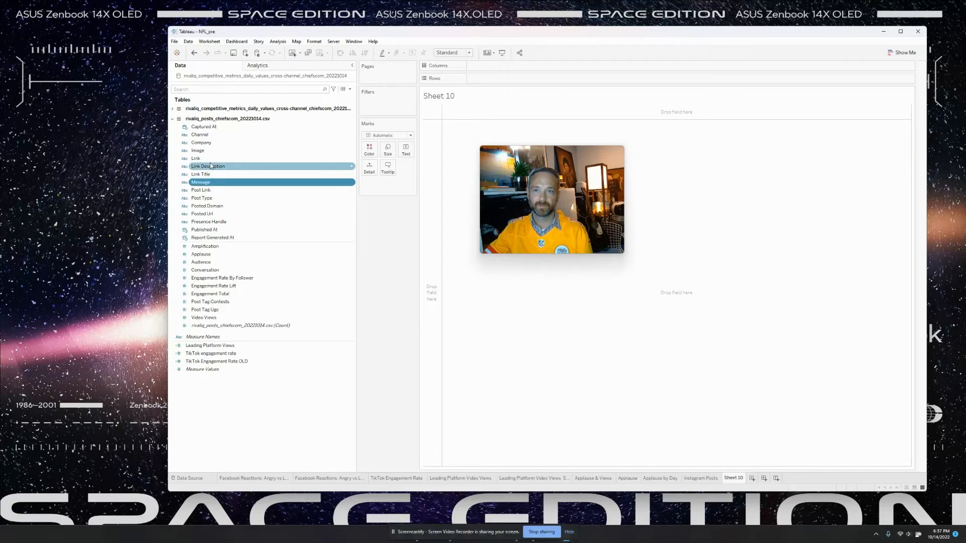
click(211, 166)
click(220, 188)
click(221, 184)
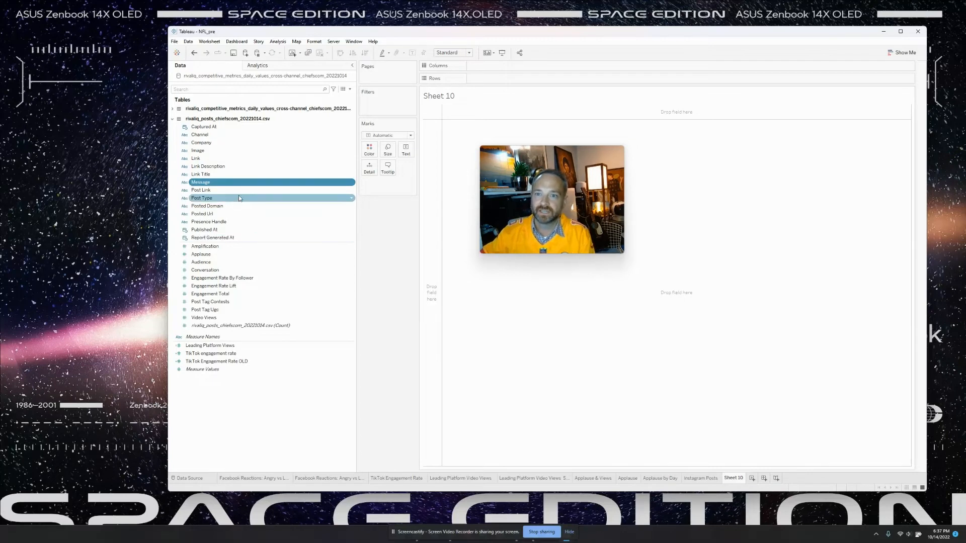
click(238, 197)
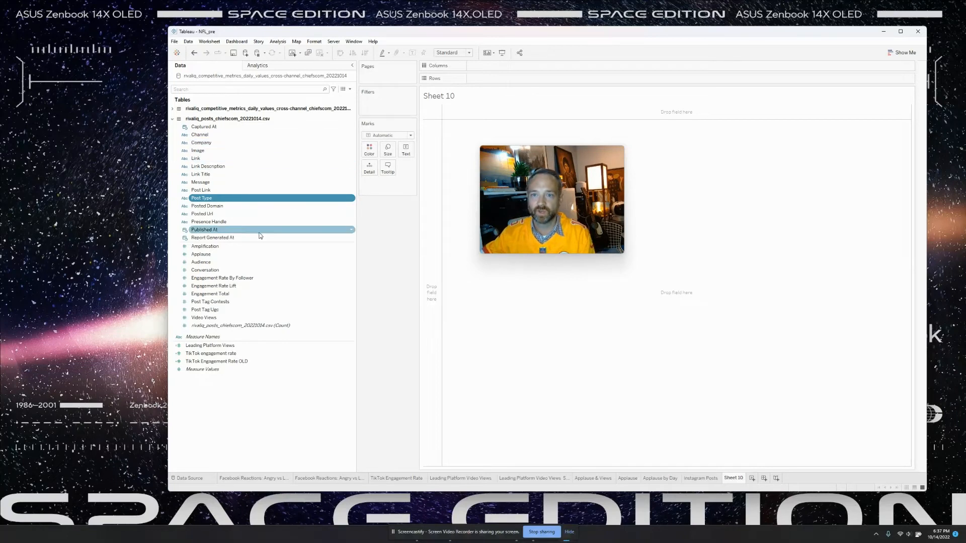
click(234, 134)
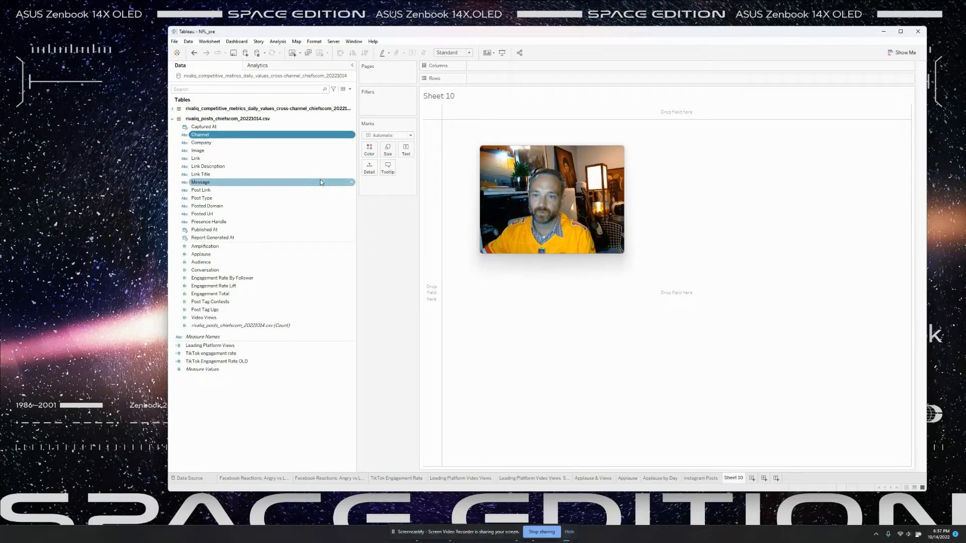
click(478, 479)
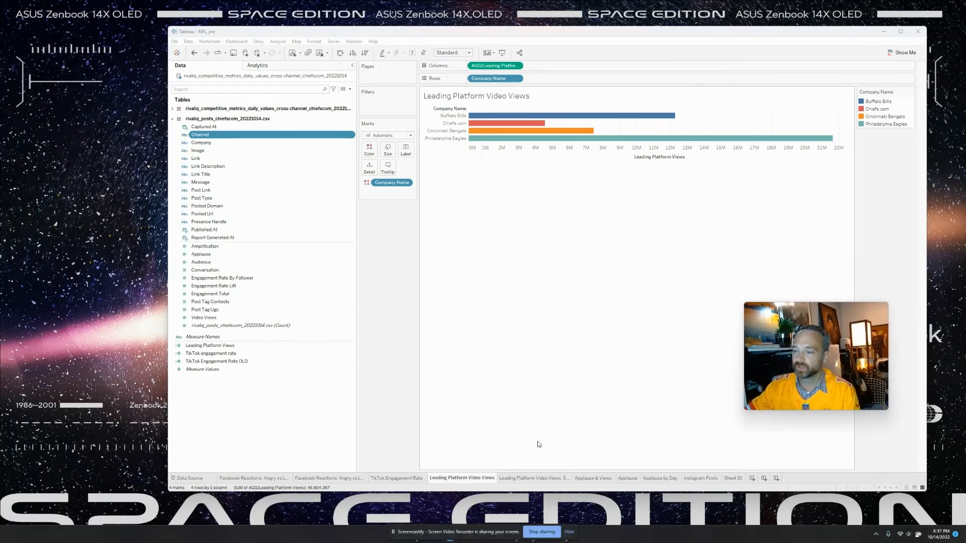
click(533, 479)
click(598, 479)
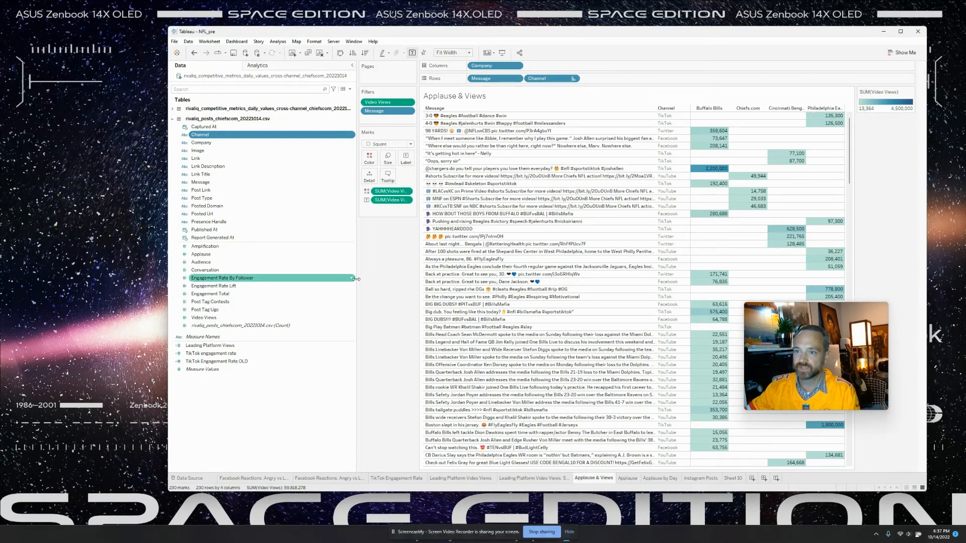
drag(356, 279, 302, 278)
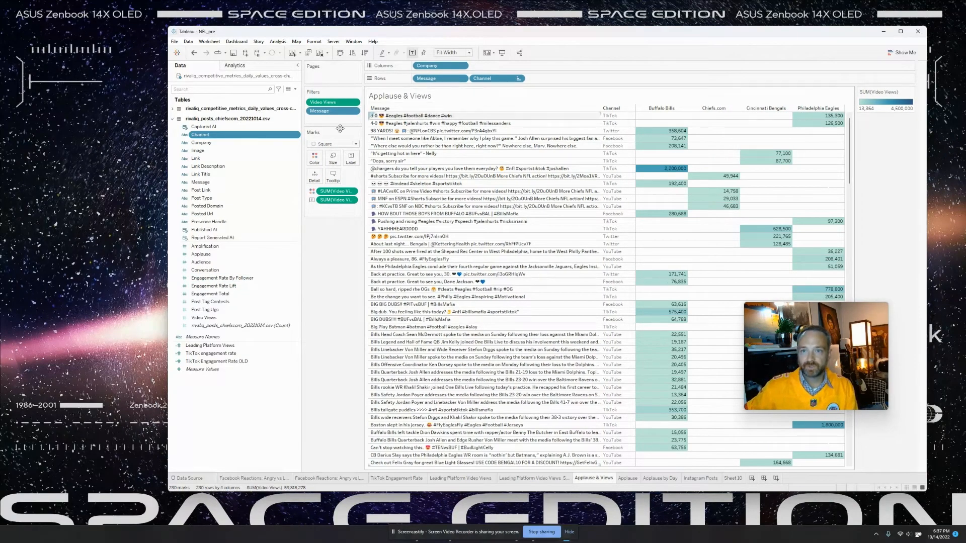
click(205, 254)
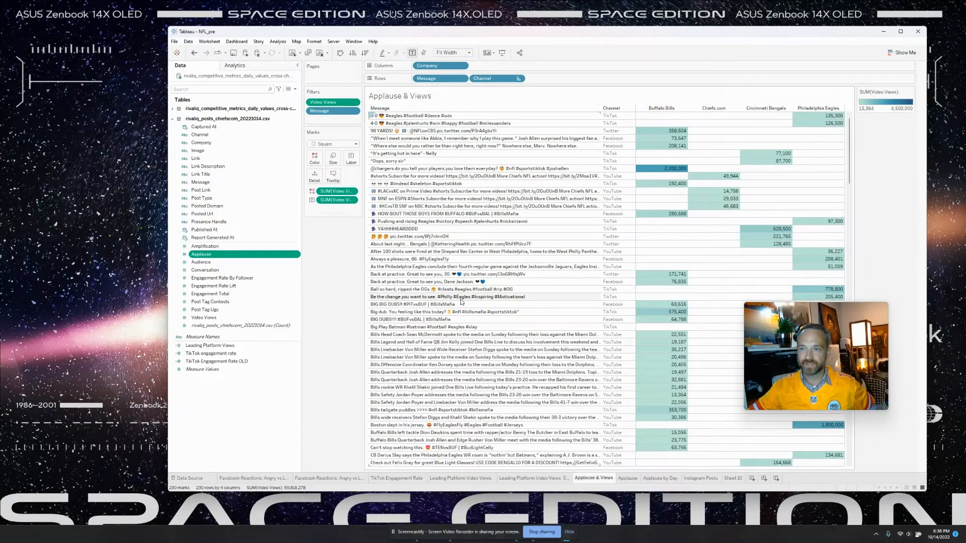
- Try Channel ahead of Message on Rows, then put Message back first
drag(484, 80, 423, 83)
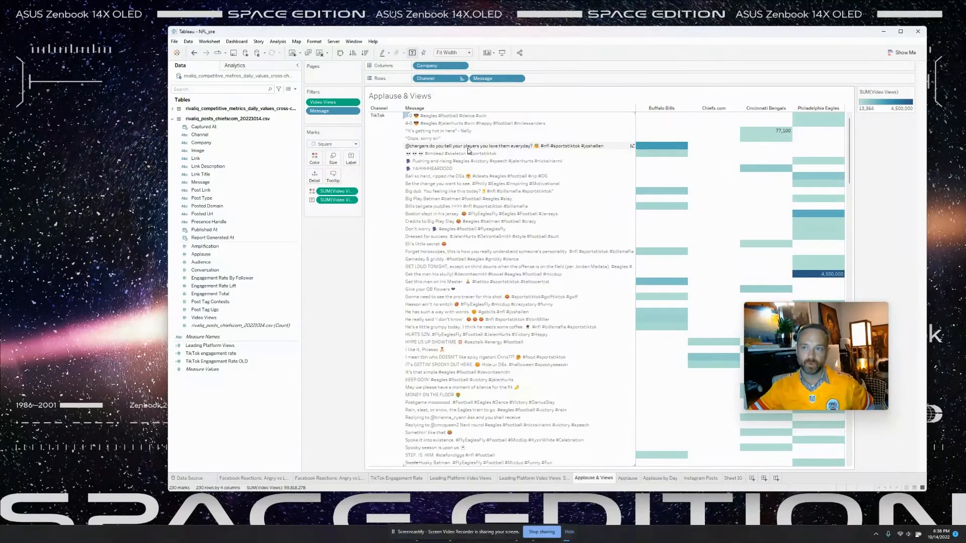
scroll(482, 203, down, 15)
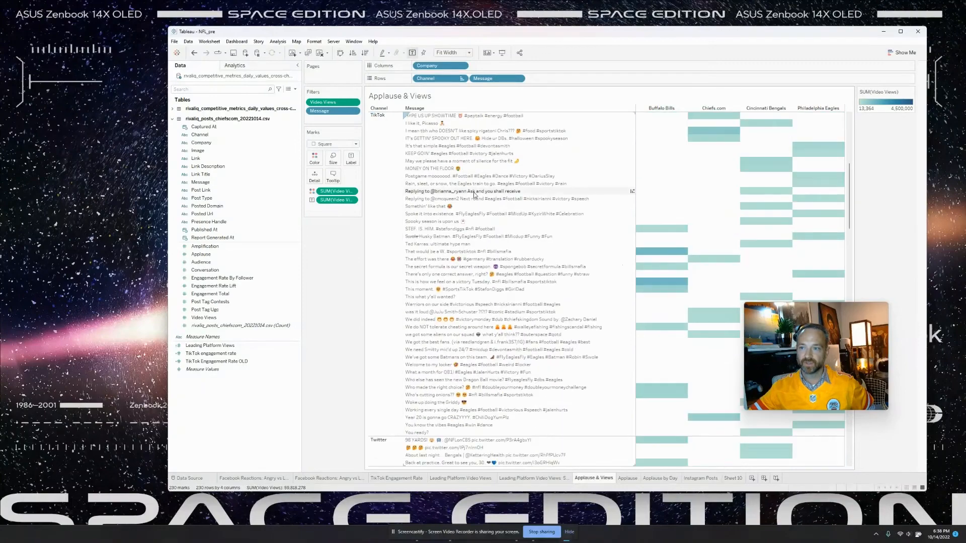
scroll(481, 202, down, 5)
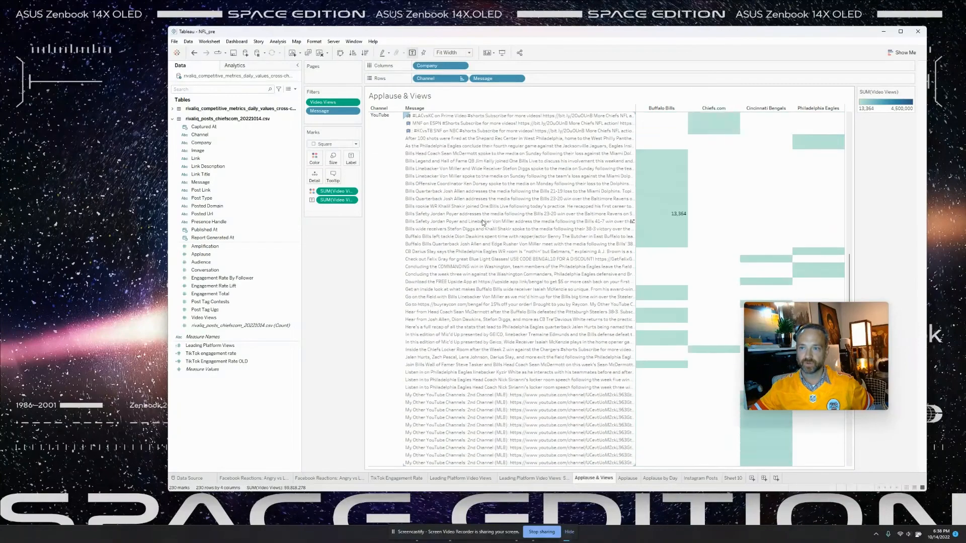
scroll(479, 216, down, 3)
drag(495, 78, 418, 84)
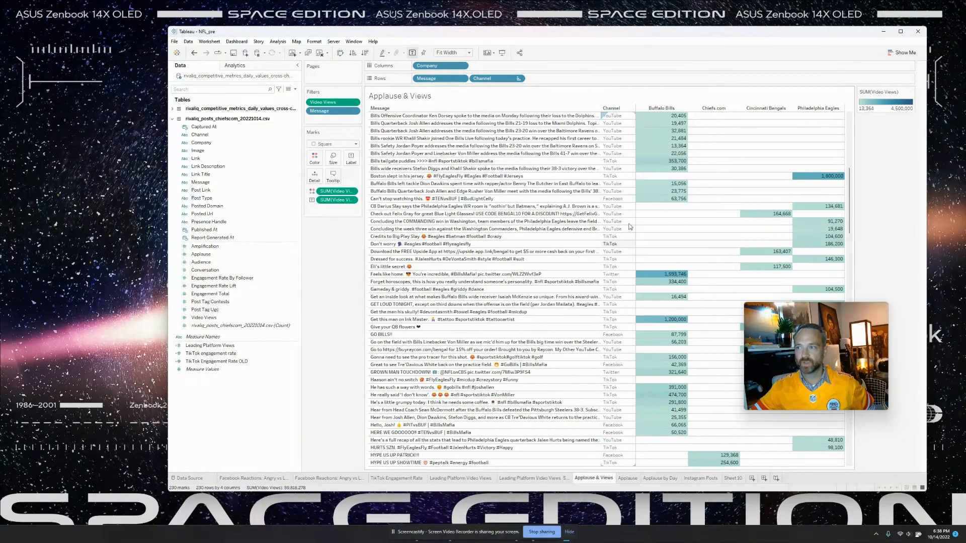
- Sort by Buffalo Bills views descending and check the 3,243,176, 491,600 and 1,300,000 values
click(684, 108)
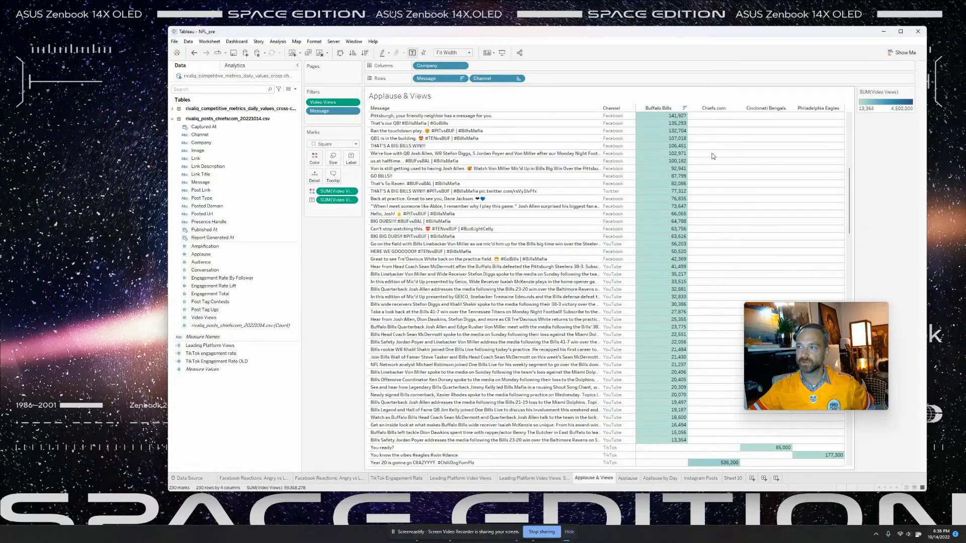
scroll(704, 150, up, 5)
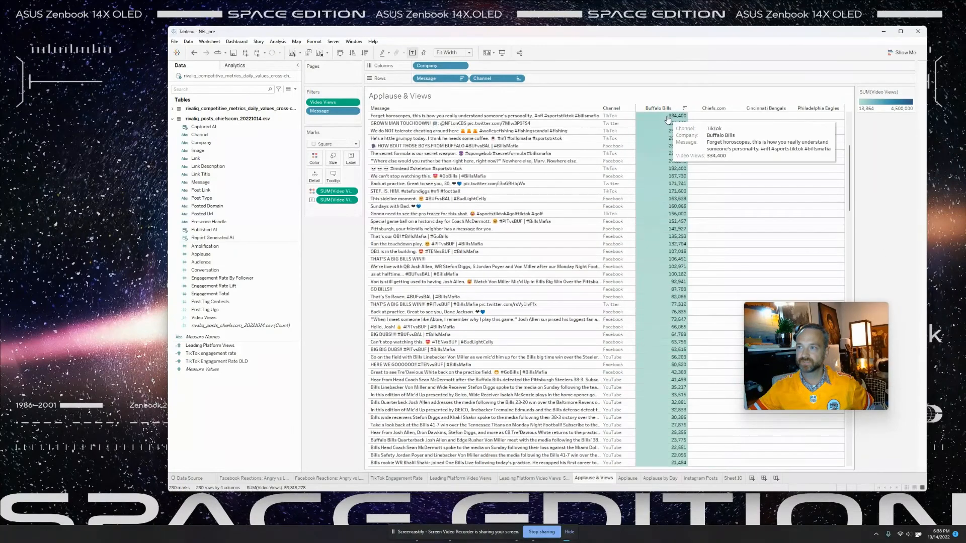
scroll(667, 121, up, 6)
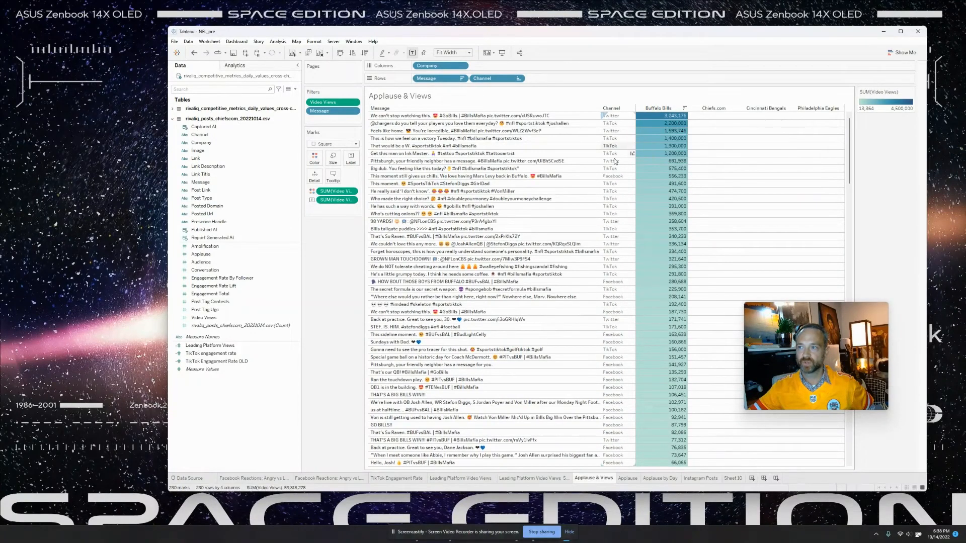
click(656, 117)
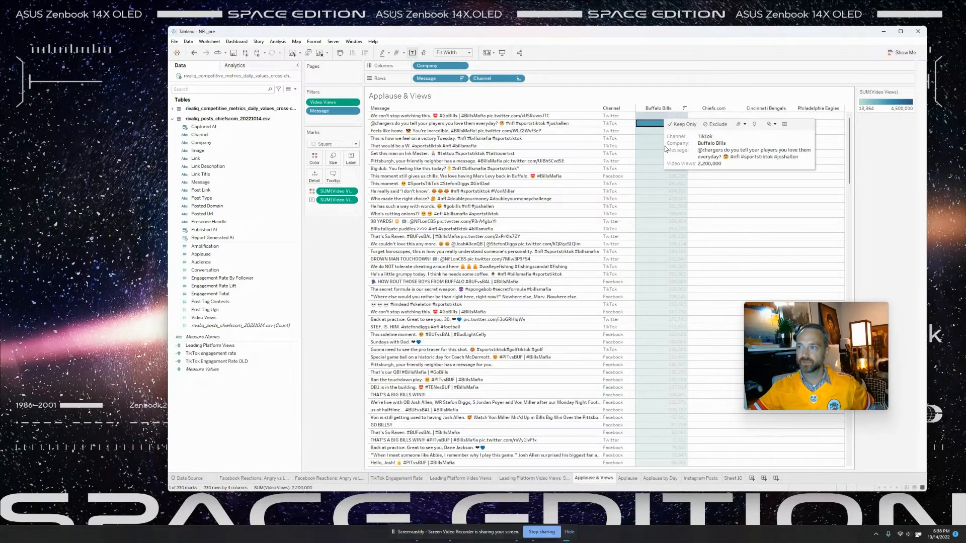
click(659, 183)
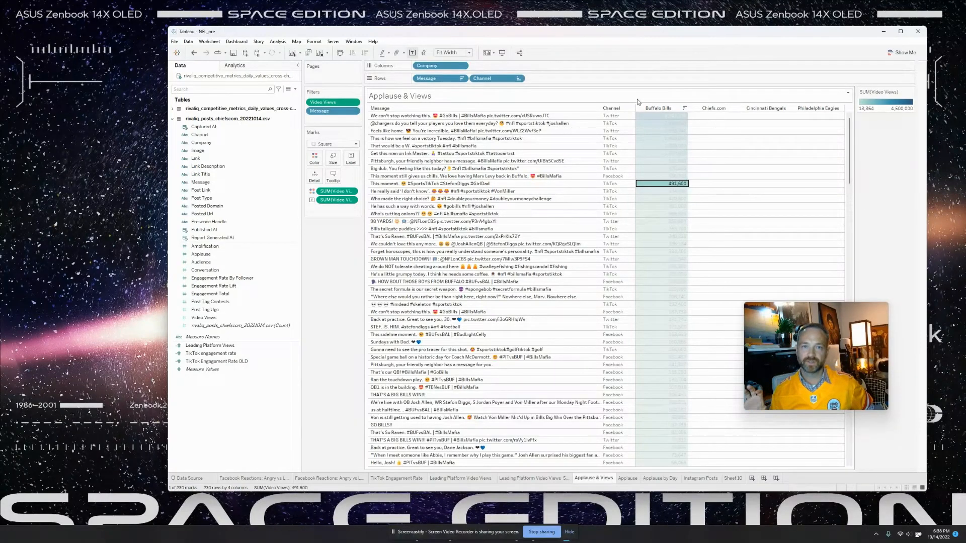
click(622, 146)
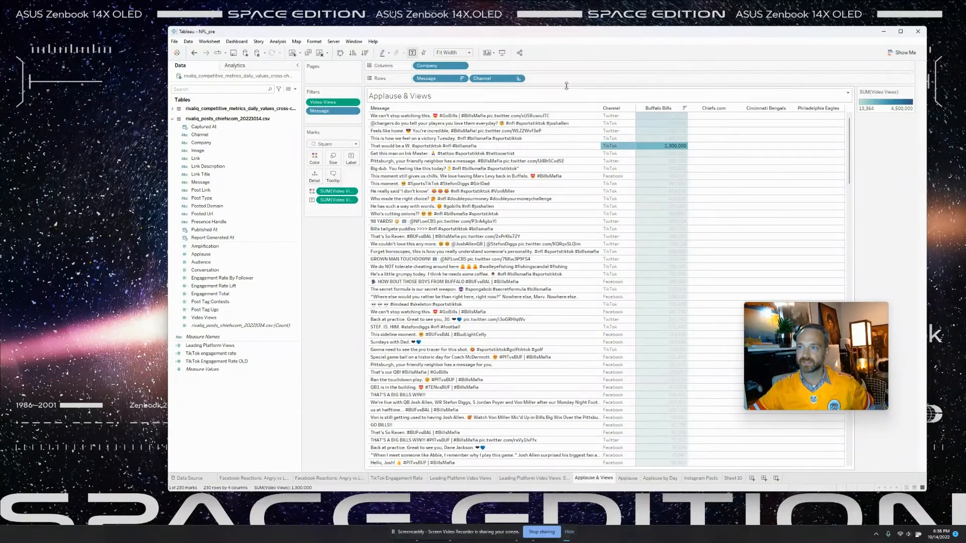
- Move Channel ahead of Message on Rows and keep only the TikTok rows
drag(482, 79, 423, 80)
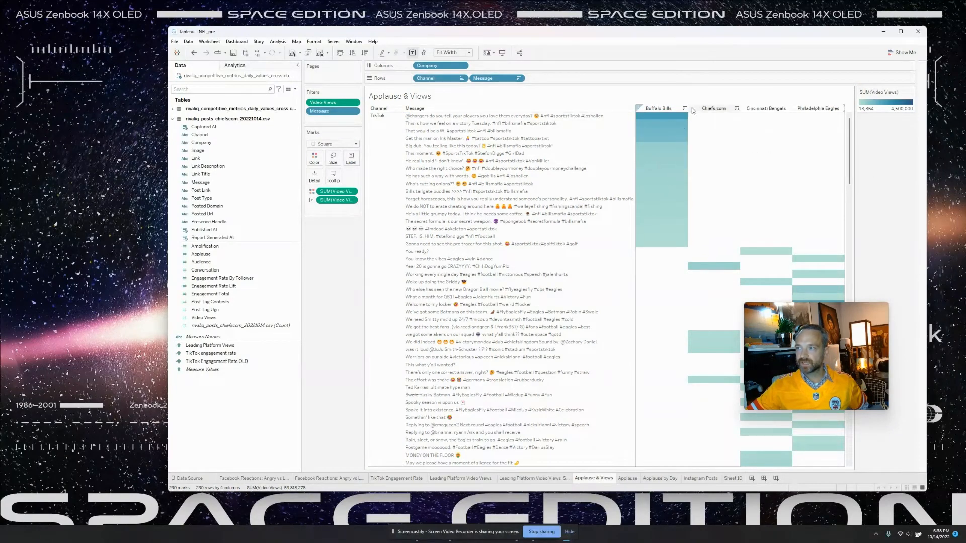
mouse_move(685, 123)
click(381, 117)
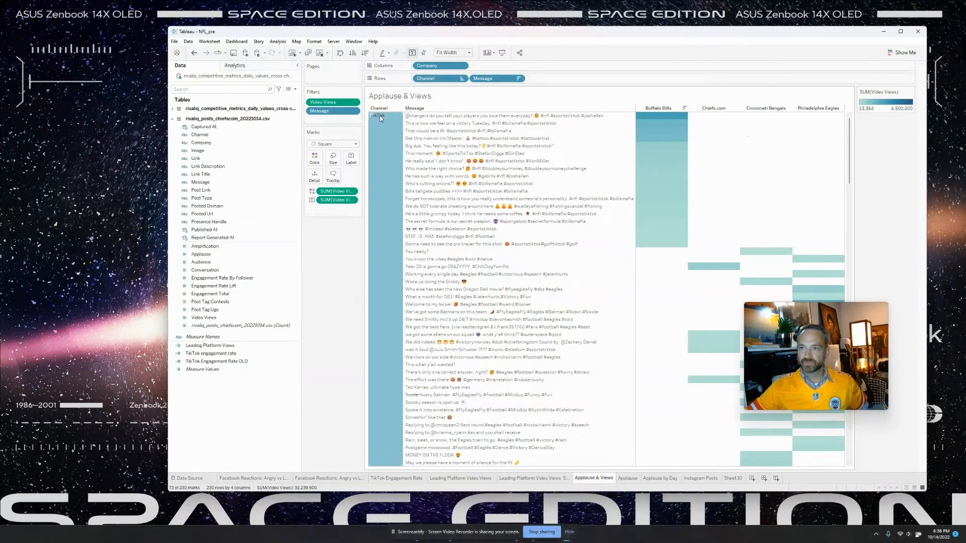
right_click(380, 117)
click(402, 120)
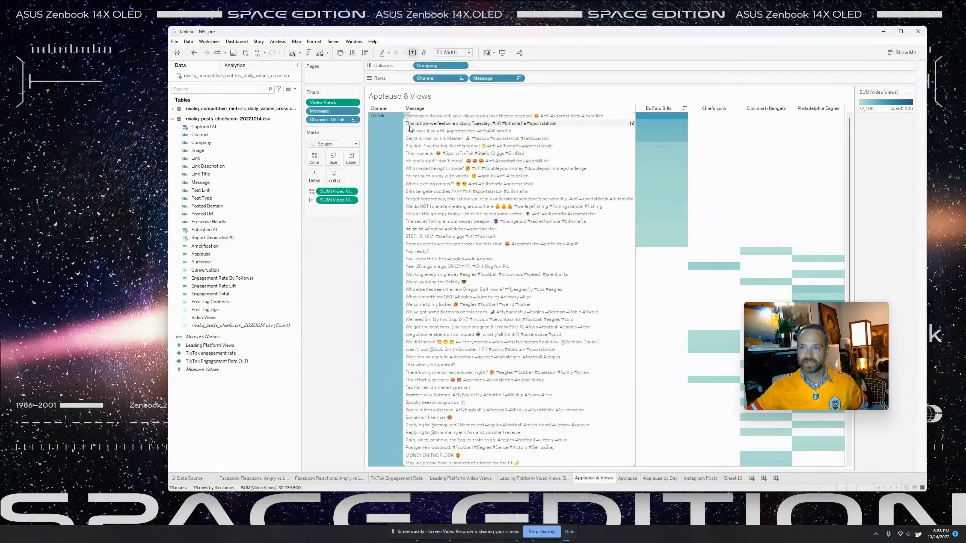
- Scroll through the TikTok-only Applause & Views table to review its rows
scroll(537, 267, down, 4)
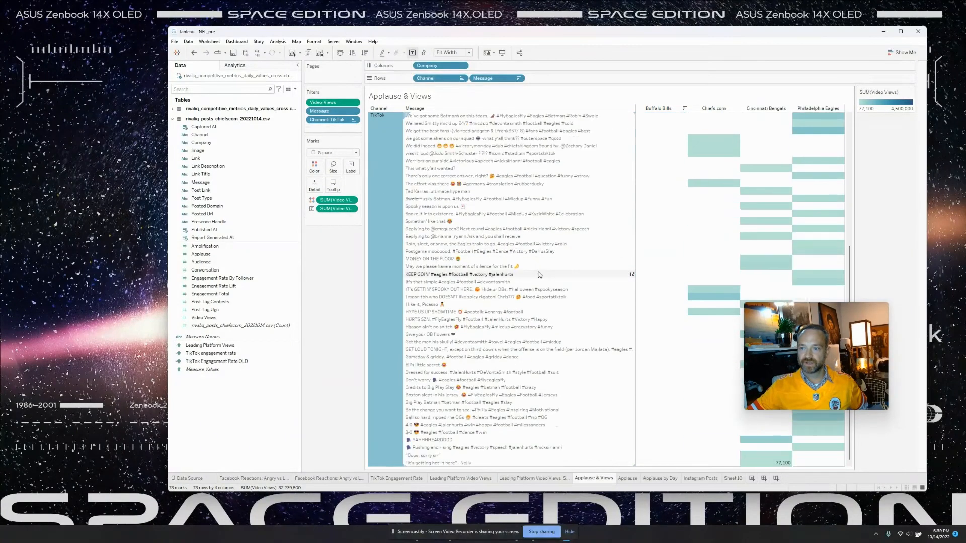
scroll(544, 282, up, 4)
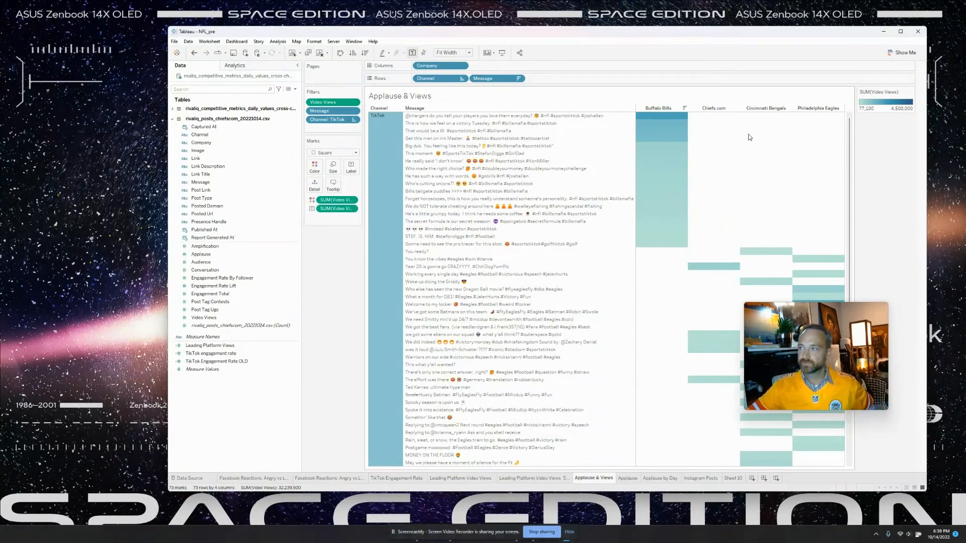
scroll(797, 151, down, 5)
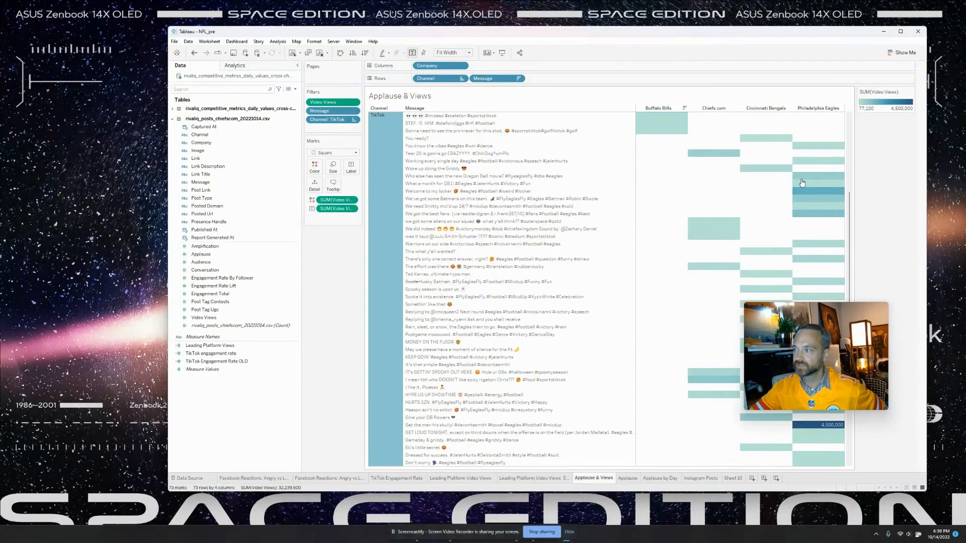
scroll(801, 183, down, 4)
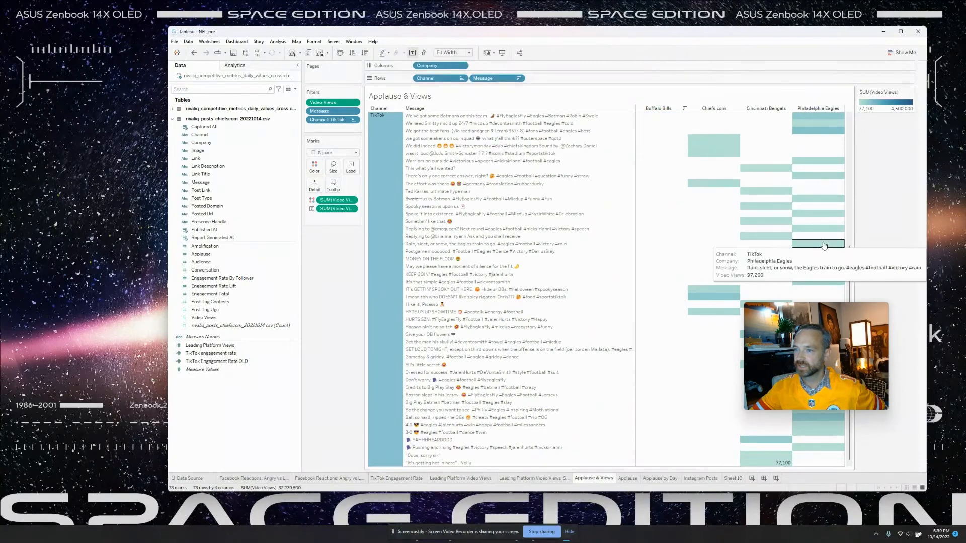
scroll(823, 246, up, 9)
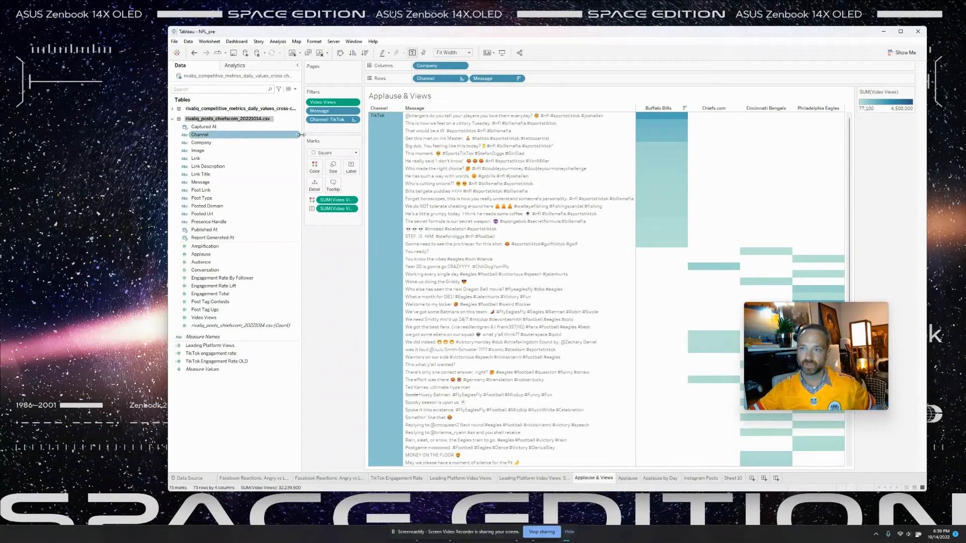
mouse_move(653, 130)
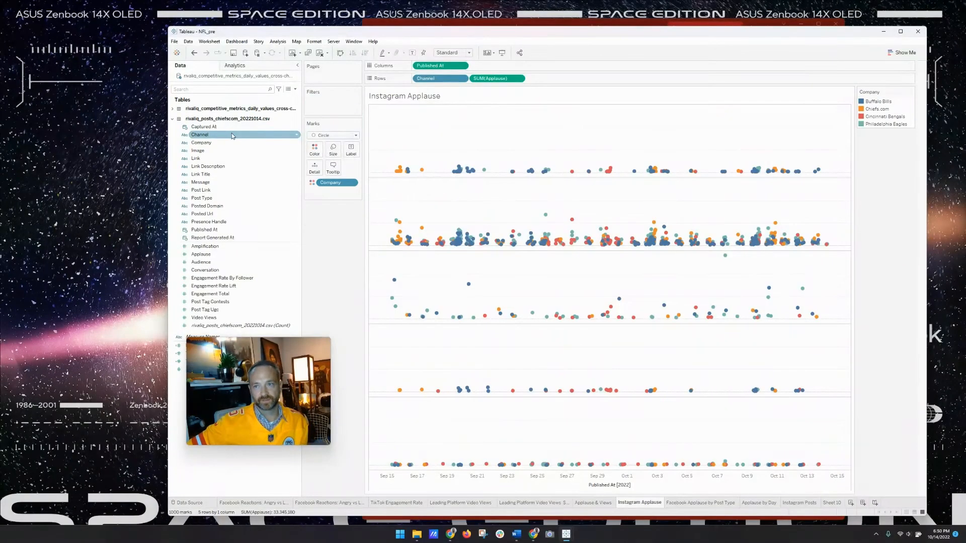
- Filter the Instagram Applause chart to the Instagram channel only
drag(232, 134, 331, 100)
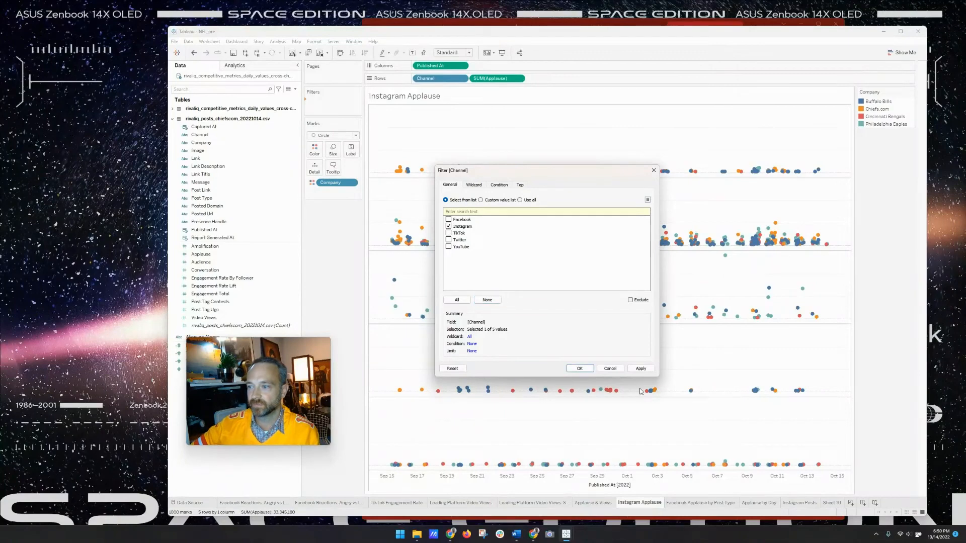
click(642, 368)
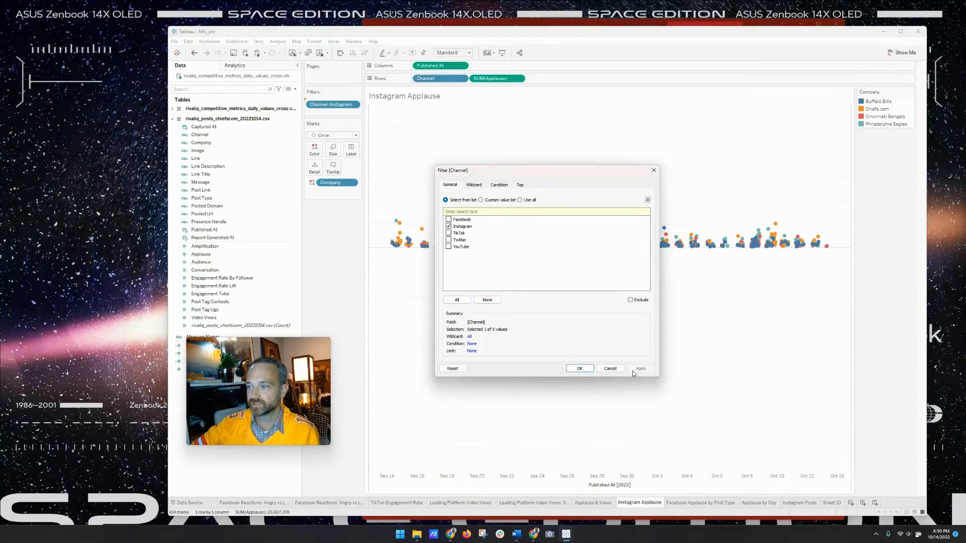
click(580, 369)
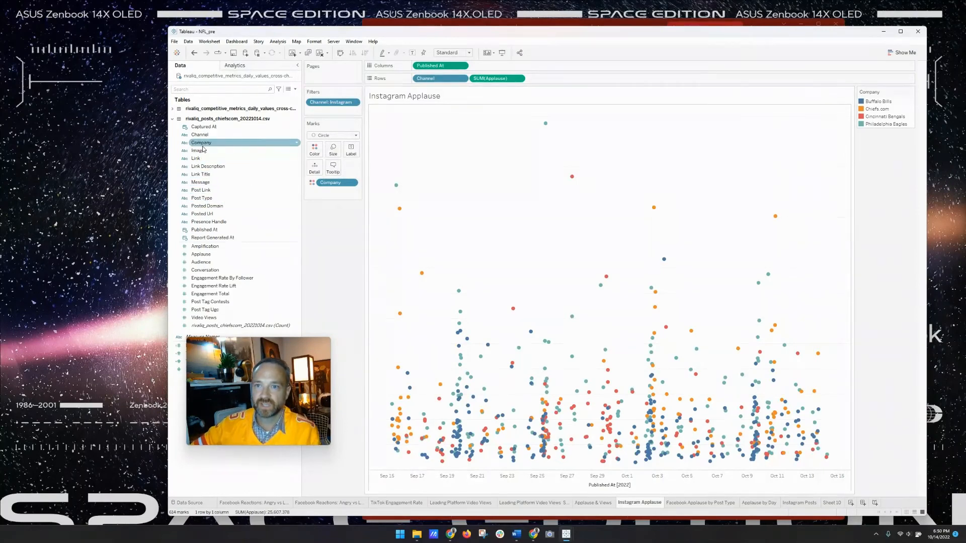
- Try splitting rows by Company, remove it, and size the dots by SUM(Applause)
drag(202, 143, 414, 84)
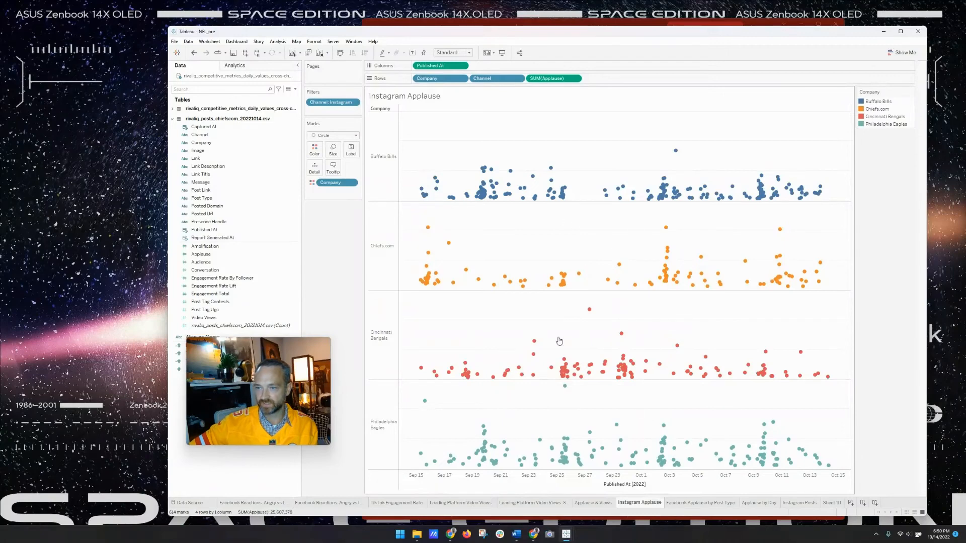
drag(426, 78, 297, 127)
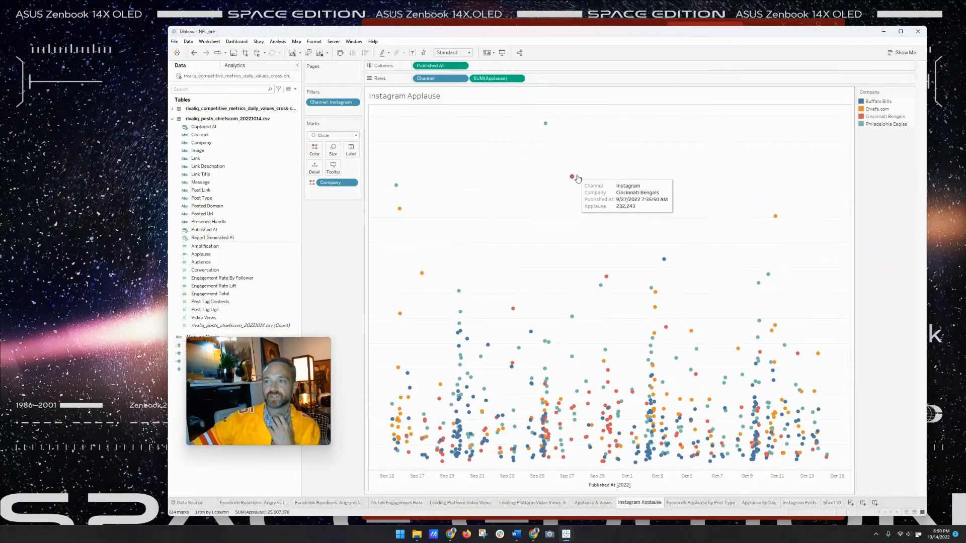
mouse_move(546, 122)
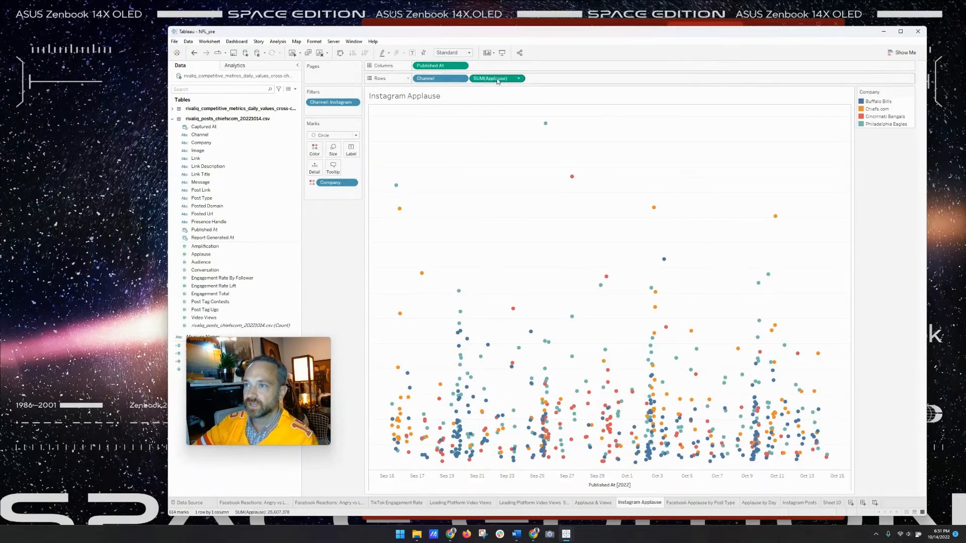
drag(497, 80, 341, 192)
- Set the circle marks to 76% opacity and review the border colour options
click(333, 150)
click(315, 150)
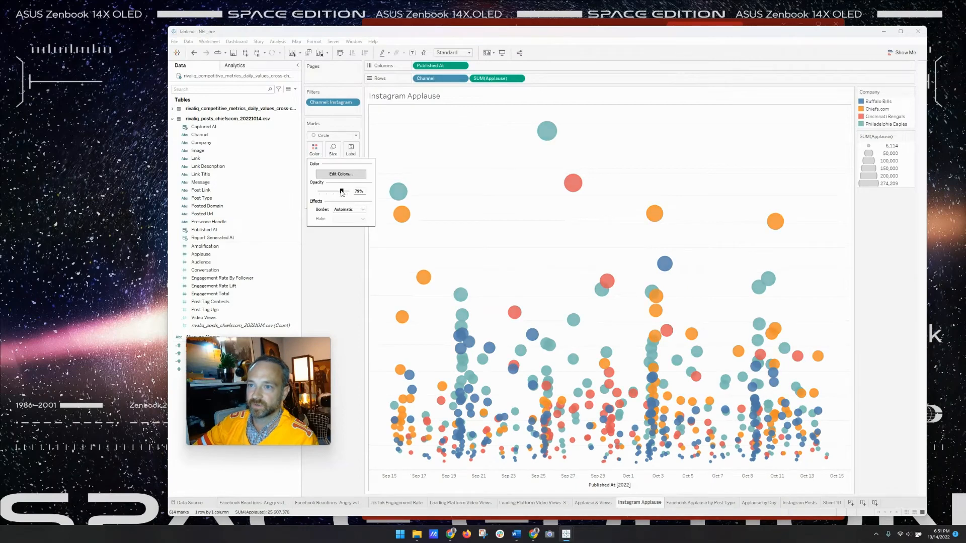
click(349, 209)
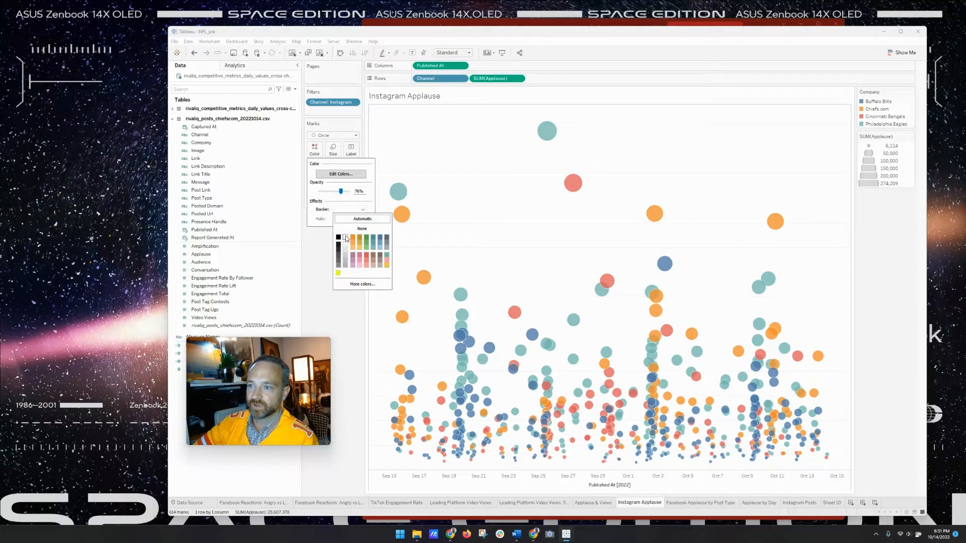
click(317, 273)
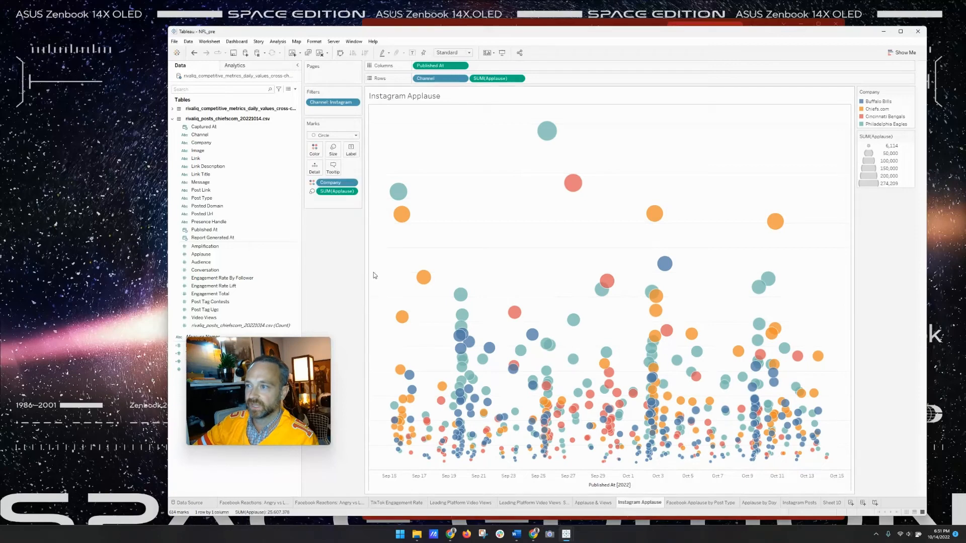
- Remove the 'Published At' title from the date axis
double_click(623, 490)
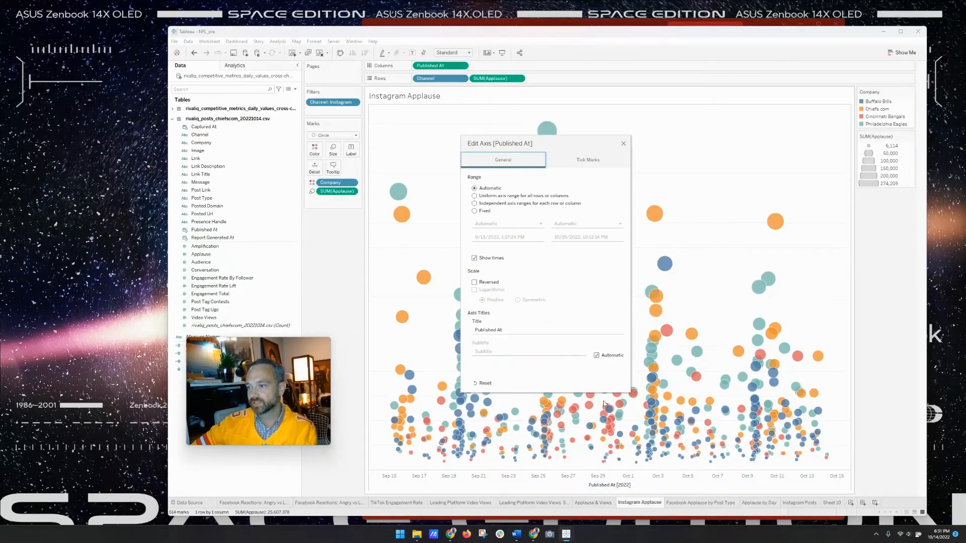
triple_click(522, 331)
key(BackSpace)
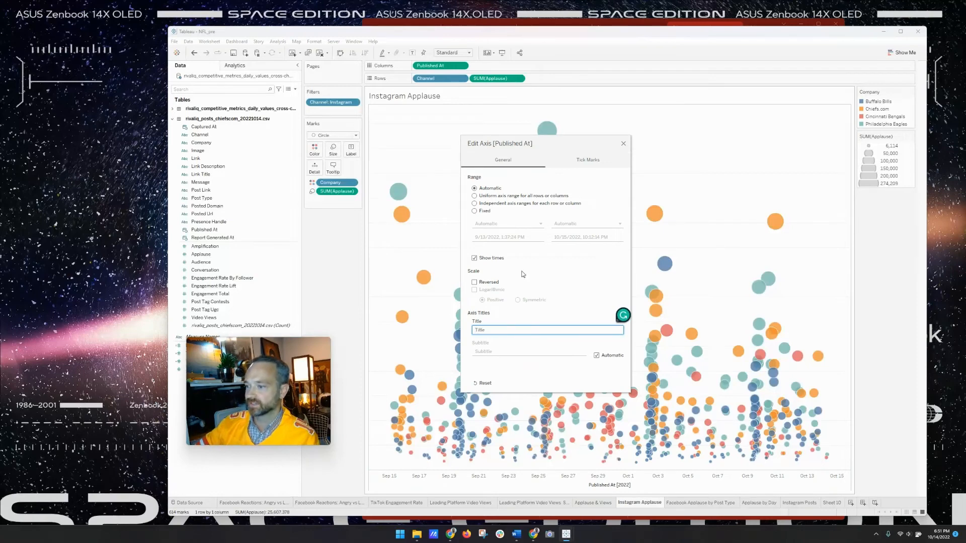
click(623, 144)
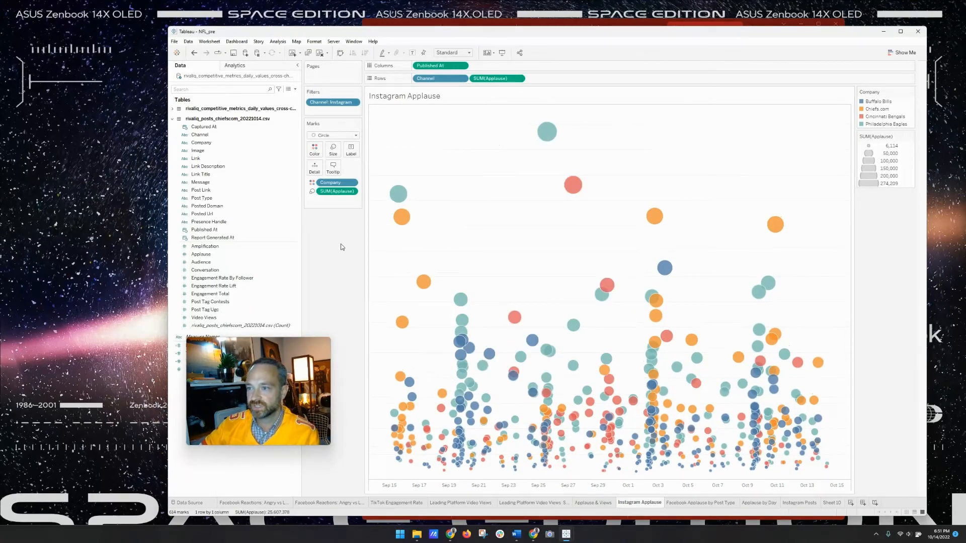
- Open the Edit Colors dialog for the Company team colours
mouse_move(550, 139)
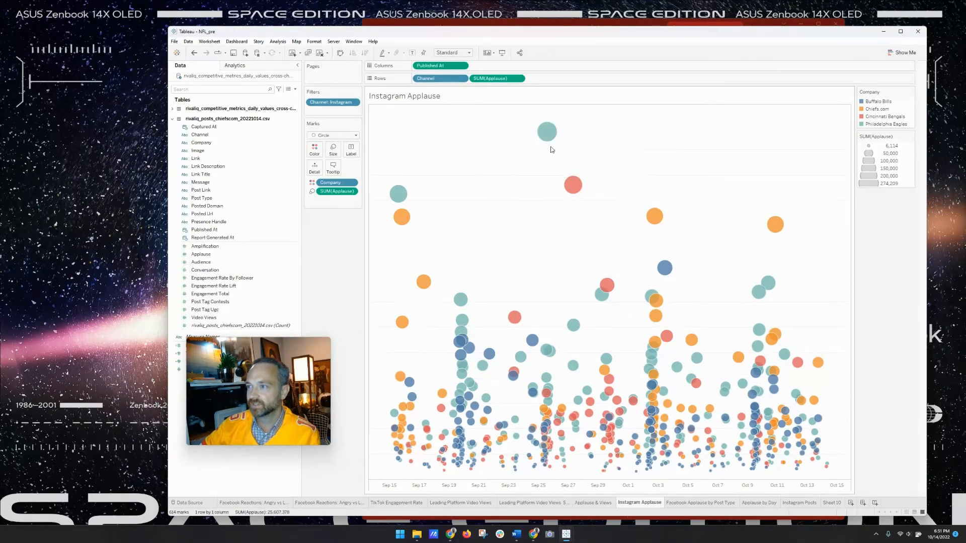
mouse_move(575, 188)
mouse_move(654, 218)
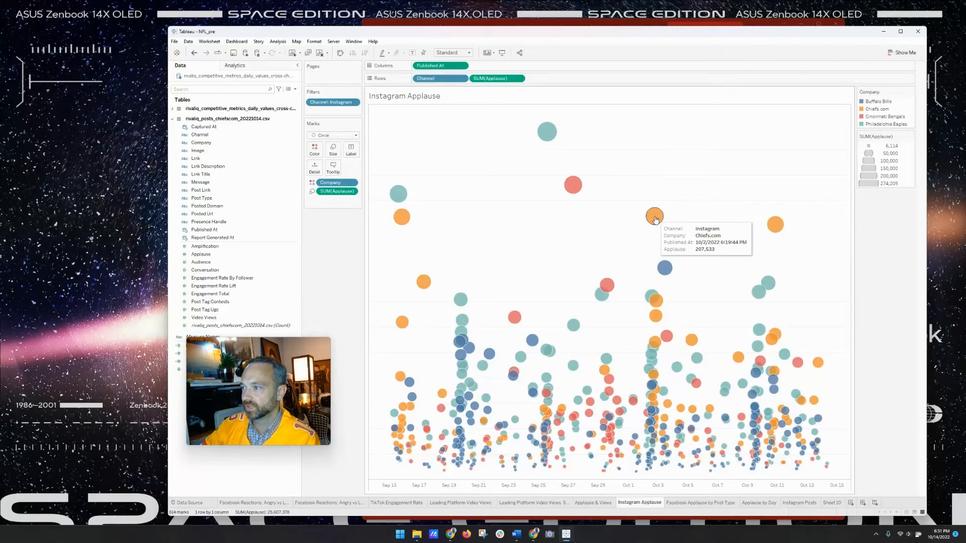
click(314, 150)
click(338, 174)
- Colour Chiefs.com red and Cincinnati Bengals orange, and apply the change
click(466, 219)
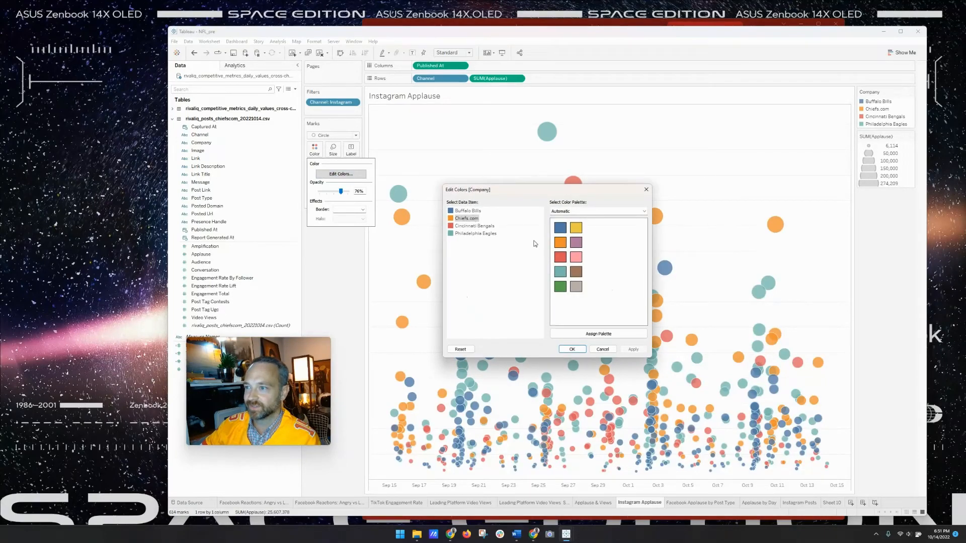
click(559, 257)
click(475, 226)
click(560, 243)
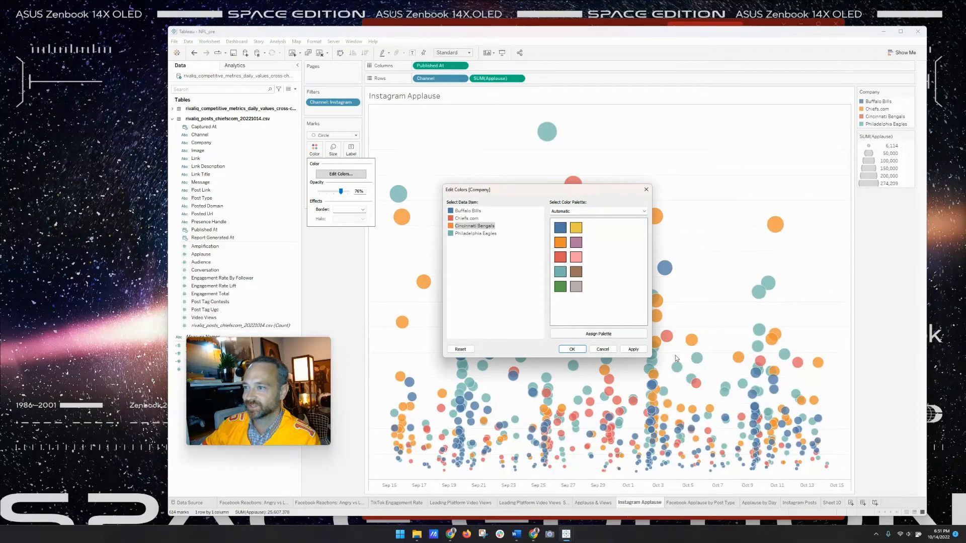
click(633, 349)
click(572, 349)
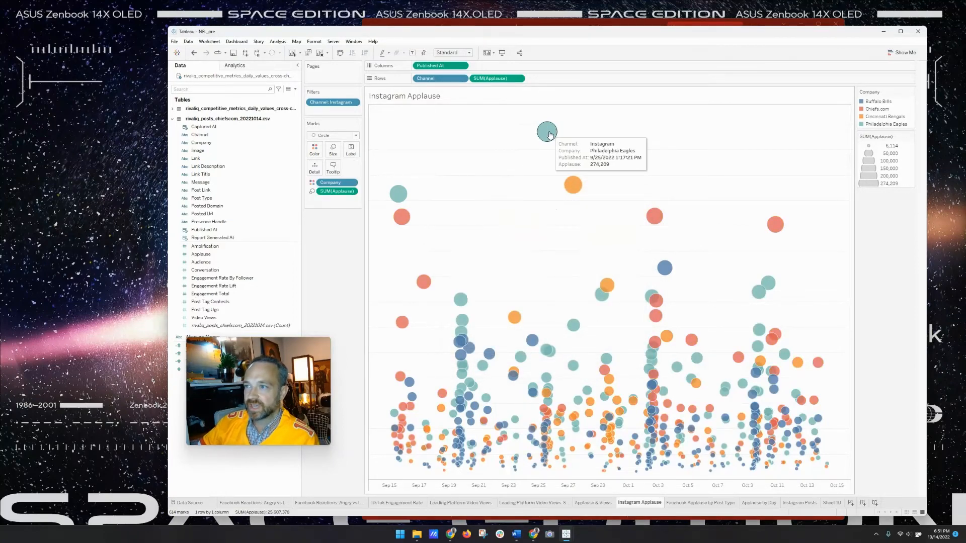
- Start a mark annotation on the high orange Bengals bubble, then cancel it
right_click(573, 184)
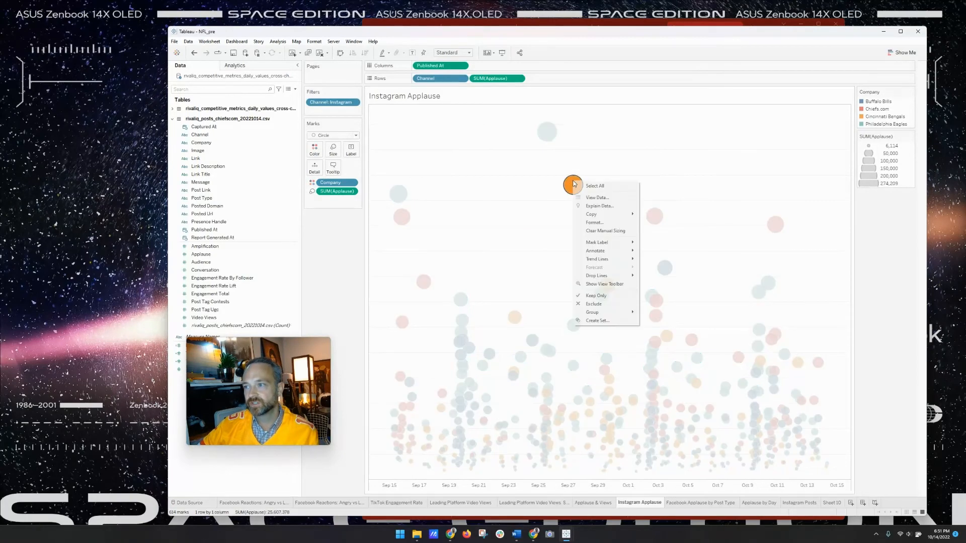
mouse_move(605, 216)
mouse_move(611, 249)
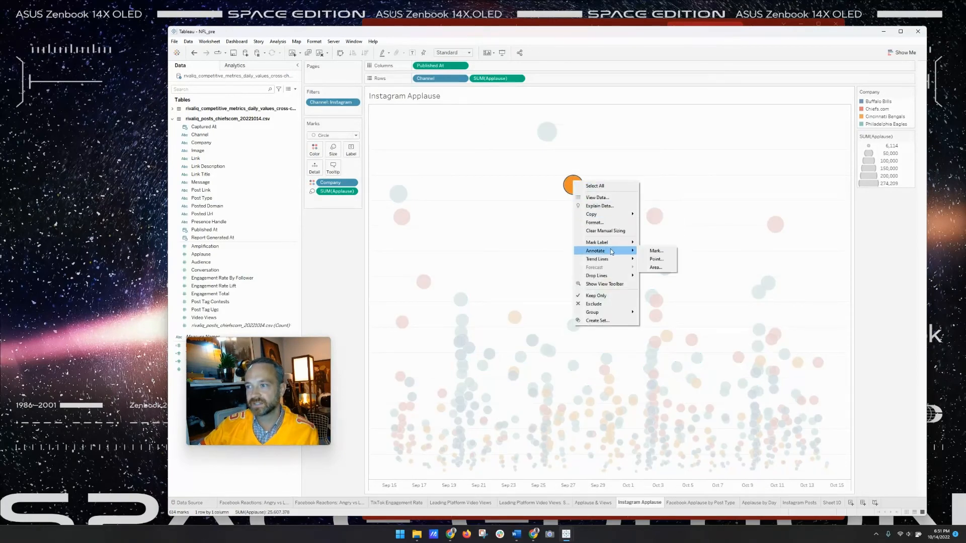
click(649, 251)
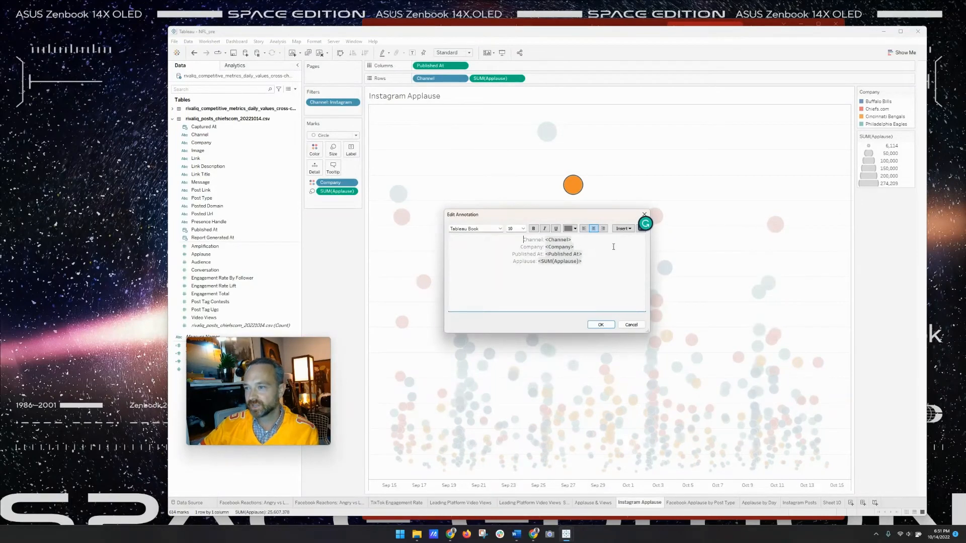
click(624, 229)
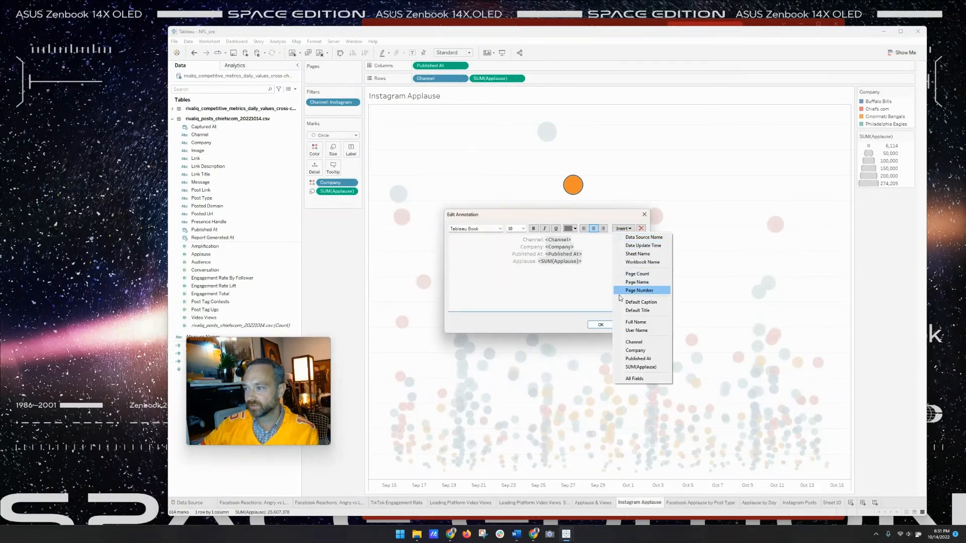
click(558, 283)
click(645, 214)
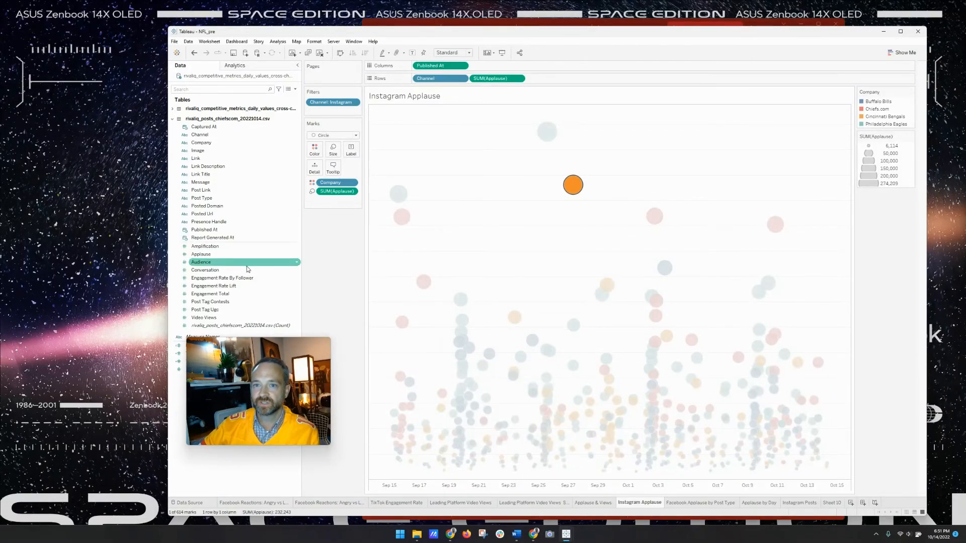
- Add Message to Detail, turn on mark labels, and move Message onto Label
drag(219, 182, 313, 168)
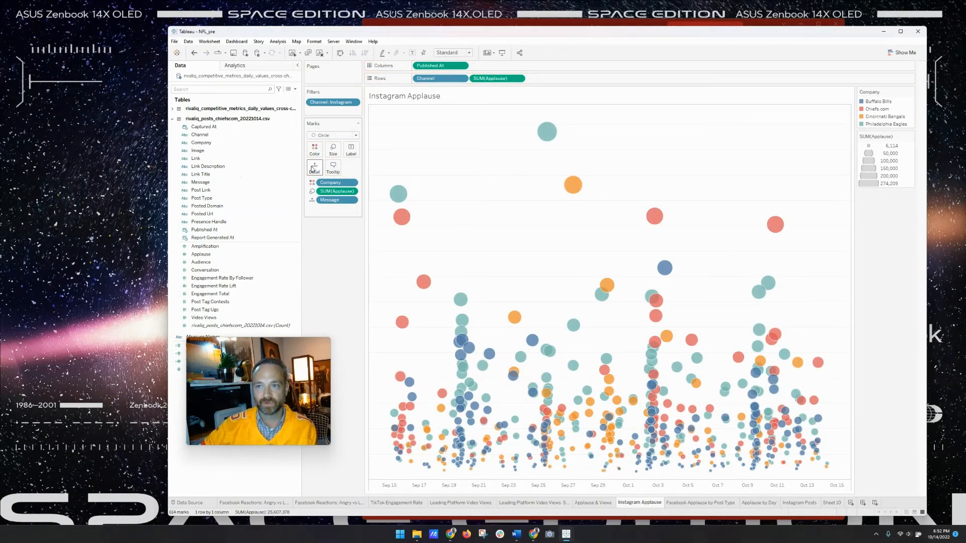
click(351, 149)
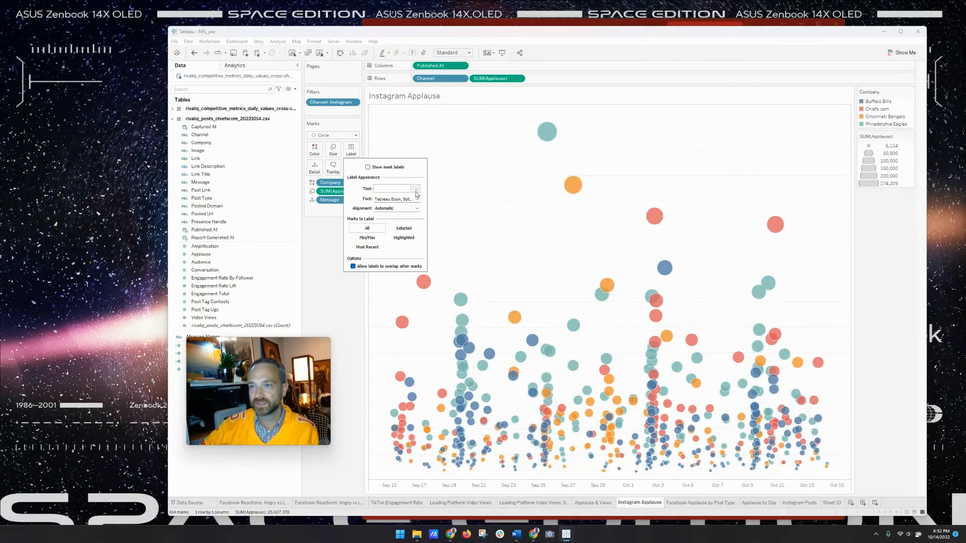
click(336, 201)
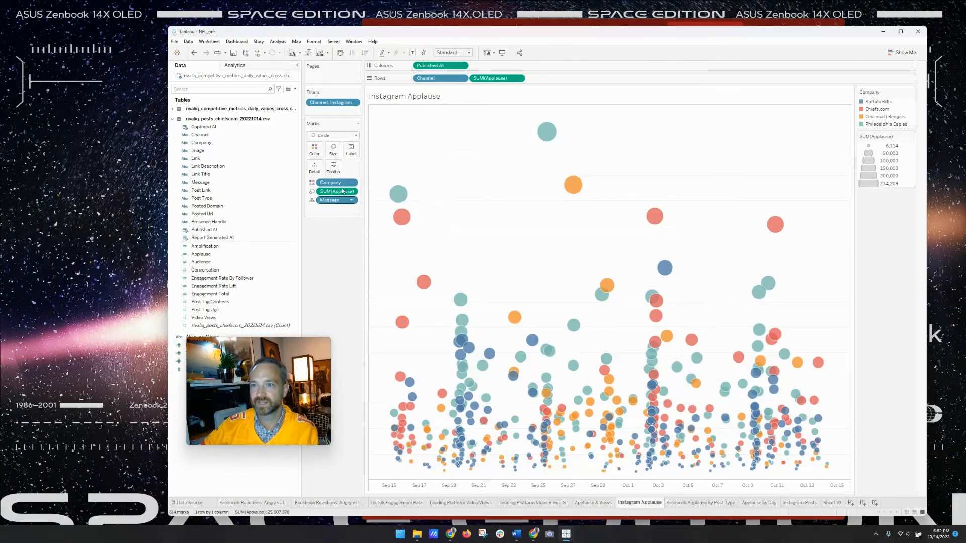
click(350, 151)
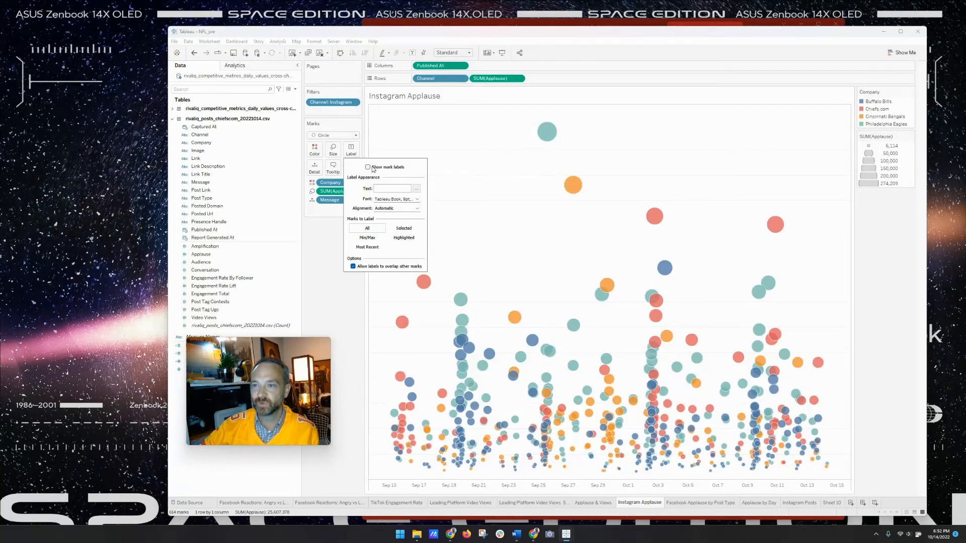
click(371, 168)
click(339, 205)
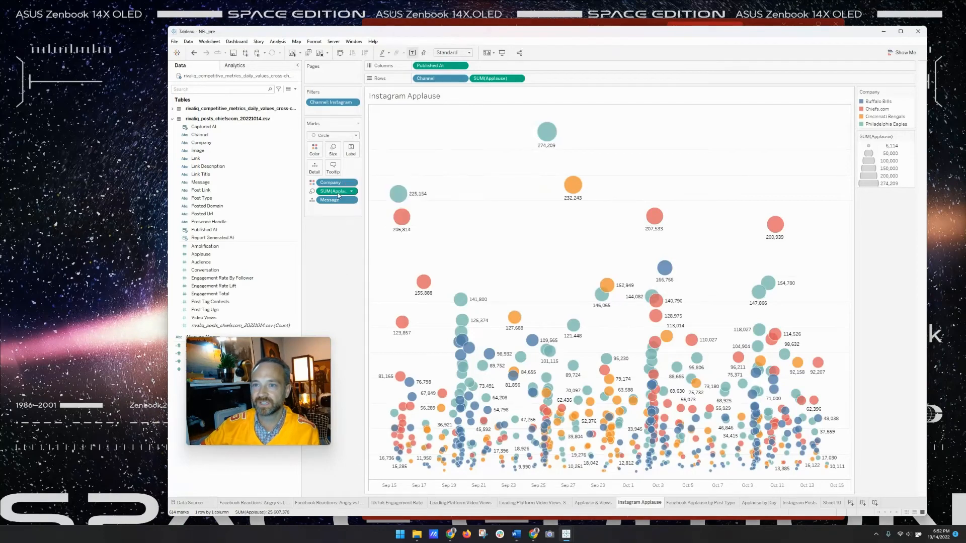
drag(332, 203, 346, 159)
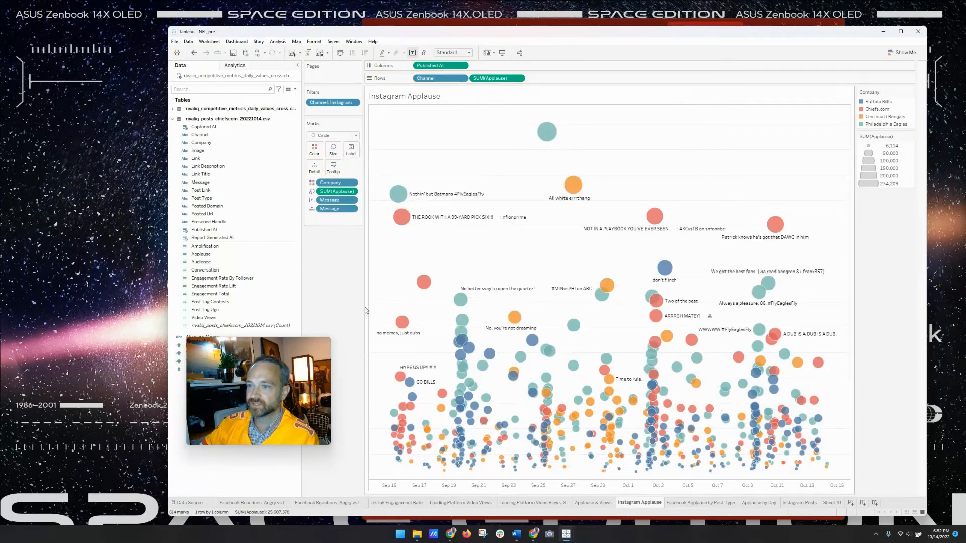
mouse_move(549, 467)
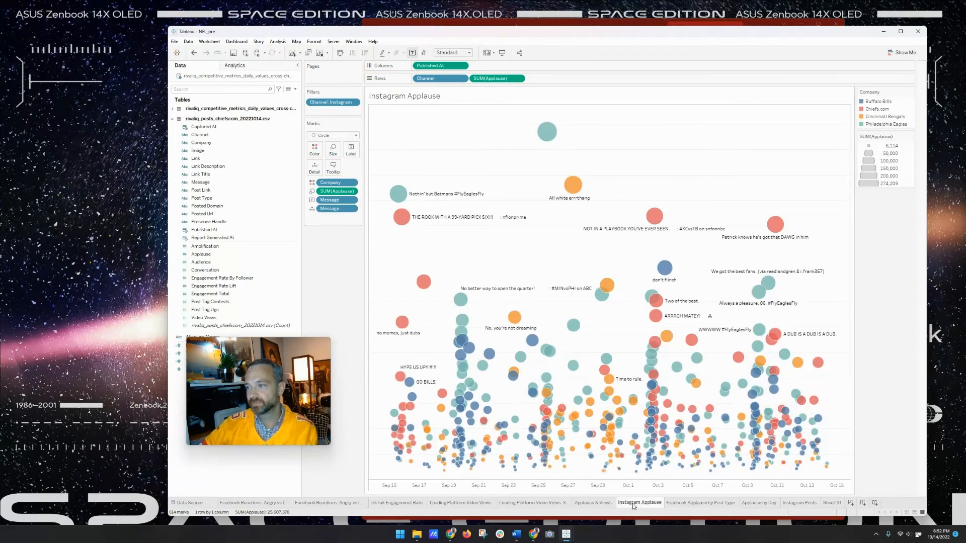
- Duplicate the sheet as Instagram Applause (2) and remove the Message label pill from its marks
right_click(635, 504)
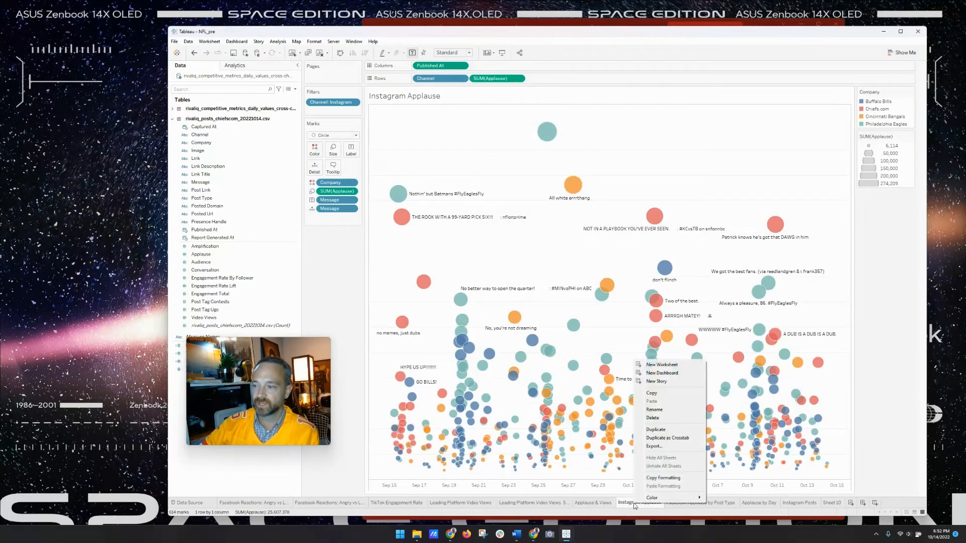
click(670, 430)
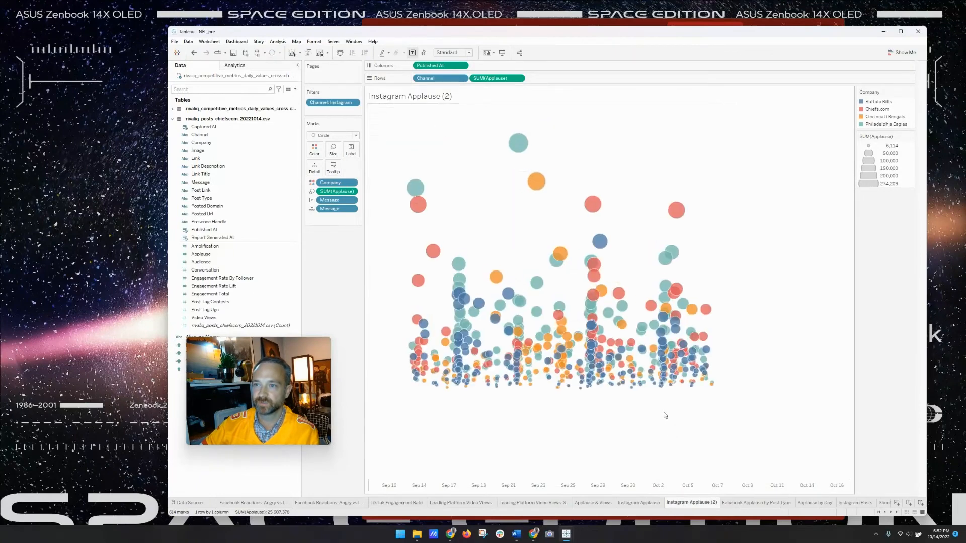
drag(351, 202, 231, 198)
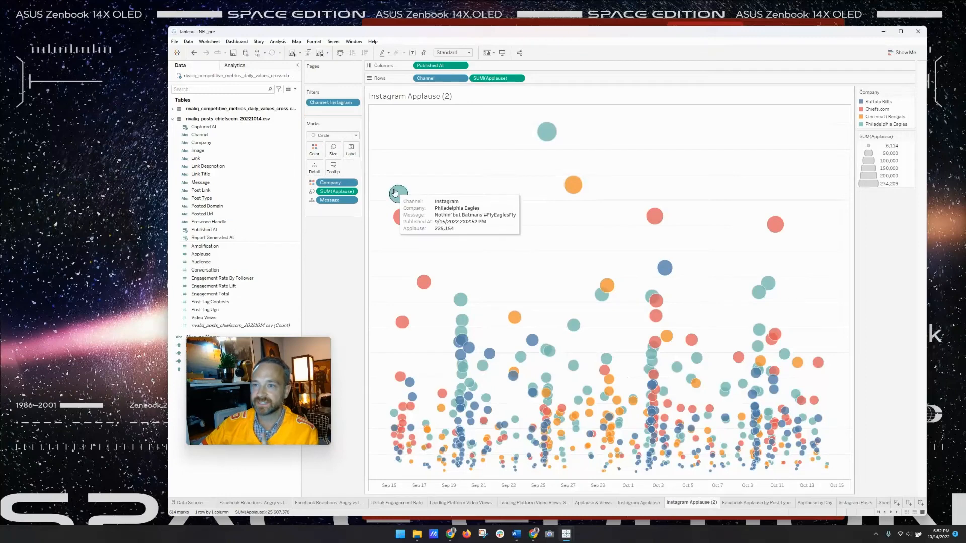
right_click(581, 189)
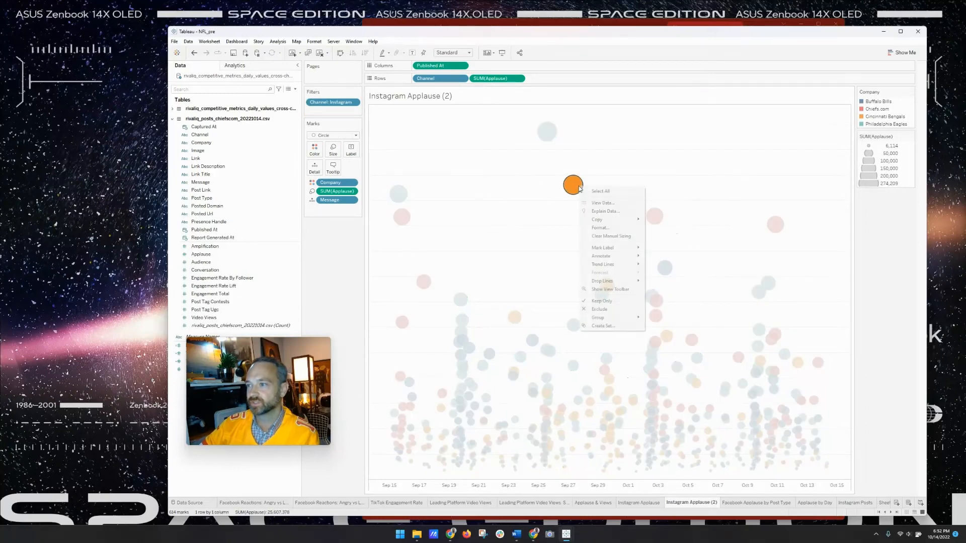
- On the Bengals bubble's annotation, replace the Channel, Company and Message labels with 'On', 'the' and 'posted'
mouse_move(619, 259)
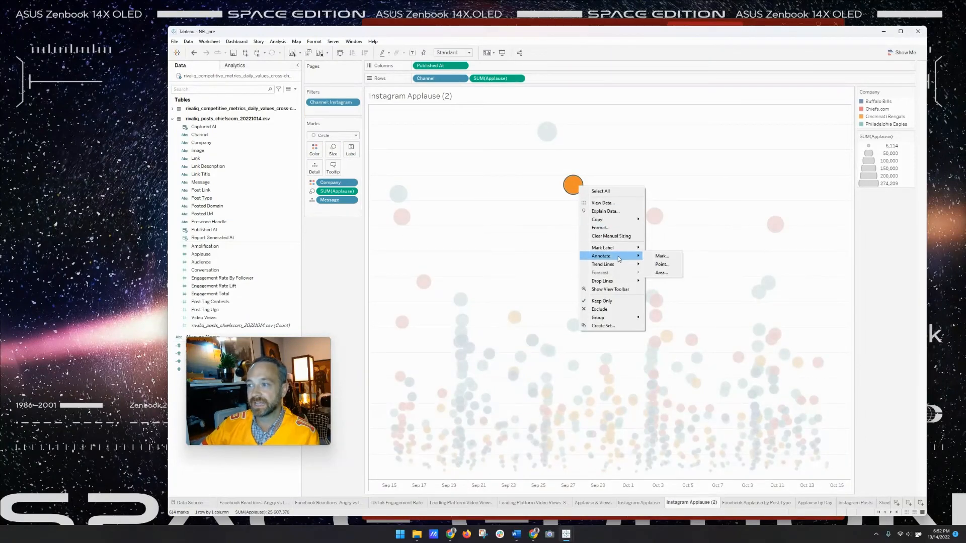
click(657, 258)
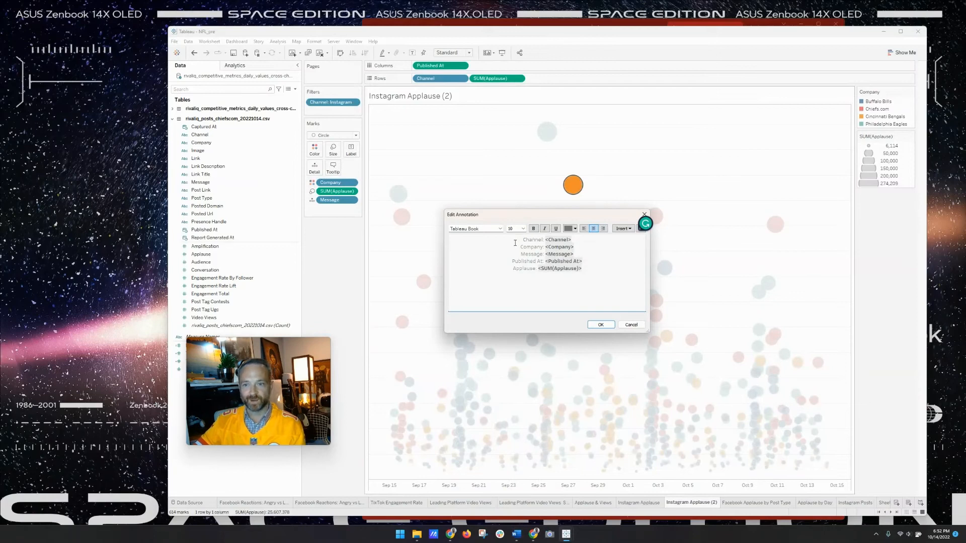
mouse_move(522, 241)
mouse_down()
mouse_move(571, 242)
mouse_move(546, 244)
mouse_up()
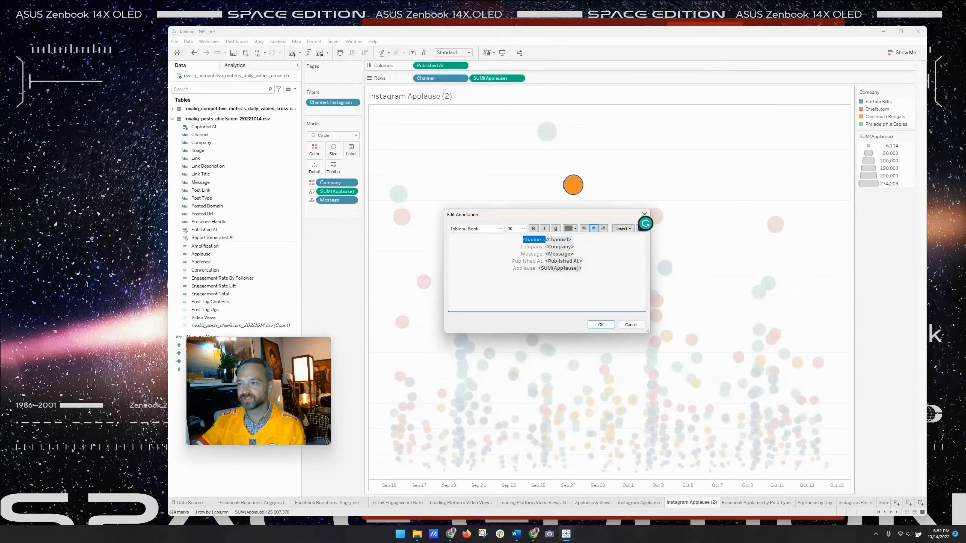
text(On)
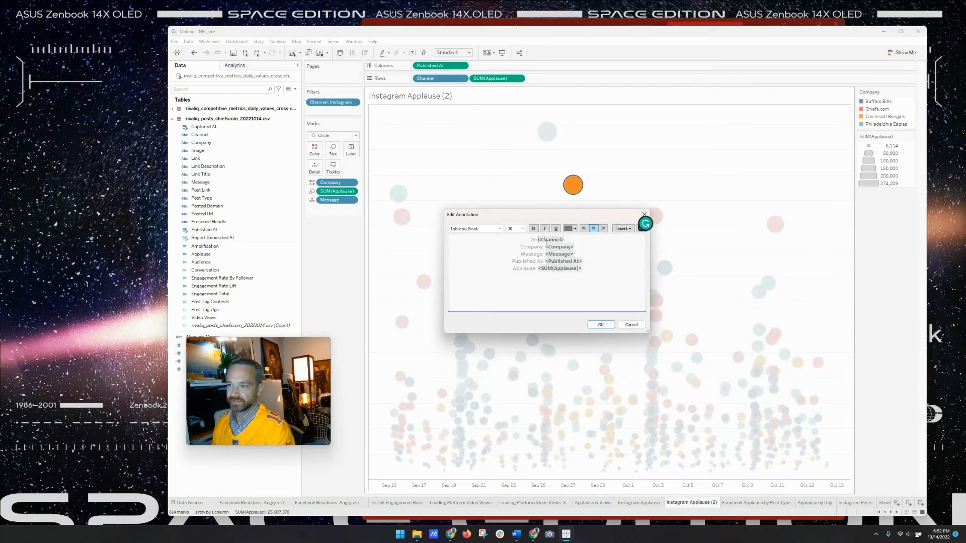
click(565, 241)
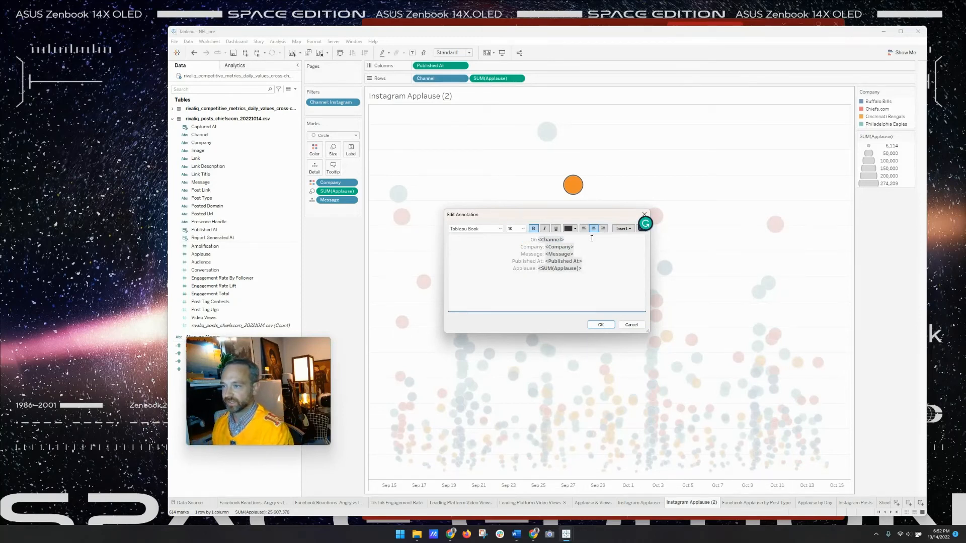
key(Down)
key(Left)
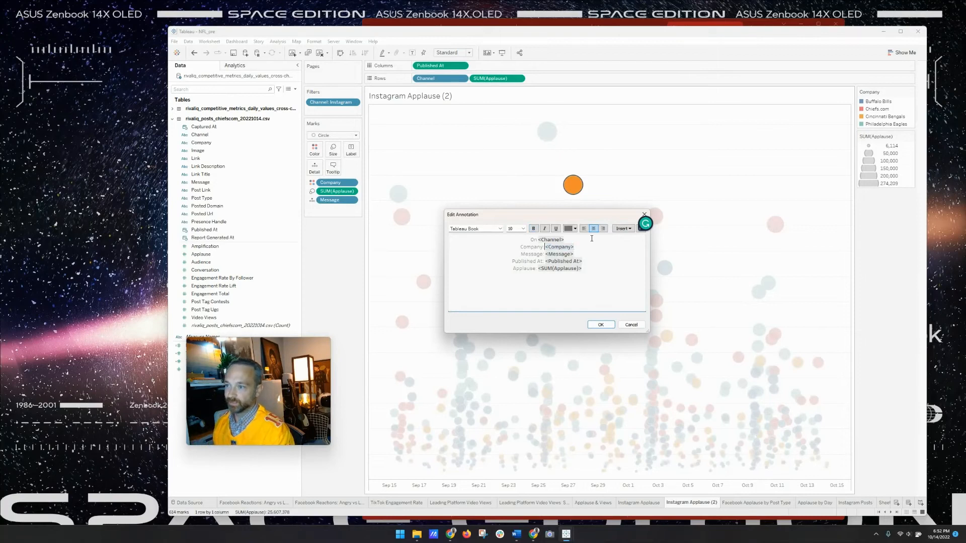
key(Up)
key(Left)
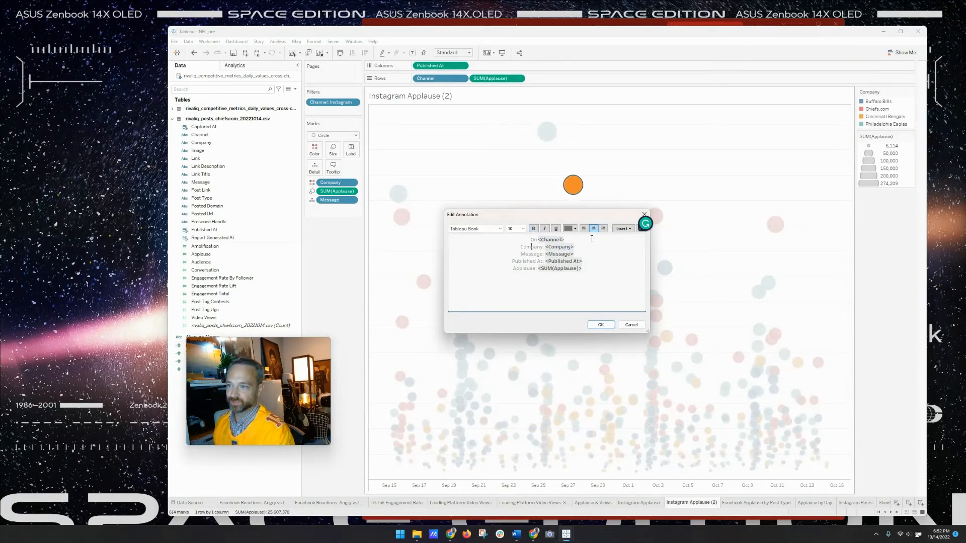
drag(516, 249, 542, 246)
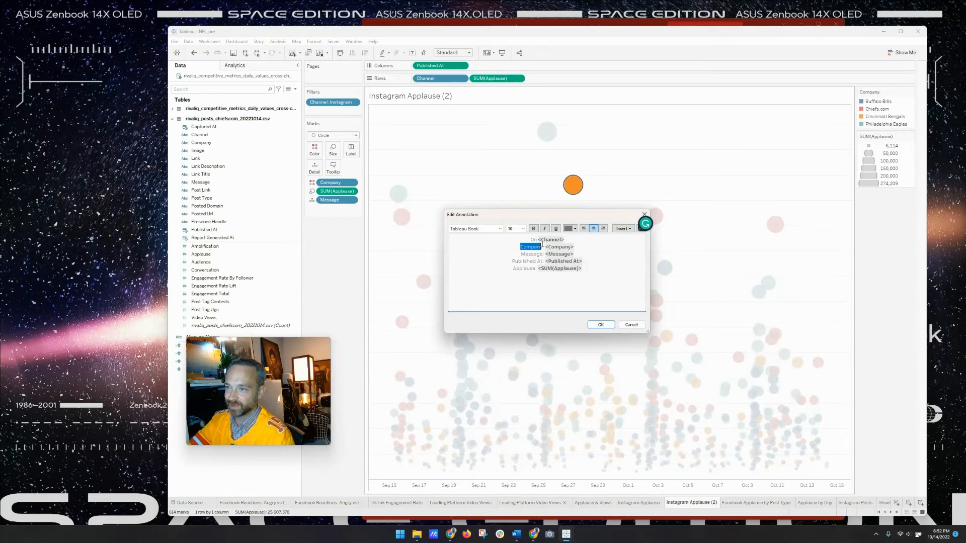
text(the)
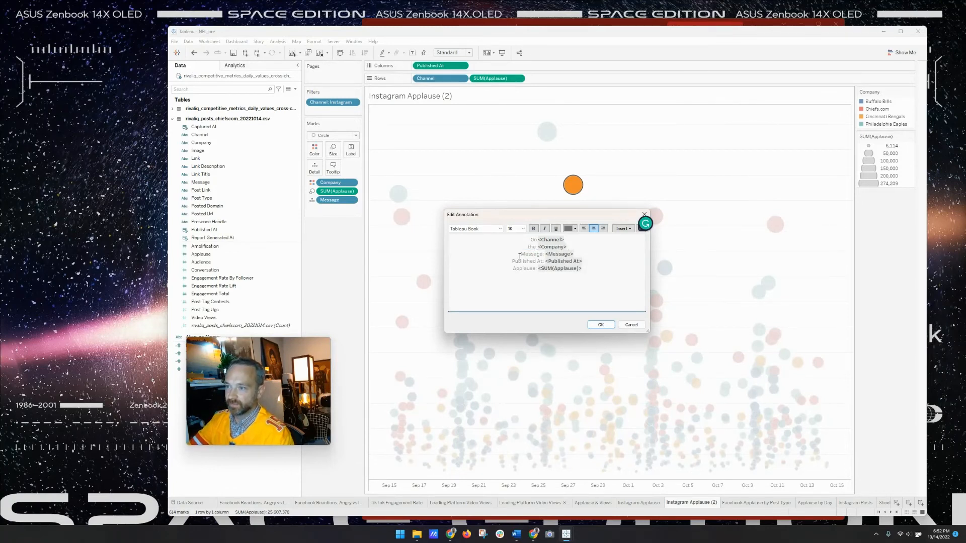
double_click(542, 254)
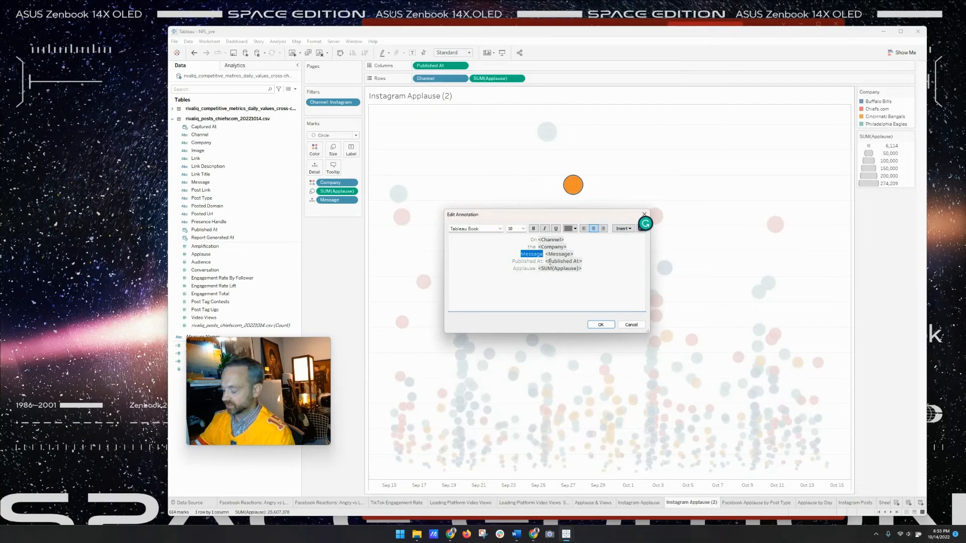
text(posted)
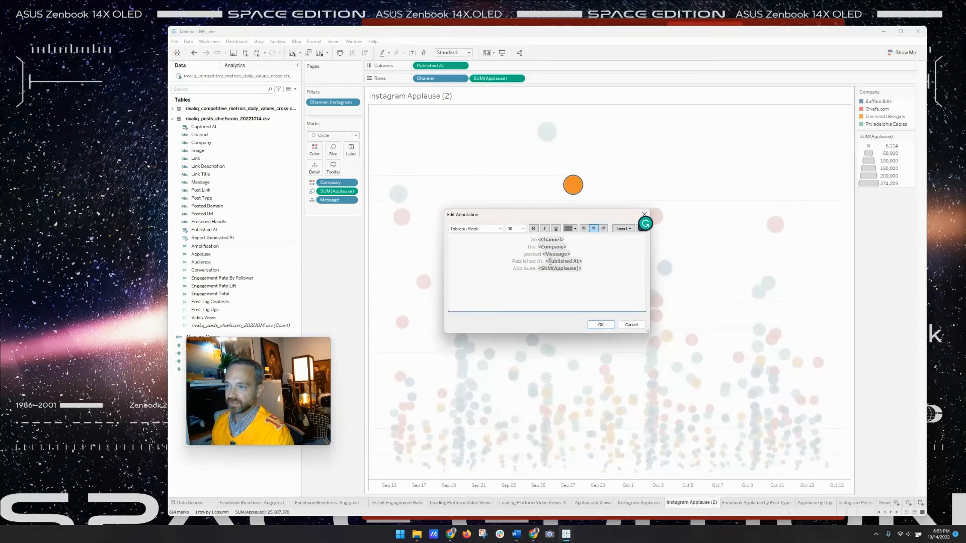
- Join the lines with 'at' and reword the applause line to 'and received 232,243 applause'
click(550, 261)
key(BackSpace)
key(BackSpace)
key(BackSpace)
key(BackSpace)
key(BackSpace)
key(BackSpace)
key(BackSpace)
key(BackSpace)
key(BackSpace)
key(BackSpace)
key(BackSpace)
key(BackSpace)
key(BackSpace)
key(BackSpace)
key(BackSpace)
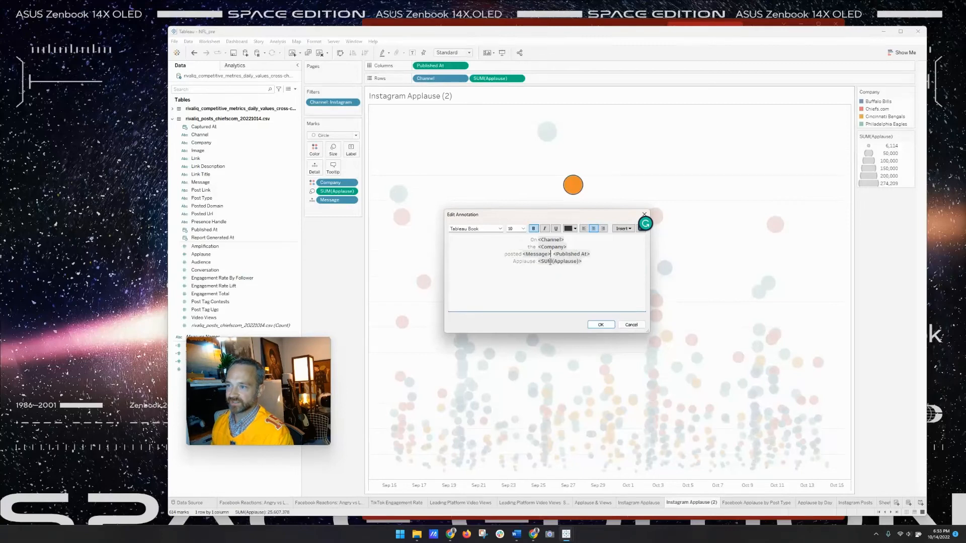
text(at)
key(Left)
key(Left)
key(Left)
key(Left)
key(Left)
key(Left)
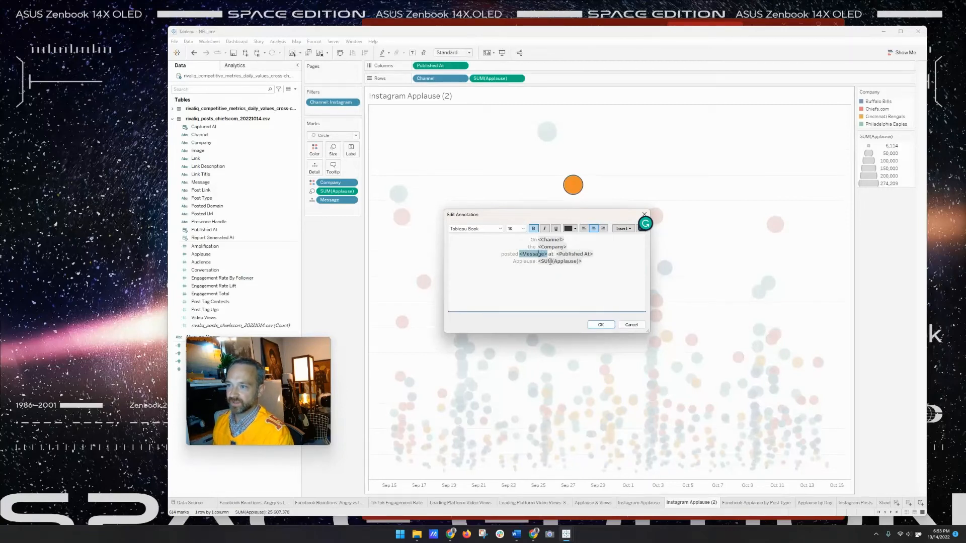
key(BackSpace)
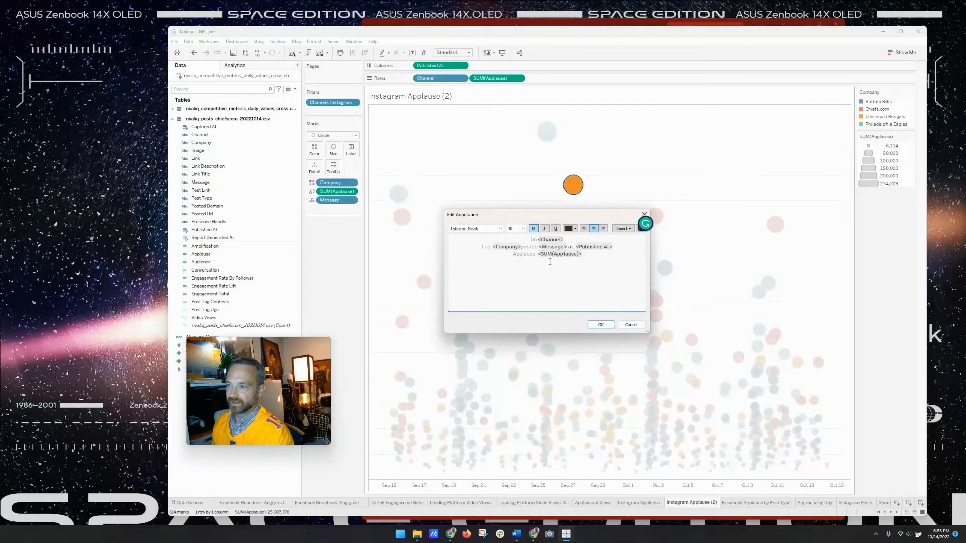
click(515, 254)
key(shift+Right)
key(shift+Right)
key(shift+Right)
key(shift+Right)
key(shift+Right)
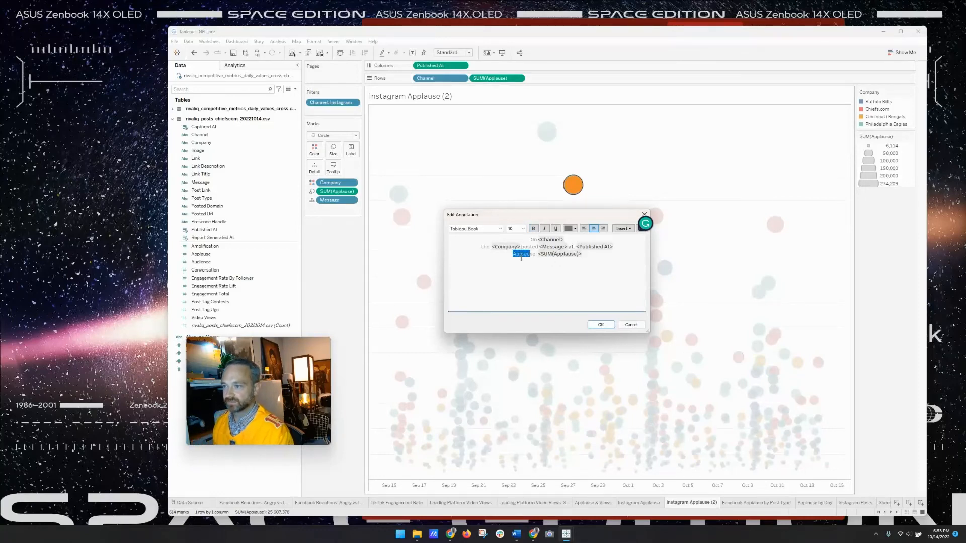
text(and received)
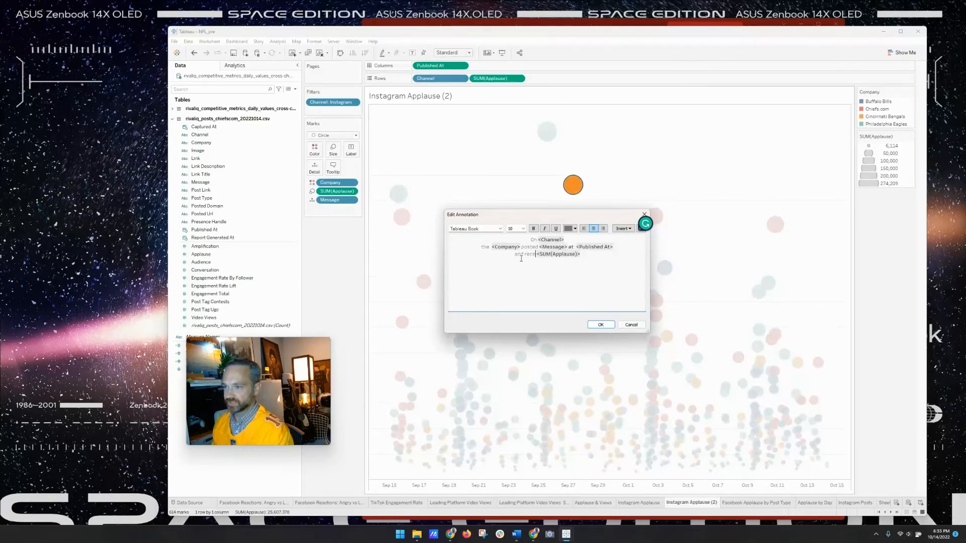
click(629, 260)
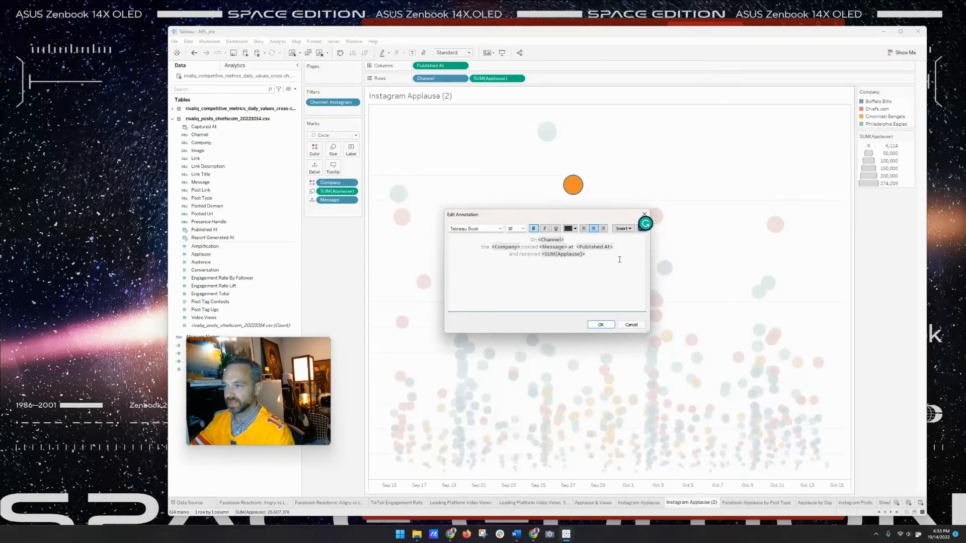
text(applause)
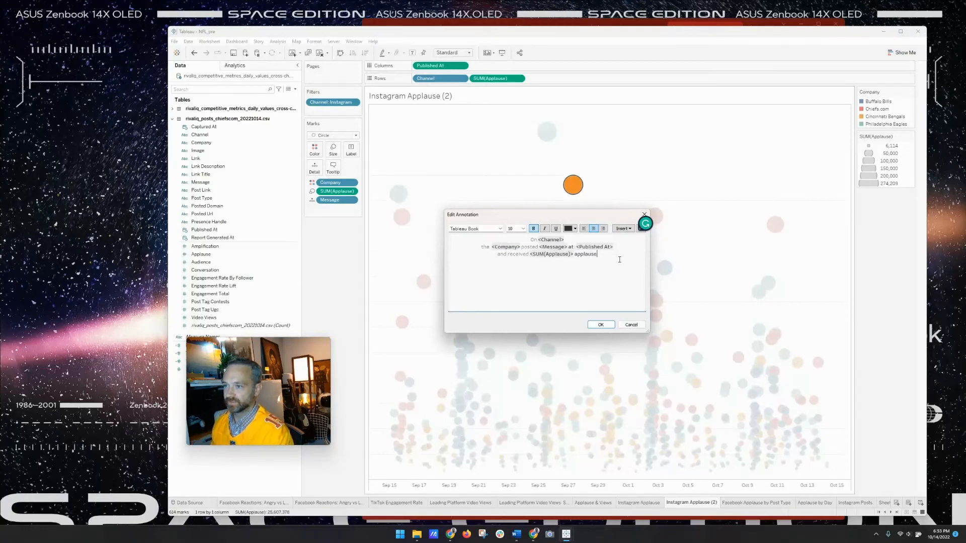
- Left-align the first line, make 'the Cincinnati Bengals' bold black, and confirm the annotation
click(530, 240)
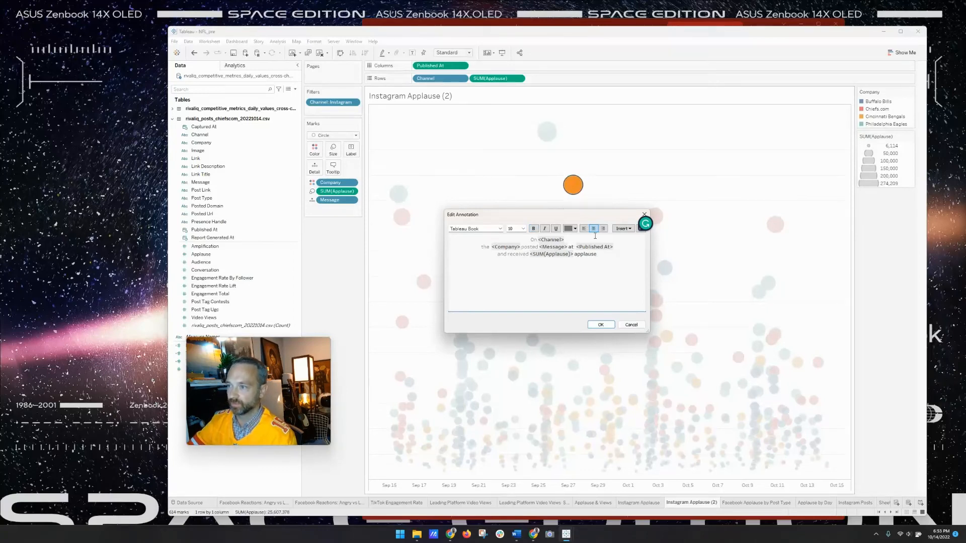
click(584, 228)
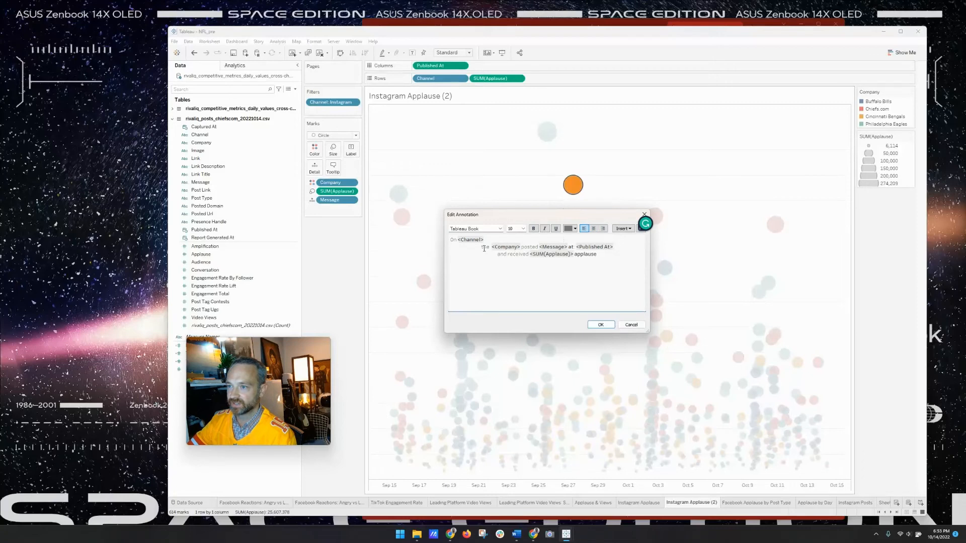
drag(481, 247, 519, 248)
click(569, 229)
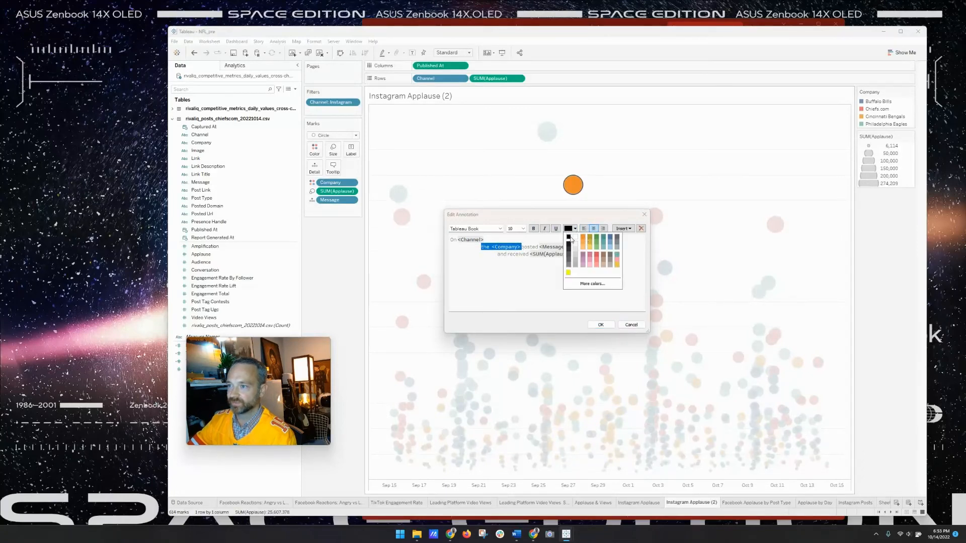
click(568, 236)
click(533, 228)
click(575, 229)
click(574, 228)
click(601, 324)
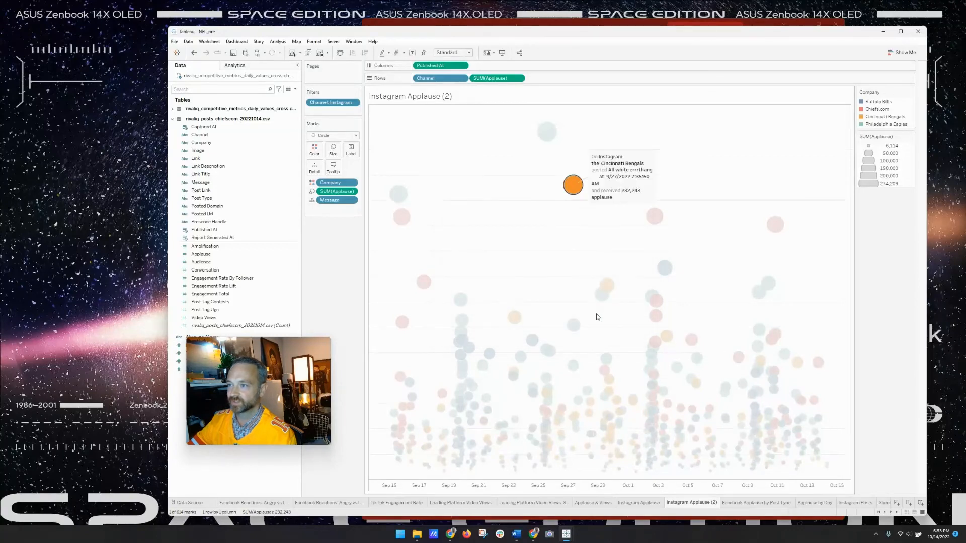
click(618, 185)
- Move the annotation up-right of its bubble and shade its box orange (#ffaa00)
mouse_move(618, 184)
mouse_down()
mouse_move(636, 159)
mouse_move(719, 151)
mouse_up()
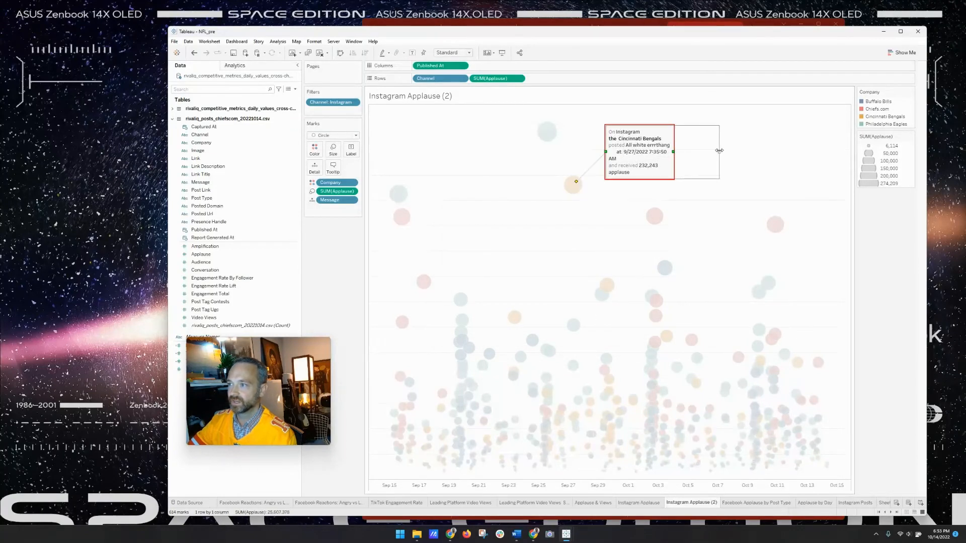
right_click(651, 147)
click(669, 159)
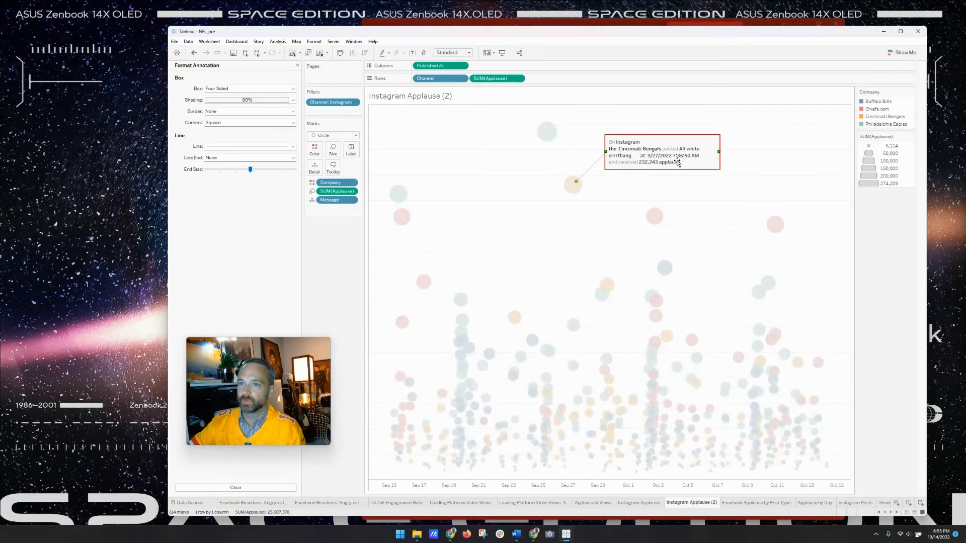
click(233, 104)
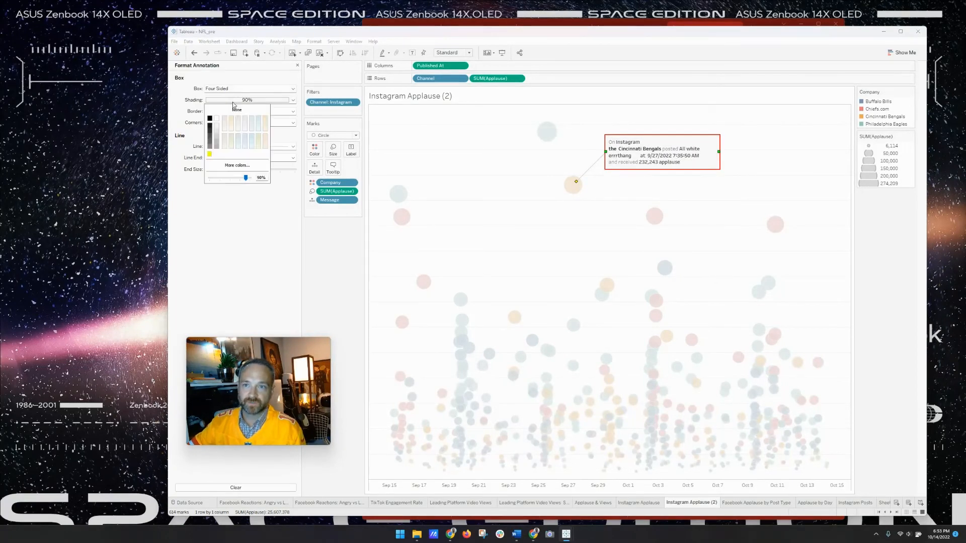
click(264, 121)
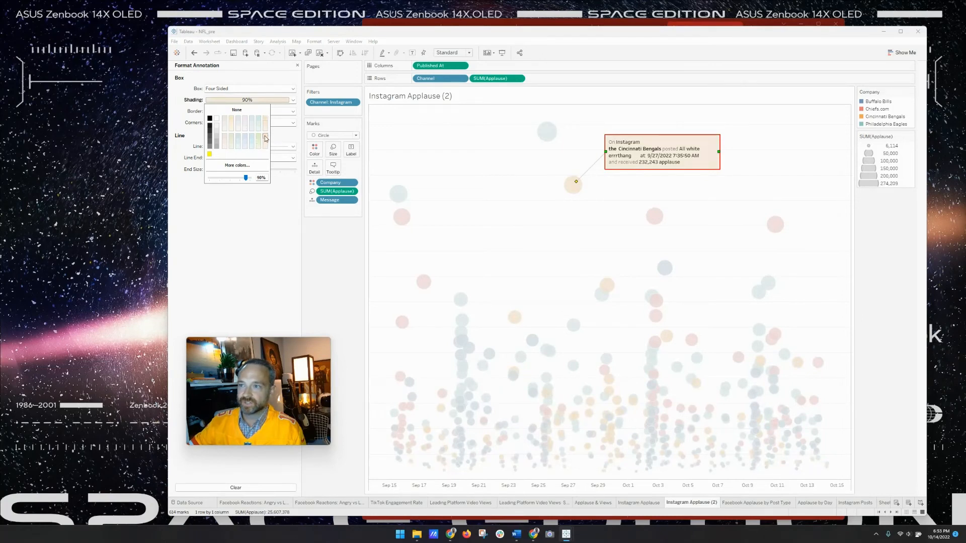
click(237, 165)
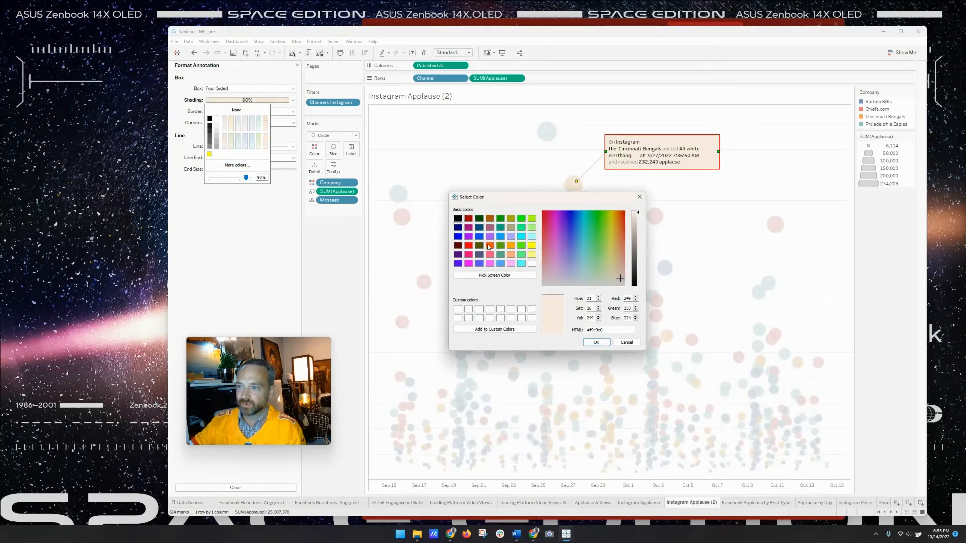
click(510, 246)
click(596, 341)
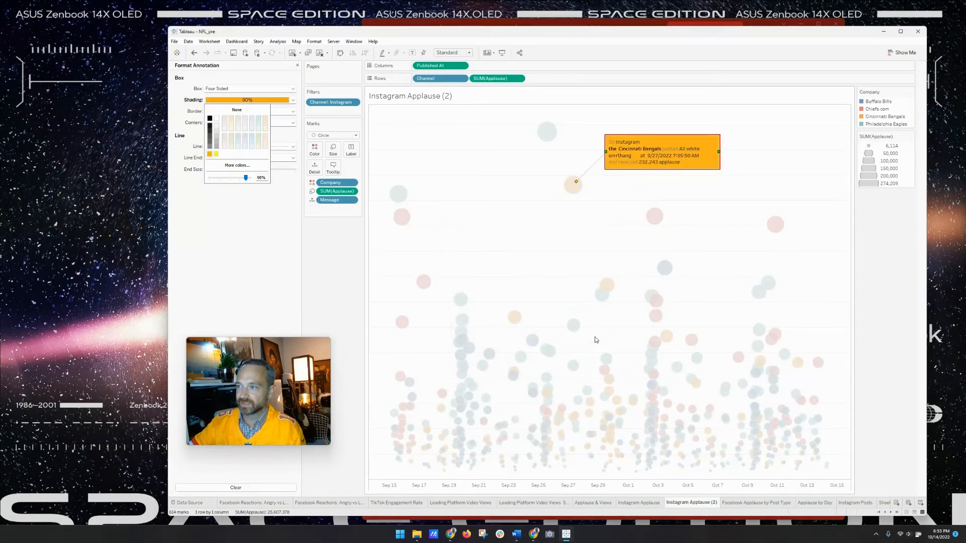
click(269, 204)
- Give the annotation box a border line with Very Rounded corners
click(242, 111)
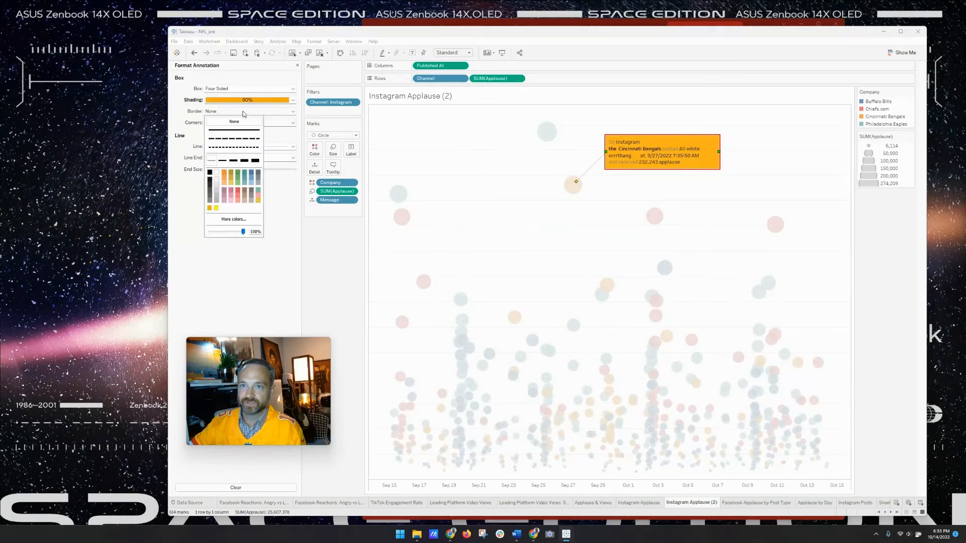
click(236, 143)
click(249, 122)
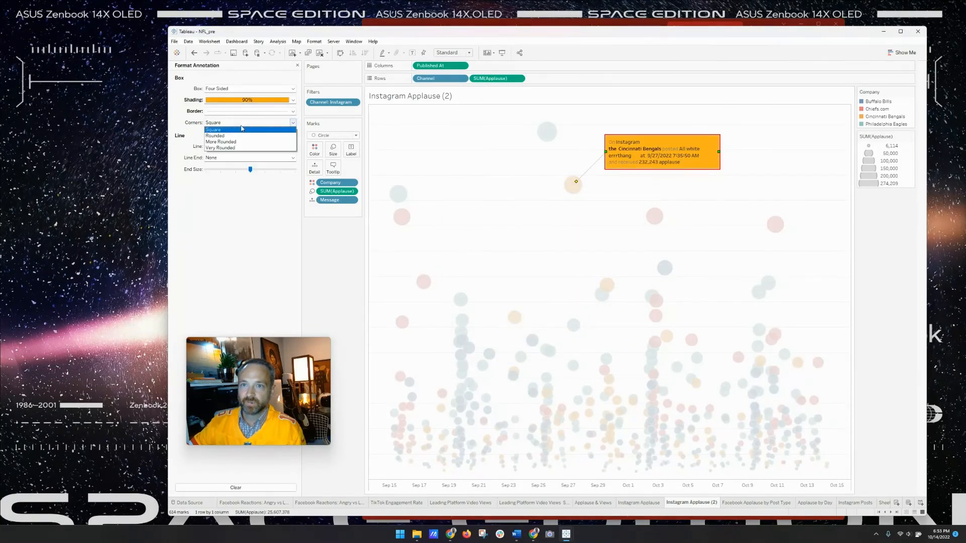
click(226, 148)
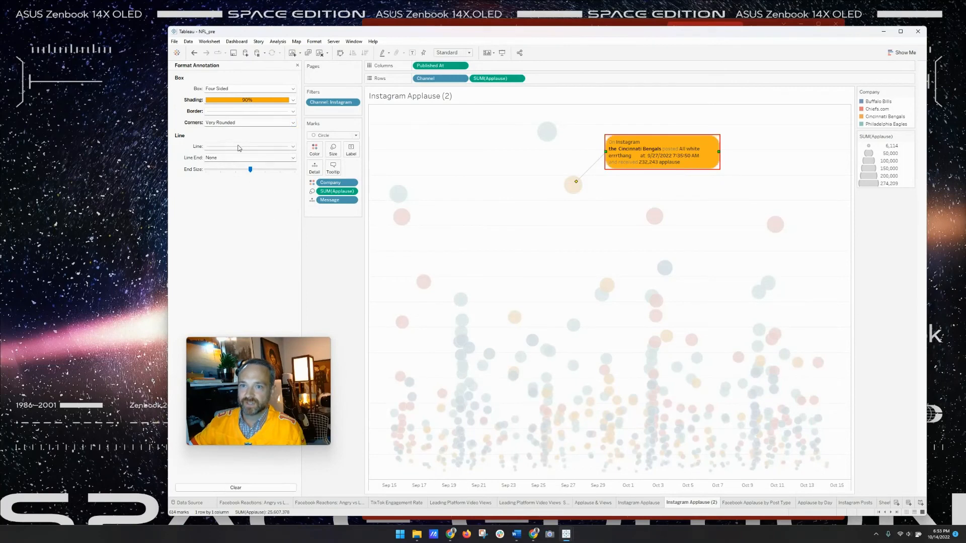
click(511, 217)
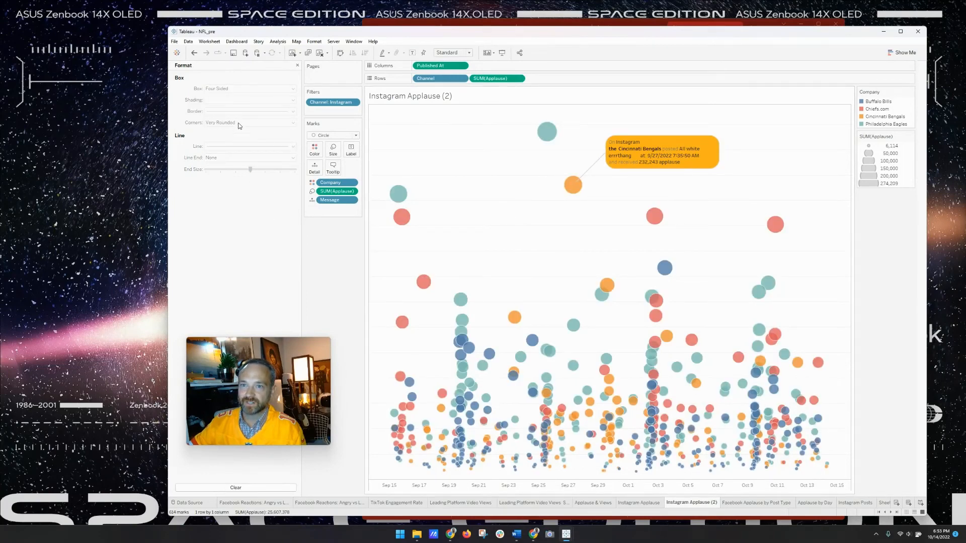
- Make the annotation's connector a thick black line ending in an arrowhead
click(622, 156)
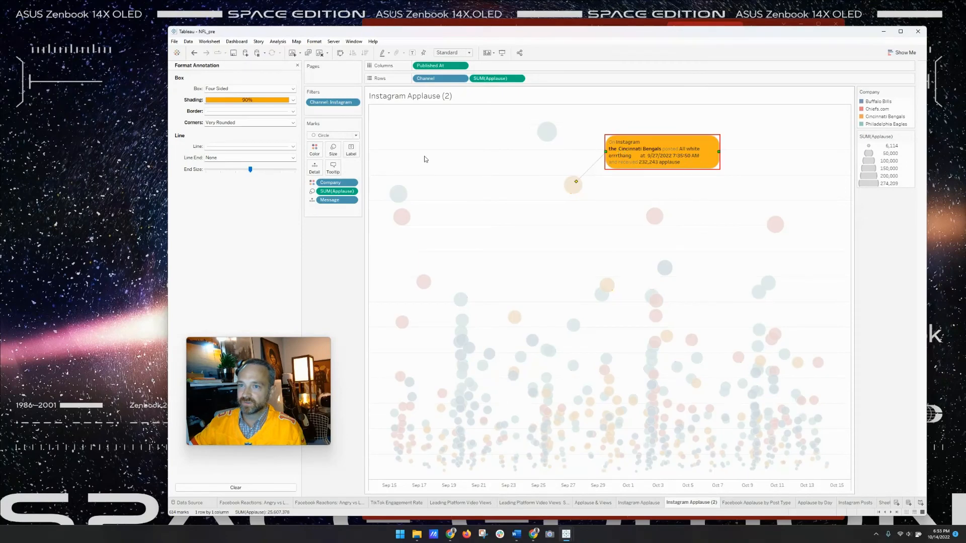
click(260, 147)
click(245, 196)
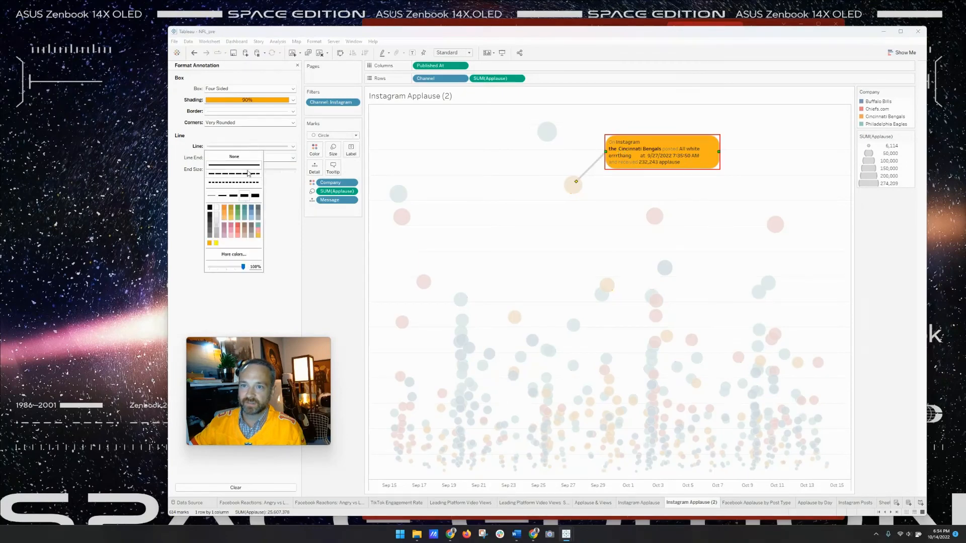
click(209, 208)
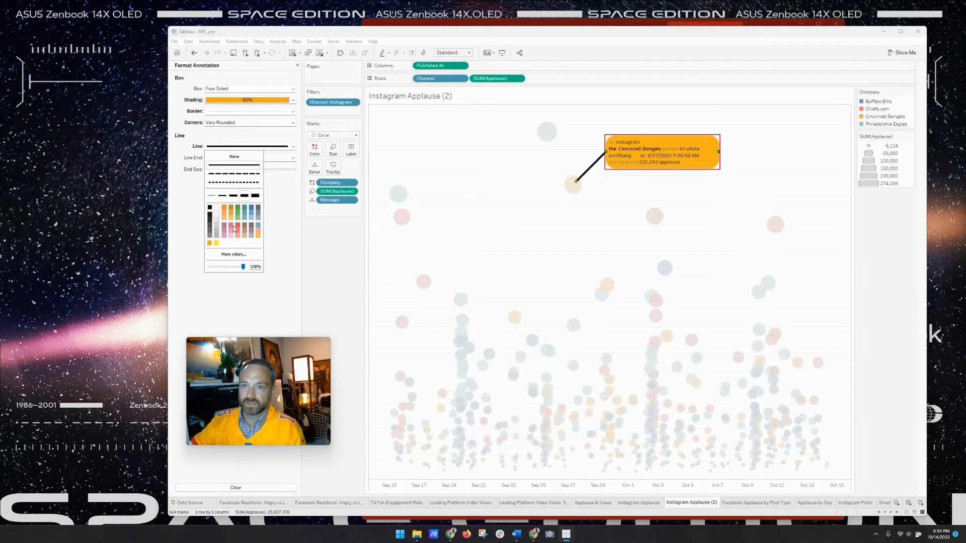
click(251, 158)
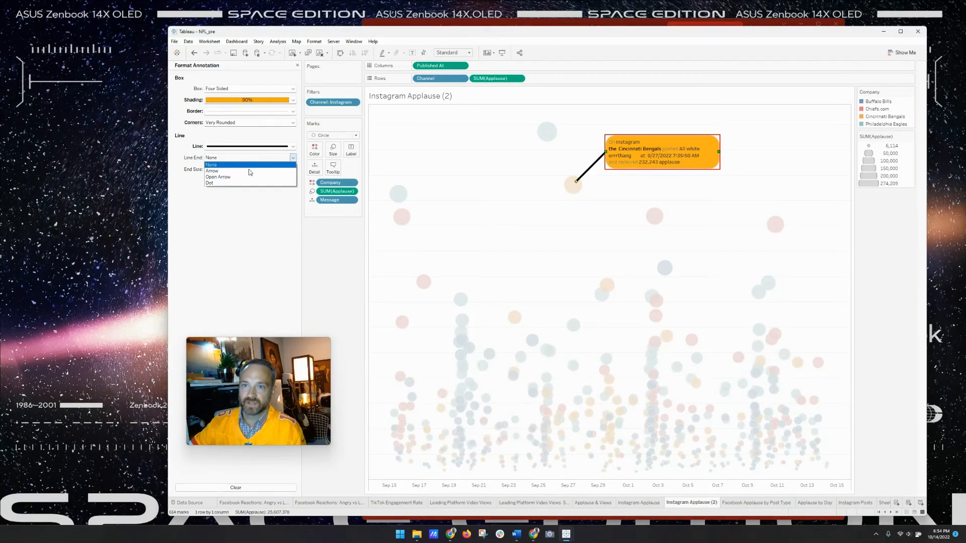
click(246, 171)
click(703, 177)
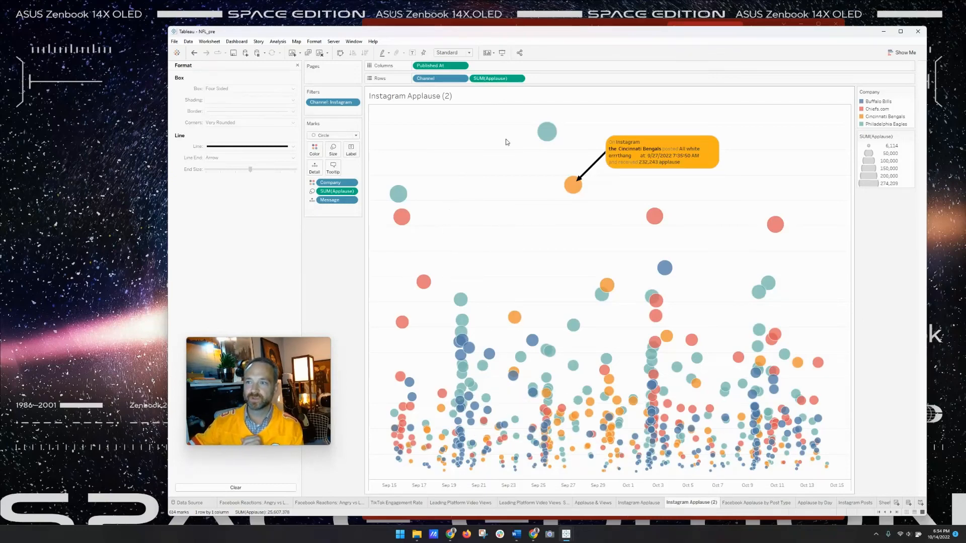
click(668, 155)
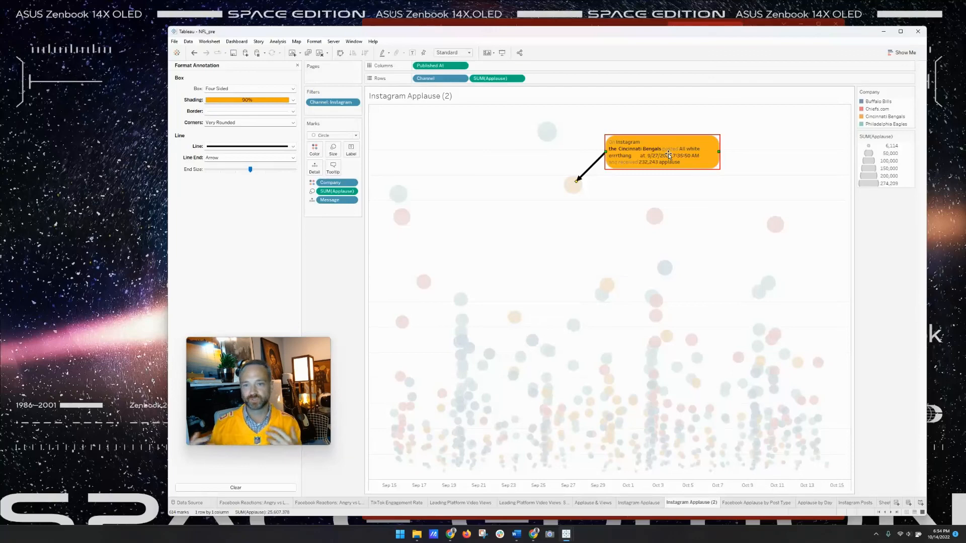
click(686, 175)
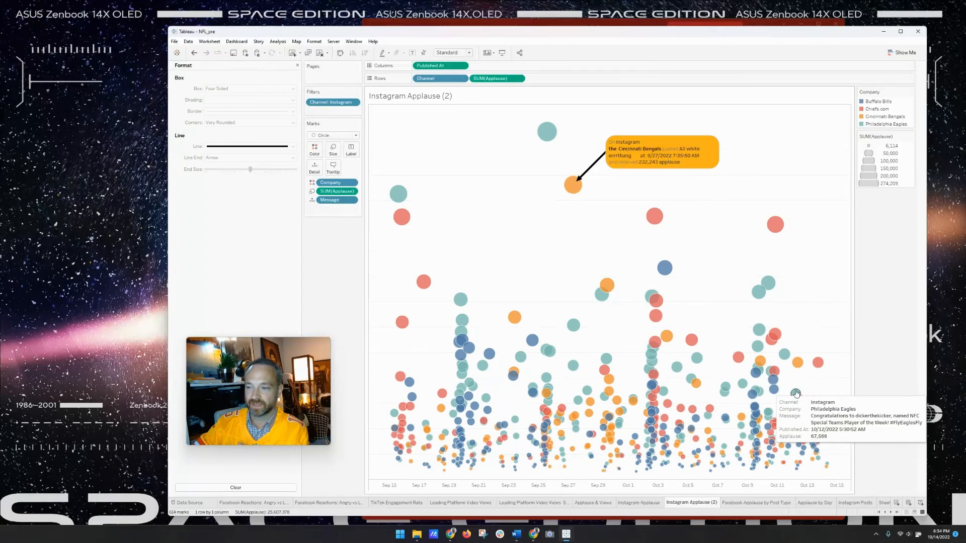
click(745, 503)
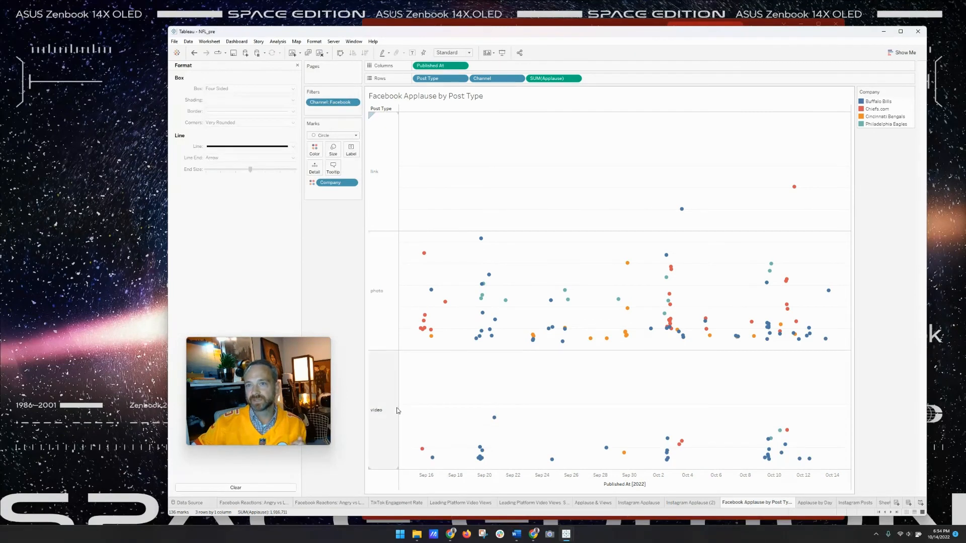
click(298, 66)
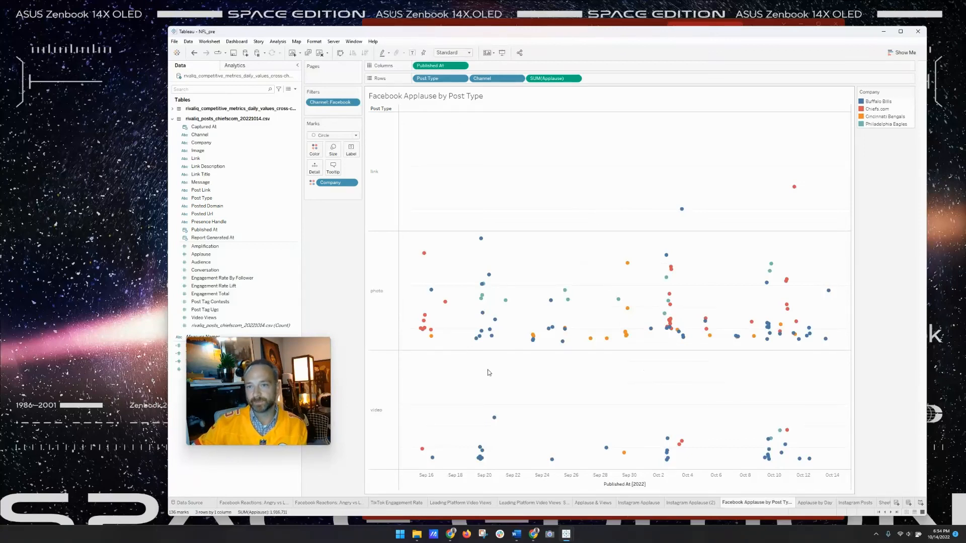
mouse_move(420, 259)
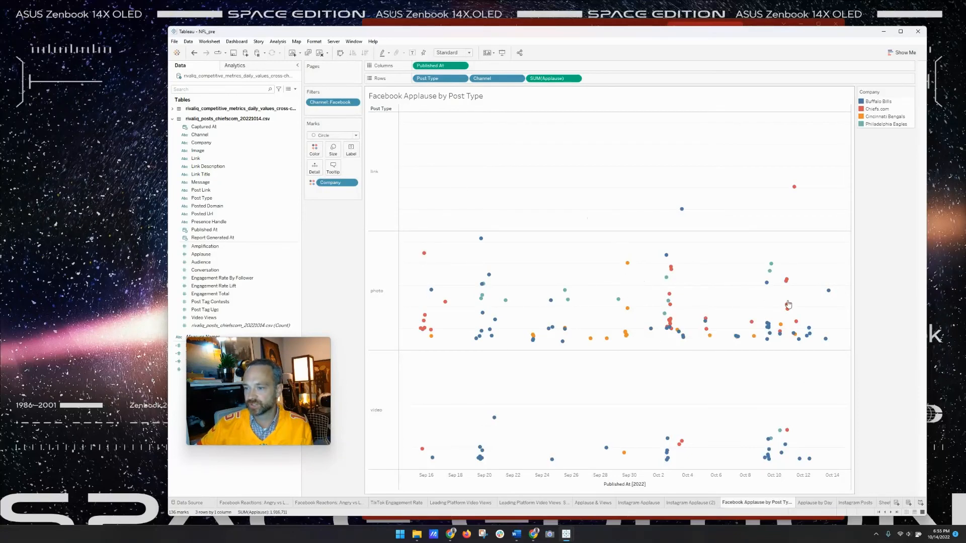
mouse_move(785, 306)
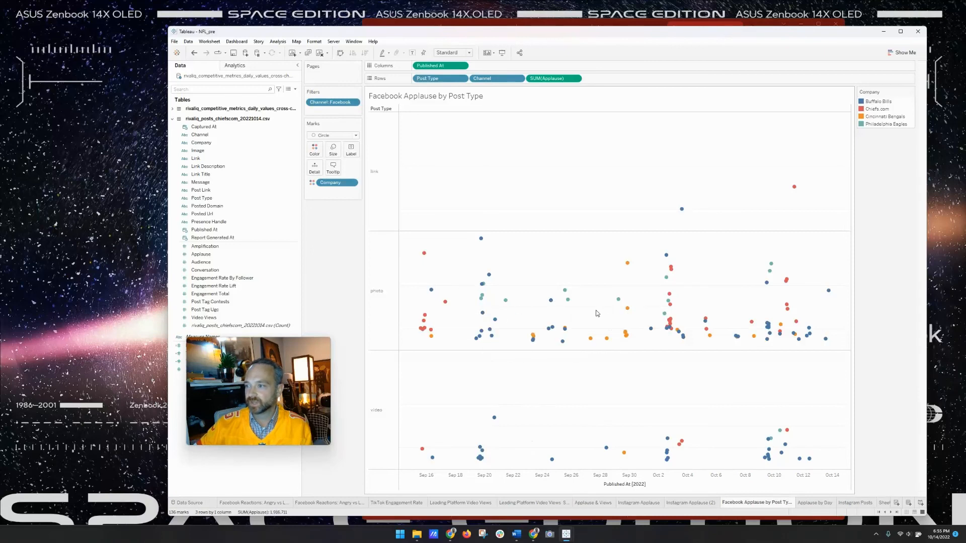
mouse_move(683, 210)
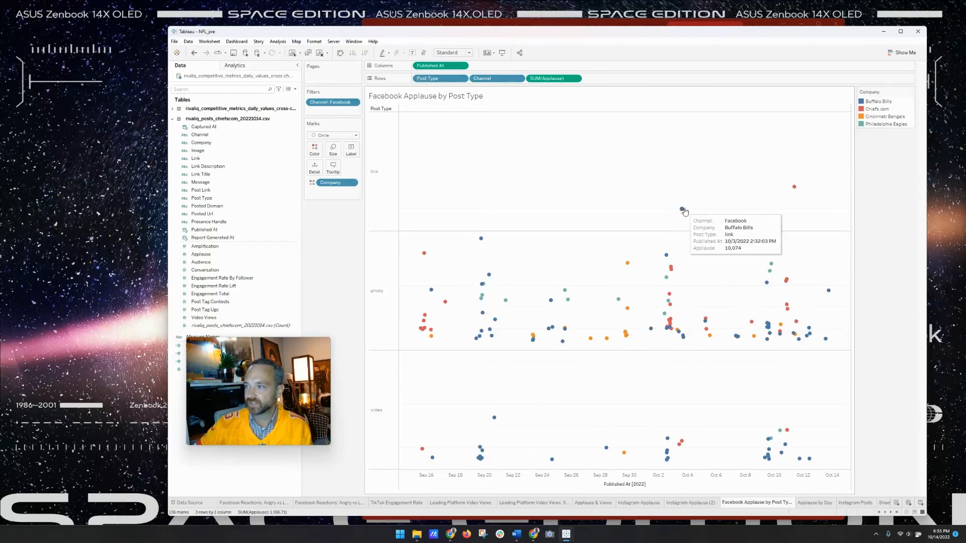
mouse_move(792, 192)
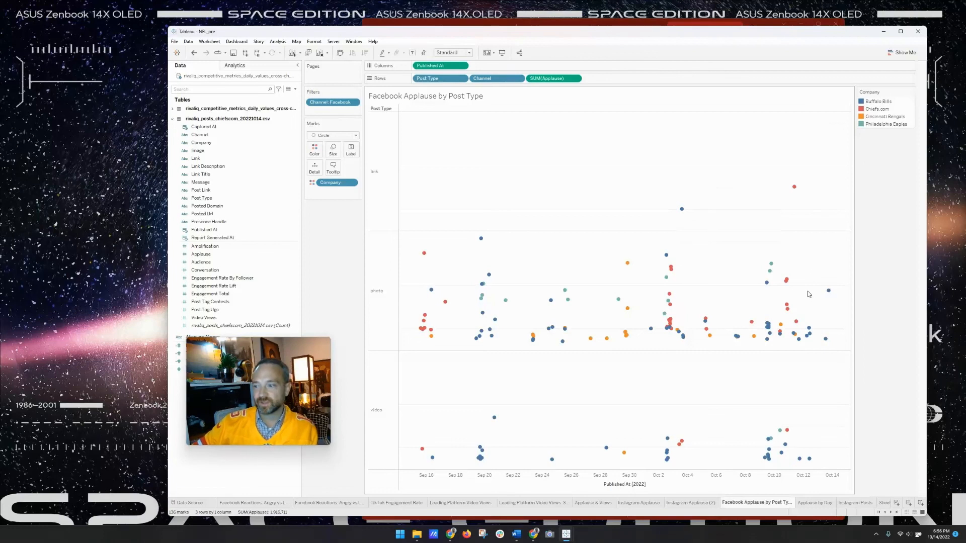
- On the Applause by Day sheet, plot summed Applause per channel and widen the line charts
click(814, 503)
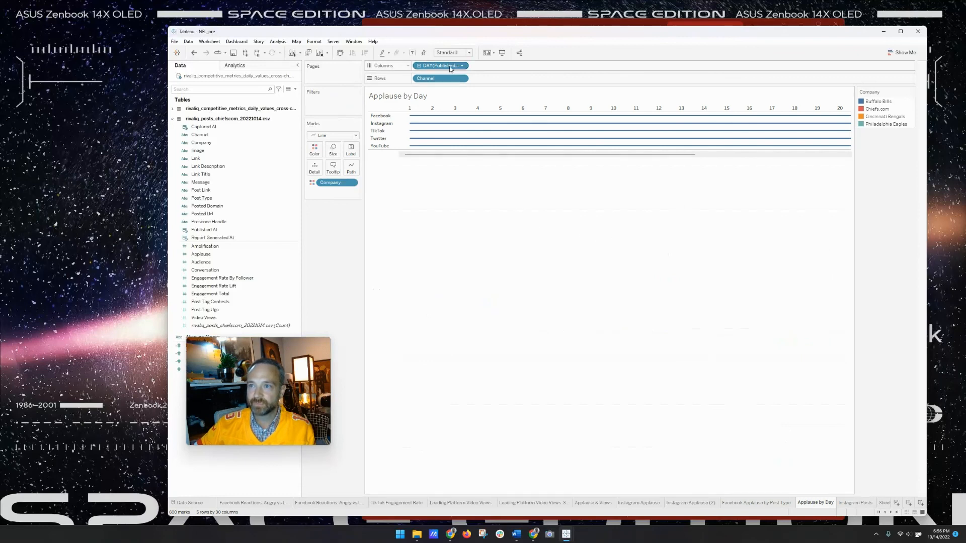
drag(262, 254, 494, 78)
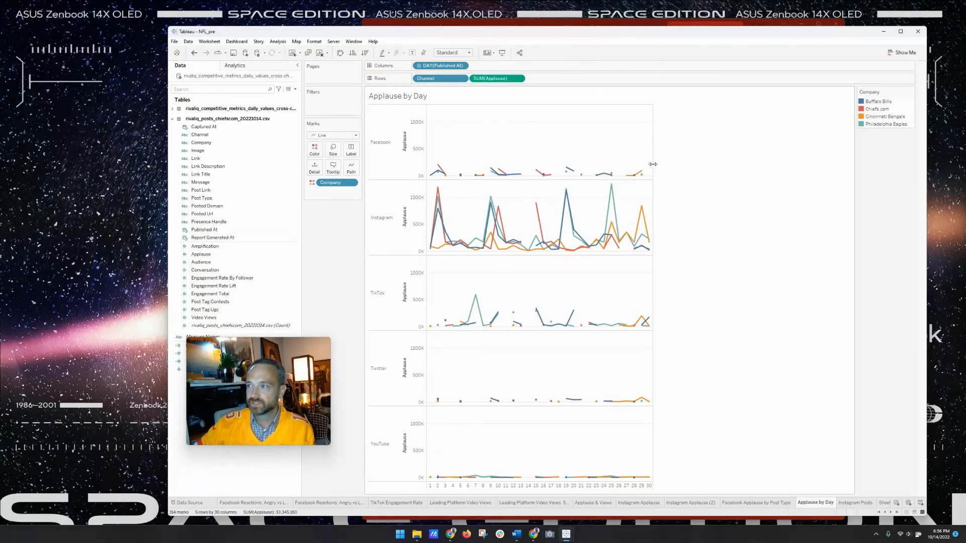
drag(652, 163, 766, 165)
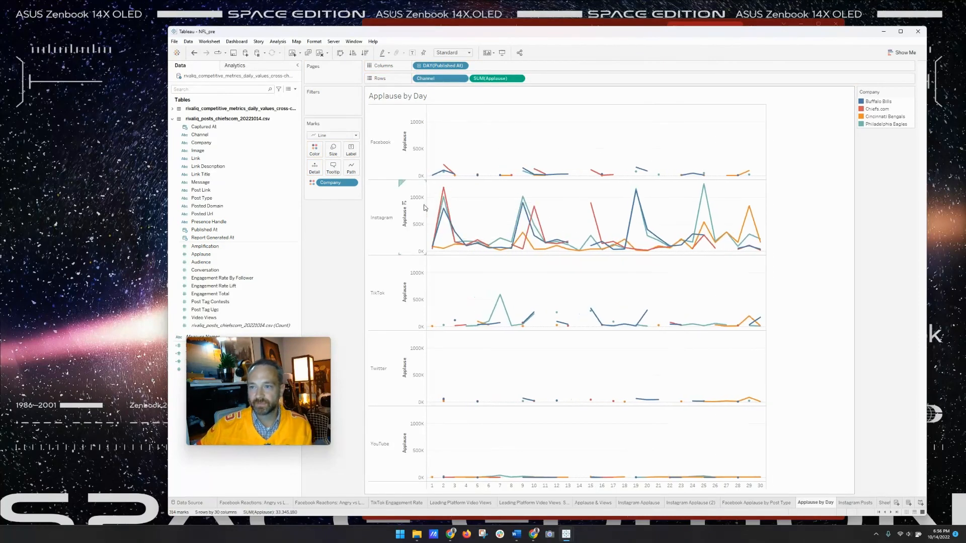
- Hide the Applause axis headers and label each line's minimum and maximum values
right_click(420, 138)
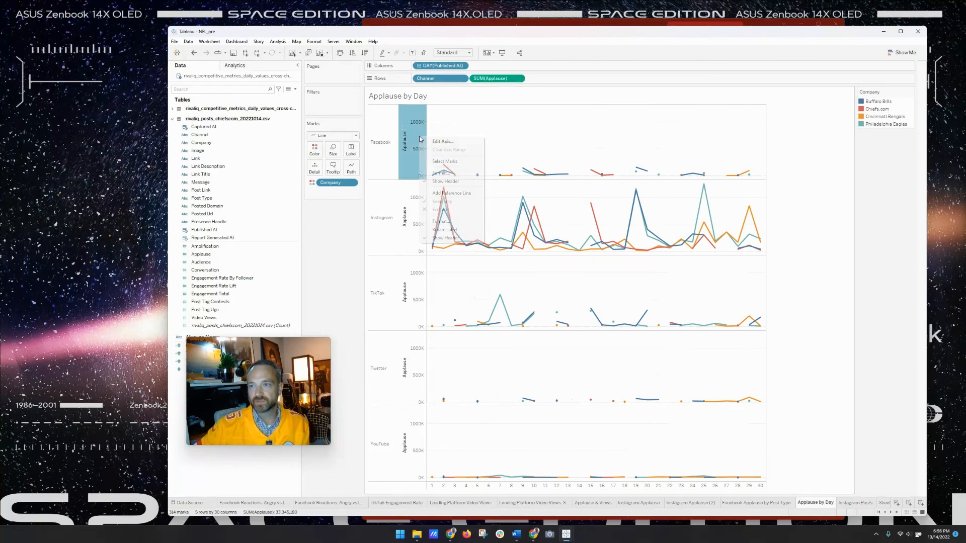
click(456, 237)
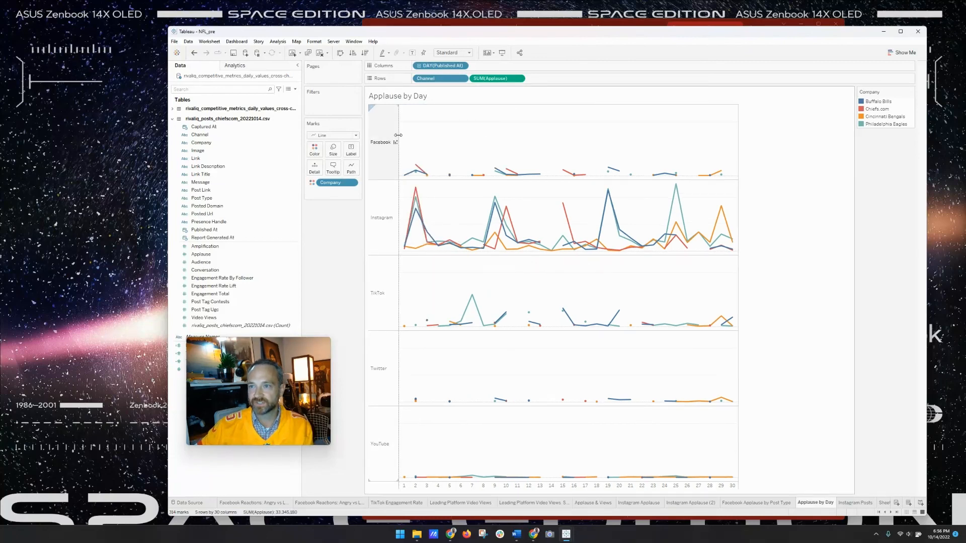
drag(397, 134, 445, 135)
click(351, 149)
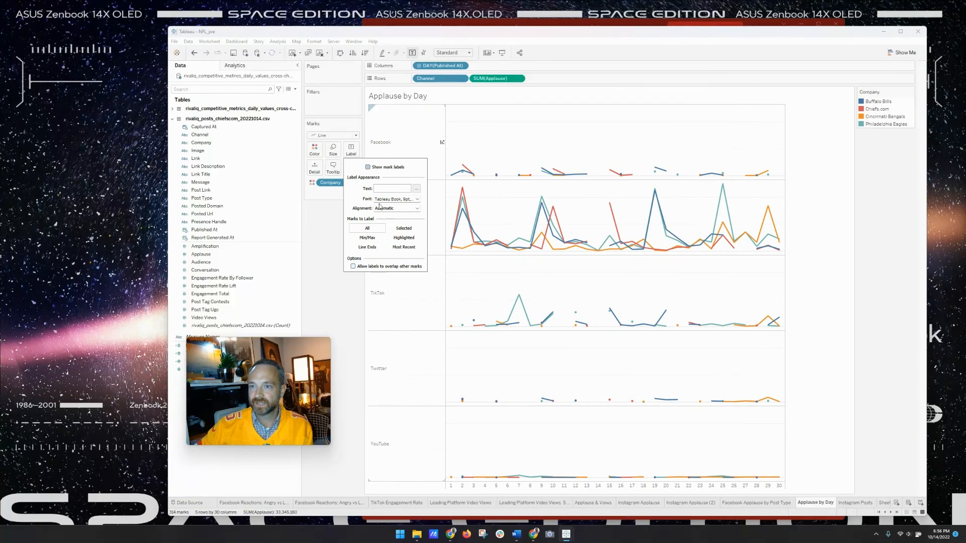
click(368, 167)
click(367, 237)
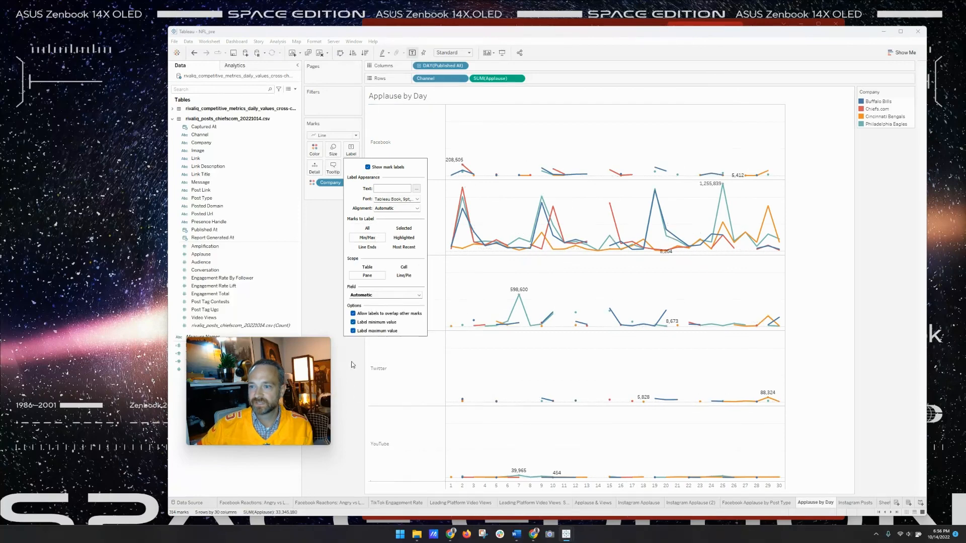
click(331, 279)
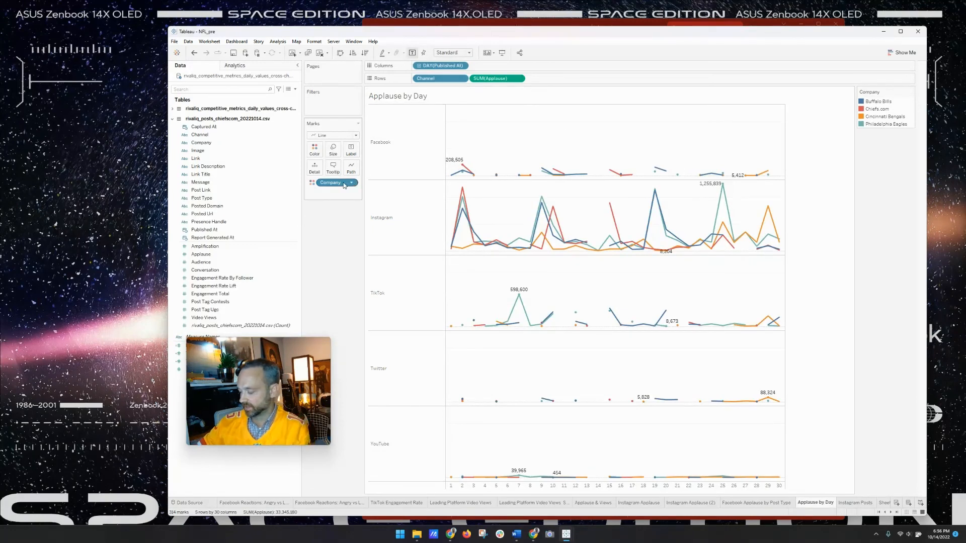
- Add Company to Rows for a line per team, settling on Channel before Company
drag(339, 184, 483, 84)
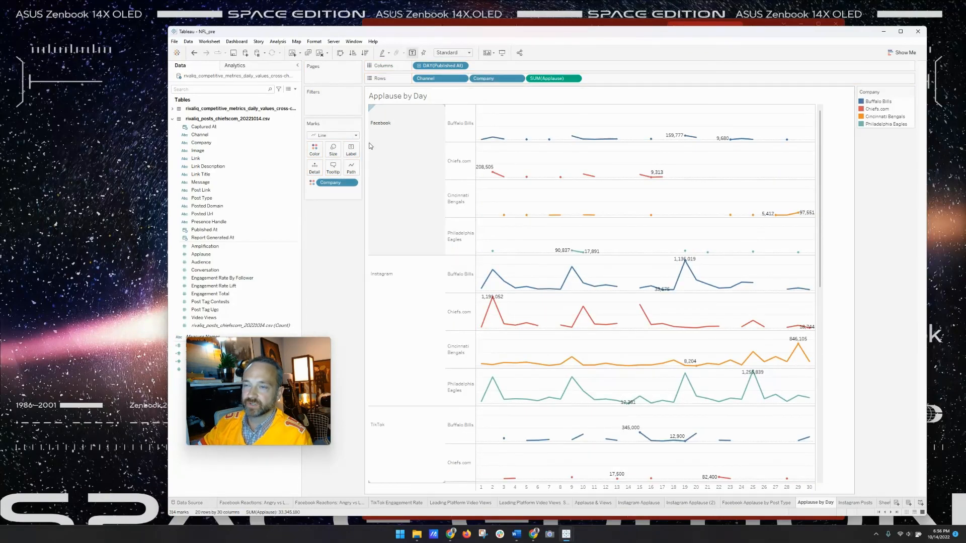
mouse_move(607, 208)
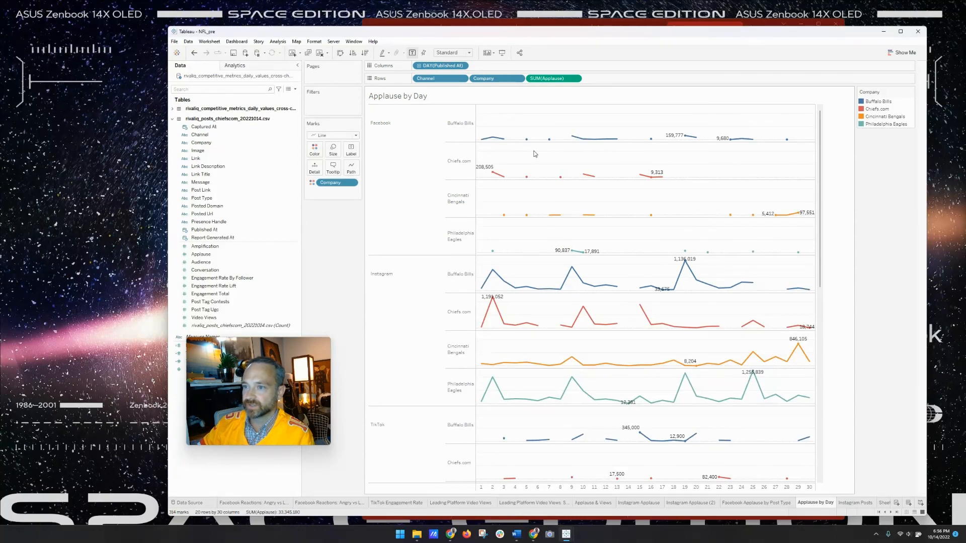
scroll(566, 293, down, 3)
mouse_move(557, 299)
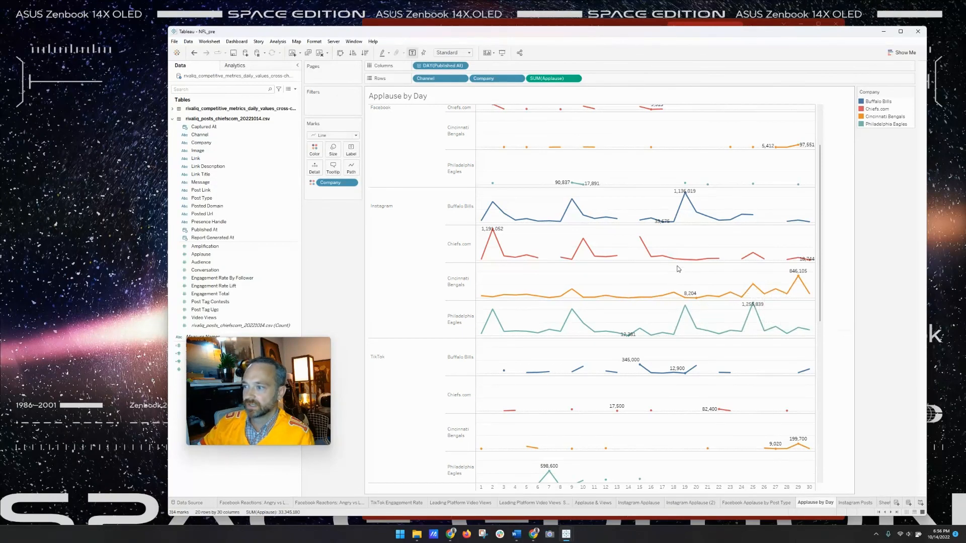
scroll(610, 278, down, 2)
scroll(469, 285, up, 4)
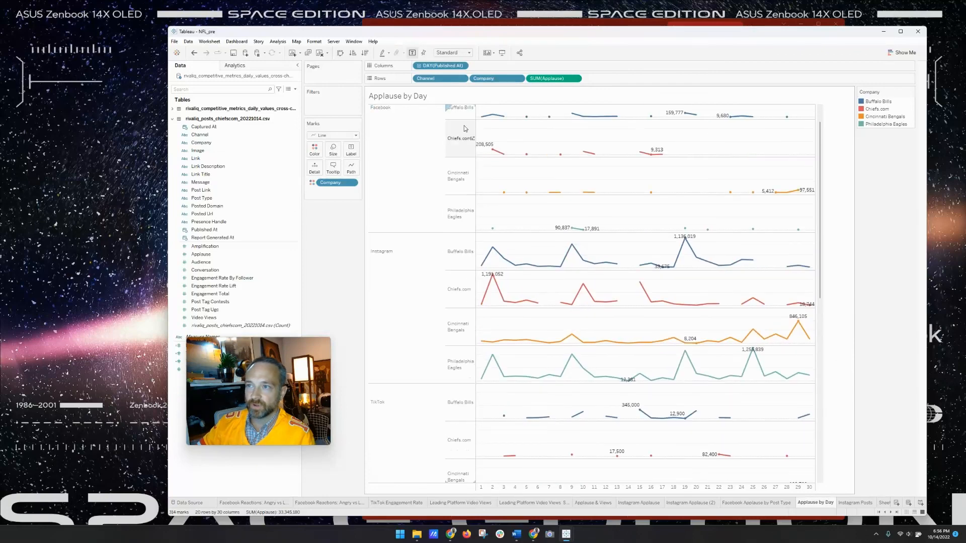
drag(482, 80, 414, 78)
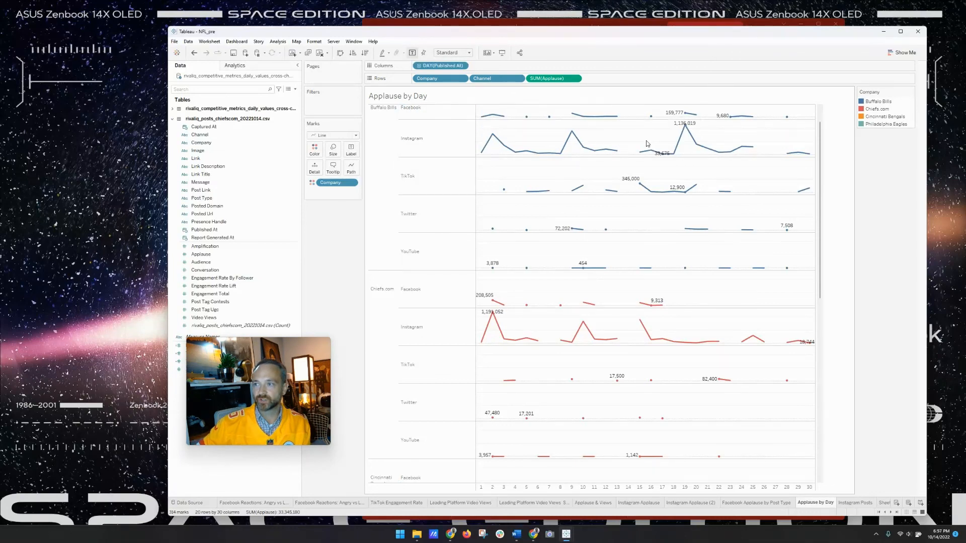
scroll(572, 155, down, 1)
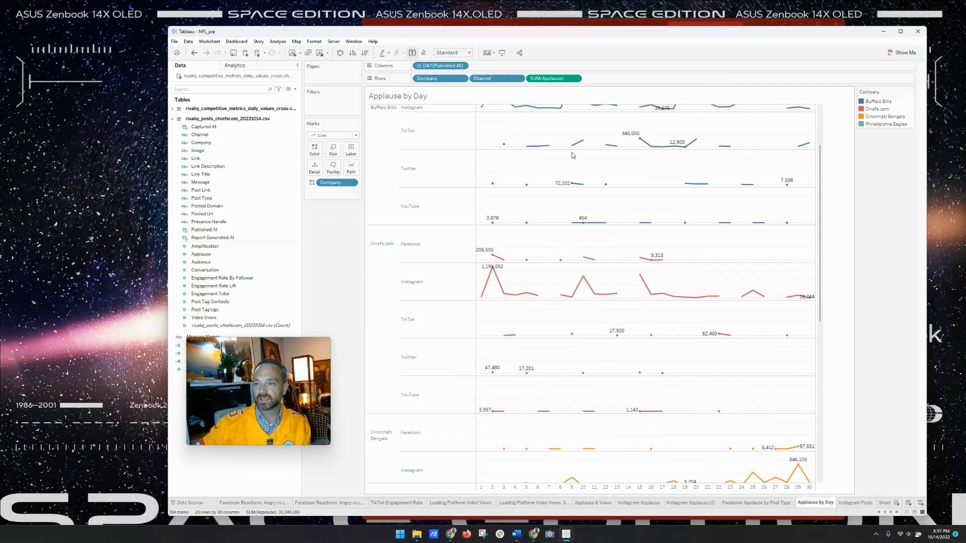
scroll(572, 155, up, 1)
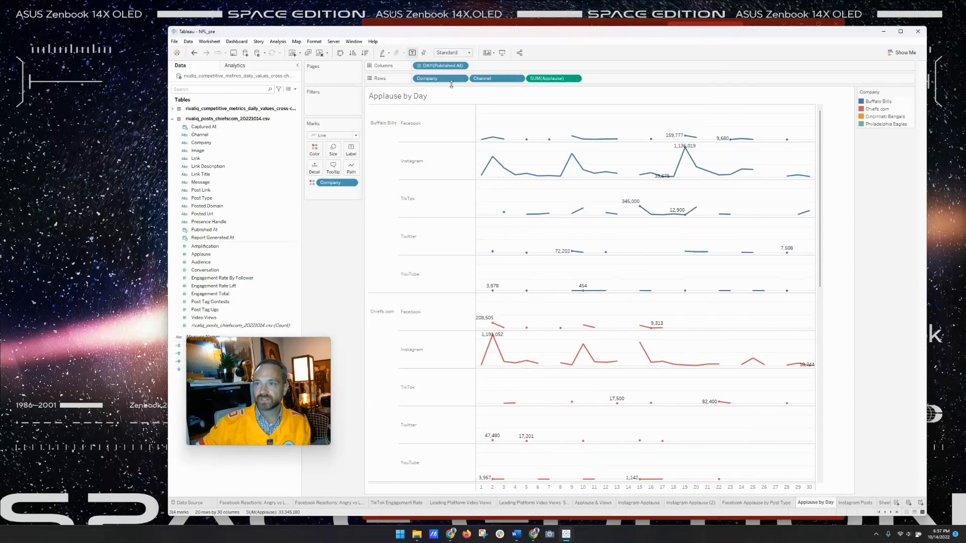
drag(451, 84, 525, 80)
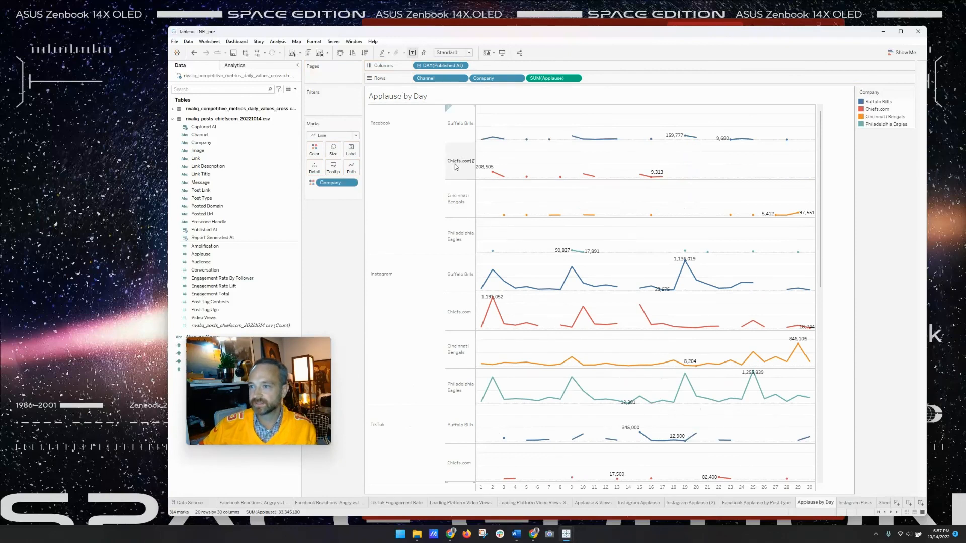
- Set the Applause by Day line labels to show only maximum values
click(352, 150)
click(368, 230)
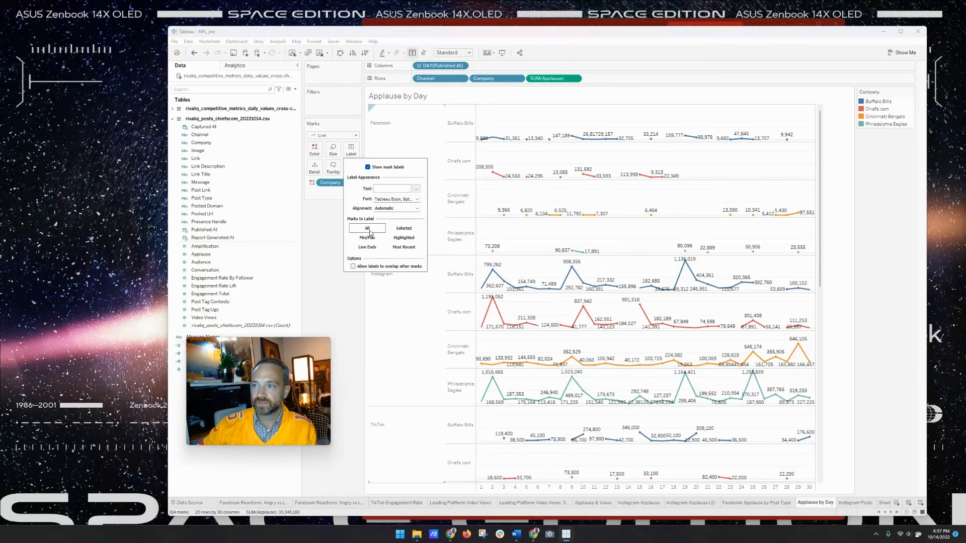
click(371, 237)
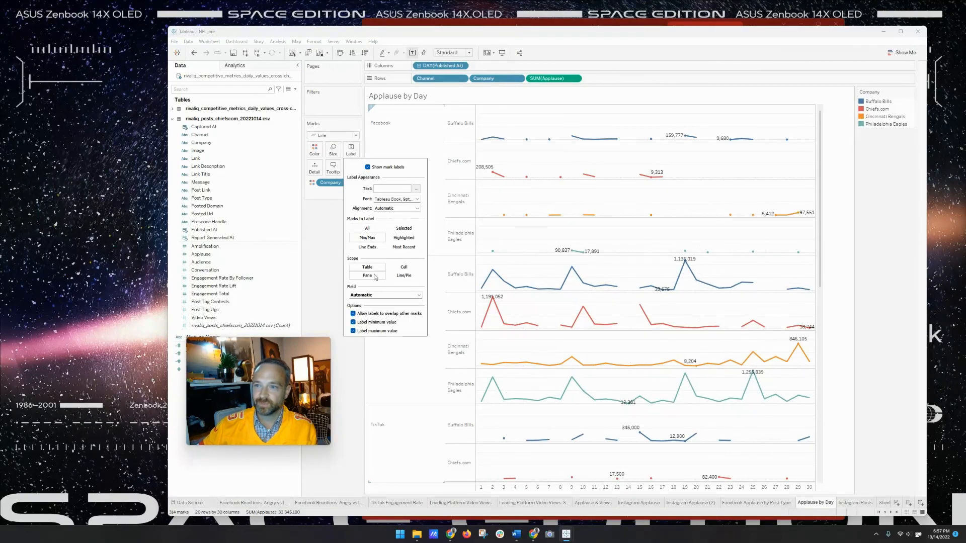
click(353, 322)
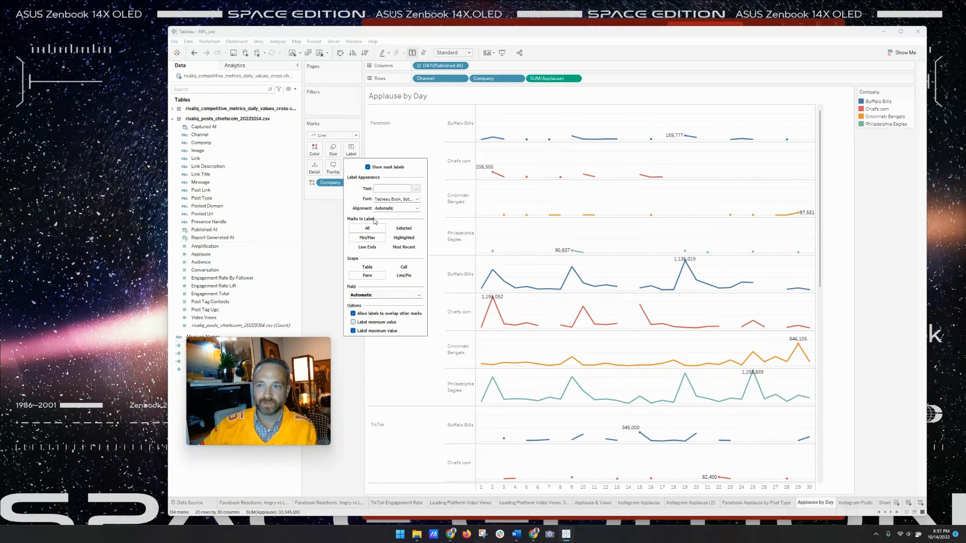
click(330, 236)
- Make the max labels bold in each line's colour, then switch to the Instagram Posts sheet
click(352, 150)
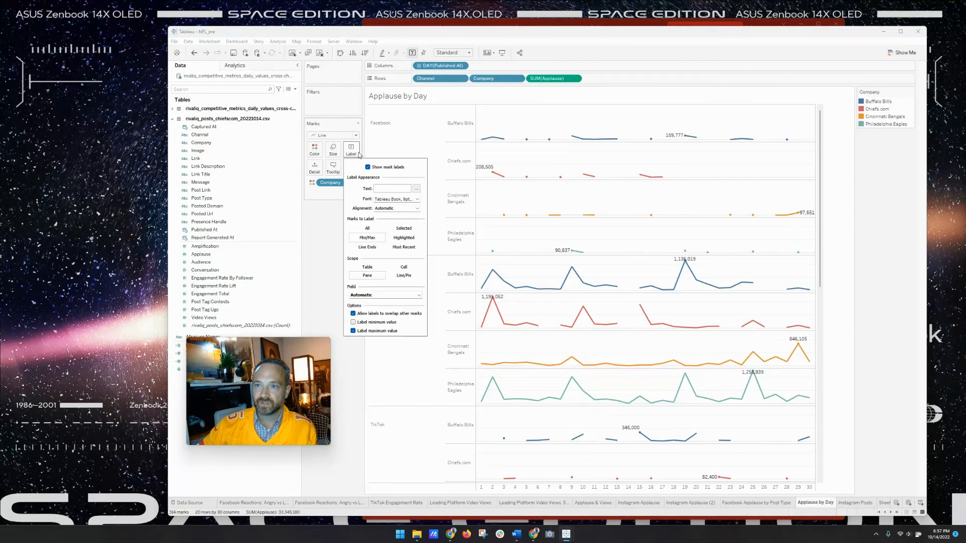
click(390, 200)
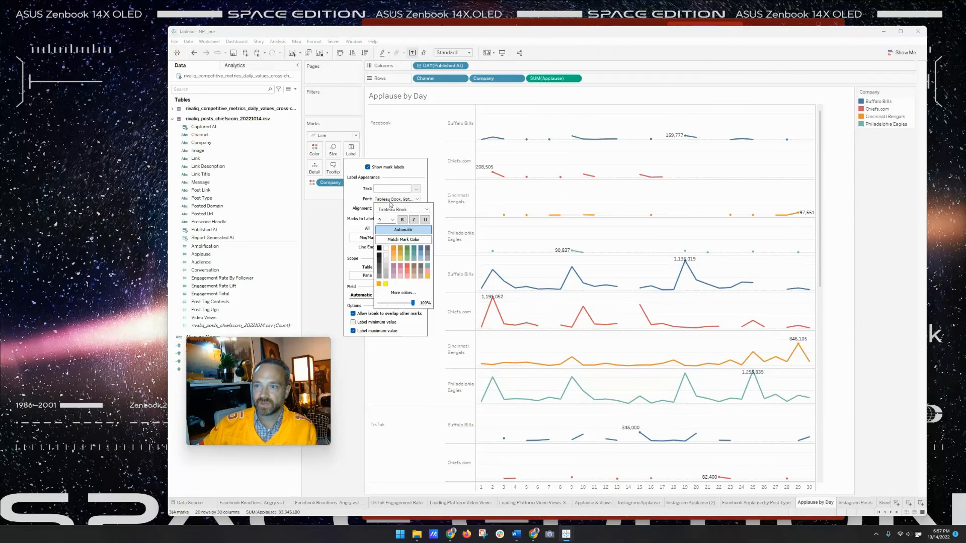
click(403, 240)
click(402, 220)
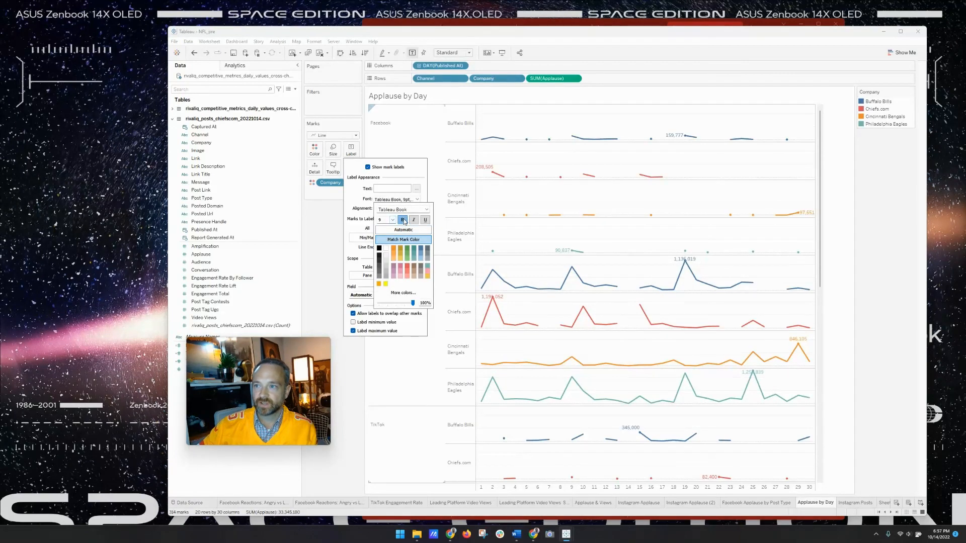
click(327, 228)
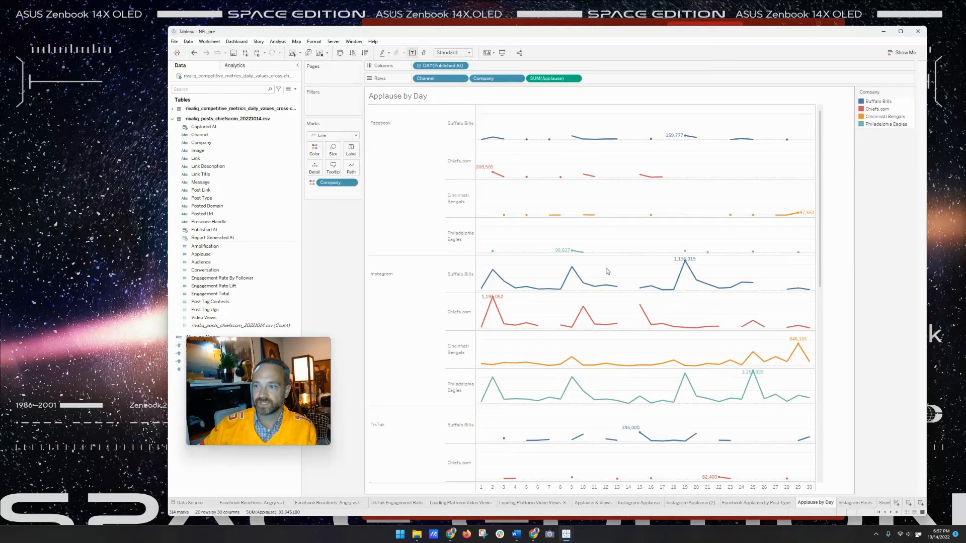
mouse_move(685, 262)
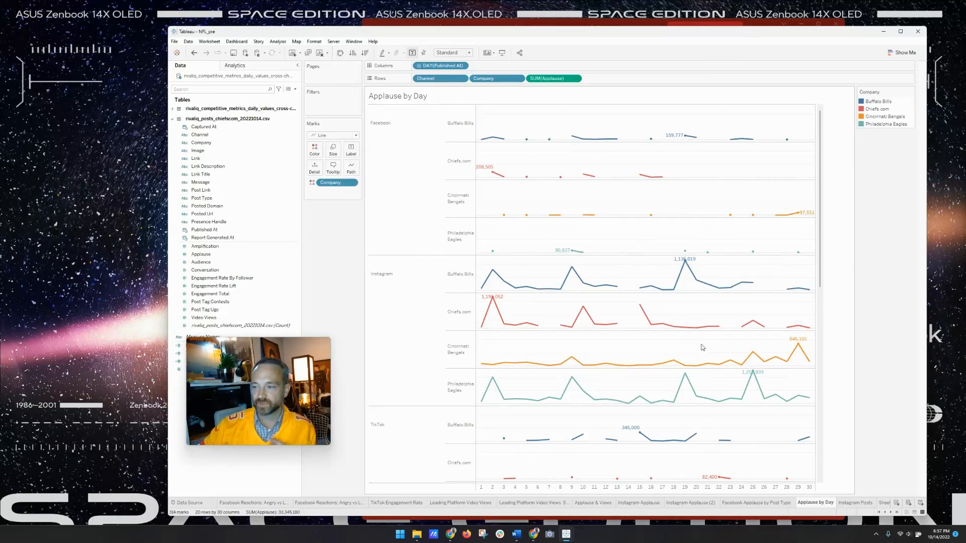
click(857, 503)
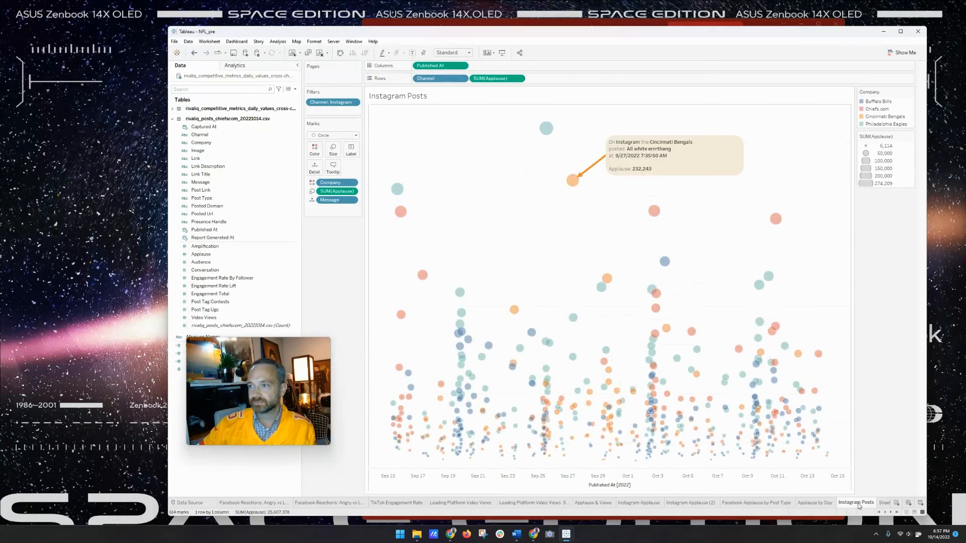